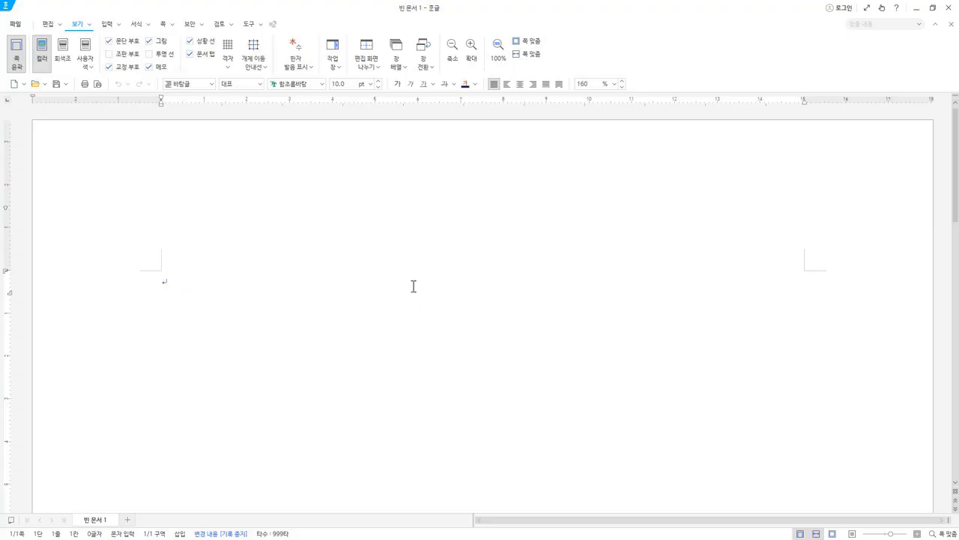
Step: Set the page's top, header, footer and bottom margins to 10 mm and the left and right margins to 20 mm
{"action": "key", "text": "F7"}
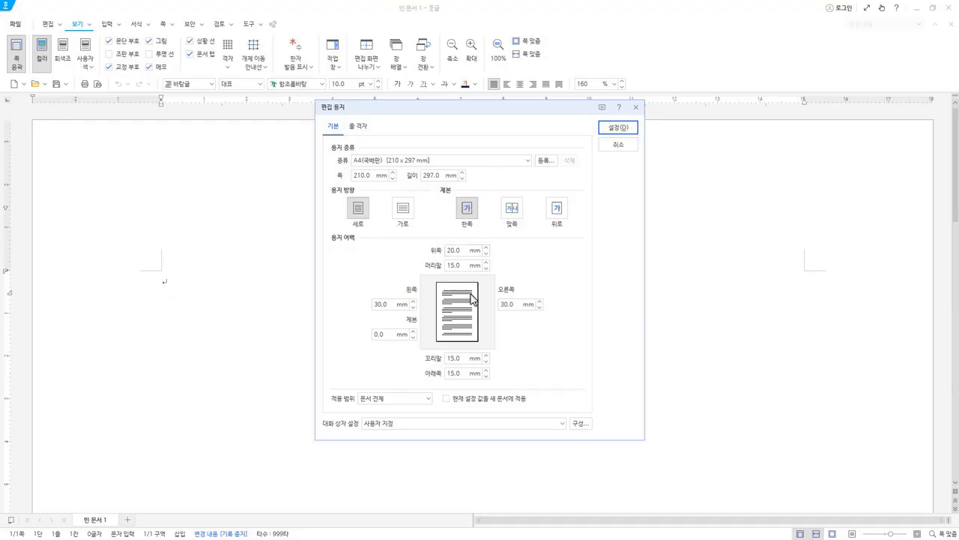
{"action": "left_click", "coordinate": [464, 252]}
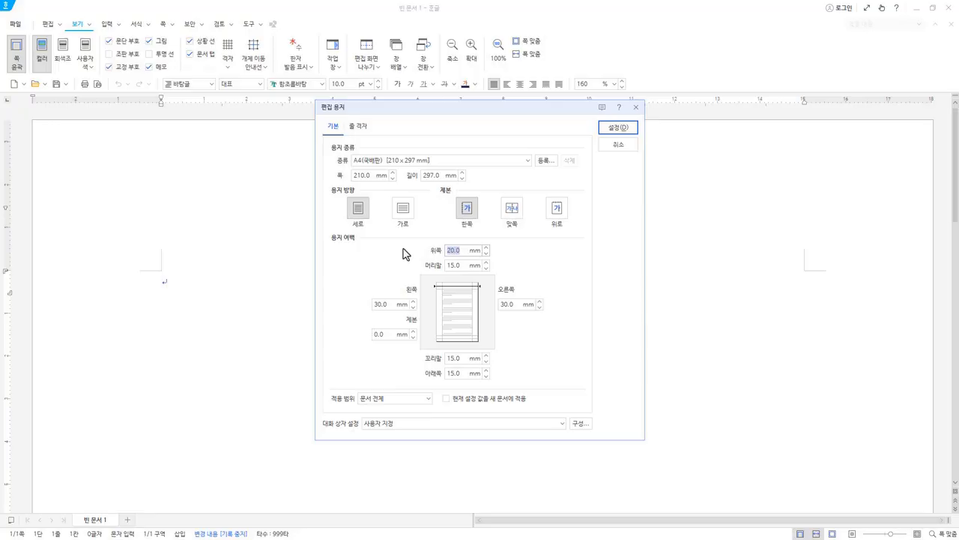
{"action": "type", "text": "10"}
{"action": "key", "text": "Tab"}
{"action": "type", "text": "10."}
{"action": "key", "text": "Tab"}
{"action": "type", "text": "20"}
{"action": "key", "text": "Tab"}
{"action": "key", "text": "Tab"}
{"action": "type", "text": "20"}
{"action": "key", "text": "Tab"}
{"action": "key", "text": "BackSpace"}
{"action": "key", "text": "Tab"}
{"action": "type", "text": "10"}
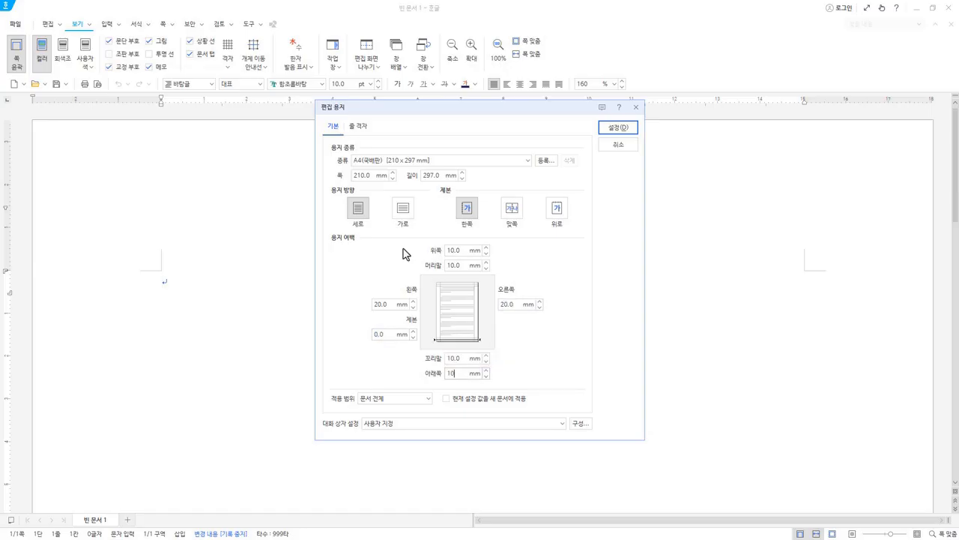
{"action": "left_click", "coordinate": [631, 129]}
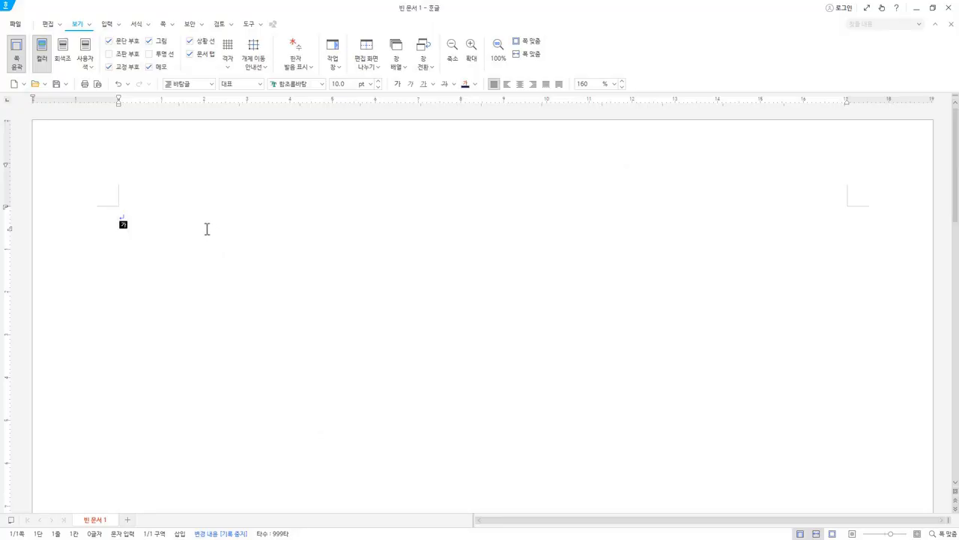
Step: Save the document in the 문서 folder as 12345678, using the 한글 문서 (*.hwp) file type
{"action": "left_click", "coordinate": [56, 88]}
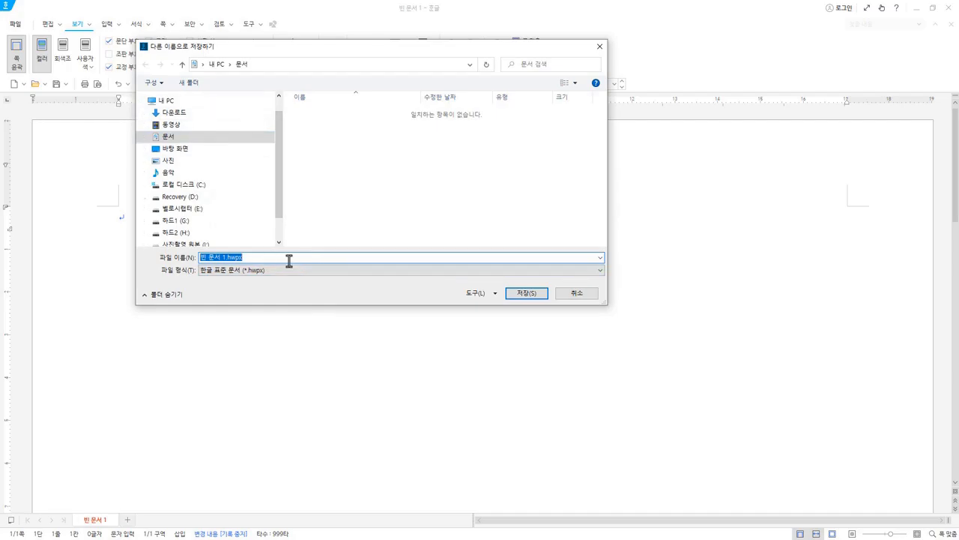
{"action": "type", "text": "12345678"}
{"action": "left_click", "coordinate": [270, 271]}
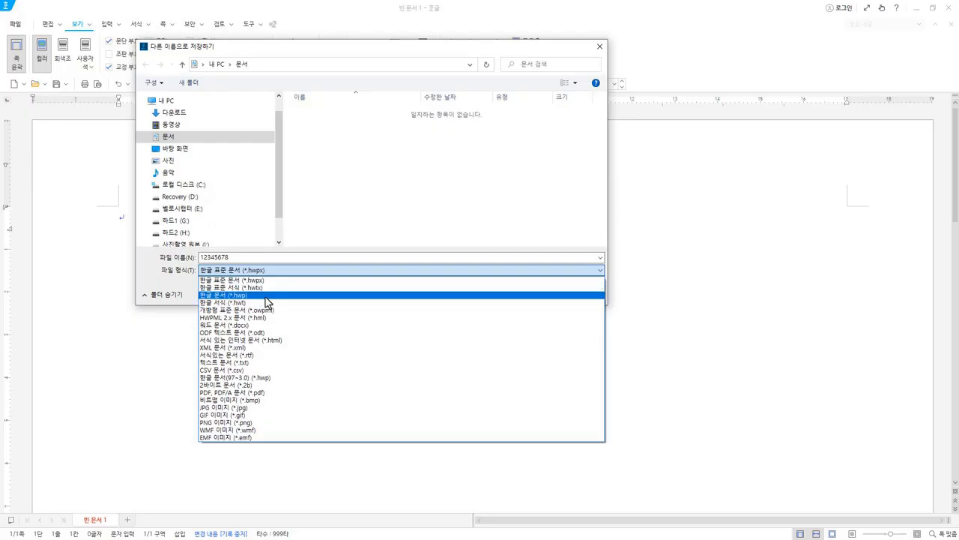
{"action": "left_click", "coordinate": [267, 302]}
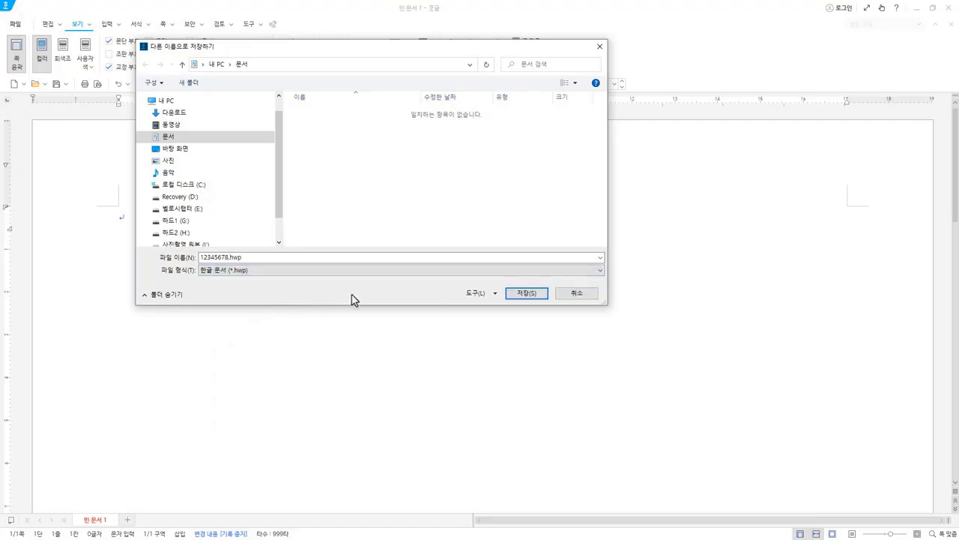
{"action": "double_click", "coordinate": [271, 257]}
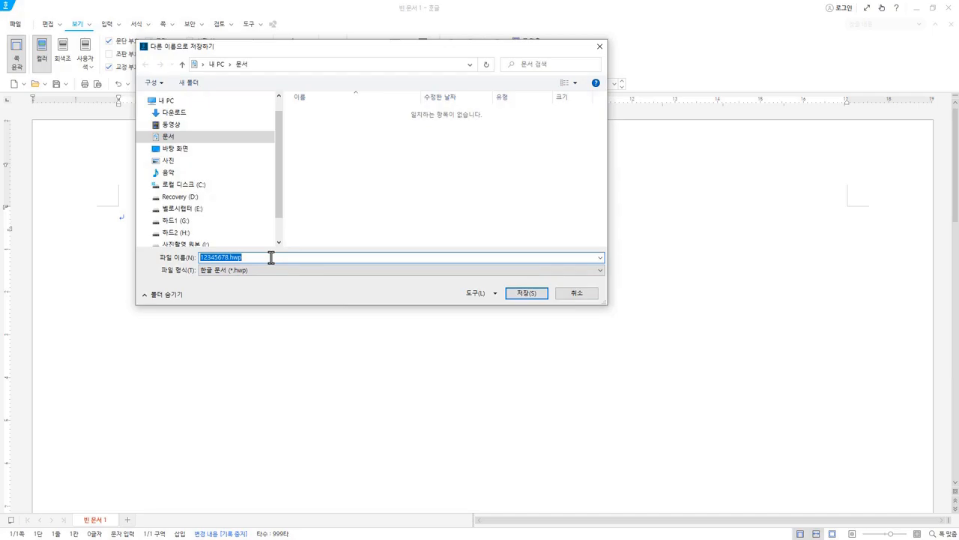
{"action": "left_click", "coordinate": [275, 270]}
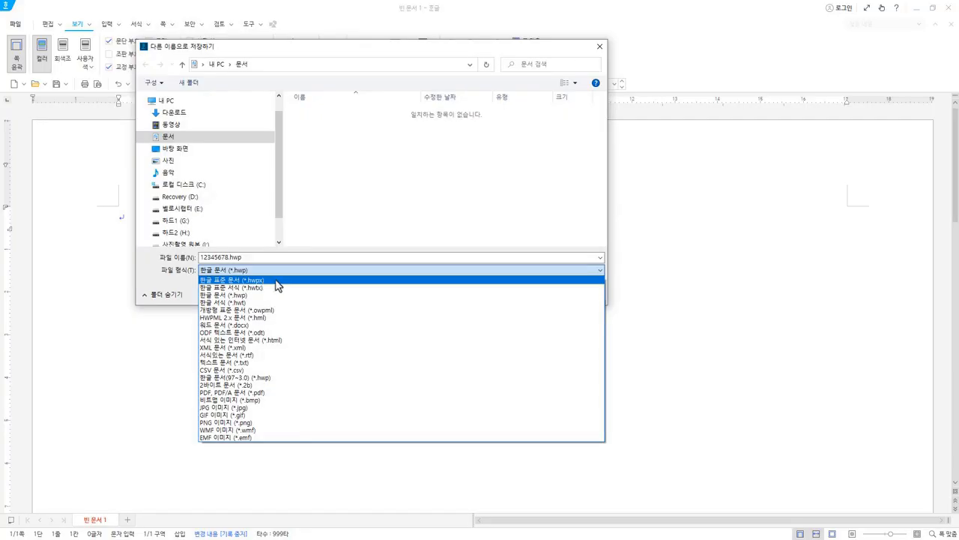
{"action": "left_click", "coordinate": [273, 281]}
{"action": "left_click", "coordinate": [270, 270]}
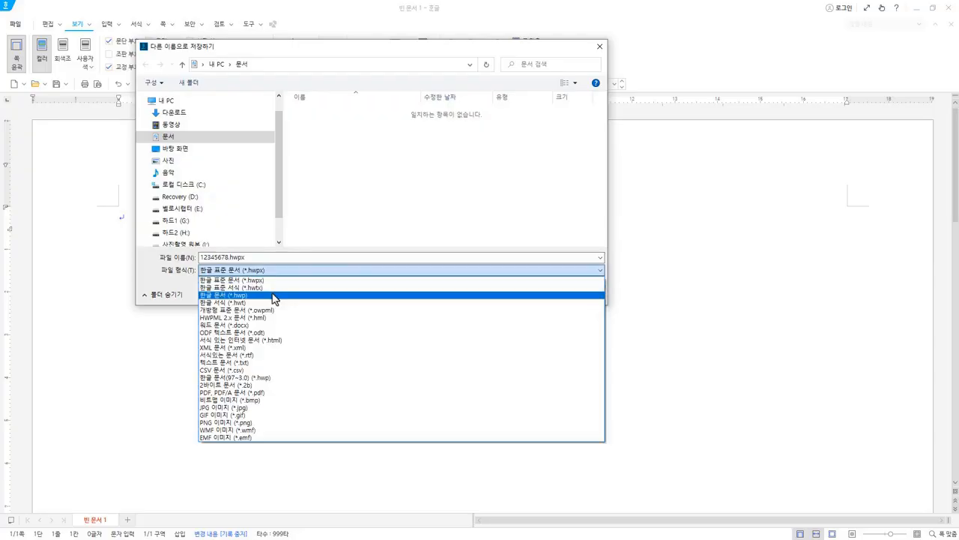
{"action": "left_click", "coordinate": [273, 297]}
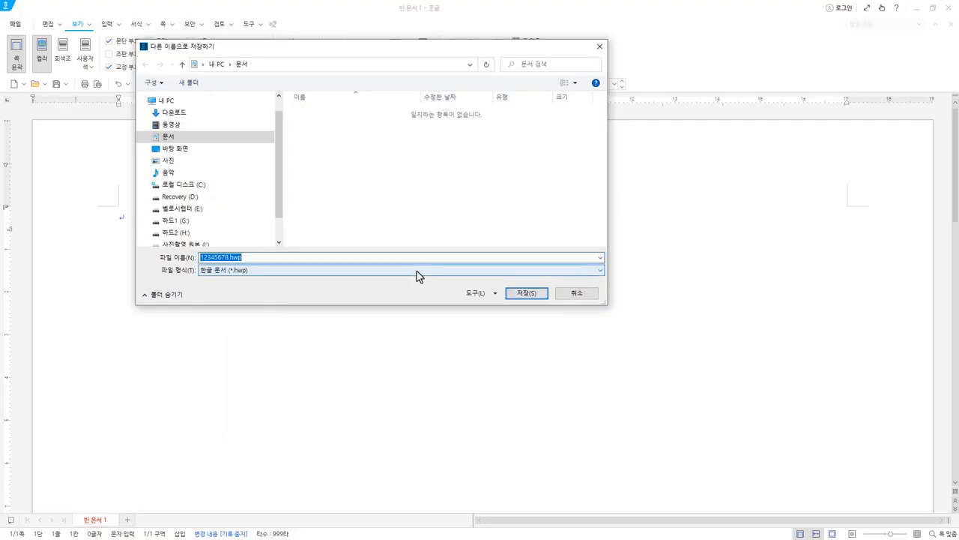
{"action": "left_click", "coordinate": [527, 293]}
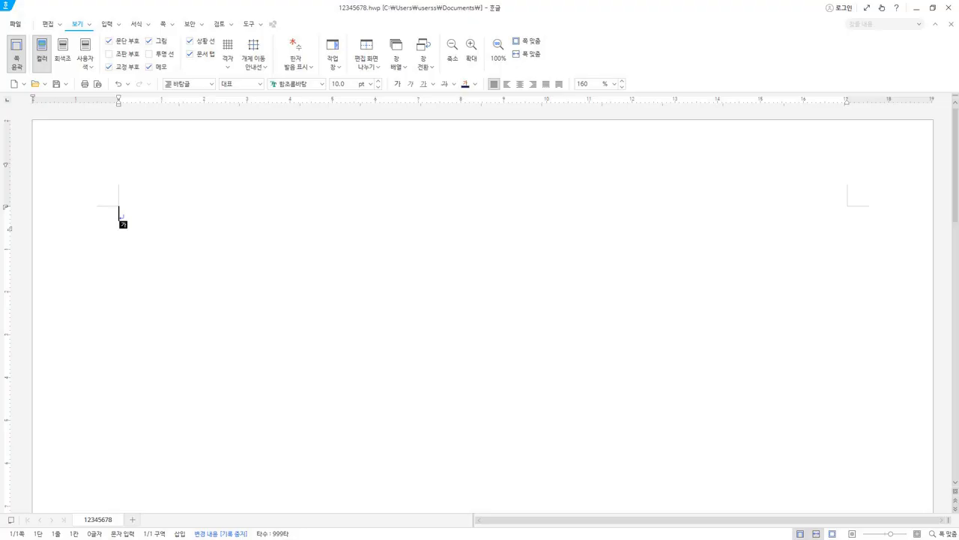
Step: Switch to File Explorer and open 기출문제 따라하기.hwp from the "PART 02. 기출문제 따라하기" folder
{"action": "key", "text": "alt+Tab"}
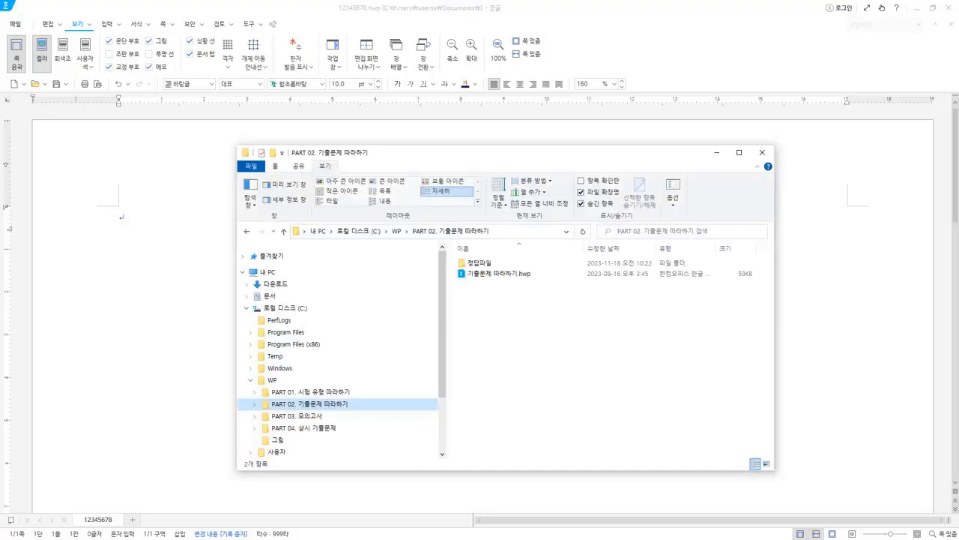
{"action": "double_click", "coordinate": [523, 274]}
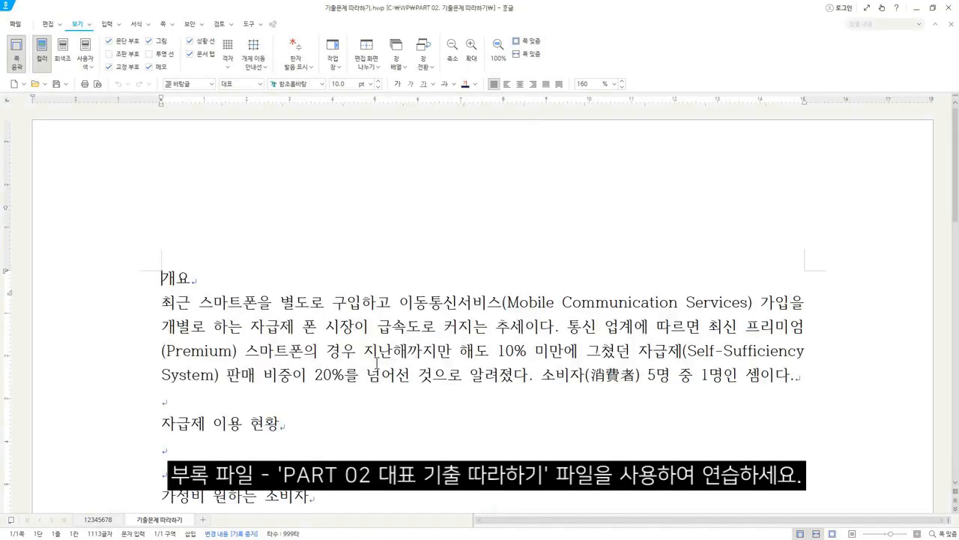
Step: Look through the practice file's text from beginning to end and compare it with the blank 12345678 document
{"action": "scroll", "coordinate": [336, 423], "scroll_direction": "down", "scroll_amount": 10}
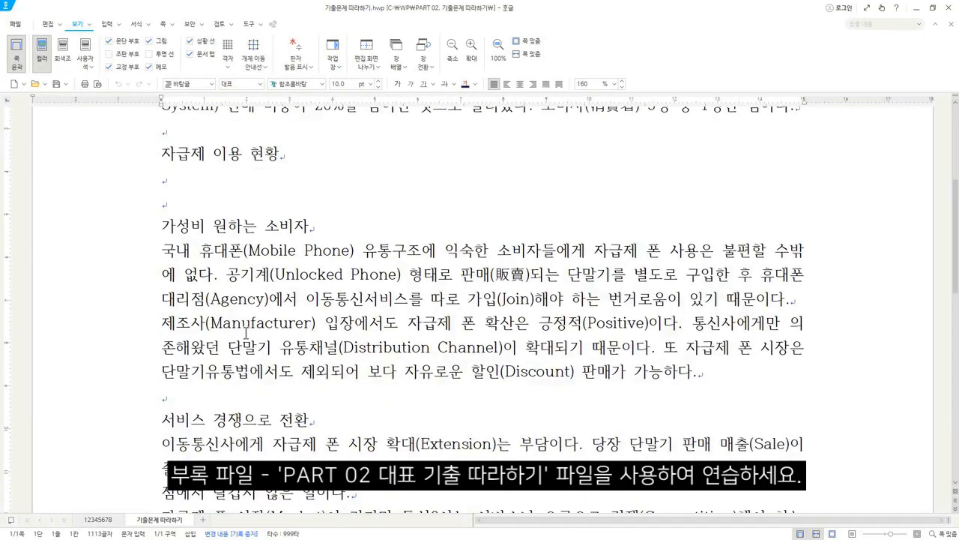
{"action": "scroll", "coordinate": [337, 422], "scroll_direction": "up", "scroll_amount": 10}
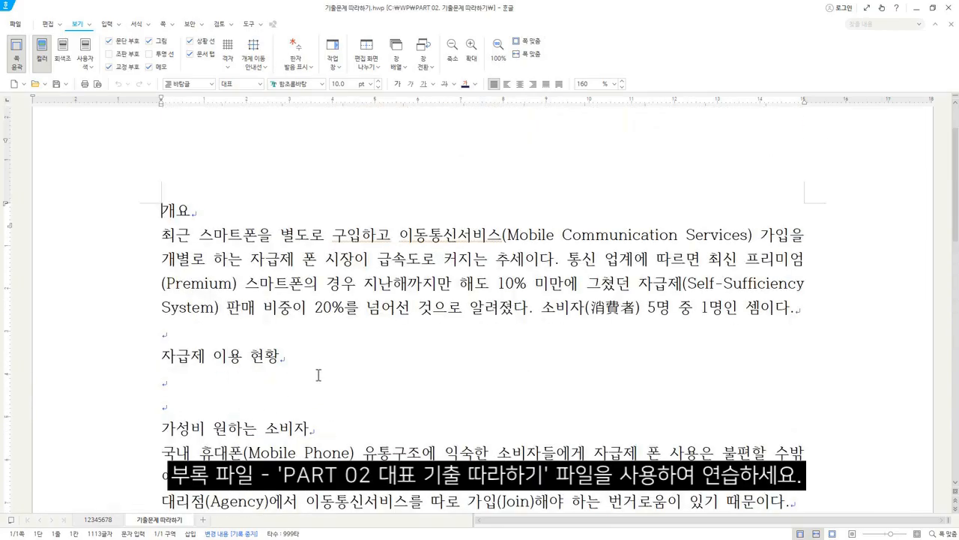
{"action": "scroll", "coordinate": [320, 375], "scroll_direction": "up", "scroll_amount": 1}
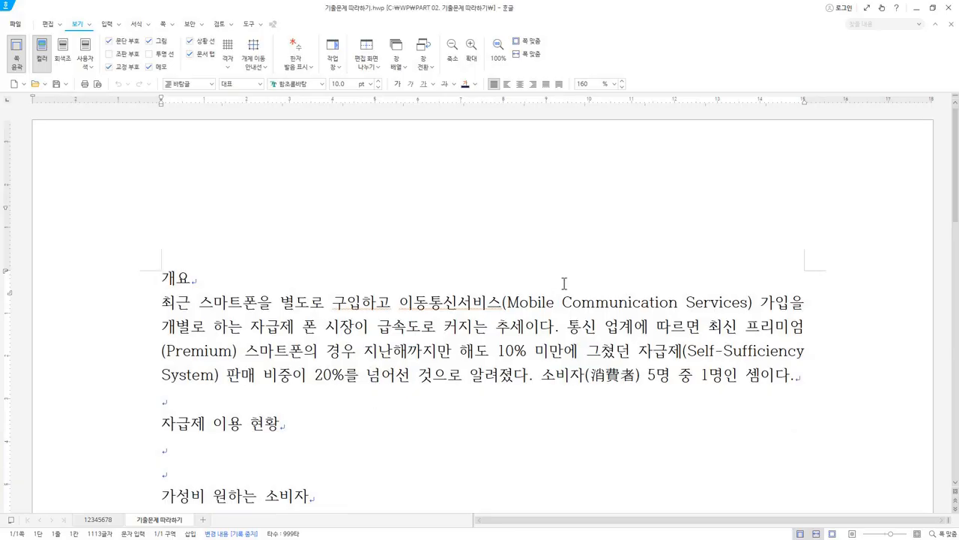
{"action": "scroll", "coordinate": [518, 306], "scroll_direction": "down", "scroll_amount": 8}
{"action": "scroll", "coordinate": [469, 408], "scroll_direction": "down", "scroll_amount": 2}
{"action": "left_click", "coordinate": [127, 301]}
{"action": "left_click", "coordinate": [702, 325]}
{"action": "scroll", "coordinate": [657, 379], "scroll_direction": "up", "scroll_amount": 10}
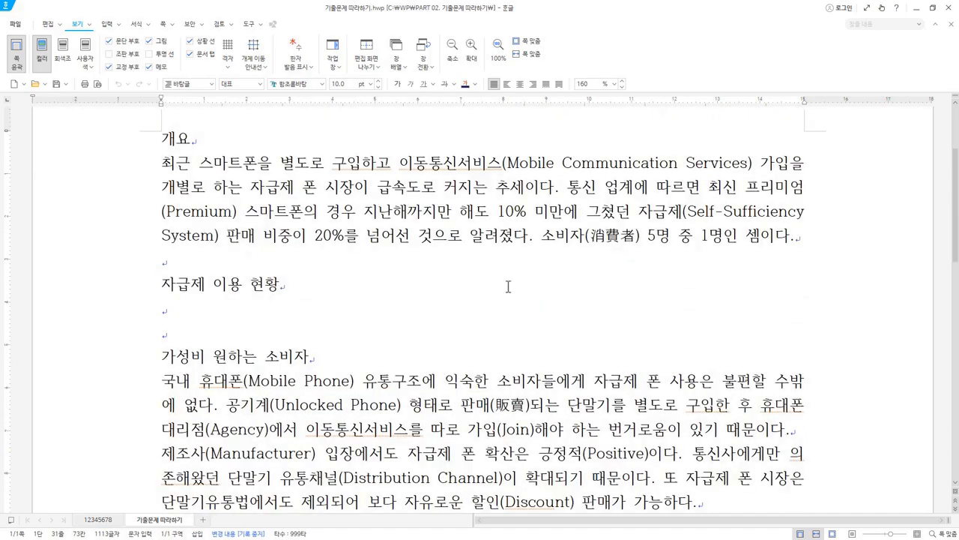
{"action": "left_click", "coordinate": [102, 519]}
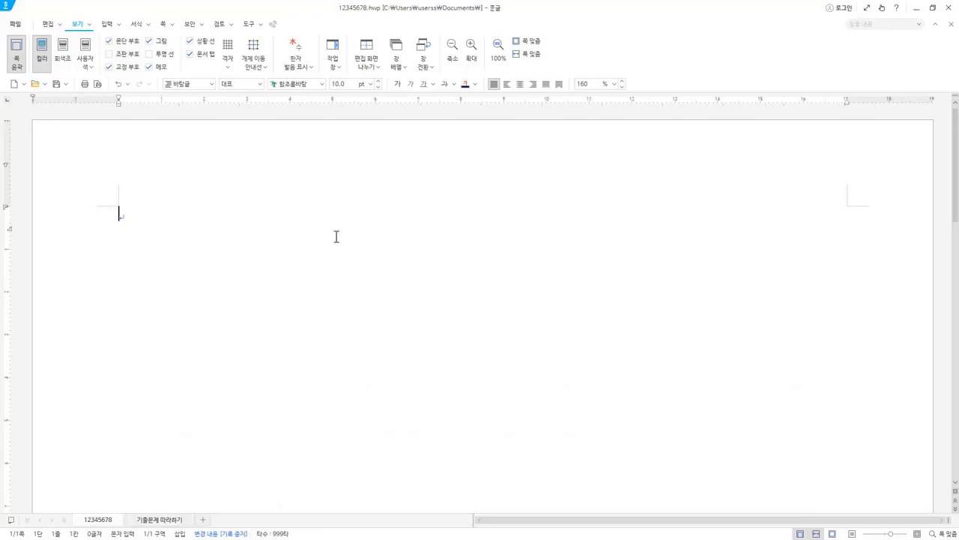
{"action": "key", "text": "Hangul"}
{"action": "left_click", "coordinate": [169, 519]}
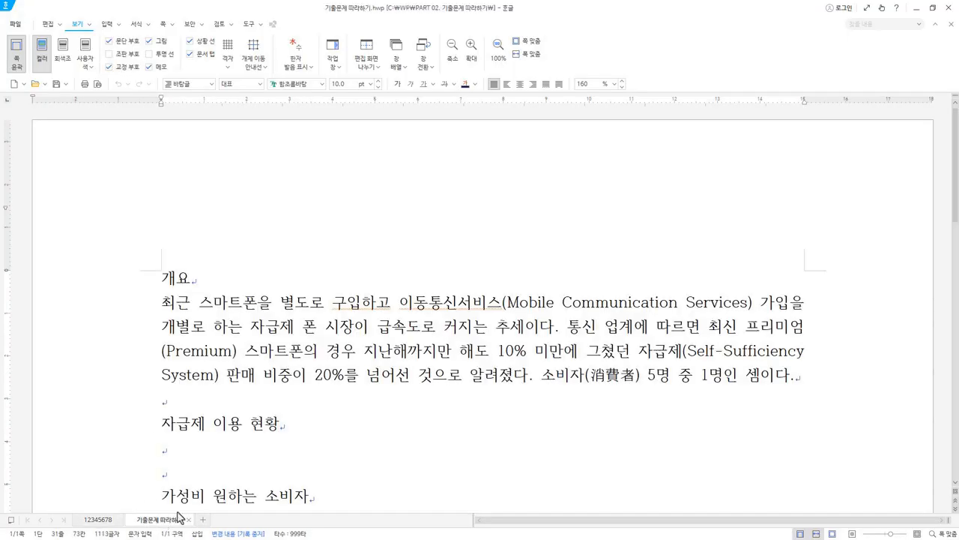
Step: In the 12345678 document, enter the heading "개요" and below it the practice file's paragraph from "최근 스마트폰을" up to "소비자"
{"action": "left_click", "coordinate": [100, 523]}
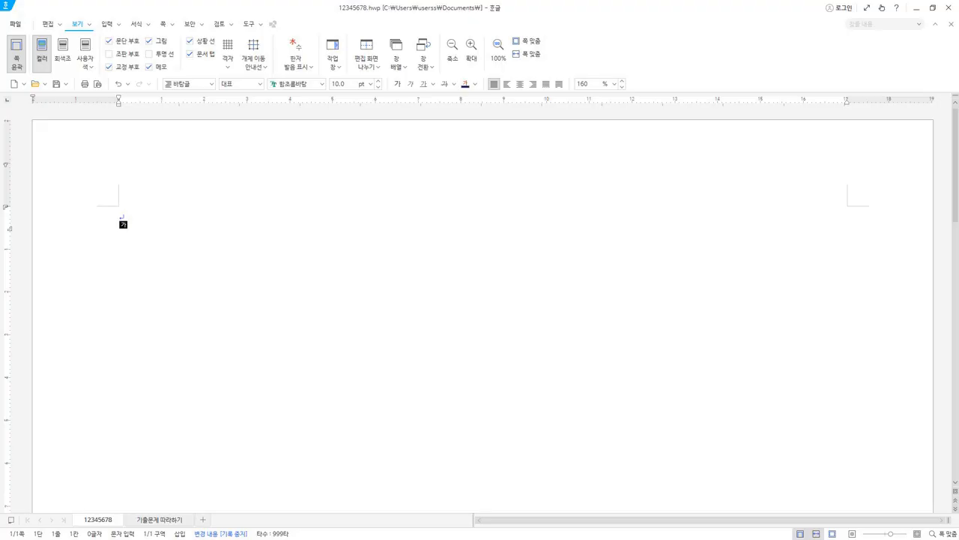
{"action": "type", "text": "개요"}
{"action": "left_click", "coordinate": [153, 215]}
{"action": "key", "text": "Return"}
{"action": "key", "text": "Hangul"}
{"action": "type", "text": "최근 스마트폰을 별도로 구입하고 이동통신서비스(Mobile Communication Services) 가입을 개별로 하는"}
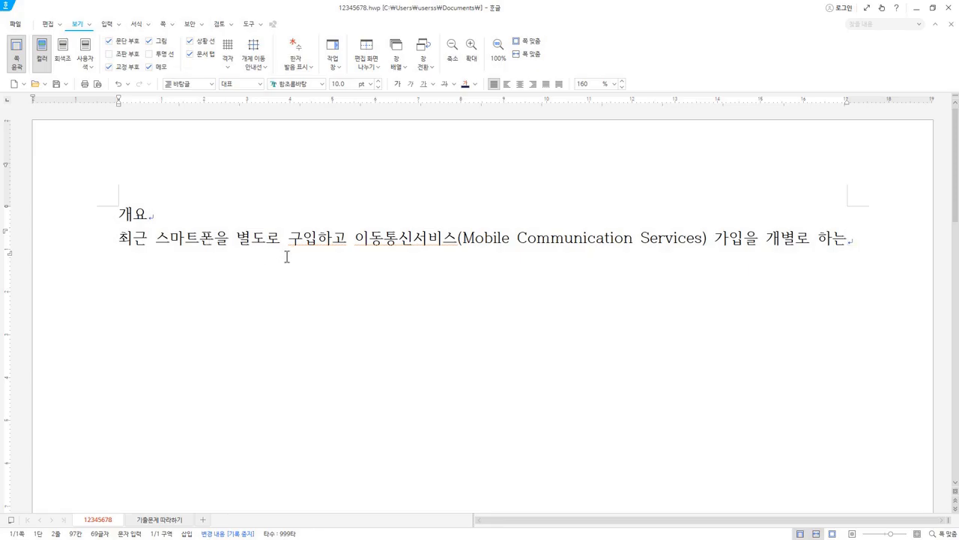
{"action": "type", "text": "자급제 폰 시장이 급속도로 커지는 추세이다. 통신 업계에 따르면 최신 프리미엄(Premium) 스마트폰의 경우 지난해까지만 해도 10% 미만에 그쳤던 자급제(Self-Sufficiency System) 판매 비중이 20%를 넘어선 것으로 알려졌다. 소비자"}
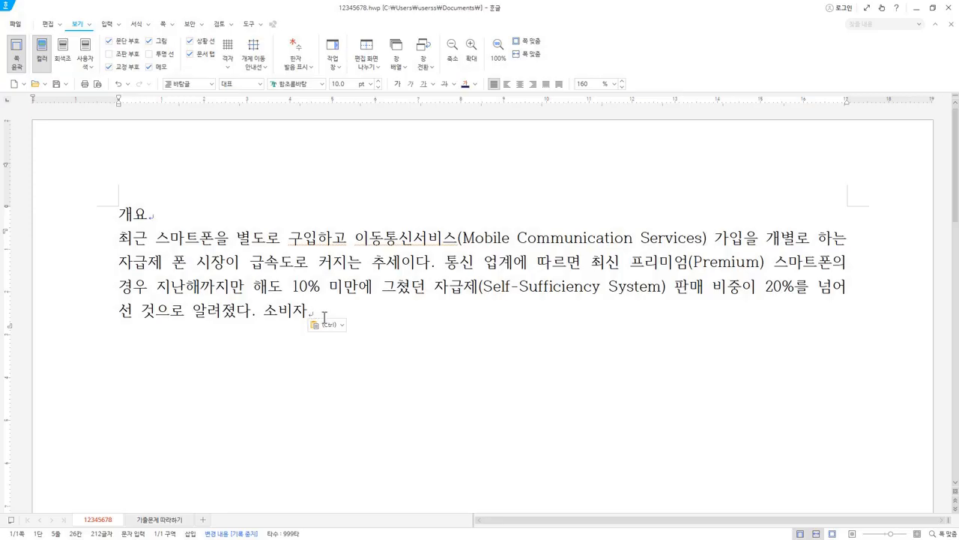
Step: Convert the word 소비자 at the paragraph's end to Hanja 消費者, using the 한글(漢字) input format
{"action": "left_click_drag", "start_coordinate": [312, 309], "coordinate": [268, 315]}
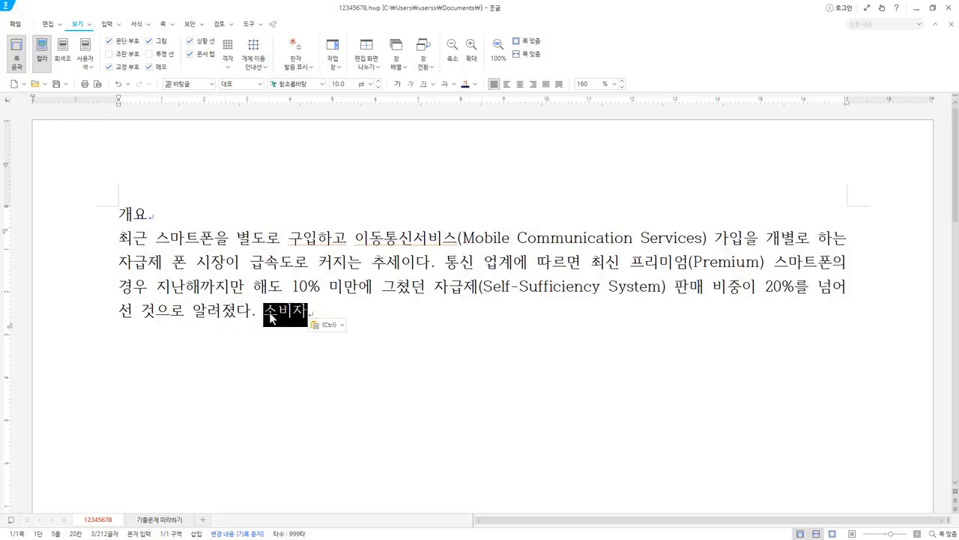
{"action": "key", "text": "F9"}
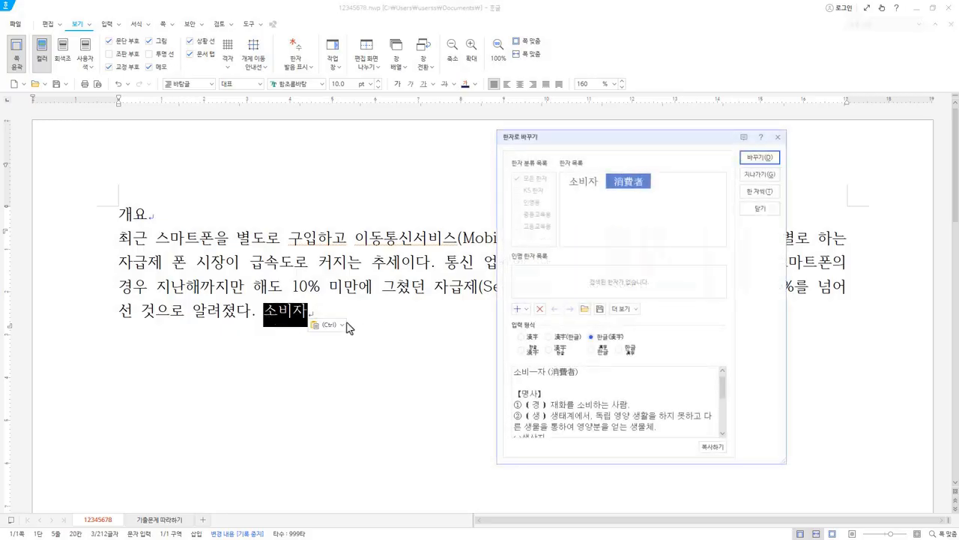
{"action": "mouse_move", "coordinate": [646, 181]}
{"action": "left_click", "coordinate": [618, 338]}
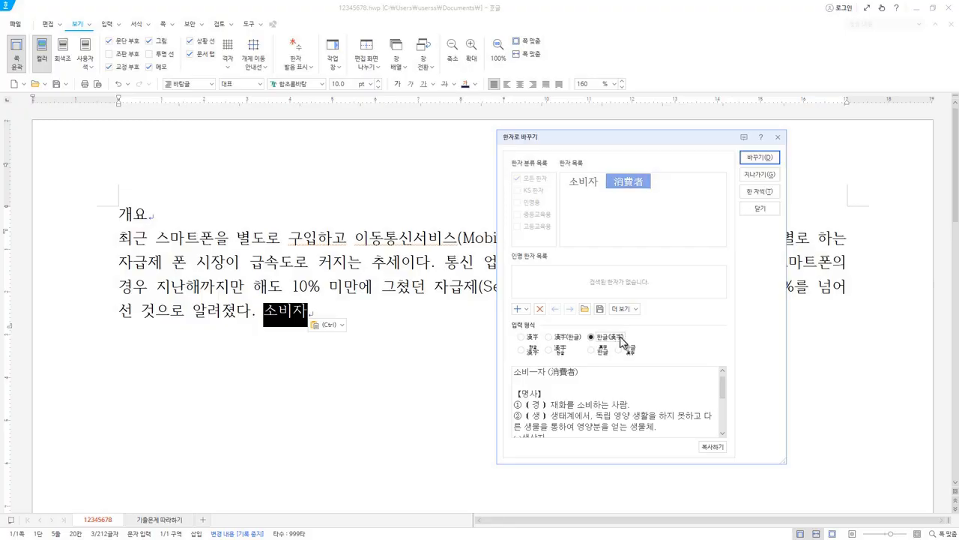
{"action": "left_click", "coordinate": [761, 159]}
{"action": "left_click", "coordinate": [388, 321]}
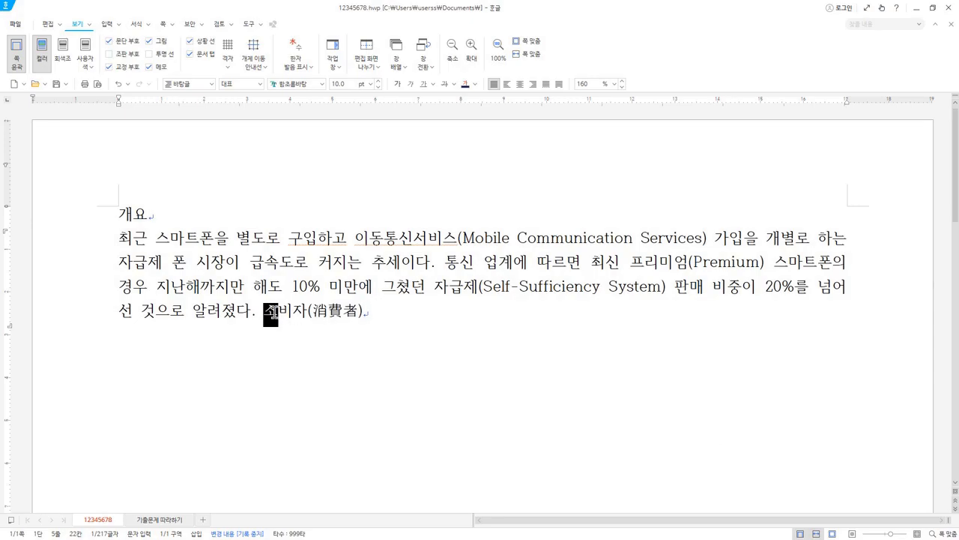
Step: Check the Hanja candidates for the individual syllables of 소비자 without replacing any of them
{"action": "key", "text": "F9"}
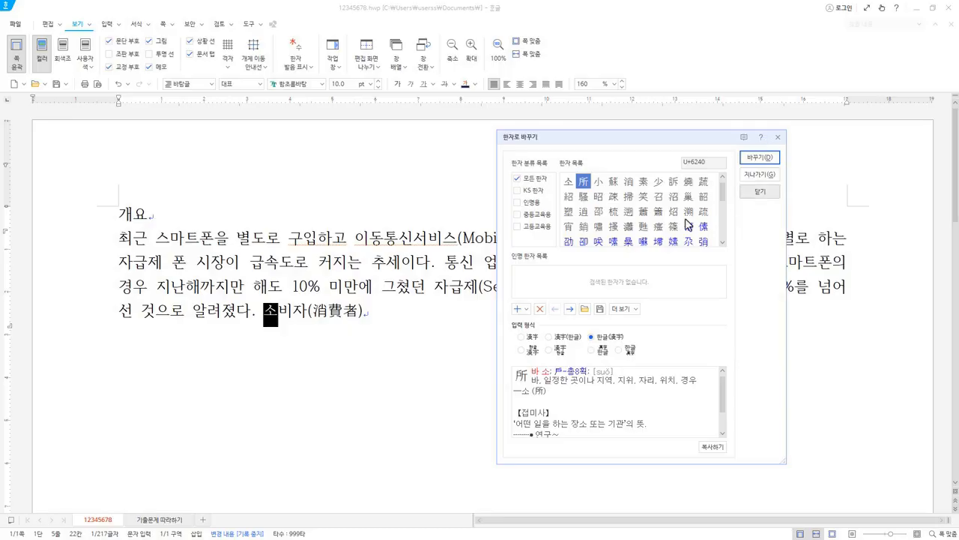
{"action": "key", "text": "Escape"}
{"action": "left_click", "coordinate": [285, 313]}
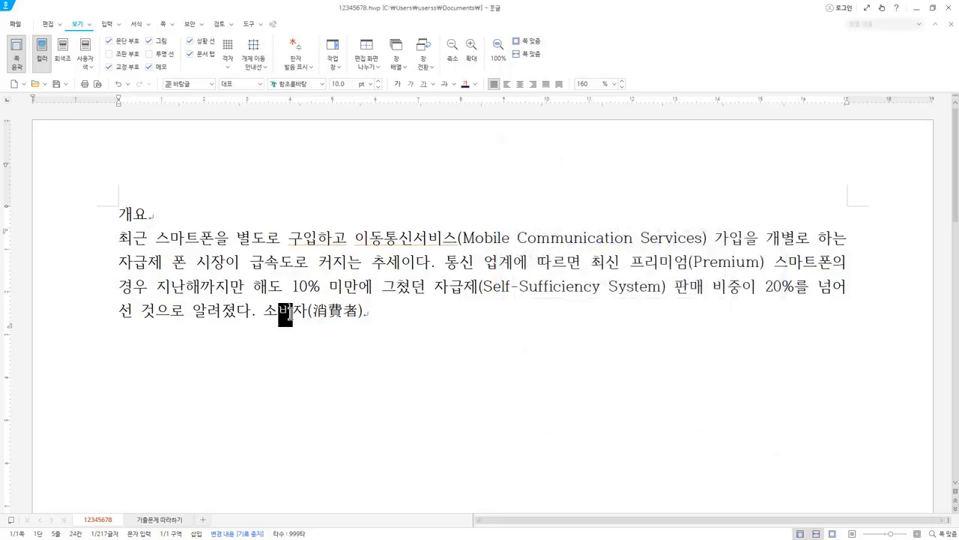
{"action": "key", "text": "F9"}
{"action": "key", "text": "Escape"}
{"action": "left_click_drag", "start_coordinate": [309, 318], "coordinate": [296, 314]}
{"action": "key", "text": "F9"}
{"action": "key", "text": "Escape"}
{"action": "left_click", "coordinate": [281, 316]}
{"action": "key", "text": "shift+Right"}
{"action": "key", "text": "F9"}
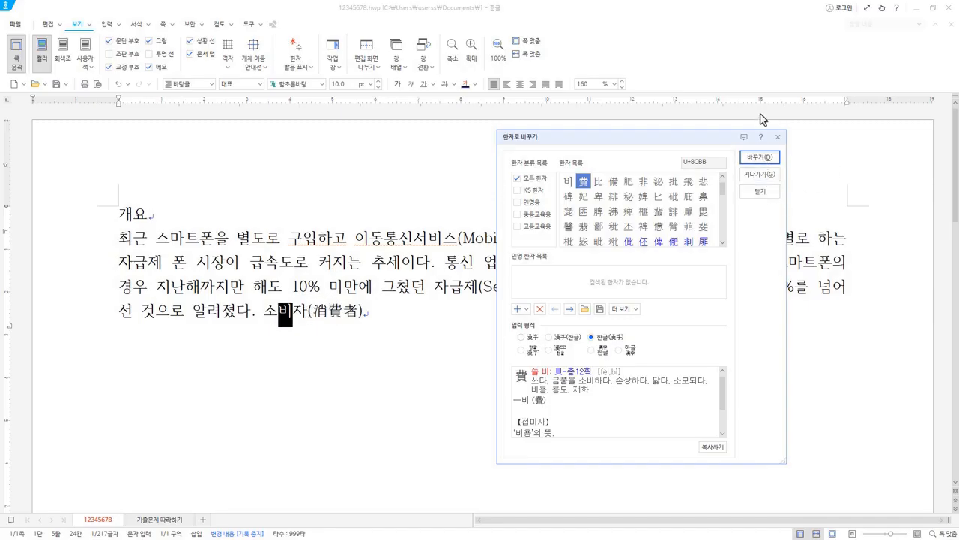
{"action": "left_click", "coordinate": [778, 137]}
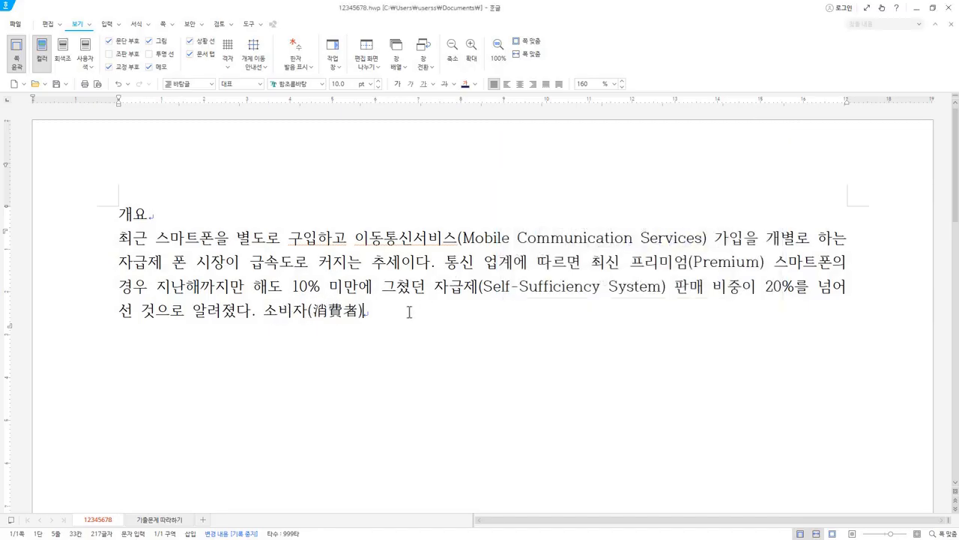
Step: Check the Hanja candidates for the whole word 소비자 and leave the conversion without replacing anything
{"action": "left_click_drag", "start_coordinate": [307, 310], "coordinate": [269, 316]}
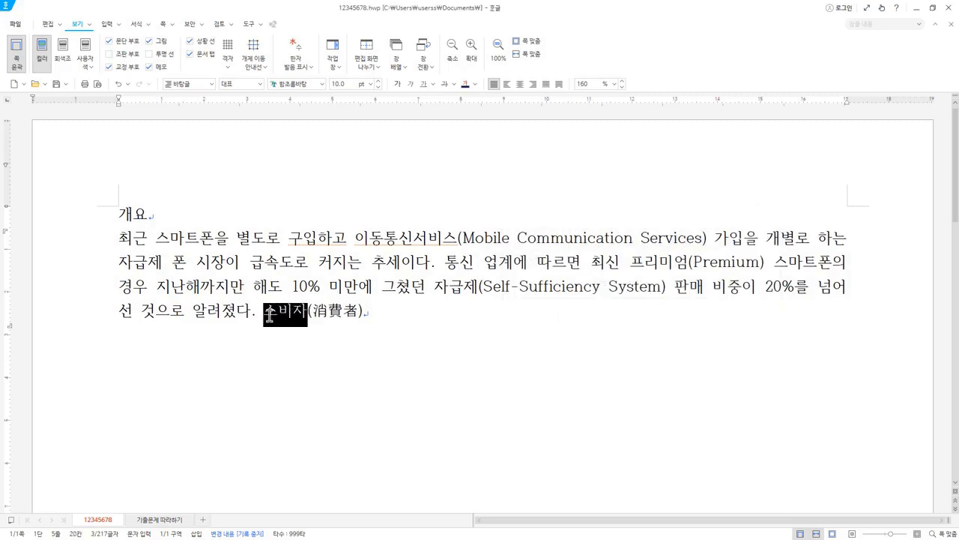
{"action": "key", "text": "F9"}
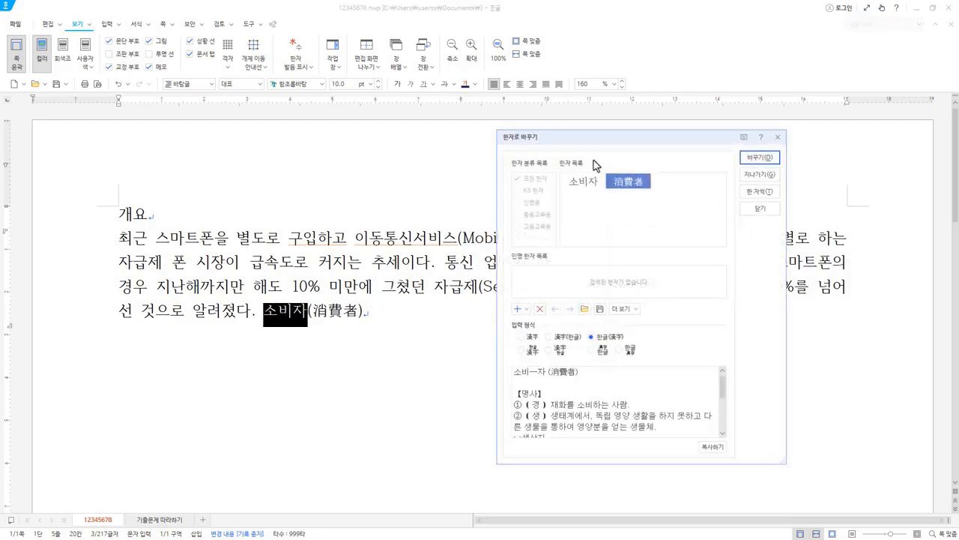
{"action": "left_click", "coordinate": [778, 139]}
Step: Complete the paragraph after 소비자(消費者) with " 5명 중 1명인 셈이다."
{"action": "left_click", "coordinate": [413, 304]}
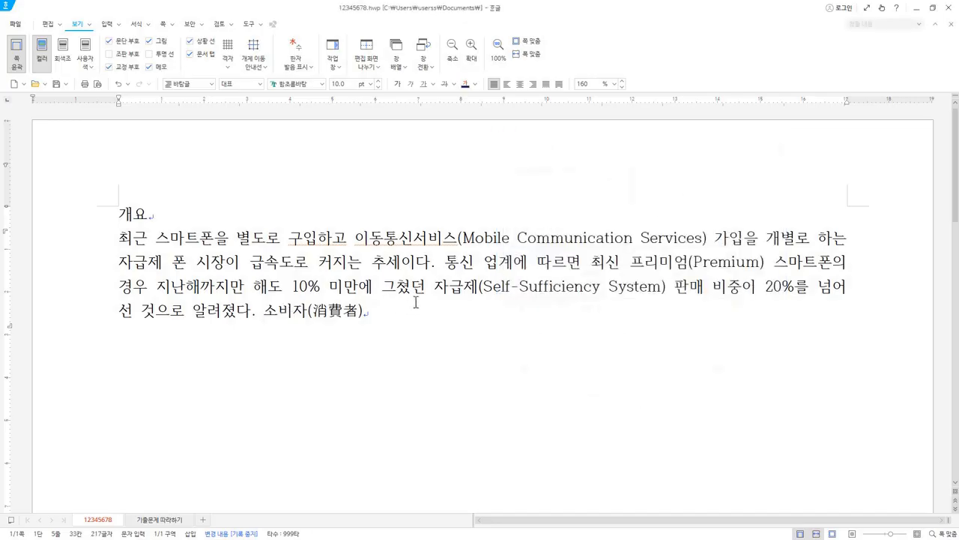
{"action": "type", "text": "5명 중 1명인 셈이다."}
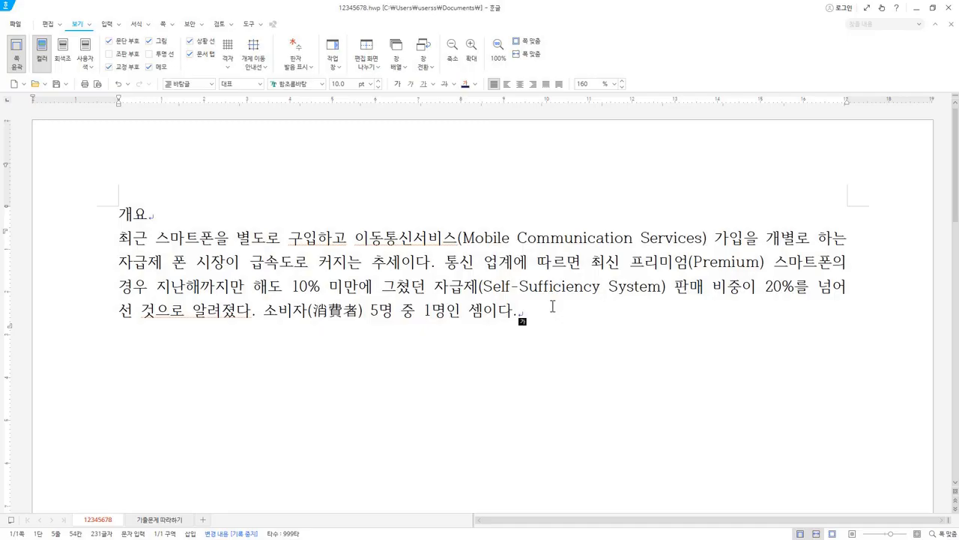
Step: Start a new line below the paragraph ending with "5명 중 1명인 셈이다."
{"action": "key", "text": "Return"}
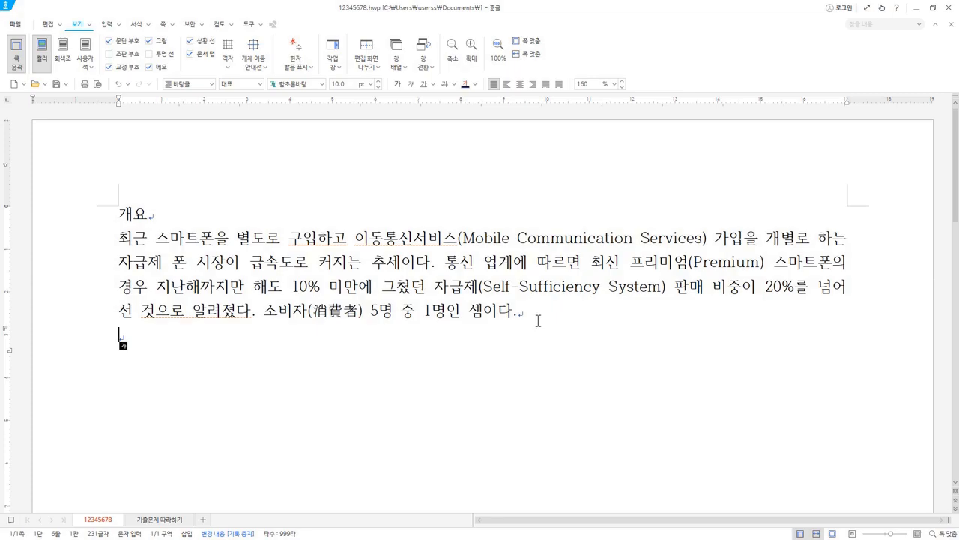
{"action": "key", "text": "Return"}
{"action": "key", "text": "Return"}
{"action": "type", "text": "ㄹㅇㄹㄴㅇㄹ"}
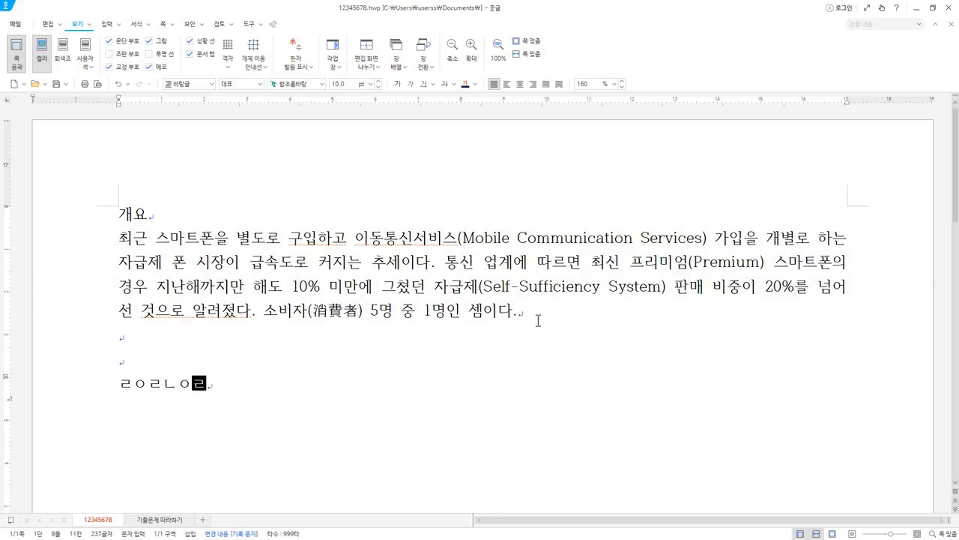
{"action": "key", "text": "BackSpace"}
{"action": "key", "text": "BackSpace"}
{"action": "key", "text": "BackSpace"}
{"action": "key", "text": "BackSpace"}
{"action": "key", "text": "BackSpace"}
{"action": "key", "text": "BackSpace"}
{"action": "key", "text": "BackSpace"}
{"action": "key", "text": "BackSpace"}
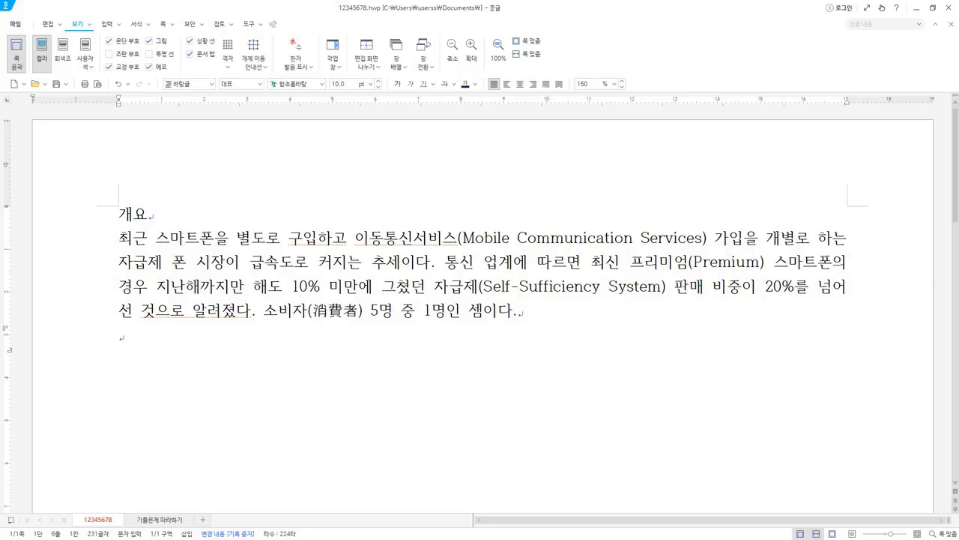
Step: Leave one blank line below the first paragraph and add the heading "자급제 이용 현황"
{"action": "key", "text": "Hangul"}
{"action": "key", "text": "Return"}
{"action": "type", "text": "자급제 이용 현황"}
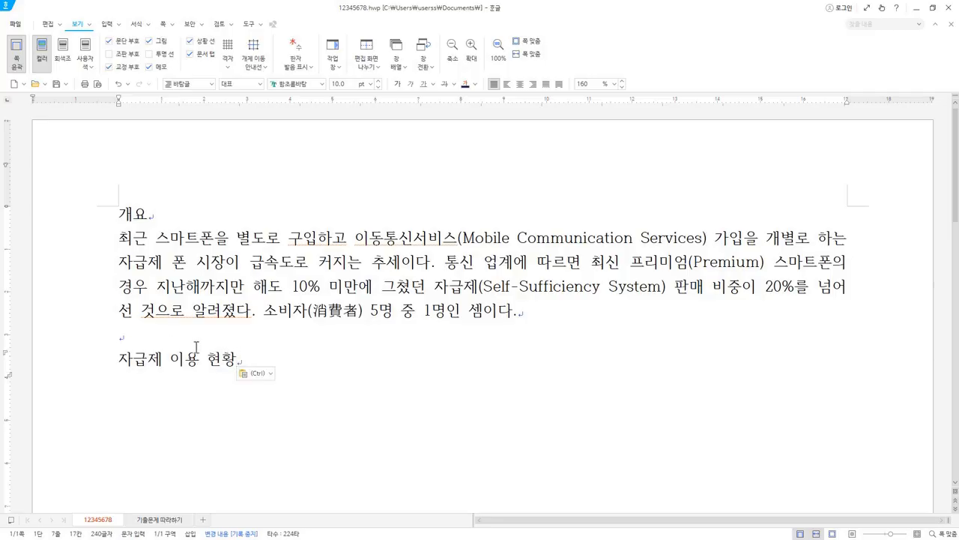
Step: Leave two blank lines below the heading 자급제 이용 현황 and add the heading "가성비 원하는 소비자"
{"action": "key", "text": "Hangul"}
{"action": "key", "text": "Return"}
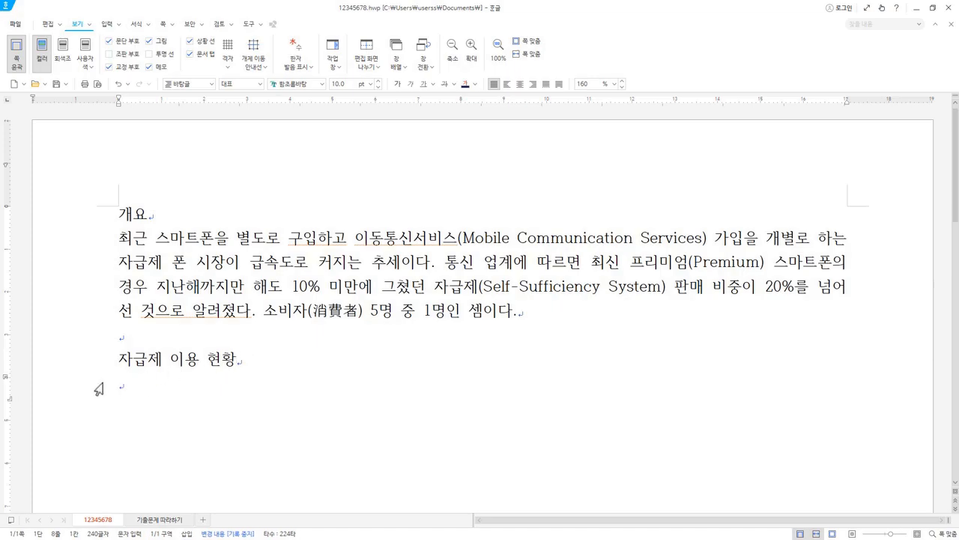
{"action": "left_click", "coordinate": [130, 386]}
{"action": "key", "text": "Return"}
{"action": "key", "text": "Hangul"}
{"action": "key", "text": "Return"}
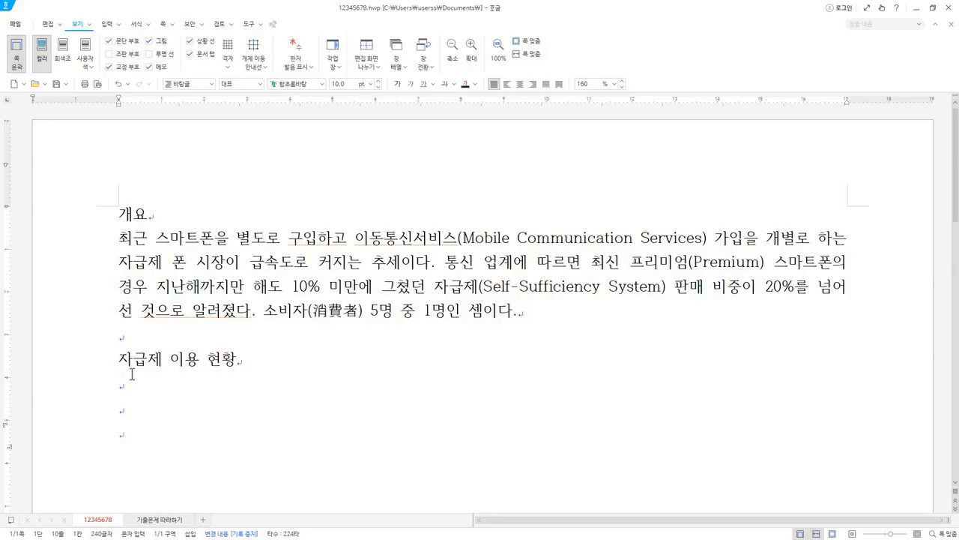
{"action": "scroll", "coordinate": [132, 373], "scroll_direction": "down", "scroll_amount": 3}
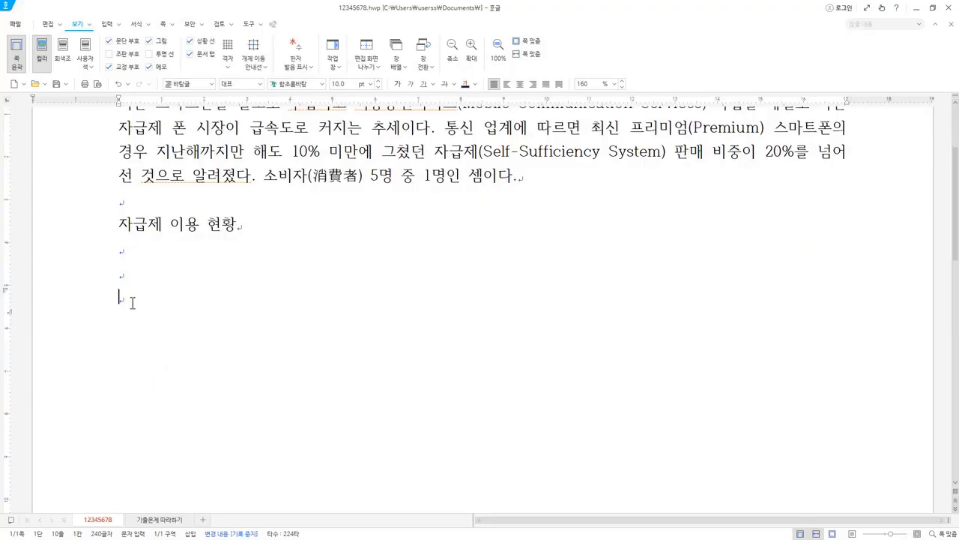
{"action": "type", "text": "가성비 원하는 소비자"}
{"action": "type", "text": "."}
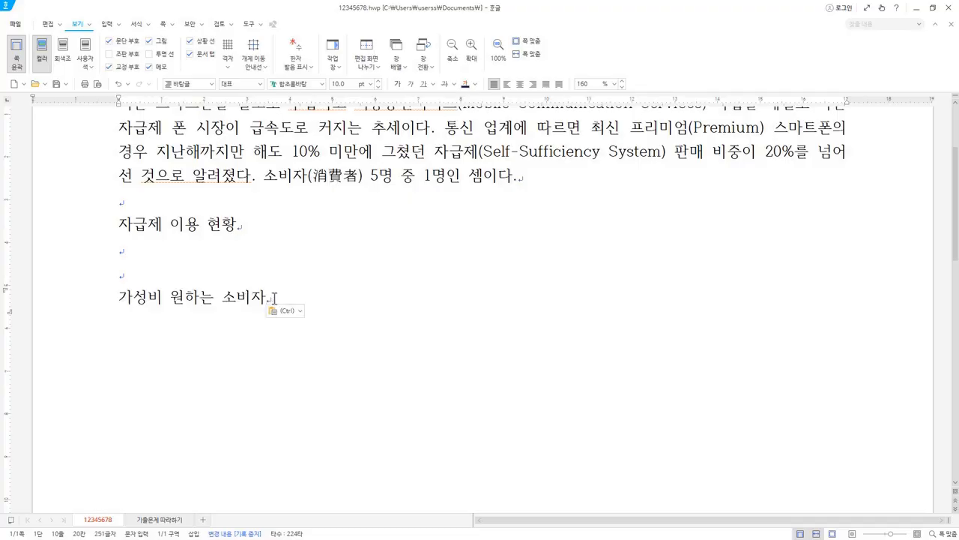
Step: Add the paragraph from "국내 휴대폰(Mobile Phone) 유통구조에" to "번거로움이 있기 때문이다." under 가성비 원하는 소비자, converting 판매 to 판매(販賣) after 형태로
{"action": "key", "text": "Return"}
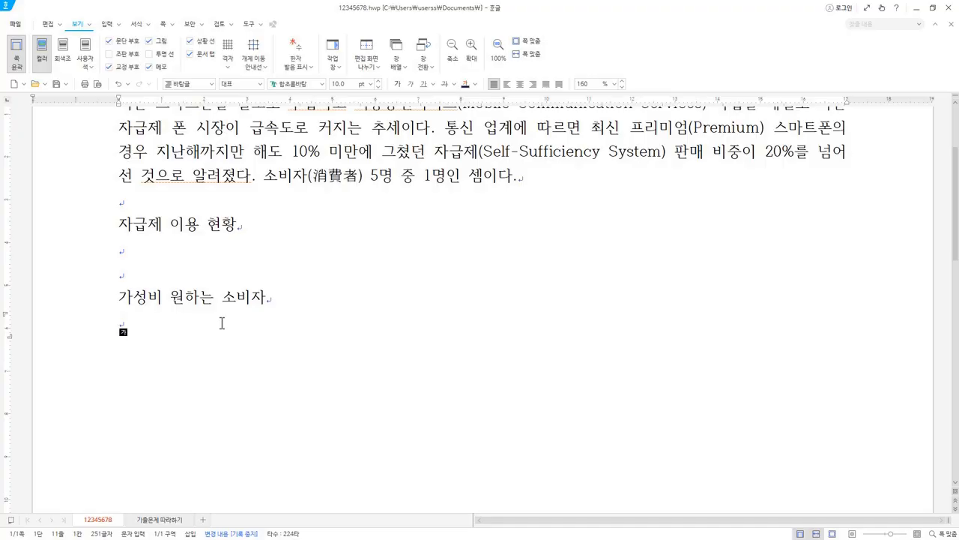
{"action": "type", "text": "국내 휴대폰(Mobile Phone) 유통구조에 익숙한 소비자들에게 자급제 폰 사용은 불편할 수밖에 없다. 공기계(Unlocked Phone) 형태로 판매"}
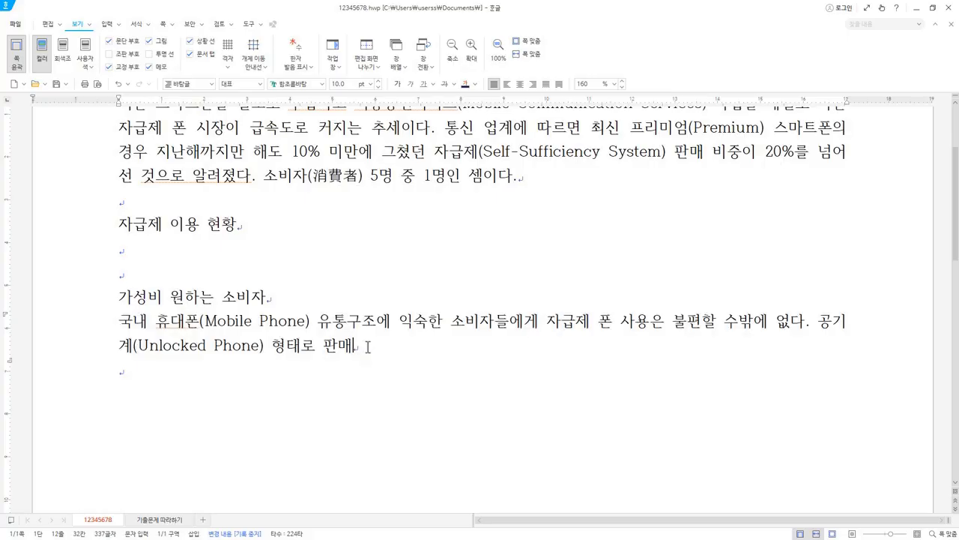
{"action": "key", "text": "F9"}
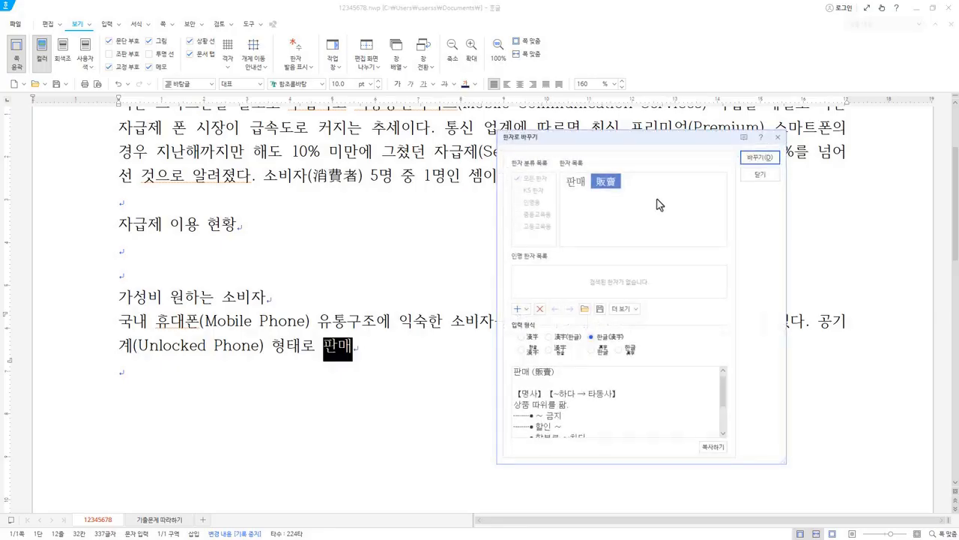
{"action": "left_click", "coordinate": [772, 163]}
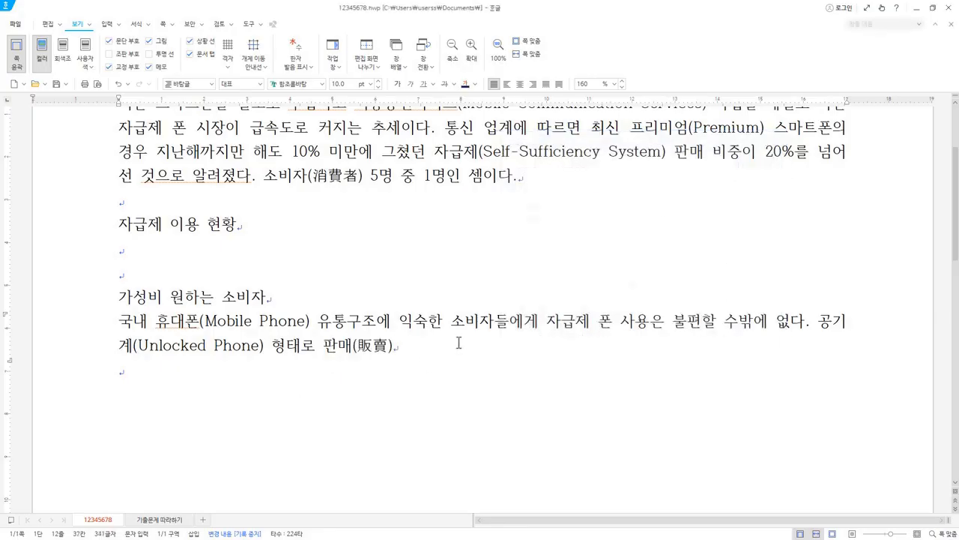
{"action": "type", "text": "되는 단말기를 별도로 구입한 후 휴대폰 대리점(Agency)에서 이동통신서비스를 따로 가입(Join)해야 하는 번거로움이 있기 때문이다."}
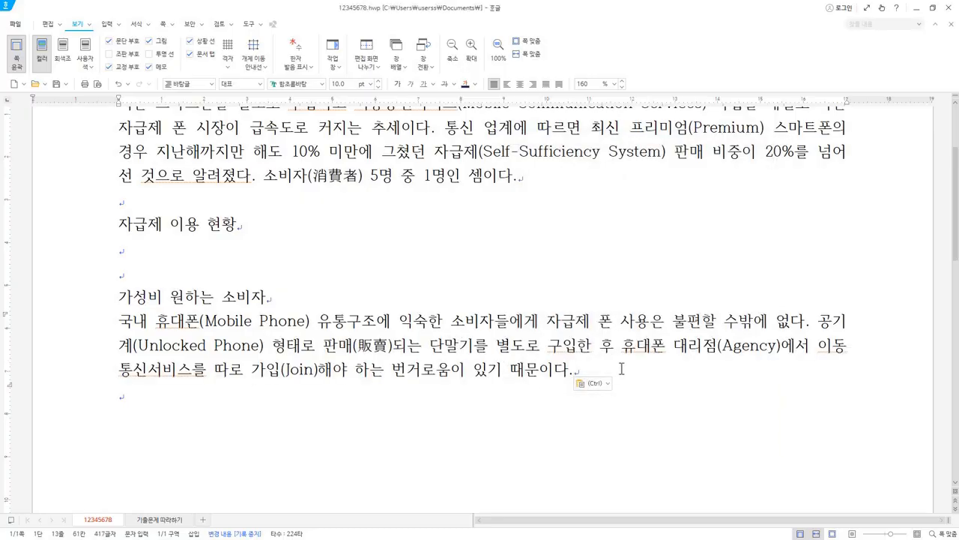
Step: Add the paragraph from "제조사(Manufacturer) 입장에서도" to "할인(Discount) 판매가 가능하다." and, below a blank line, the heading "서비스 경쟁으로 전환"
{"action": "key", "text": "Return"}
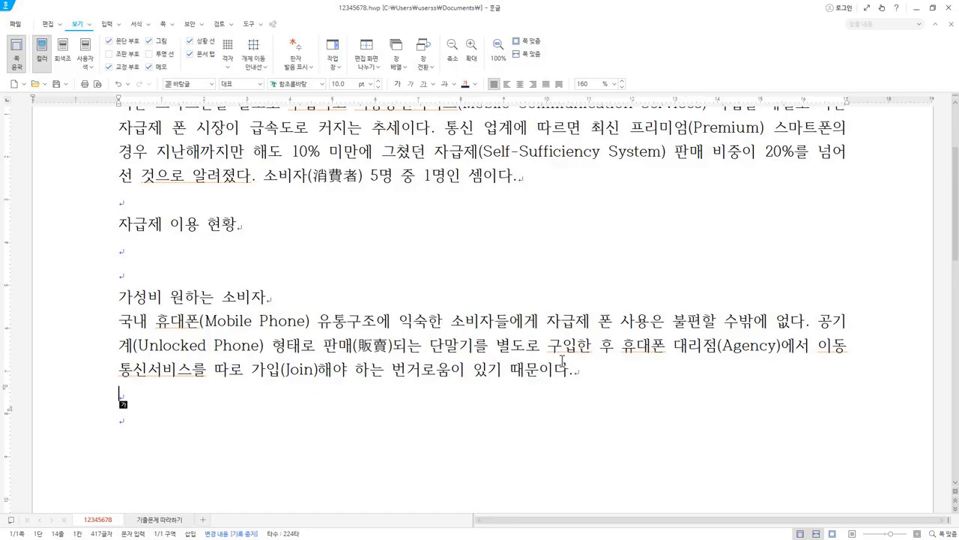
{"action": "type", "text": "제조사(Manufacturer) 입장에서도 자급제 폰 확산은 긍정적(Positive)이다. 통신사에게만 의존해왔던 단말기 유통채널(Distribution Channel)이 확대되기 때문이다. 또 자급제 폰 시장은 단말기유통법에서도 제외되어 보다 자유로운 할인(Discount) 판매가 가능하다."}
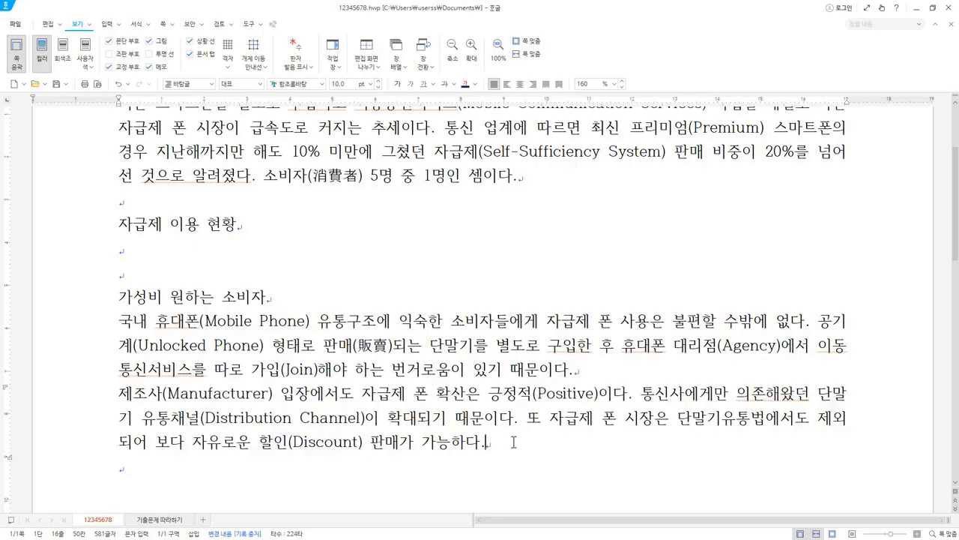
{"action": "key", "text": "Return"}
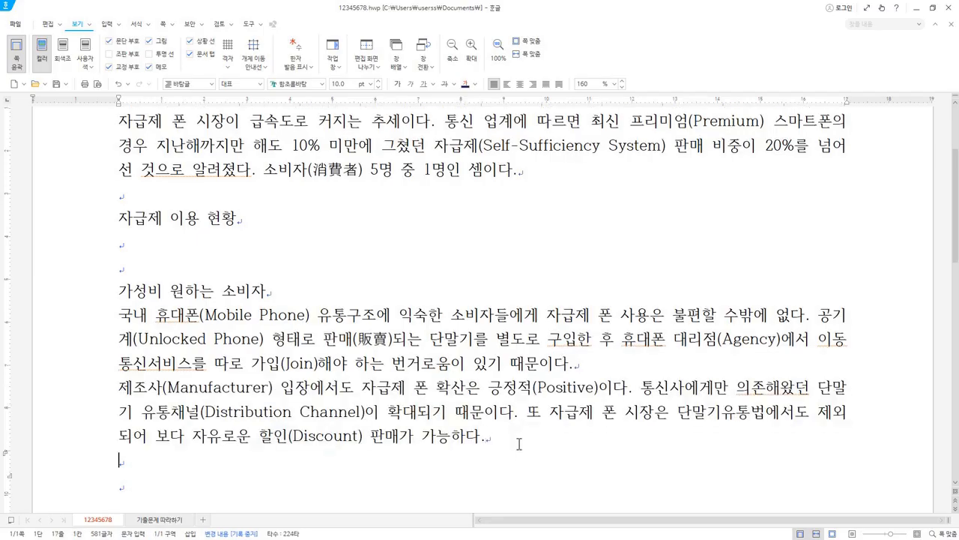
{"action": "key", "text": "Hangul"}
{"action": "scroll", "coordinate": [224, 461], "scroll_direction": "down", "scroll_amount": 1}
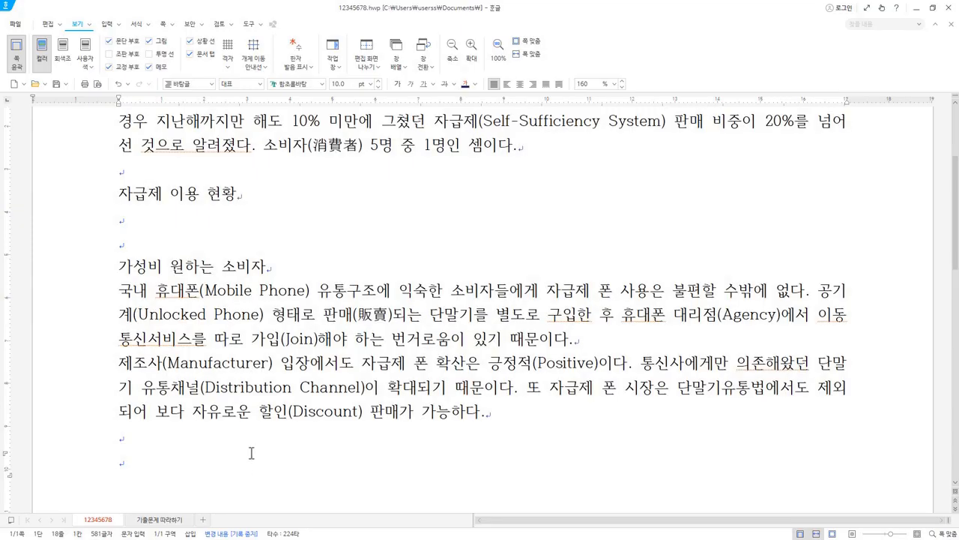
{"action": "type", "text": "서비스 경쟁으로 전환"}
Step: Add the paragraph from "이동통신사에게 자급제 폰 시장 확대(Extension)는 부담이다." to "달갑지 않은 일이다." under 서비스 경쟁으로 전환
{"action": "scroll", "coordinate": [311, 456], "scroll_direction": "down", "scroll_amount": 3}
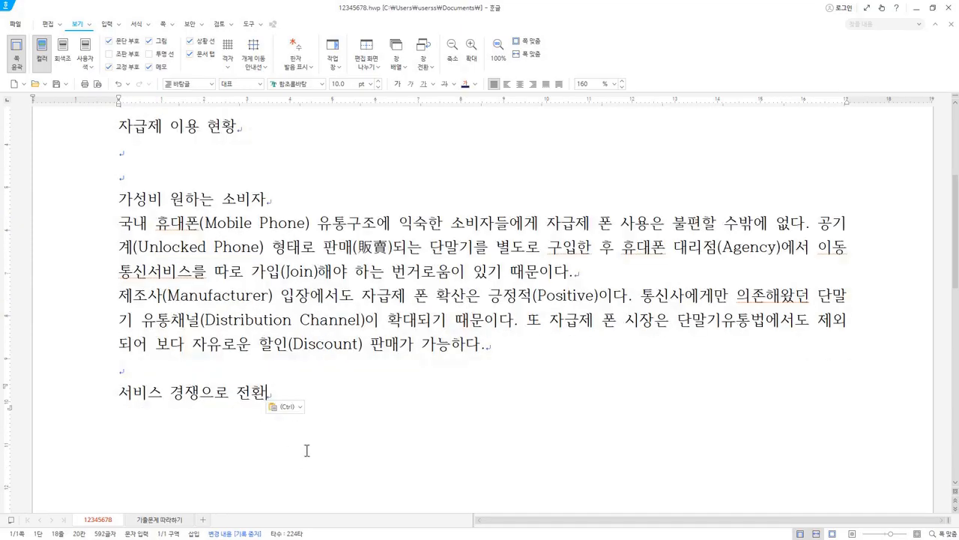
{"action": "key", "text": "Return"}
{"action": "type", "text": "이동통신사에게 자급제 폰 시장 확대(Extension)는 부담이다. 당장 단말기 판매 매출(Sale)이 줄어들 수밖에 없는 데다, 이동통신시장의 주도권(Initiative)이 제조사에게 넘어갈 수 있다는 점에서 달갑지 않은 일이다."}
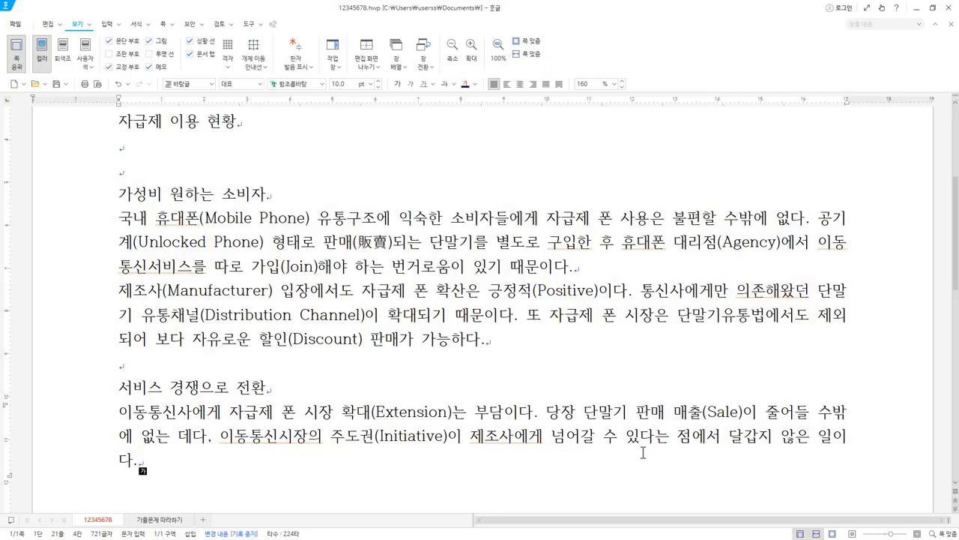
{"action": "left_click_drag", "start_coordinate": [637, 412], "coordinate": [702, 415]}
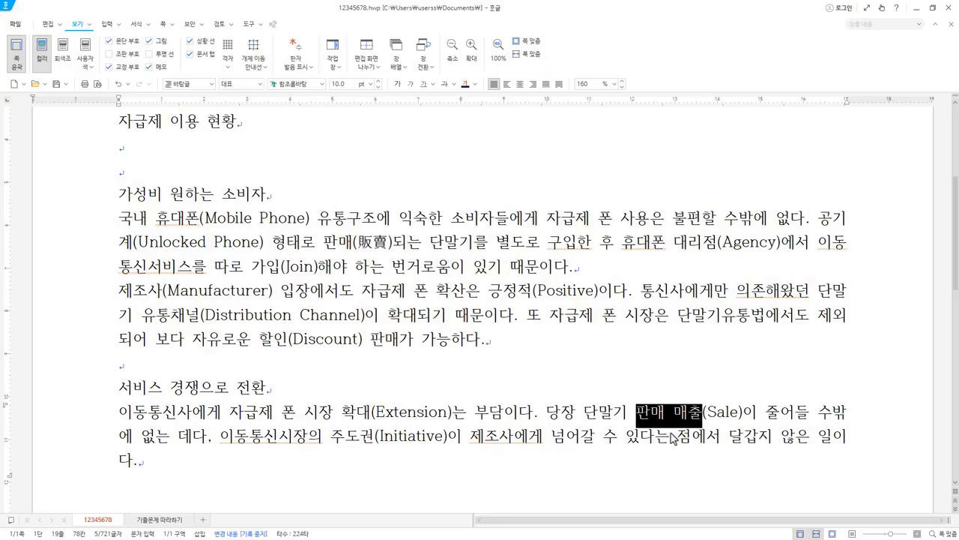
{"action": "left_click", "coordinate": [234, 463]}
Step: Start the next paragraph with the text from "자급제 폰 시장(Market)이 커지면 통신3사는" to "'갑을관계'가 완전히 역전"
{"action": "scroll", "coordinate": [234, 461], "scroll_direction": "down", "scroll_amount": 3}
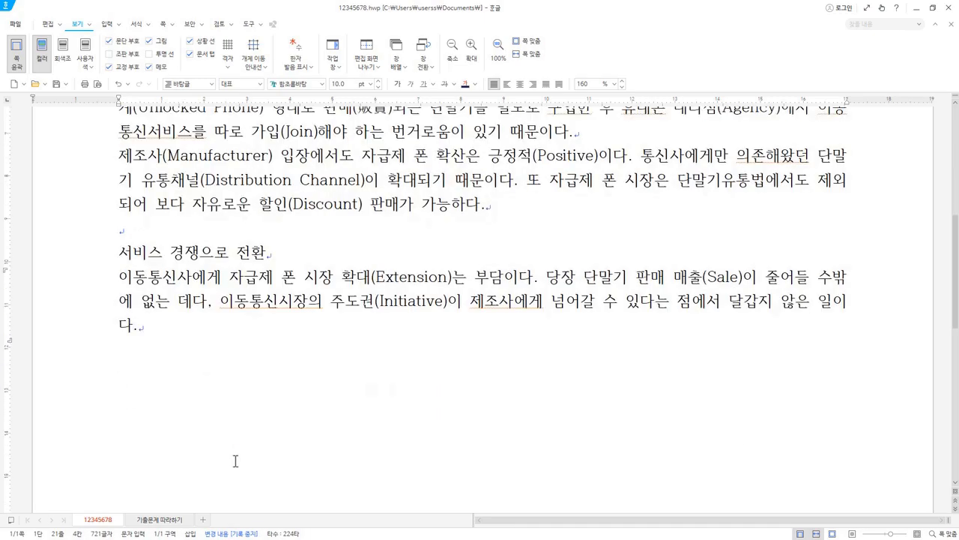
{"action": "key", "text": "Return"}
{"action": "type", "text": "자급제 폰 시장(Market)이 커지면 통신3사는 서비스나 요금으로 경쟁(Competition)해야 하는 상황에 처할 수밖에 없다. 여기에 S사까지 스마트폰 시장에서 철수(Withdraw)하면서 통신사와 제조사 사이 ‘갑을관계’가 완전히 역전"}
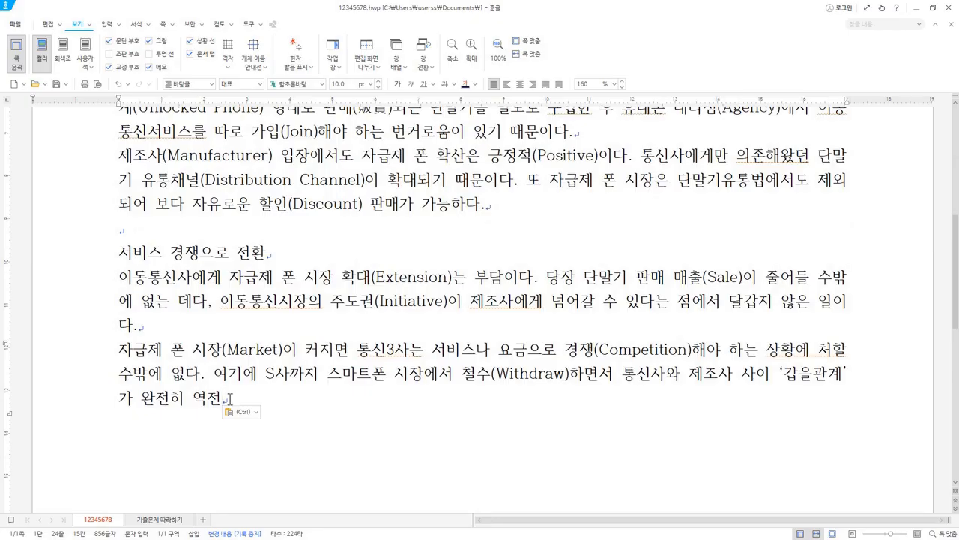
Step: Convert 역전 to Hanja 逆轉 in the 한글(漢字) format and finish the sentence with "되는 상황도 배제(Exclusion)할 수 없는 형편이다."
{"action": "key", "text": "F9"}
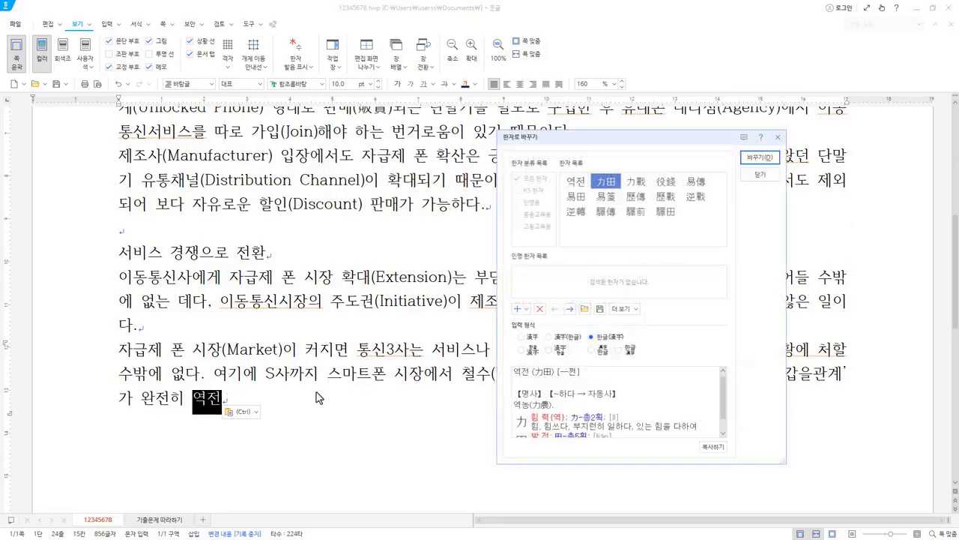
{"action": "left_click", "coordinate": [580, 213]}
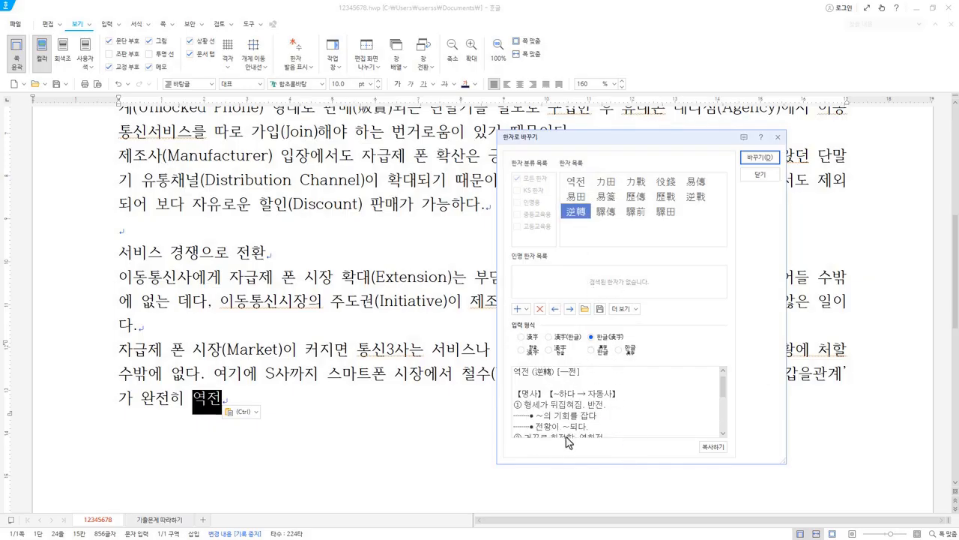
{"action": "mouse_move", "coordinate": [589, 225]}
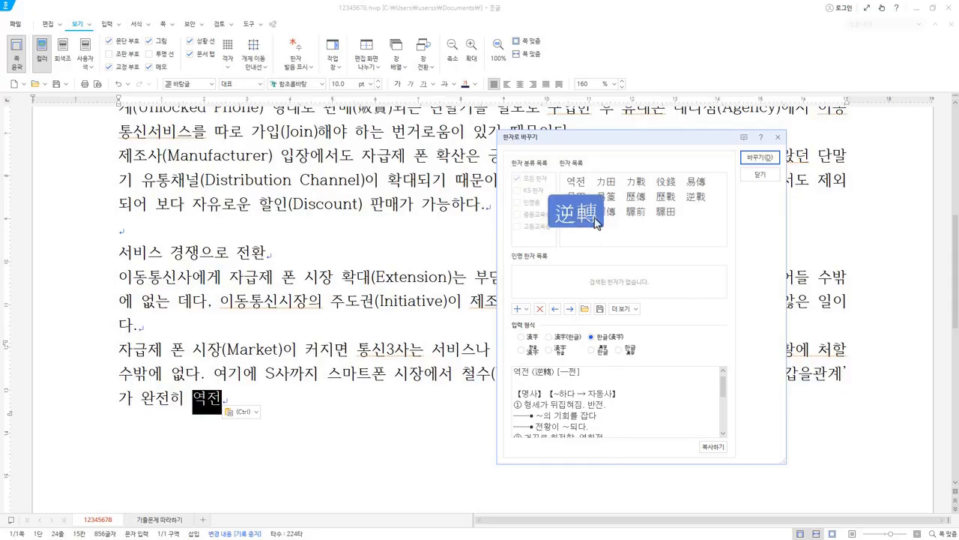
{"action": "left_click", "coordinate": [694, 198]}
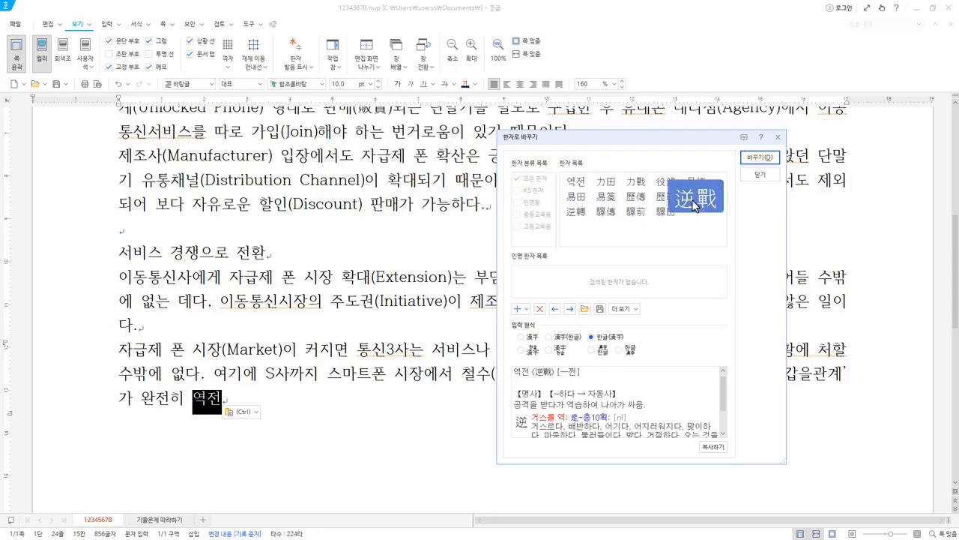
{"action": "left_click", "coordinate": [574, 215]}
{"action": "mouse_move", "coordinate": [578, 219]}
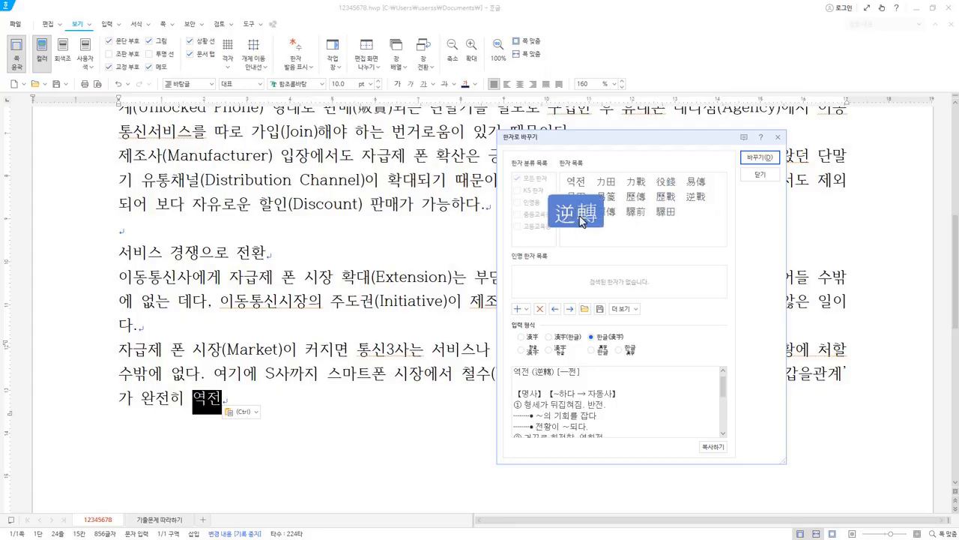
{"action": "left_click", "coordinate": [765, 159]}
{"action": "type", "text": "되는 상황도 배제(Exclusion)할 수 없는 형편이다."}
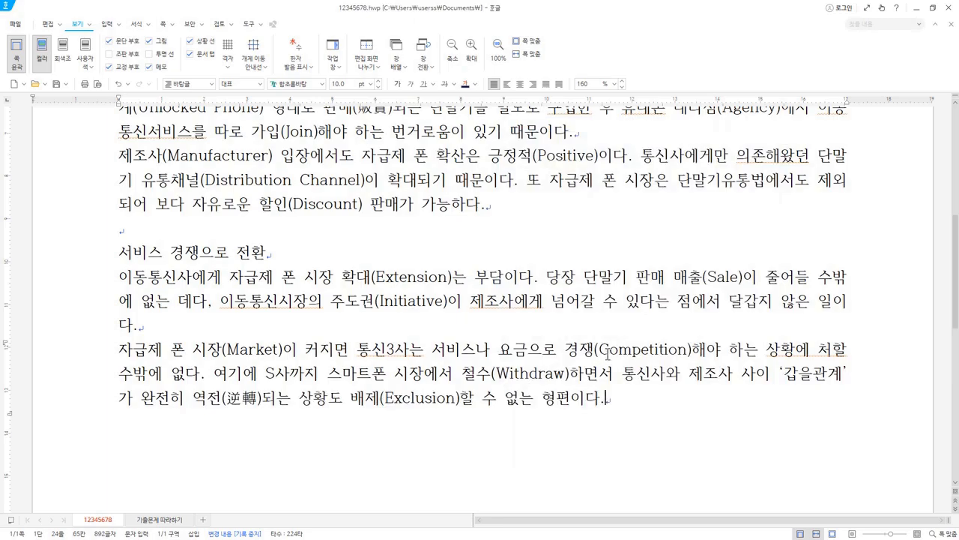
Step: Add the last paragraph, from "이동통신업계 관계자는 “젊은 층 중심으로 불편하더라도" to "상황에 놓이게 된 것”이라고 말했다."
{"action": "scroll", "coordinate": [630, 375], "scroll_direction": "down", "scroll_amount": 1}
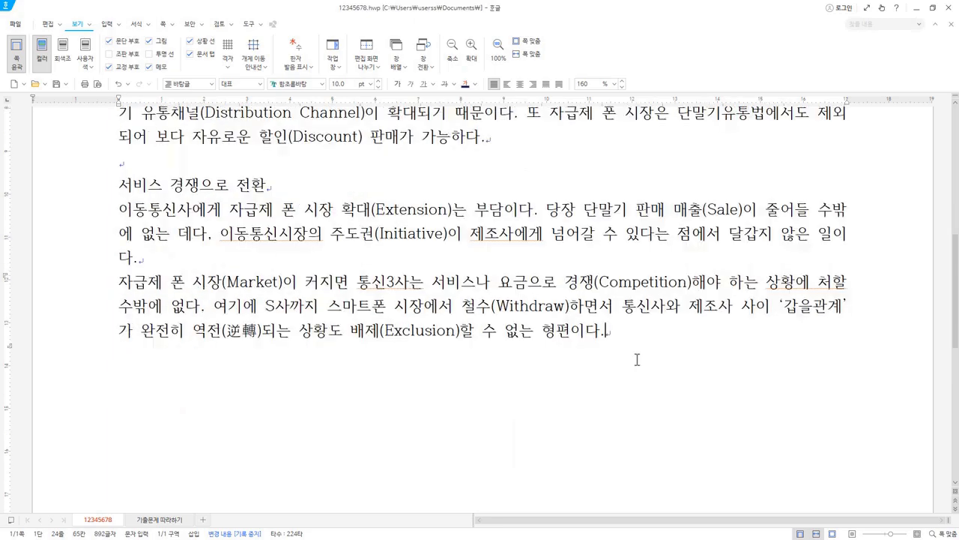
{"action": "key", "text": "Return"}
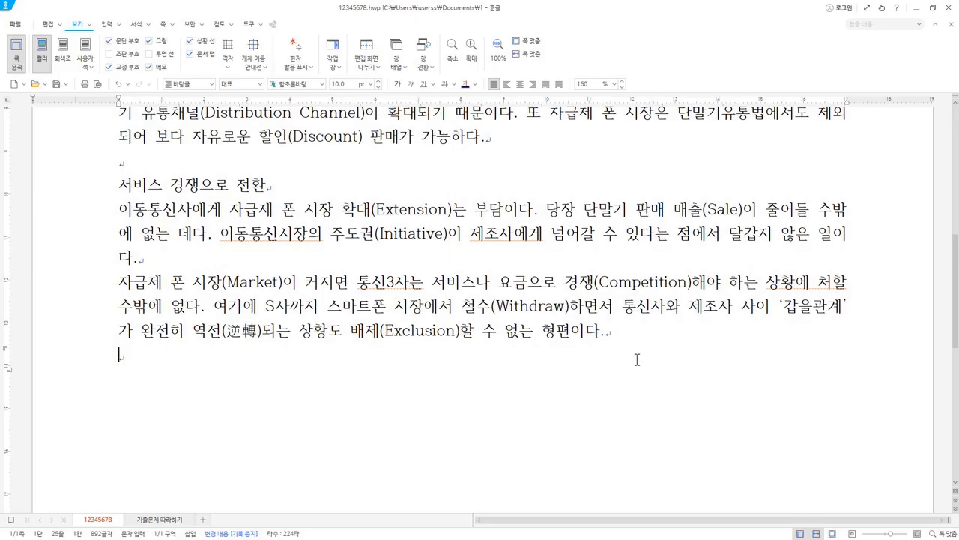
{"action": "type", "text": "이동통신업계 관계자는 \"젊은 층 중심으로 불편하더라도 저렴하면서 약정도 구애받지 않는 자급제 가입자(Member)가 빠르게 늘고 있다\"며 \"이동통신사들은 단말 중심 경쟁에서 서비스 경쟁을 해야 하는 상황에 놓이게 된 것\"이라고 말했다."}
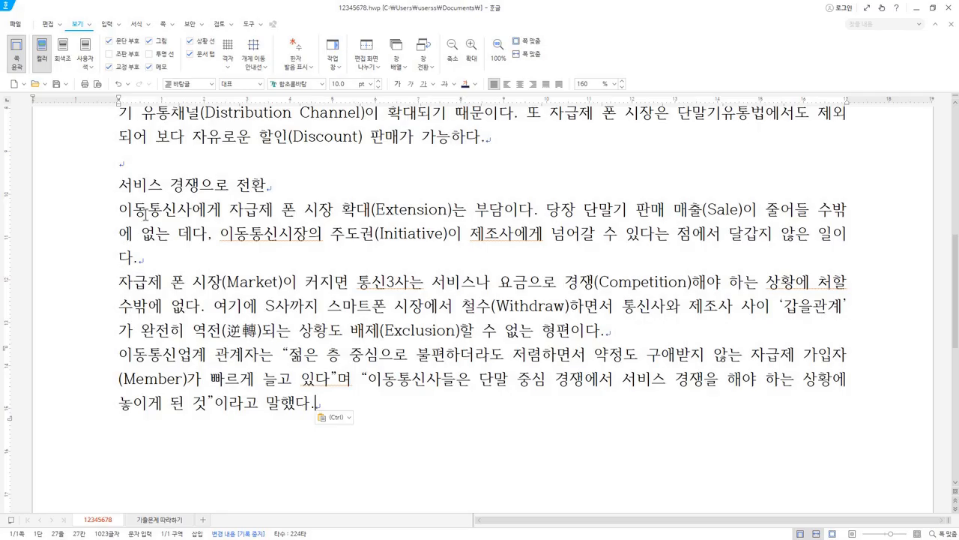
{"action": "scroll", "coordinate": [339, 359], "scroll_direction": "down", "scroll_amount": 3}
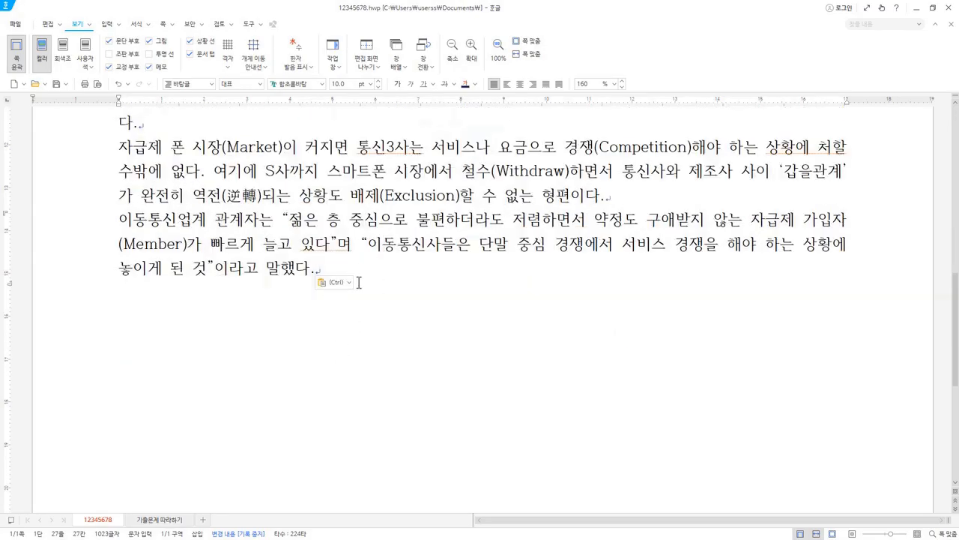
Step: Leave a blank line after the last paragraph and insert ◆ from the 전각 기호(일반) set of the 훈글(HNC) 문자표 on the following line
{"action": "key", "text": "Return"}
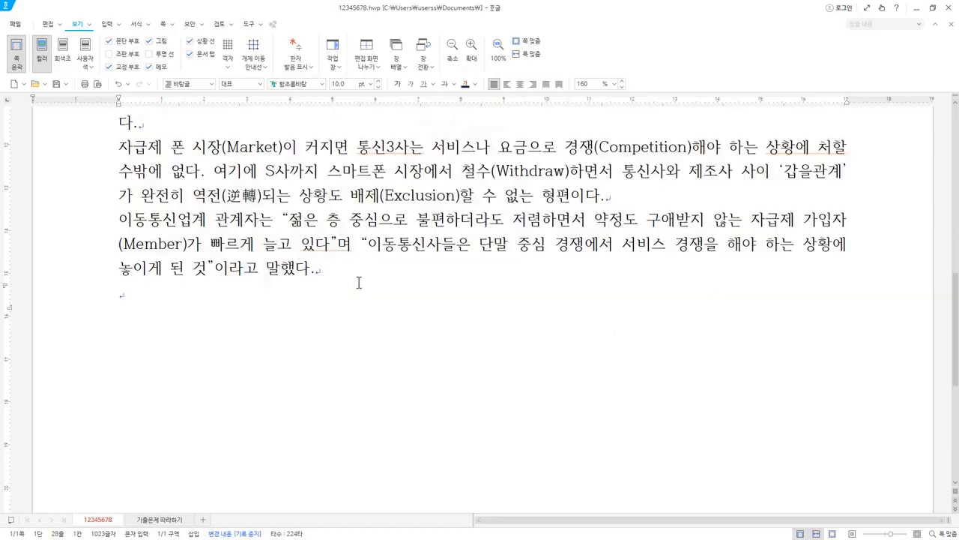
{"action": "key", "text": "Hangul"}
{"action": "key", "text": "Return"}
{"action": "key", "text": "Hangul"}
{"action": "key", "text": "ctrl+F10"}
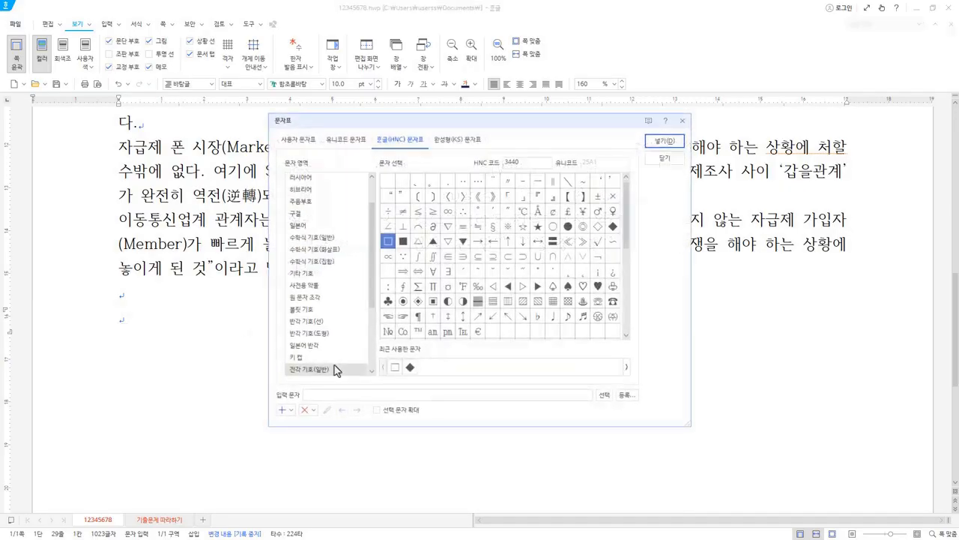
{"action": "left_click", "coordinate": [310, 142]}
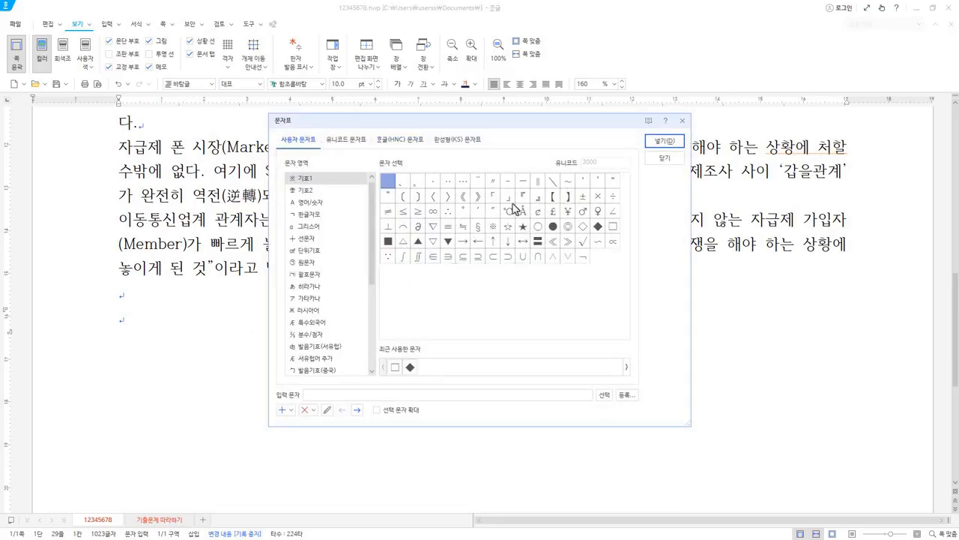
{"action": "left_click", "coordinate": [415, 144]}
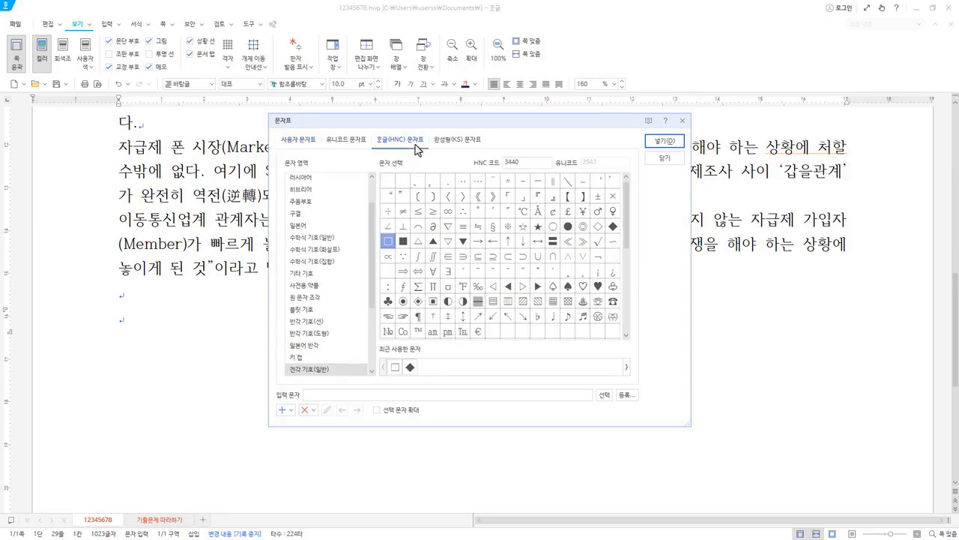
{"action": "left_click", "coordinate": [315, 375]}
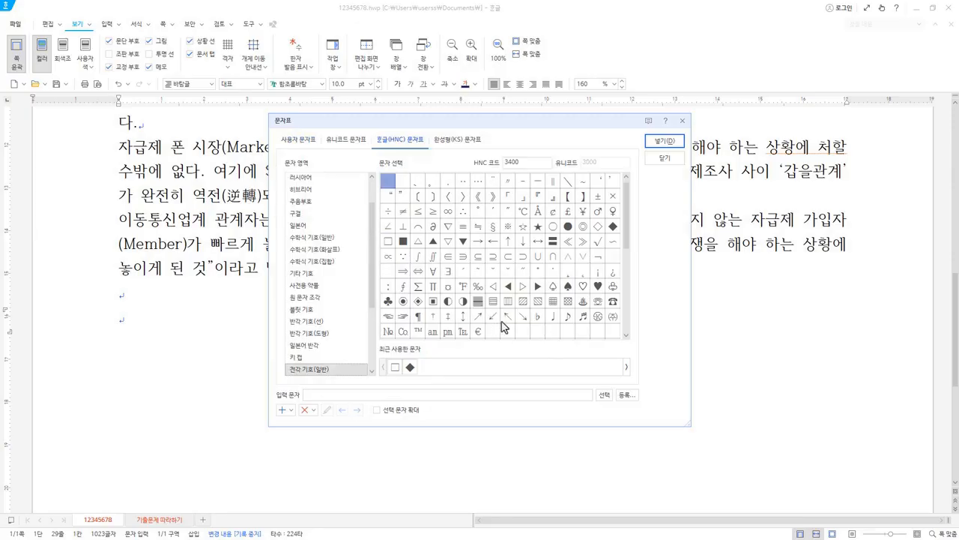
{"action": "left_click", "coordinate": [614, 228]}
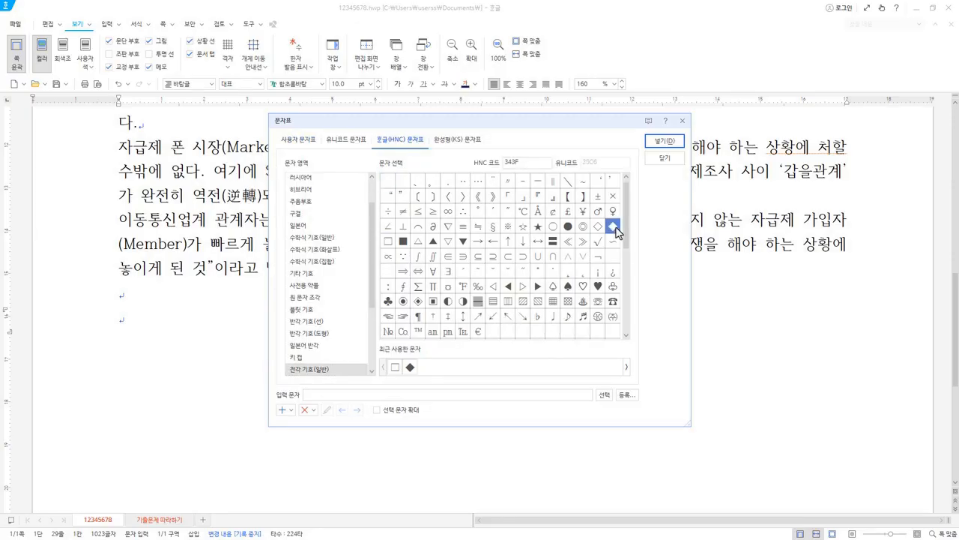
{"action": "left_click", "coordinate": [665, 140]}
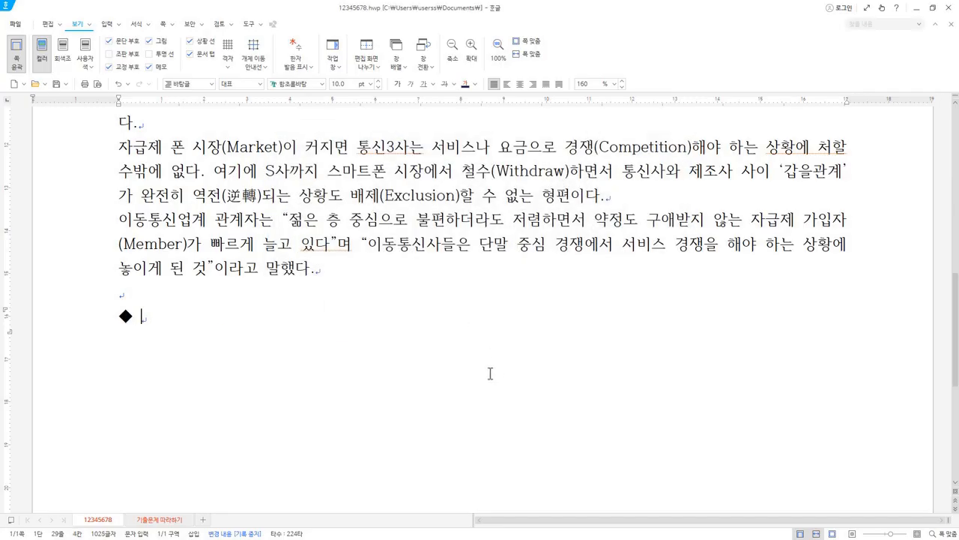
Step: Complete the heading with "Reference" and add the citation below it: the authors' names, then "(2016). Mobile phone marketing. Marketer, 13(2), 74-76."
{"action": "type", "text": "Reference"}
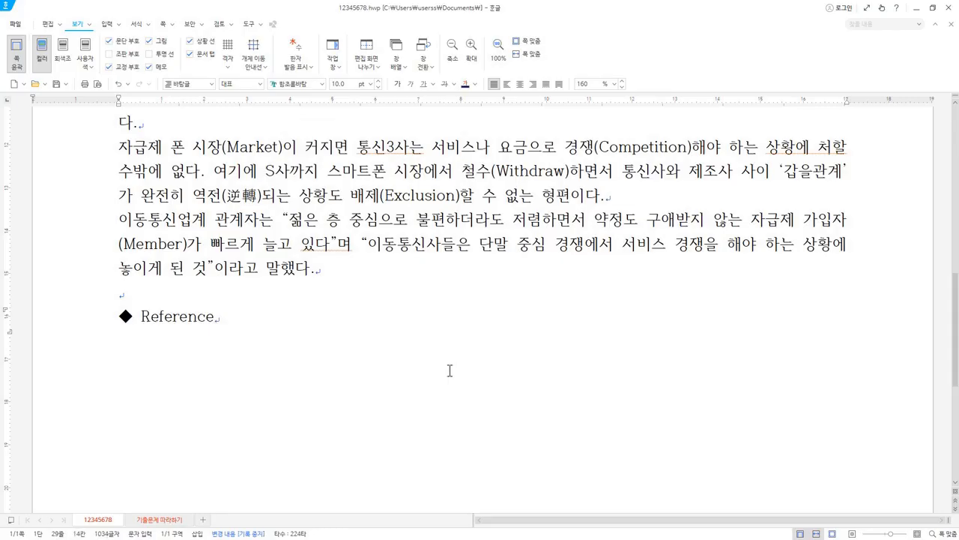
{"action": "key", "text": "Return"}
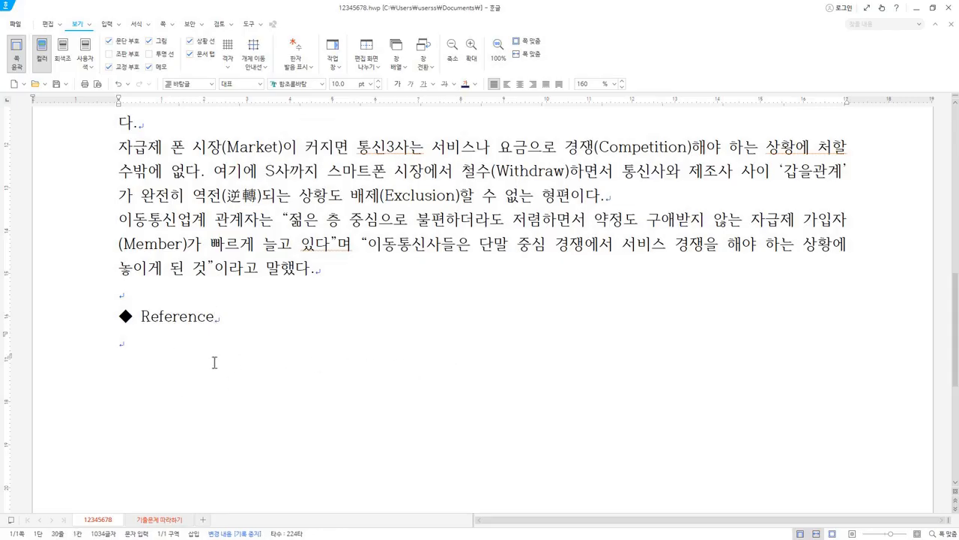
{"action": "key", "text": "Hangul"}
{"action": "left_click_drag", "start_coordinate": [303, 220], "coordinate": [413, 245]}
{"action": "left_click", "coordinate": [353, 253]}
{"action": "left_click", "coordinate": [219, 336]}
{"action": "type", "text": "McLuhan, R., & Aydlin, S. (2016). Mobile phone marketing. Marketer, 13(2), 74-76."}
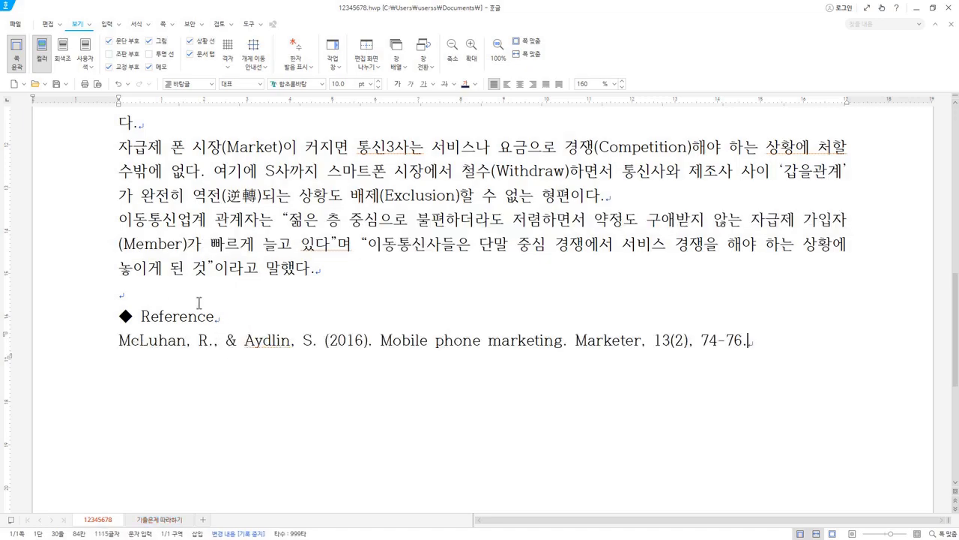
{"action": "left_click", "coordinate": [313, 271]}
{"action": "left_click", "coordinate": [321, 269]}
{"action": "key", "text": "BackSpace"}
{"action": "left_click", "coordinate": [767, 341]}
{"action": "key", "text": "Return"}
{"action": "key", "text": "BackSpace"}
{"action": "key", "text": "Hangul"}
Step: Return to the 개요 heading at the start of the document and close the open 기출문제 따라하기 document
{"action": "scroll", "coordinate": [654, 366], "scroll_direction": "up", "scroll_amount": 4}
{"action": "scroll", "coordinate": [654, 366], "scroll_direction": "up", "scroll_amount": 5}
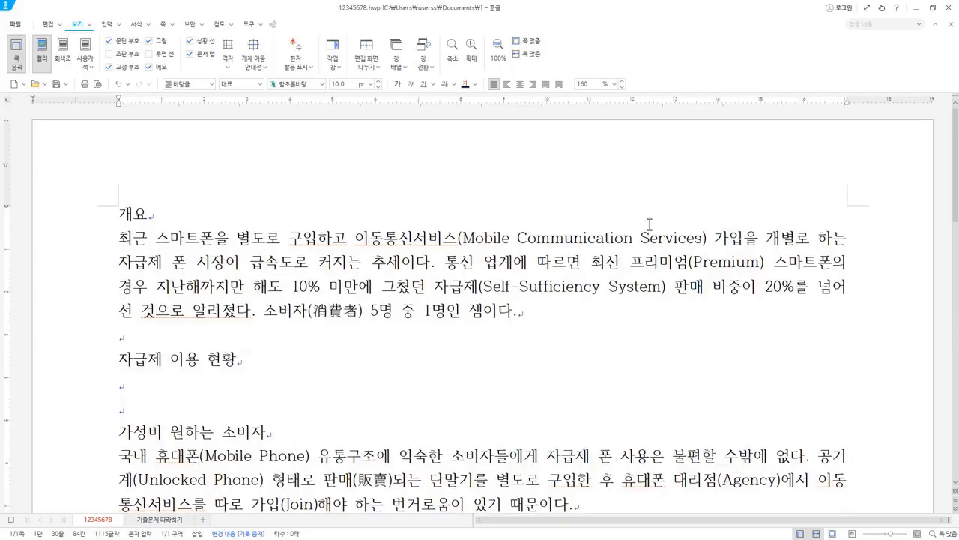
{"action": "left_click", "coordinate": [185, 213]}
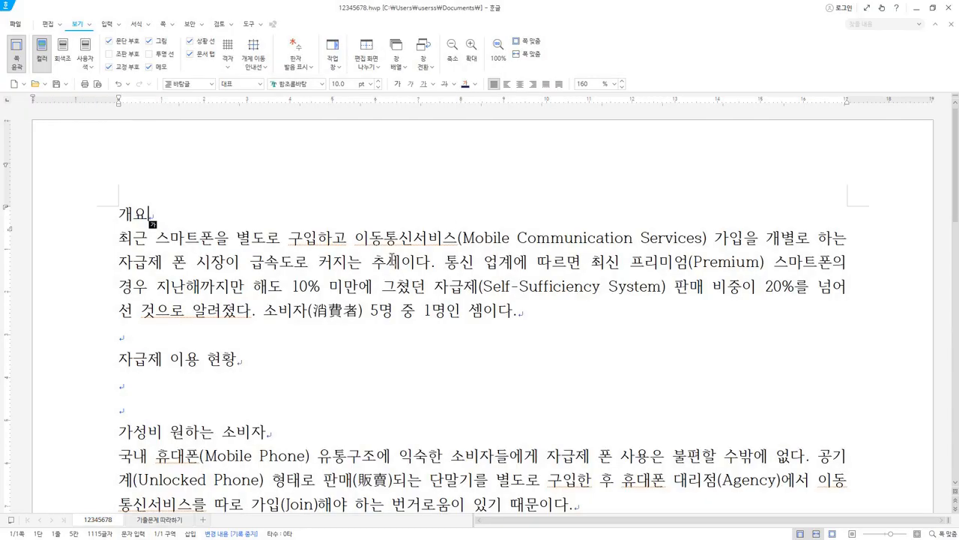
{"action": "left_click", "coordinate": [167, 520]}
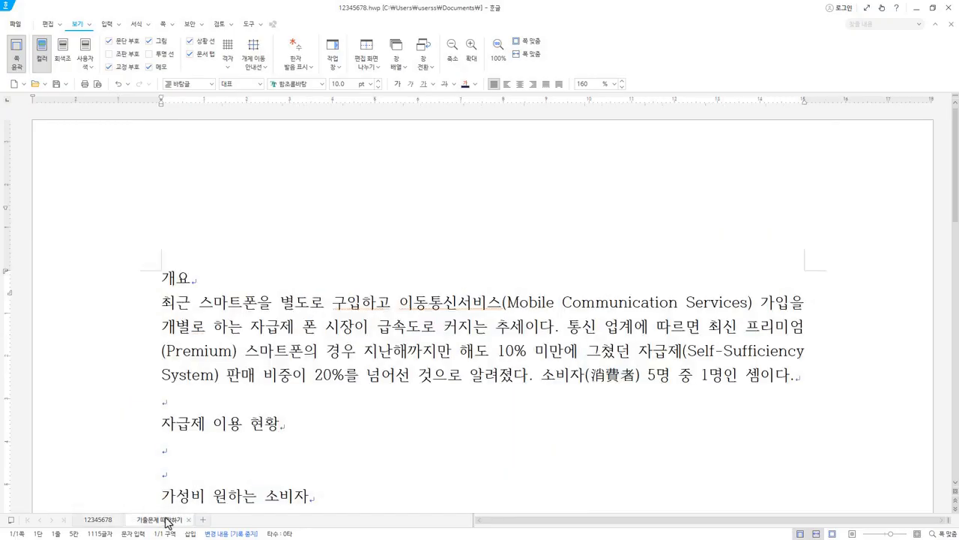
{"action": "left_click", "coordinate": [189, 520]}
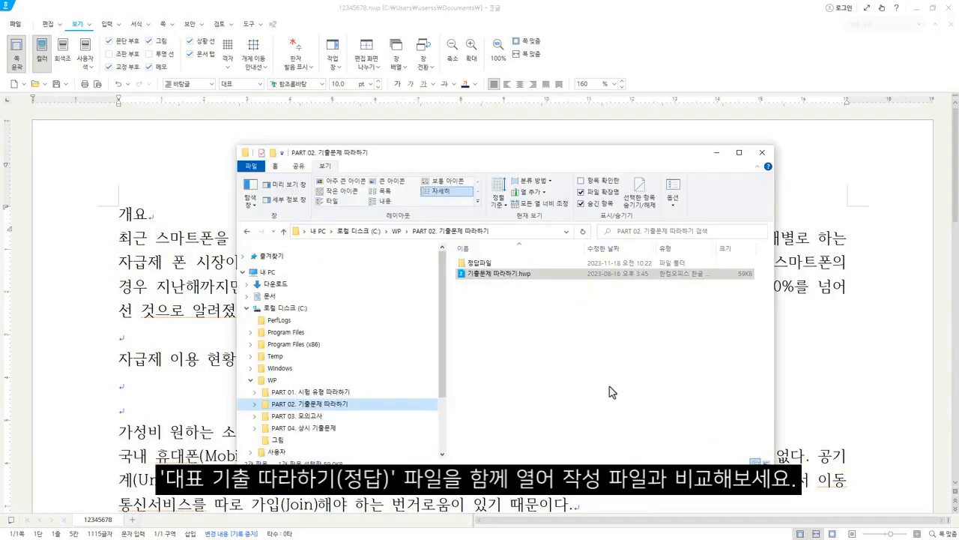
Step: Open 기출문제 따라하기(정답).hwp from the 정답파일 folder, compare it with the 12345678 document, and return to 12345678
{"action": "double_click", "coordinate": [517, 269]}
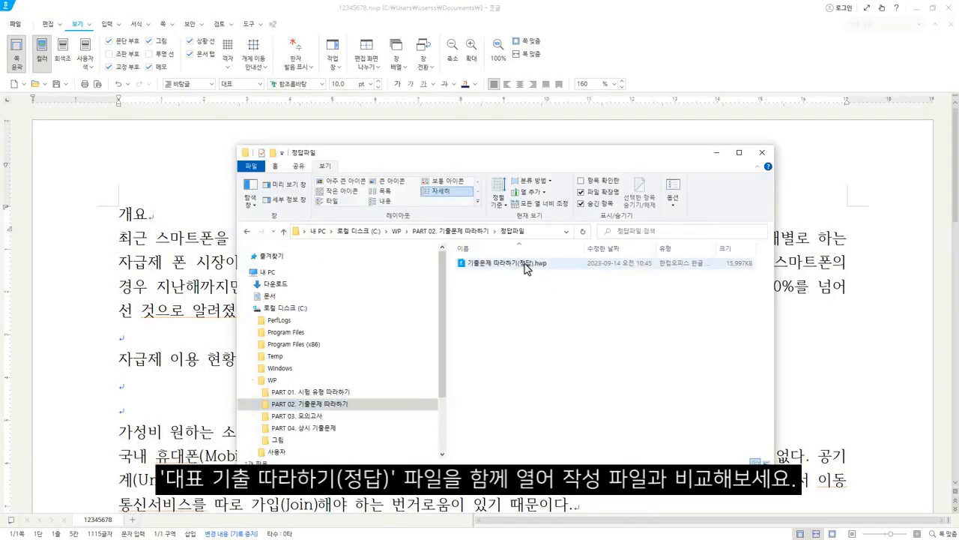
{"action": "double_click", "coordinate": [527, 268]}
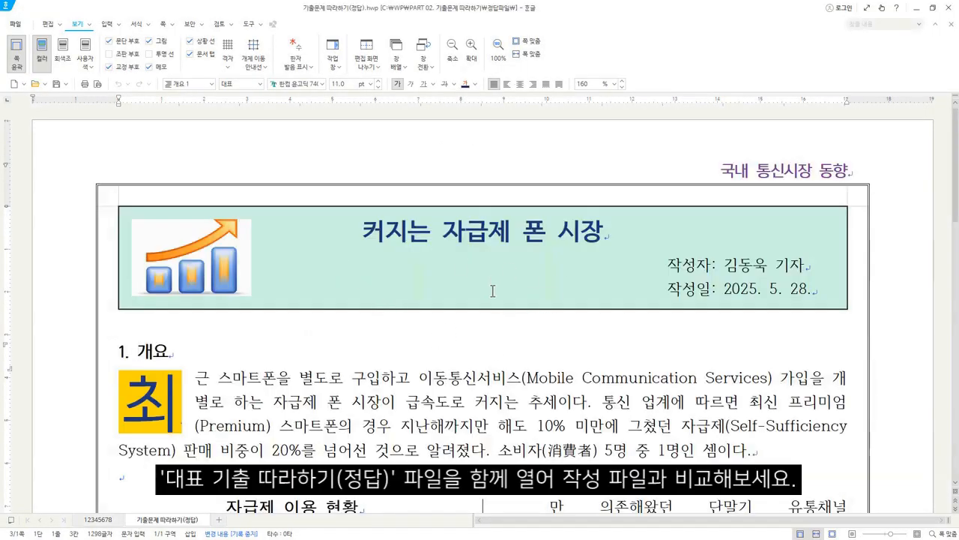
{"action": "left_click", "coordinate": [112, 520]}
{"action": "left_click", "coordinate": [153, 520]}
{"action": "left_click", "coordinate": [102, 521]}
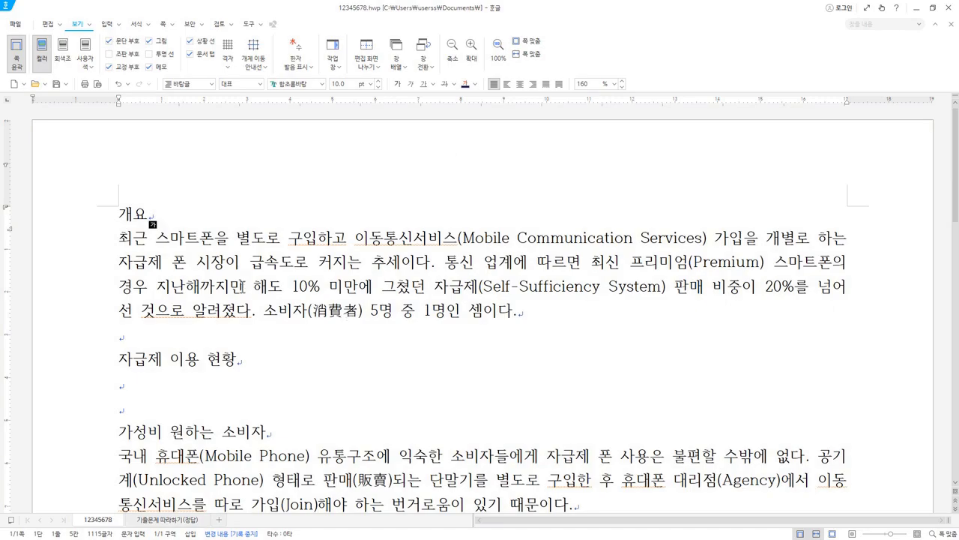
Step: Add a 0.5 mm double-line page border on all four sides, starting from the 개요 heading
{"action": "left_click", "coordinate": [121, 215]}
{"action": "left_click", "coordinate": [120, 214]}
{"action": "left_click", "coordinate": [121, 216]}
{"action": "left_click", "coordinate": [163, 24]}
{"action": "left_click", "coordinate": [221, 56]}
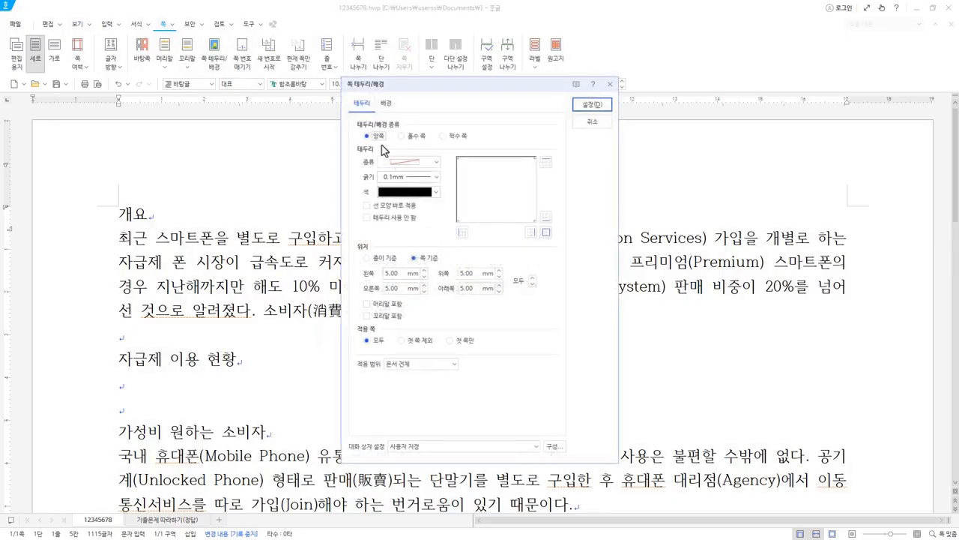
{"action": "left_click", "coordinate": [436, 164]}
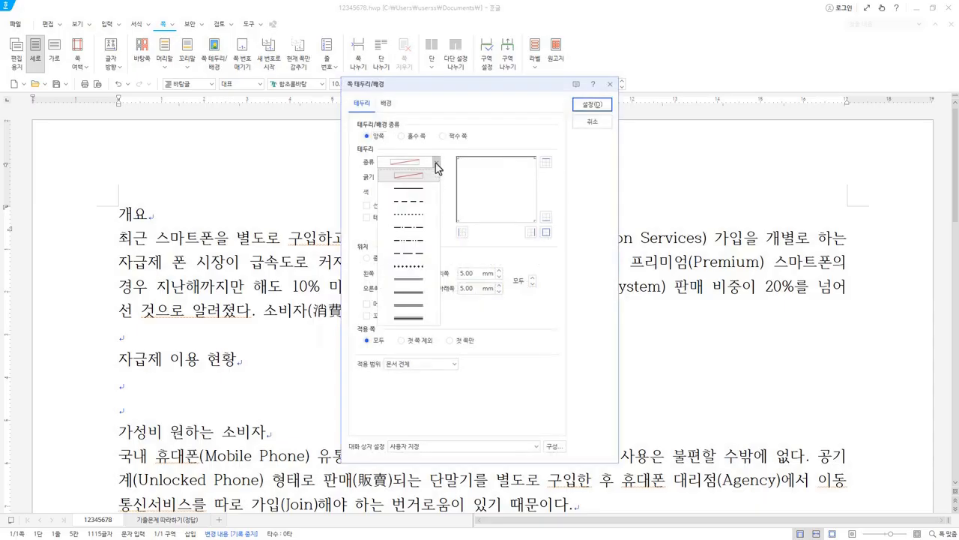
{"action": "left_click", "coordinate": [417, 285]}
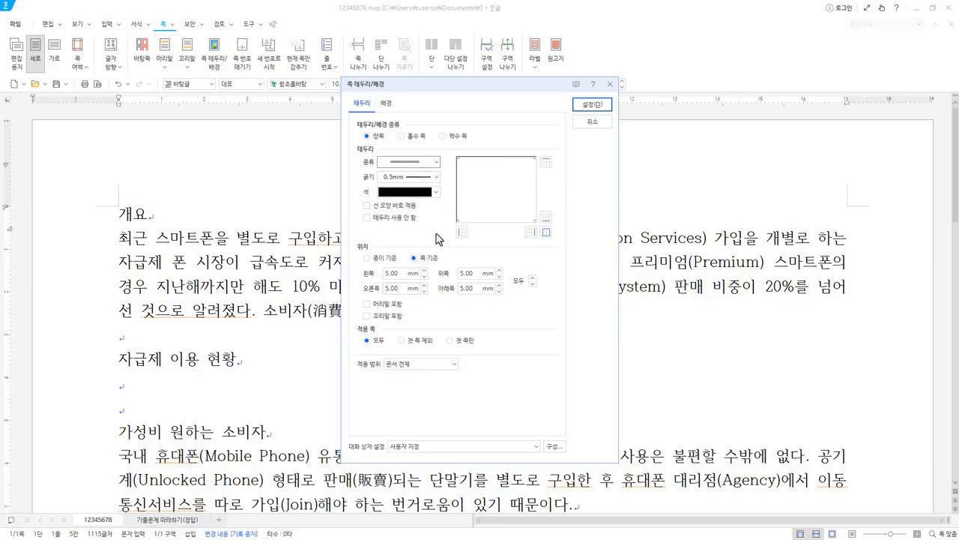
{"action": "left_click", "coordinate": [545, 234]}
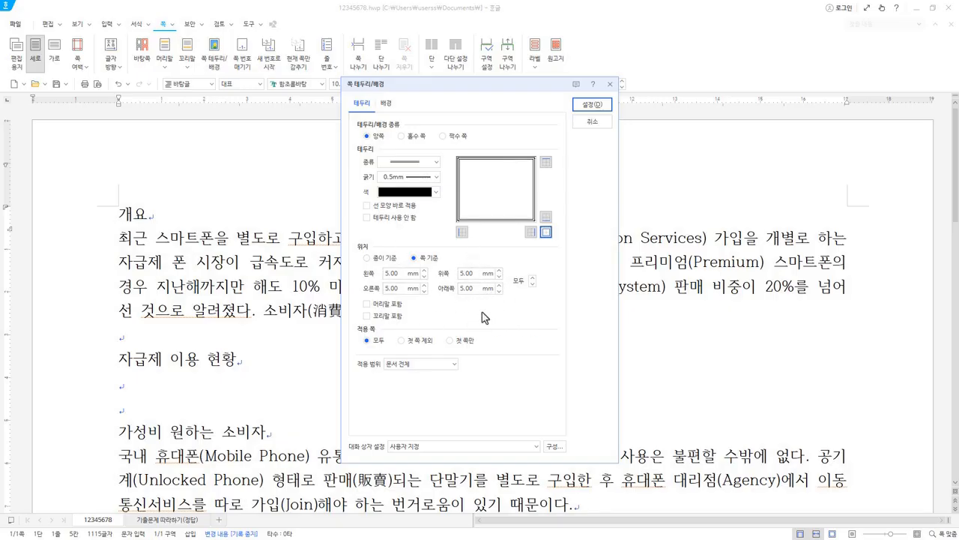
{"action": "left_click", "coordinate": [602, 105]}
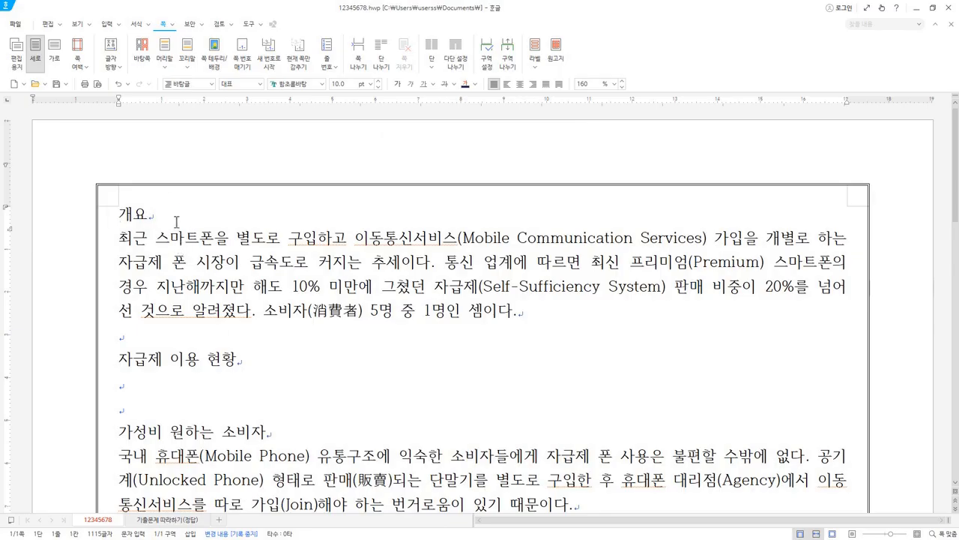
Step: Draw a text box about 159 mm wide and 12 mm high over the 개요 heading and enter "커지는 자급제 폰 시장"
{"action": "left_click", "coordinate": [107, 24]}
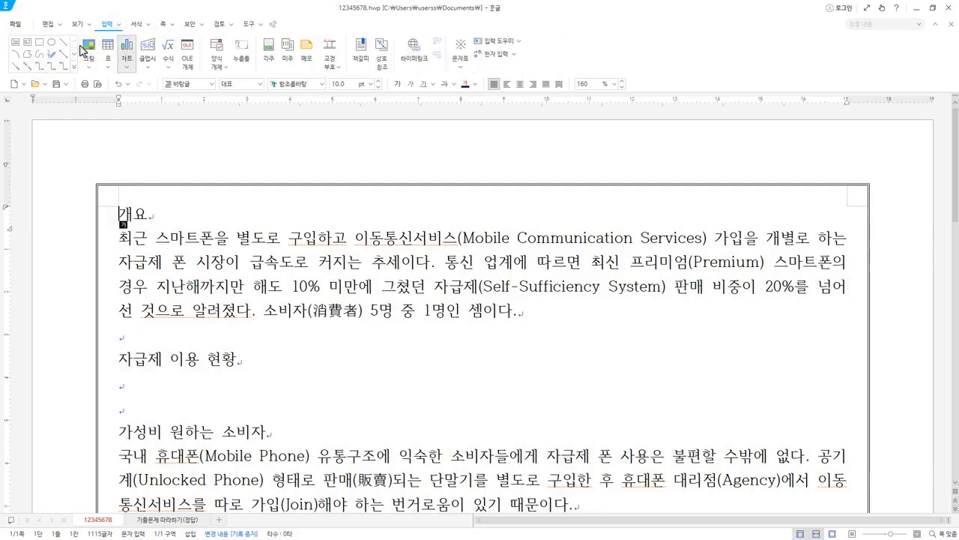
{"action": "left_click", "coordinate": [15, 45]}
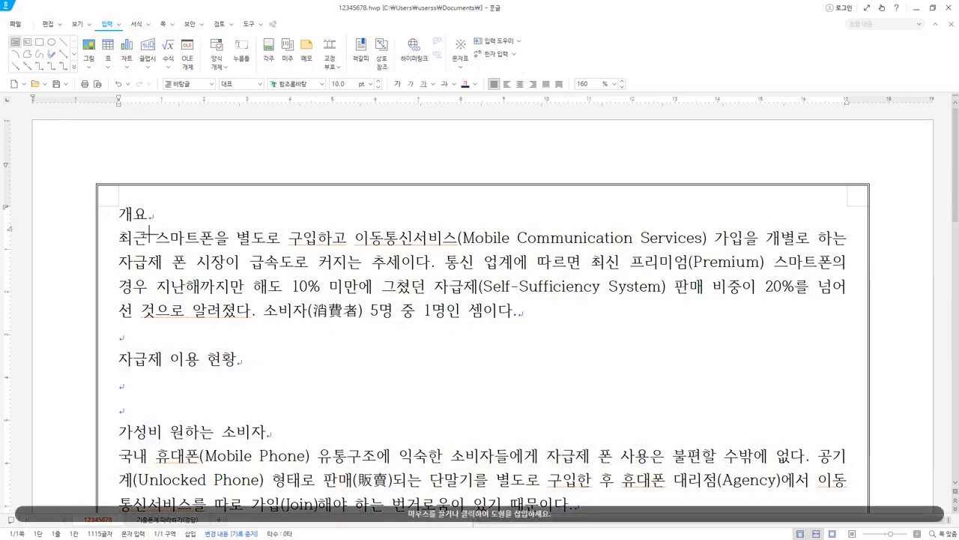
{"action": "left_click_drag", "start_coordinate": [120, 203], "coordinate": [802, 255]}
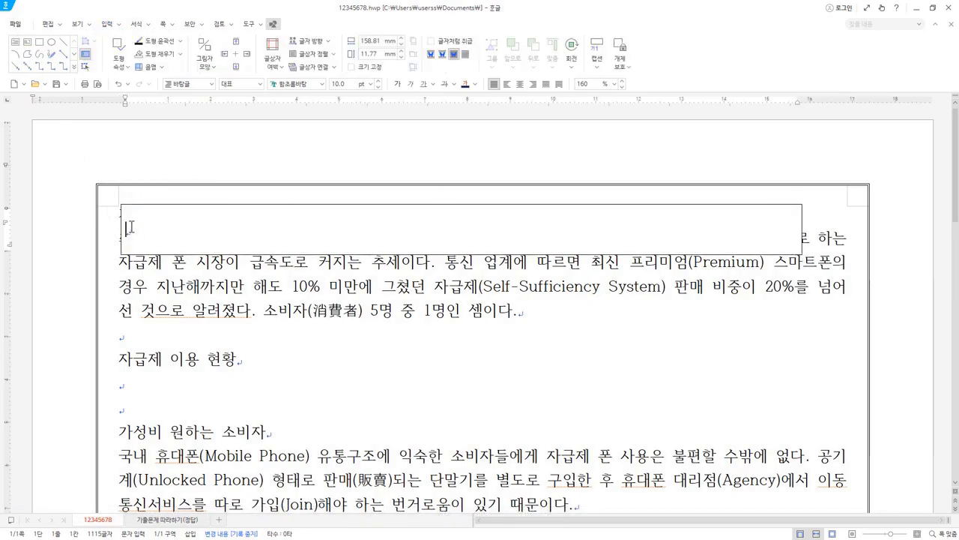
{"action": "key", "text": "Hangul"}
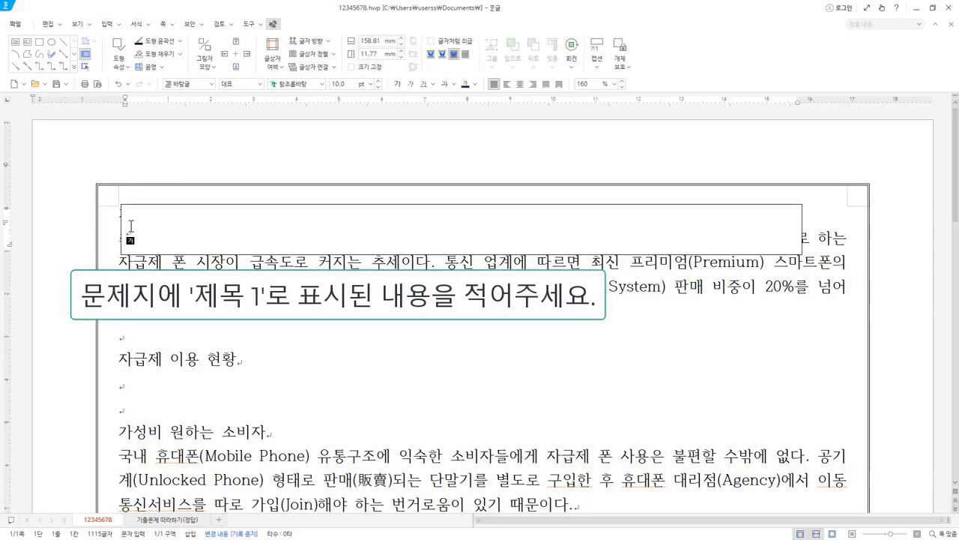
{"action": "type", "text": "커지는 자급제 폰 시장"}
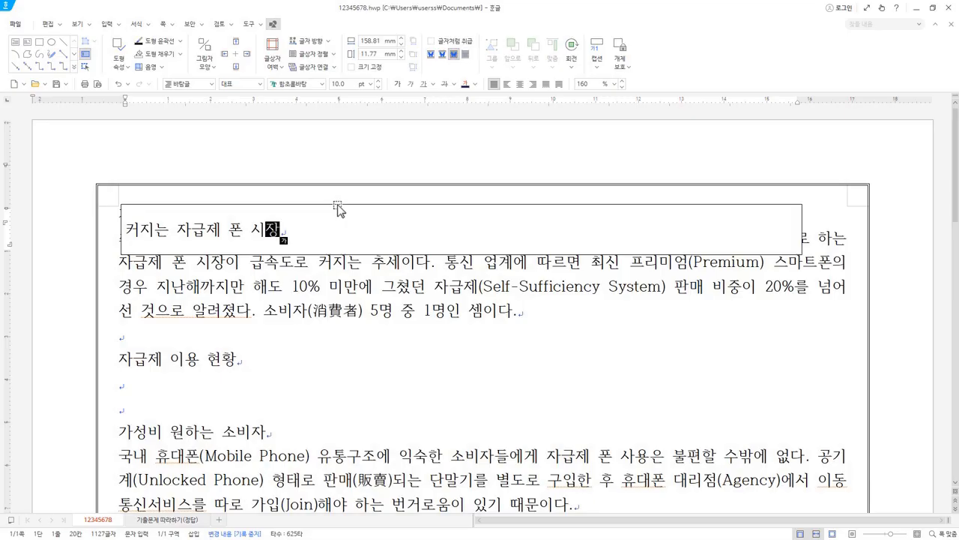
Step: Set the title text box to 170 mm wide and 24 mm high and lock its size with 크기 고정
{"action": "left_click", "coordinate": [338, 206]}
{"action": "double_click", "coordinate": [388, 204]}
{"action": "double_click", "coordinate": [451, 153]}
{"action": "type", "text": "170"}
{"action": "key", "text": "Tab"}
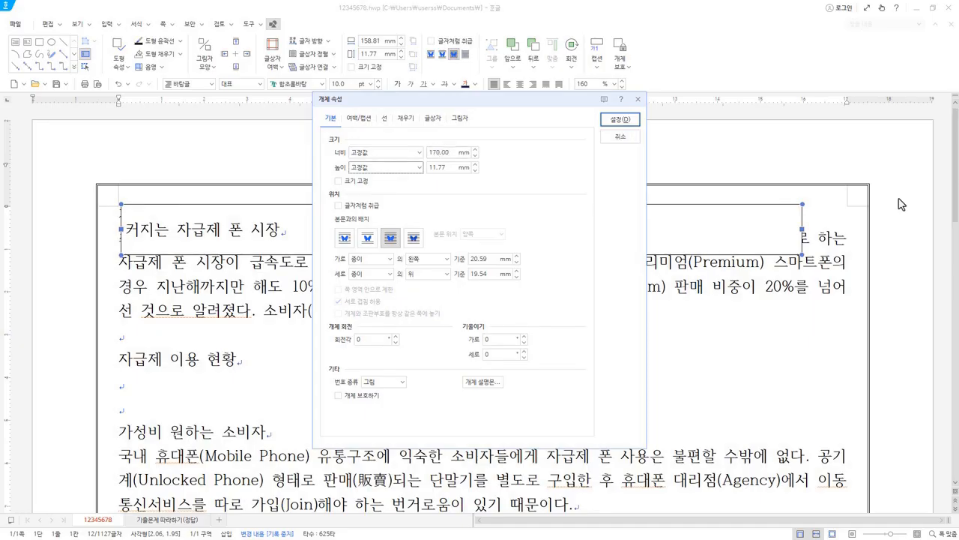
{"action": "type", "text": "24"}
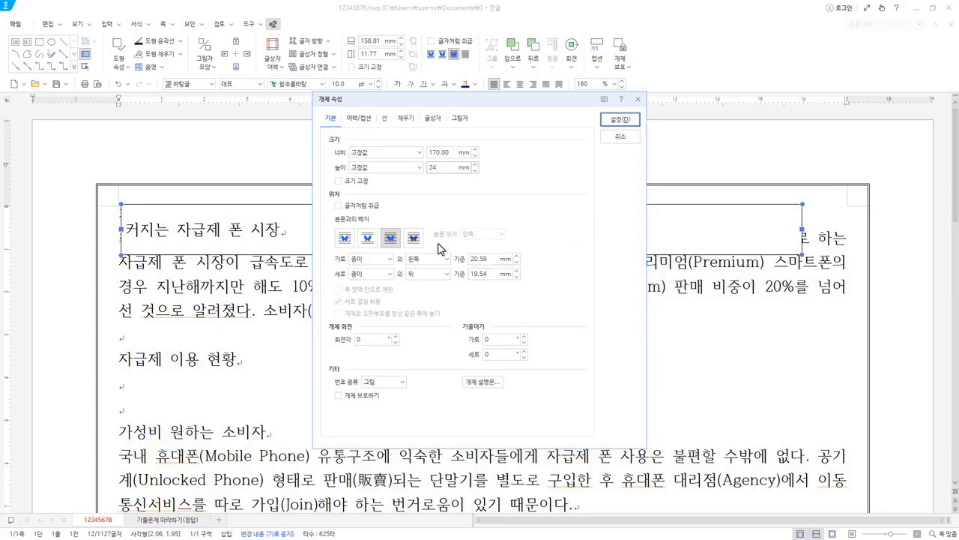
{"action": "left_click", "coordinate": [355, 182]}
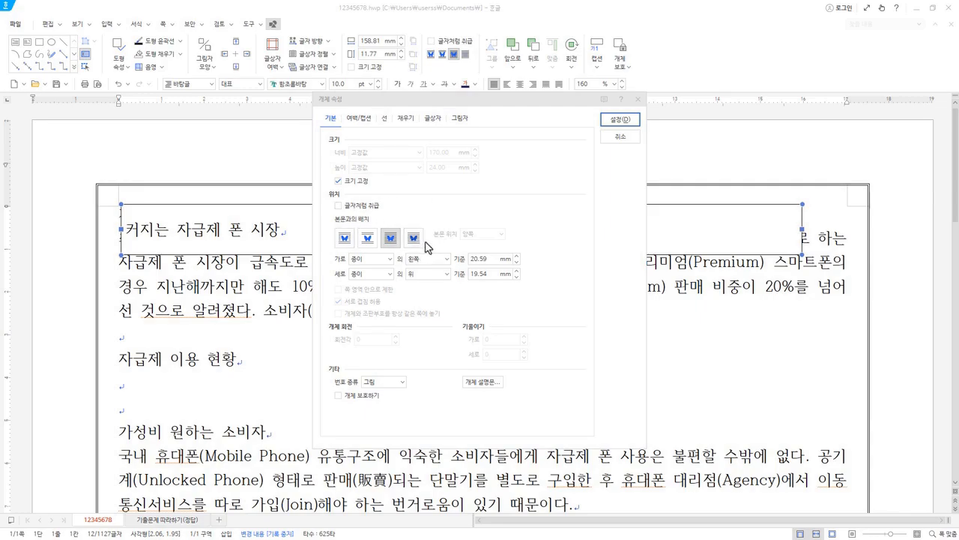
Step: Set the text box to top-and-bottom text wrapping, positioned horizontally at 종이 가운데 0 mm and vertically at 종이 위 20 mm
{"action": "left_click", "coordinate": [370, 240]}
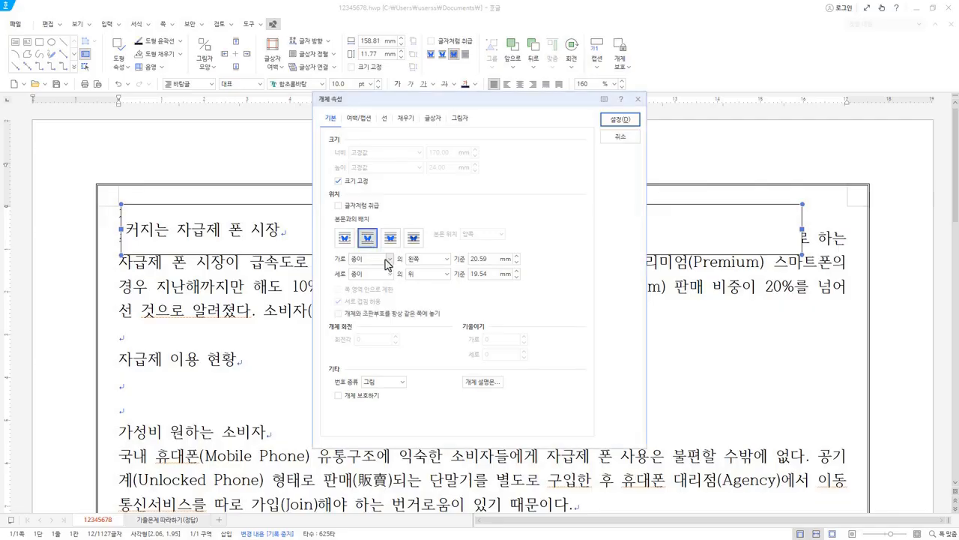
{"action": "left_click", "coordinate": [380, 259]}
{"action": "left_click", "coordinate": [383, 259]}
{"action": "left_click", "coordinate": [428, 259]}
{"action": "left_click", "coordinate": [425, 283]}
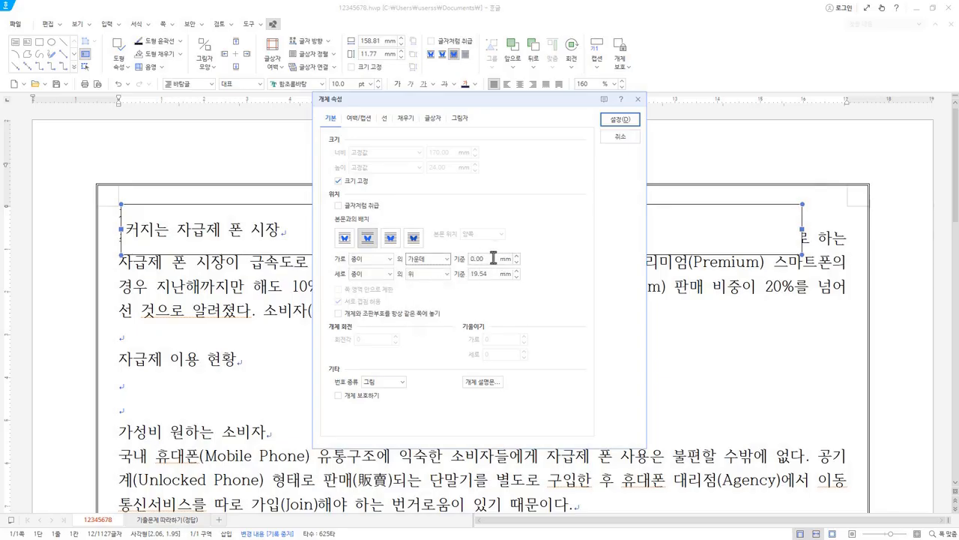
{"action": "left_click", "coordinate": [427, 275]}
{"action": "left_click", "coordinate": [424, 274]}
{"action": "left_click", "coordinate": [483, 275]}
{"action": "type", "text": "20"}
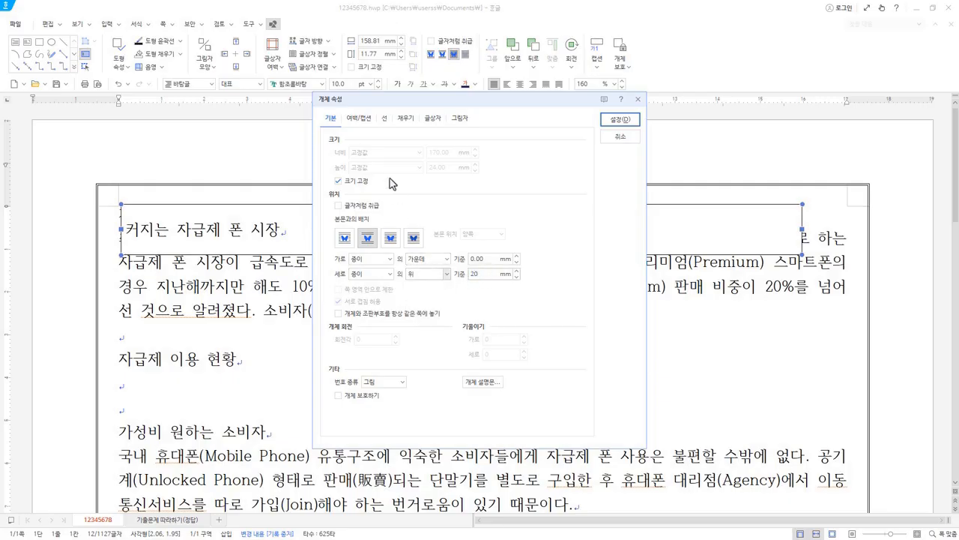
Step: Set the text box's bottom outer margin to 8 mm and open its line settings
{"action": "left_click", "coordinate": [367, 125]}
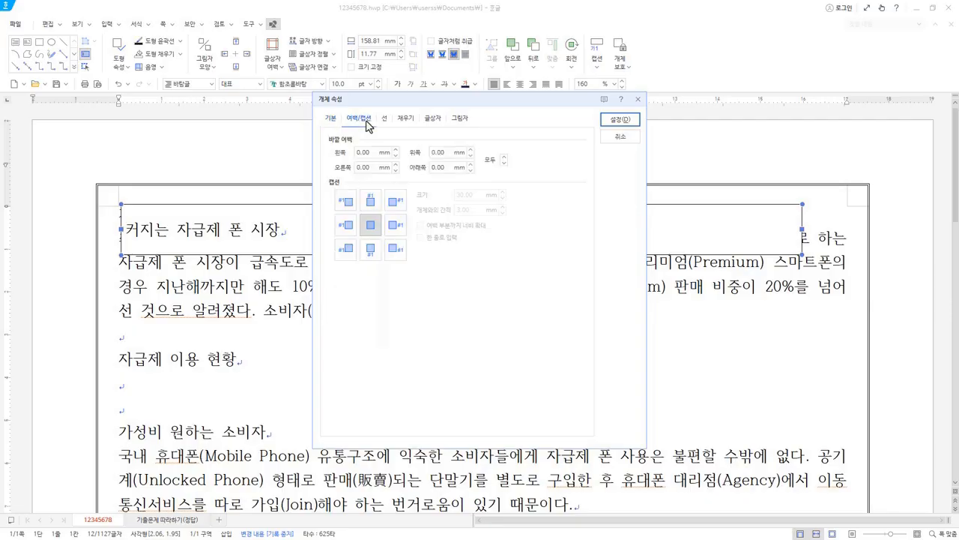
{"action": "left_click", "coordinate": [425, 167]}
{"action": "type", "text": "8"}
{"action": "left_click", "coordinate": [385, 120]}
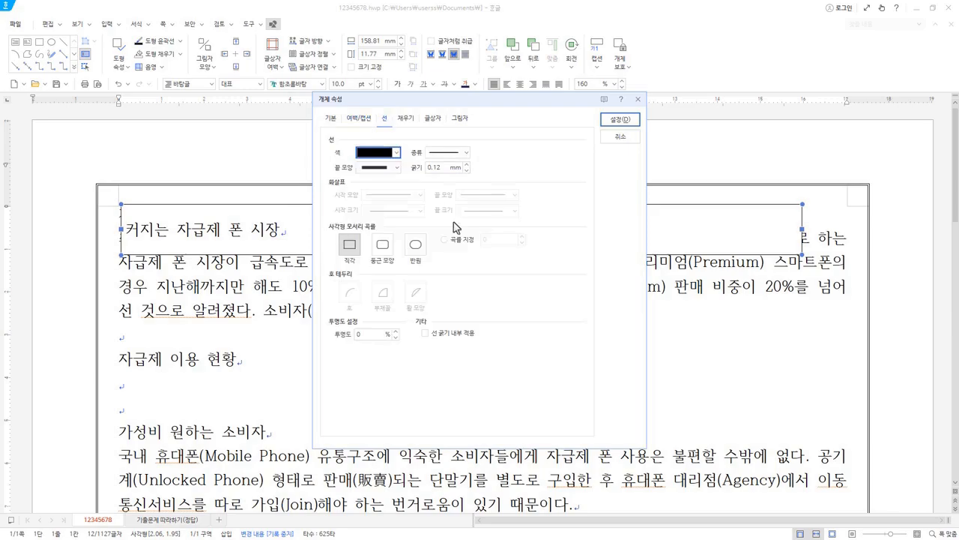
Step: Set the text box border to a black solid line 0.2 mm thick
{"action": "left_click", "coordinate": [397, 152]}
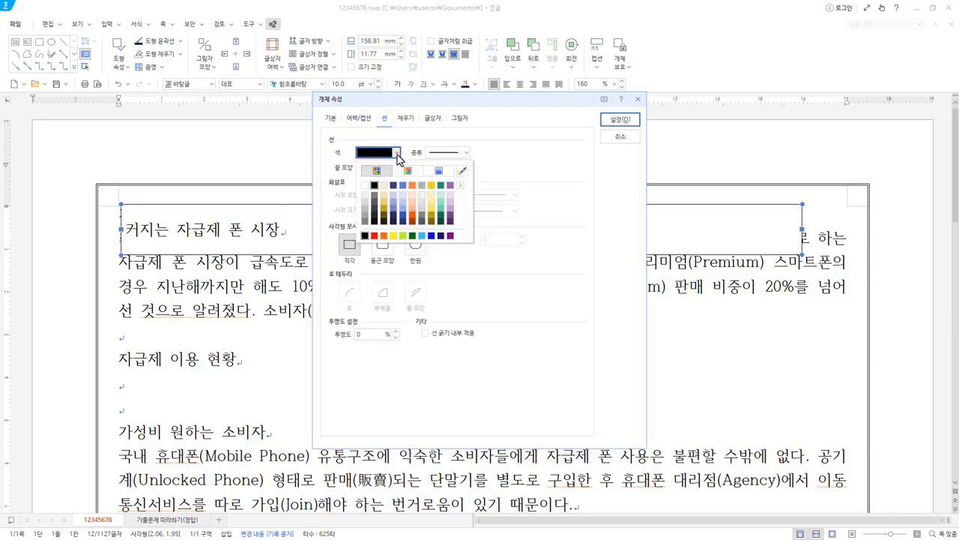
{"action": "left_click", "coordinate": [374, 186]}
{"action": "left_click", "coordinate": [467, 152]}
{"action": "left_click", "coordinate": [466, 155]}
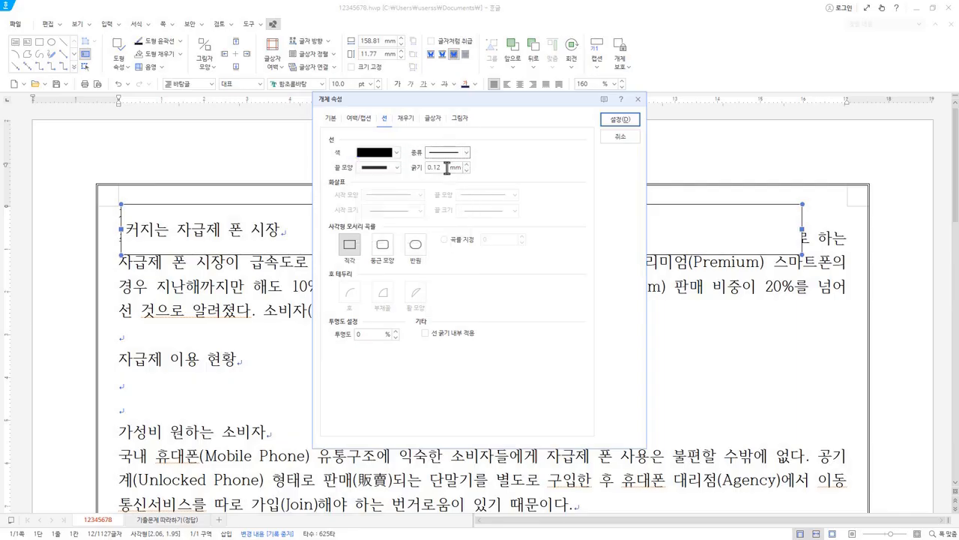
{"action": "left_click", "coordinate": [447, 168]}
{"action": "type", "text": "0"}
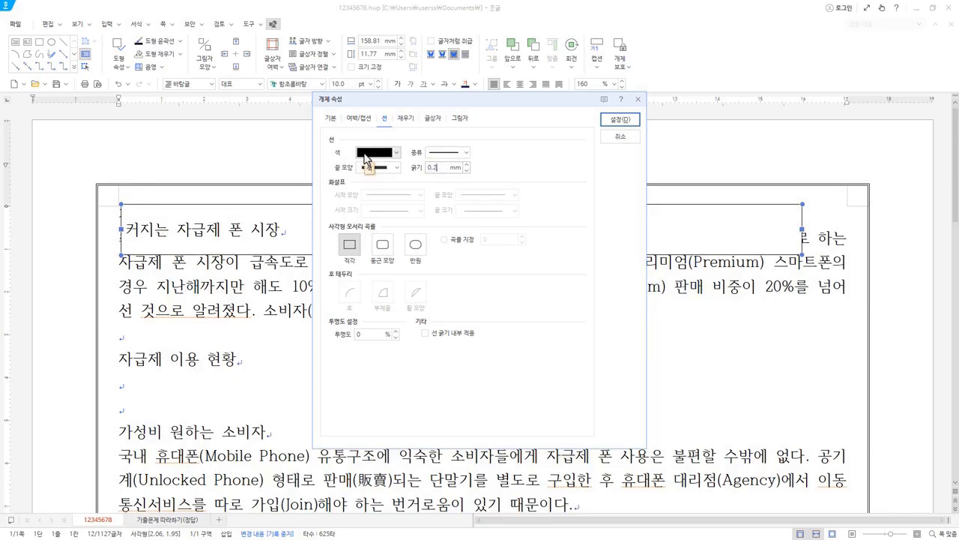
Step: Fill the text box with the light teal-green shade from the 기본 colour theme and apply the object properties
{"action": "left_click", "coordinate": [411, 122]}
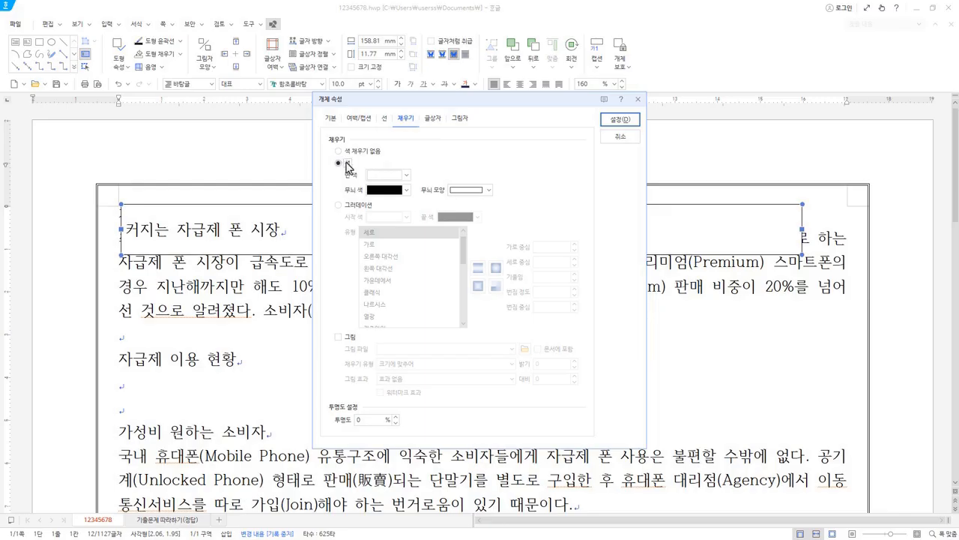
{"action": "left_click", "coordinate": [407, 177]}
{"action": "left_click", "coordinate": [408, 177]}
{"action": "left_click", "coordinate": [408, 177]}
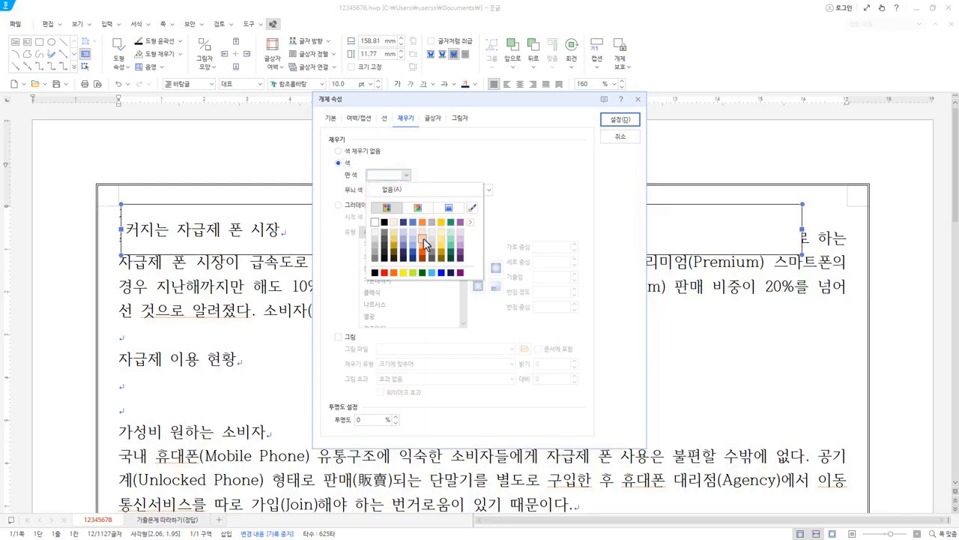
{"action": "left_click", "coordinate": [470, 223]}
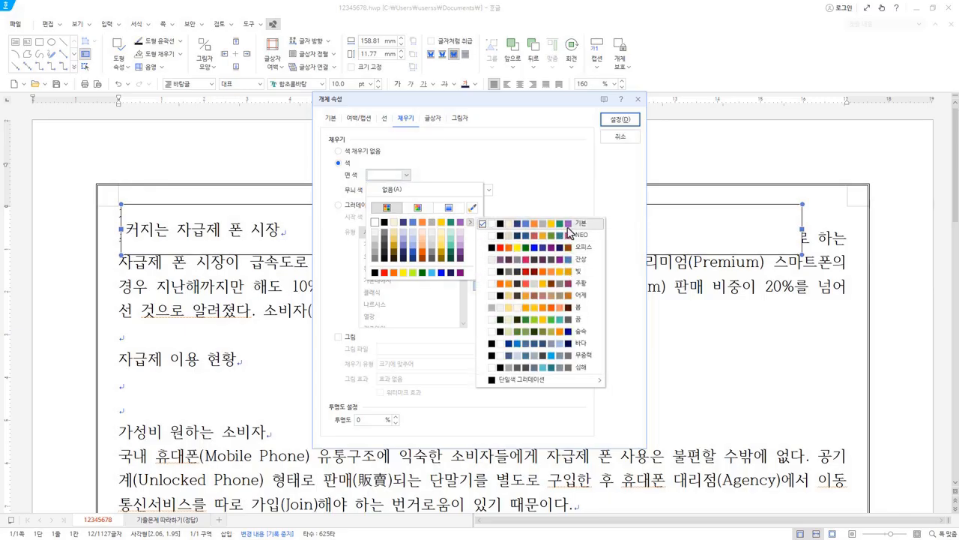
{"action": "left_click", "coordinate": [568, 227]}
{"action": "left_click", "coordinate": [450, 165]}
{"action": "left_click", "coordinate": [409, 177]}
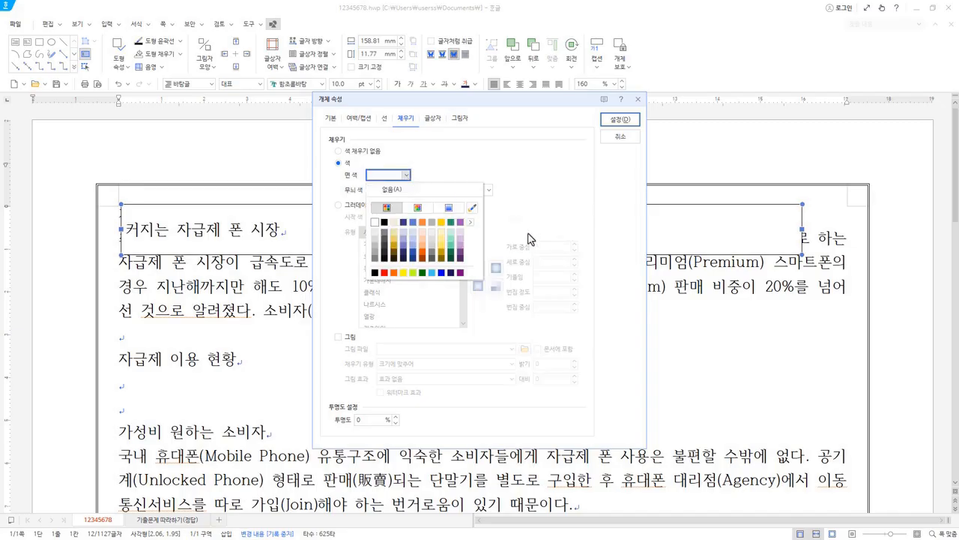
{"action": "left_click", "coordinate": [453, 236]}
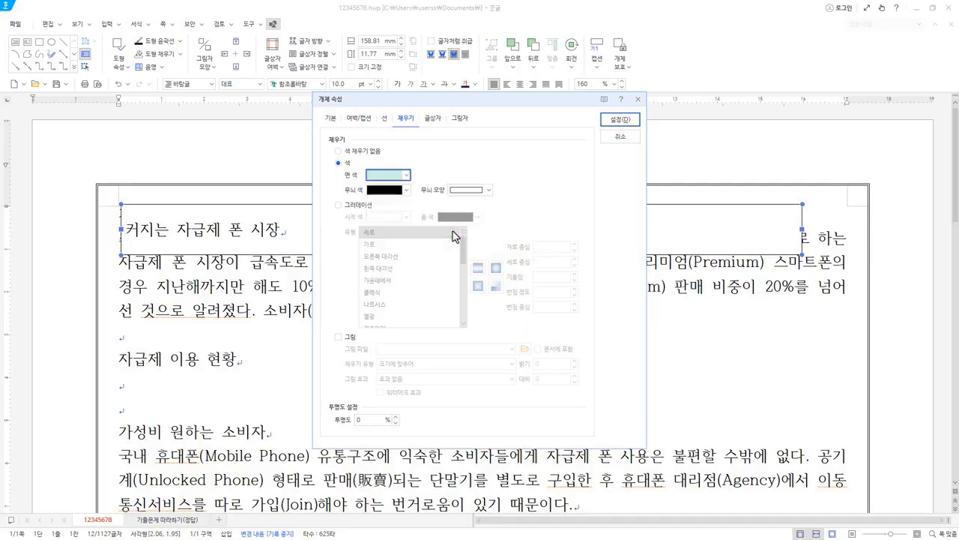
{"action": "left_click", "coordinate": [620, 120]}
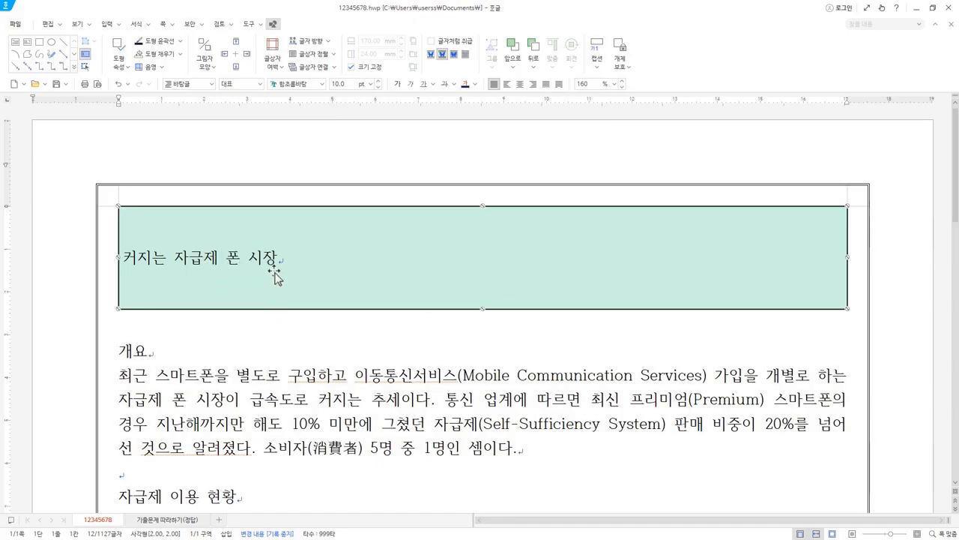
Step: Below the title in the text box, add a 작성자: line with the reporter's name and a 작성일: line
{"action": "left_click", "coordinate": [149, 341]}
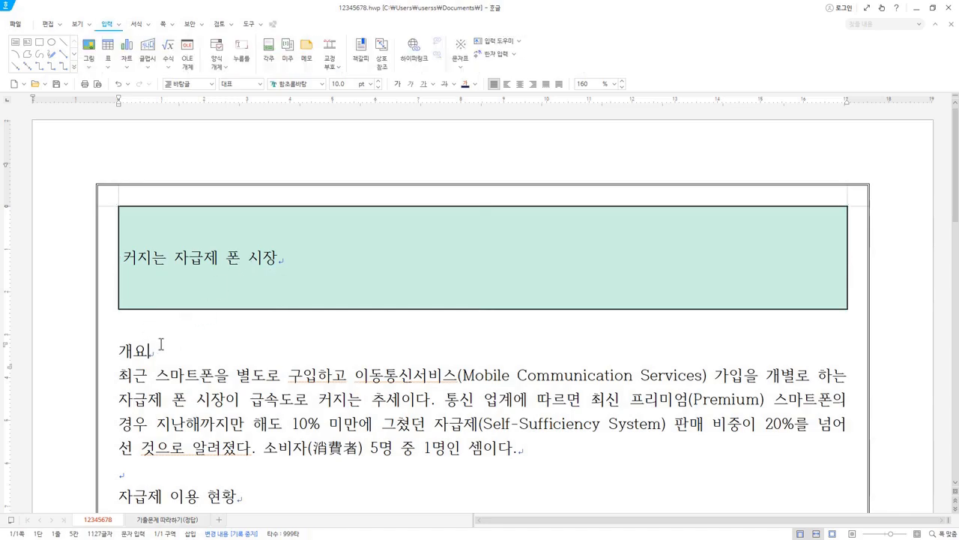
{"action": "left_click", "coordinate": [288, 256]}
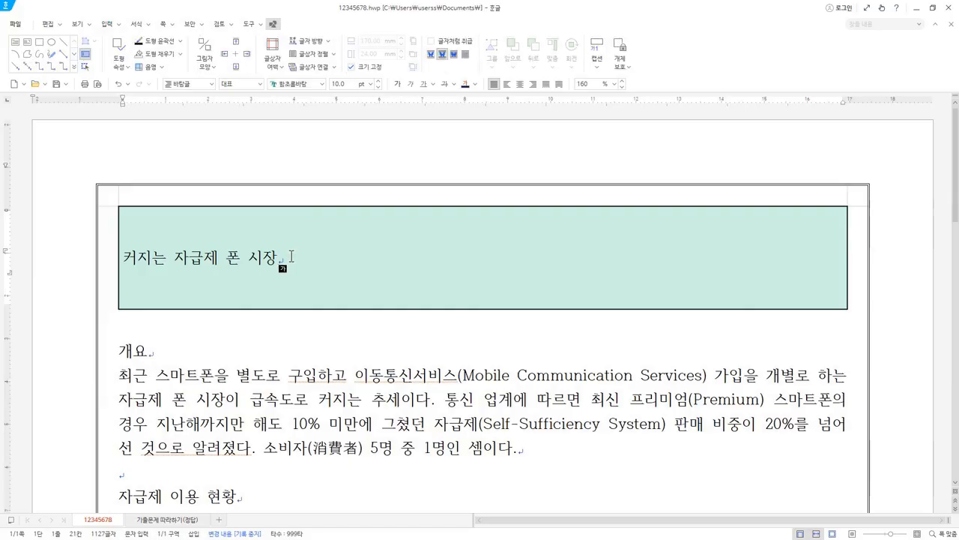
{"action": "key", "text": "Return"}
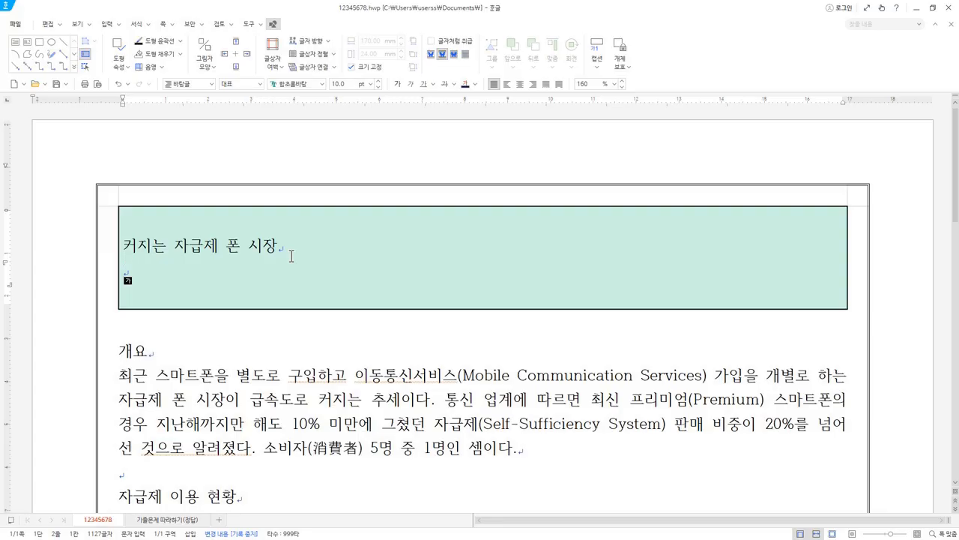
{"action": "type", "text": "작성자: 김동욱 기자 작성일:"}
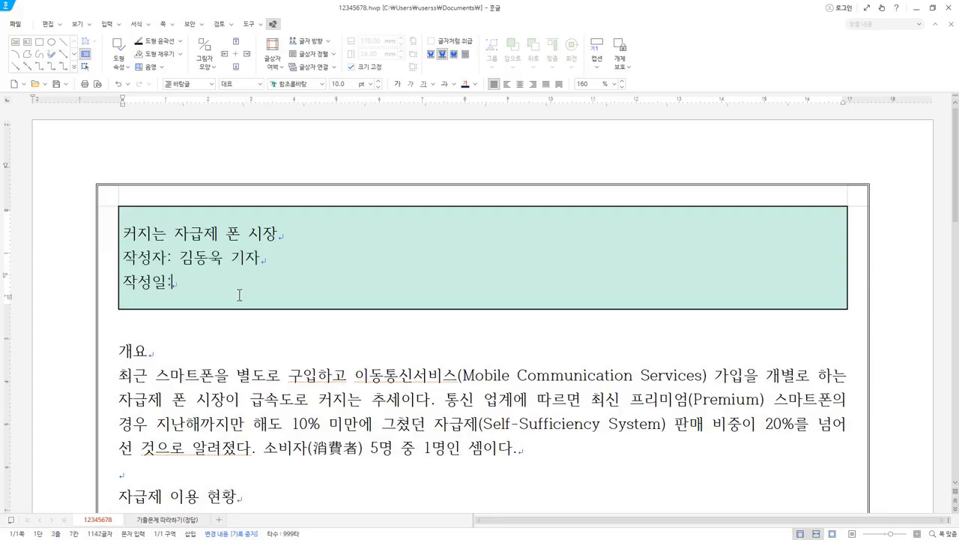
{"action": "left_click", "coordinate": [176, 282]}
Step: Set the title line "커지는 자급제 폰 시장" to the font 한컴산뜻돋움 at 16 pt
{"action": "left_click_drag", "start_coordinate": [277, 230], "coordinate": [93, 227]}
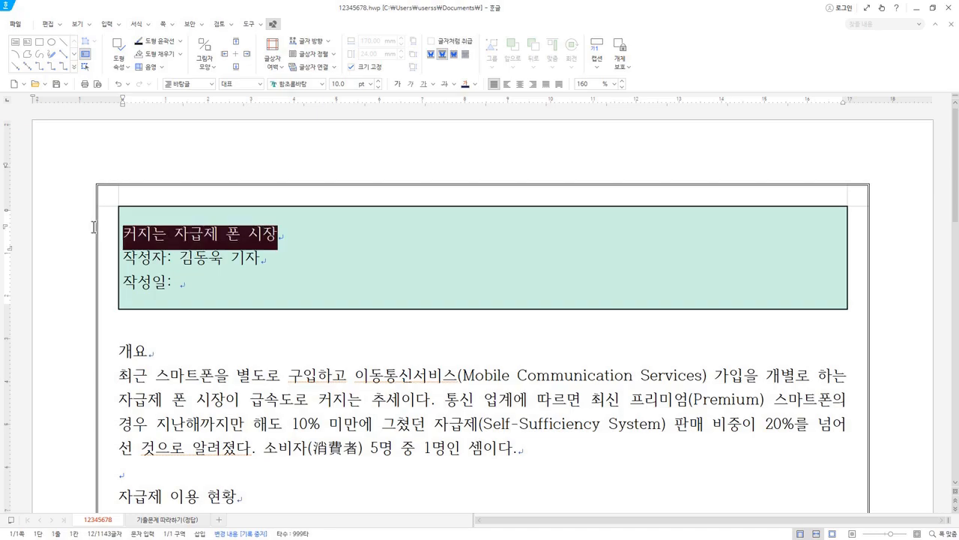
{"action": "left_click", "coordinate": [129, 235]}
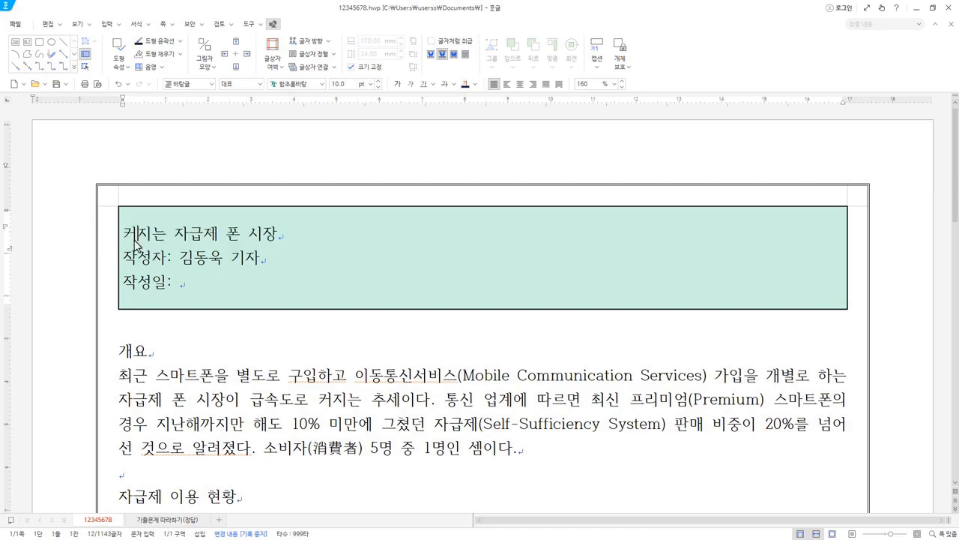
{"action": "mouse_move", "coordinate": [125, 235]}
{"action": "left_mouse_down"}
{"action": "mouse_move", "coordinate": [295, 229]}
{"action": "mouse_move", "coordinate": [124, 237]}
{"action": "left_mouse_up"}
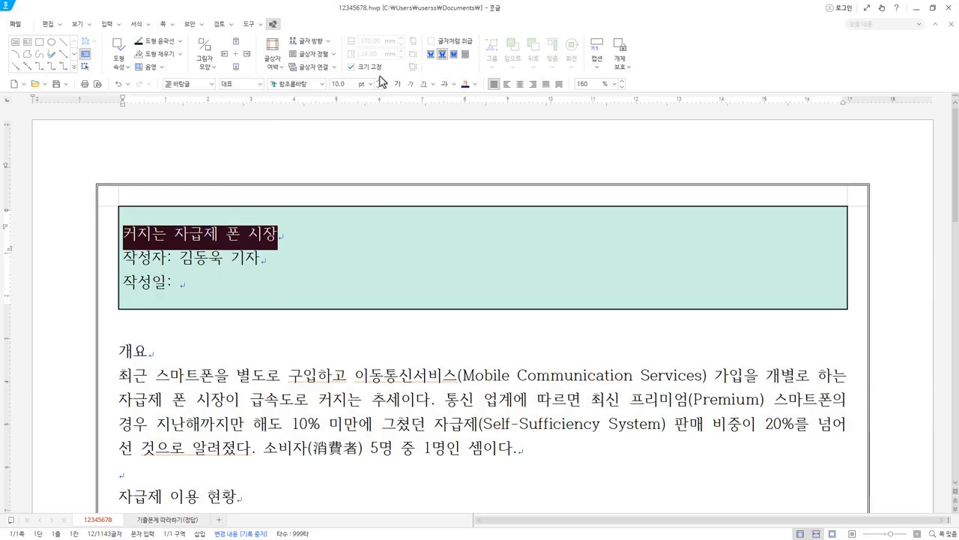
{"action": "right_click", "coordinate": [240, 234]}
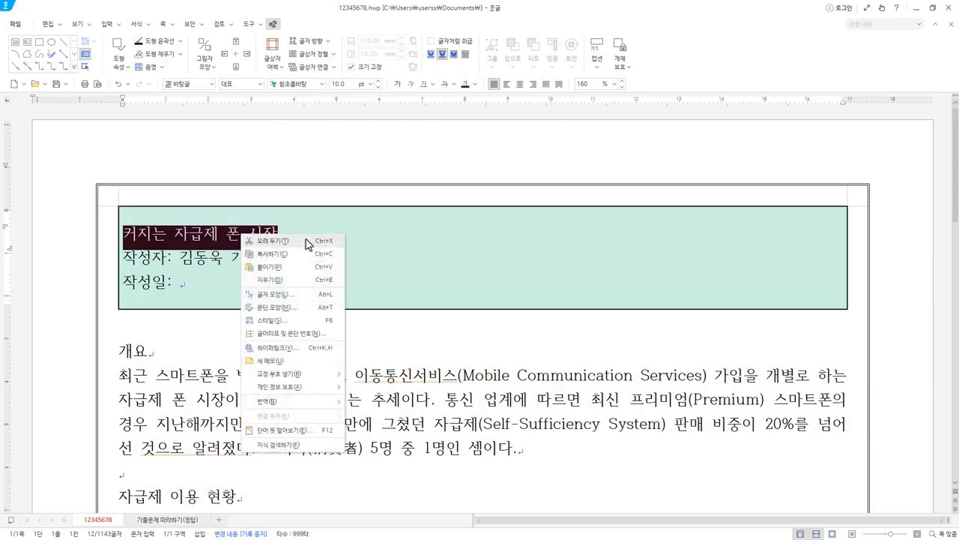
{"action": "left_click", "coordinate": [309, 294]}
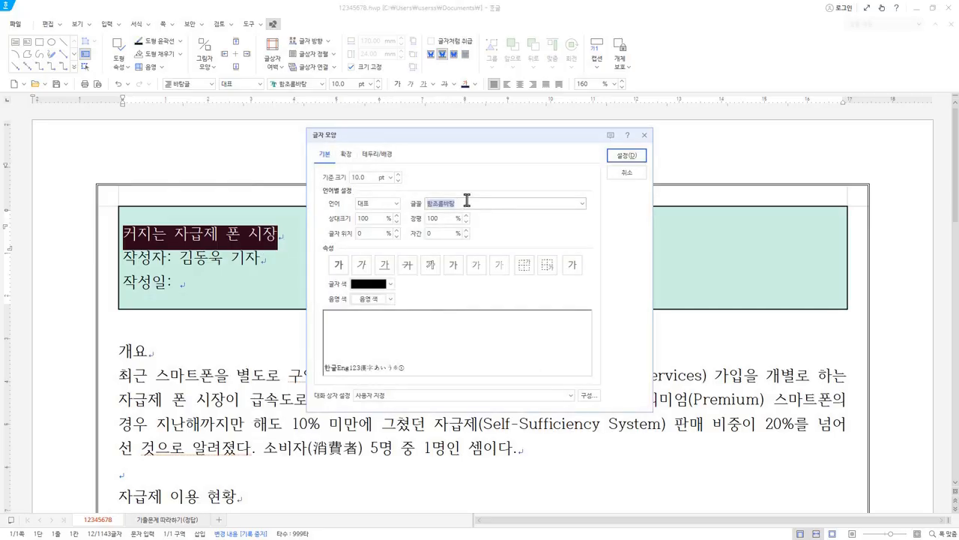
{"action": "type", "text": "산"}
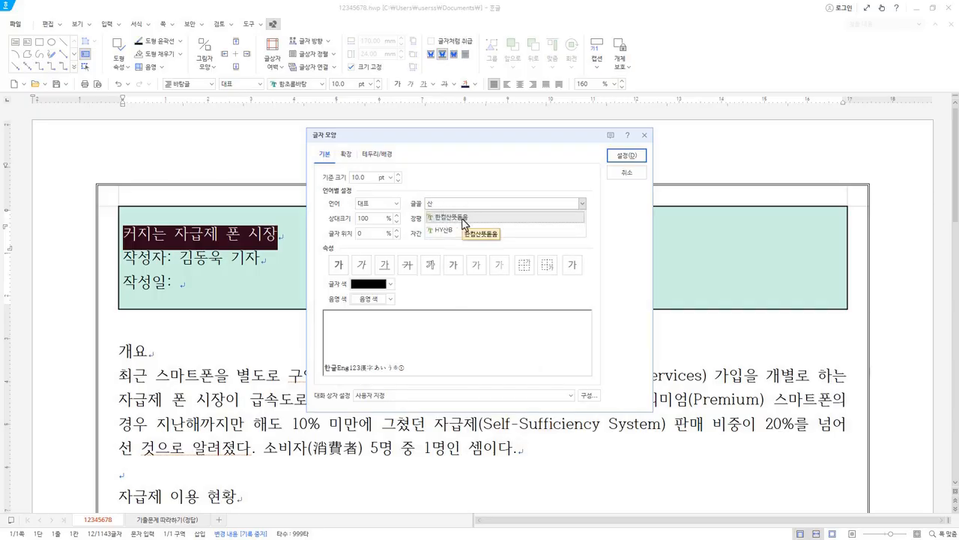
{"action": "left_click", "coordinate": [463, 219]}
{"action": "left_click", "coordinate": [331, 179]}
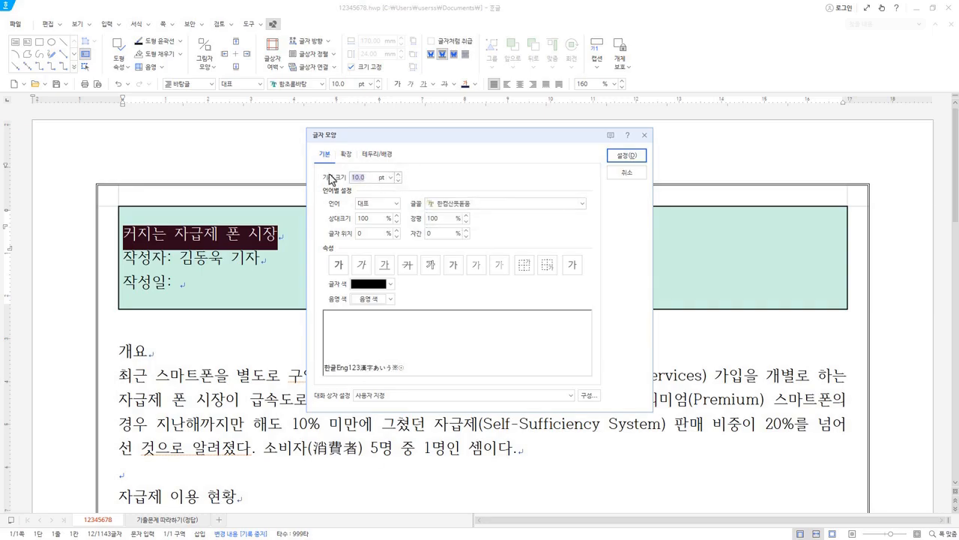
{"action": "type", "text": "16"}
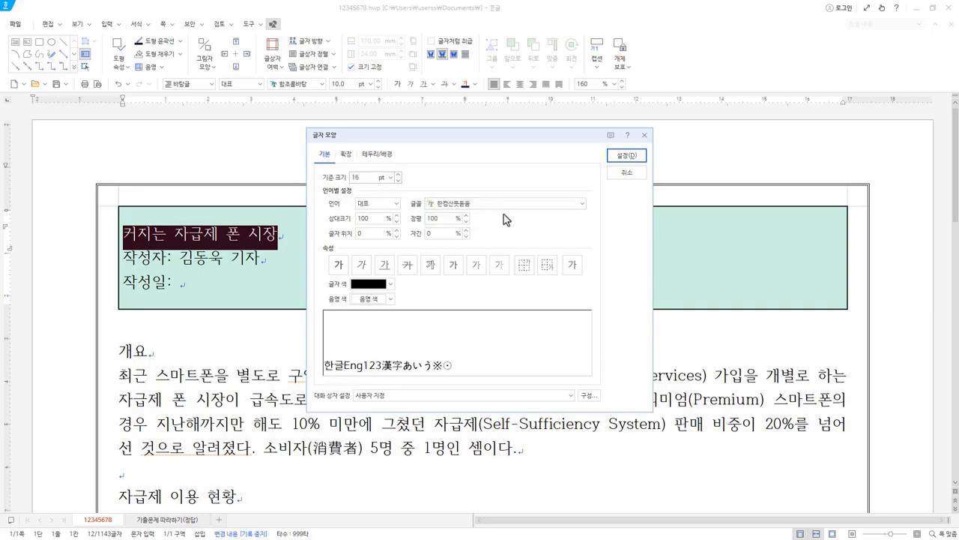
Step: Set the title's character width (장평) to 105% and its letter spacing (자간) to -4%
{"action": "left_click", "coordinate": [439, 218]}
{"action": "type", "text": "10"}
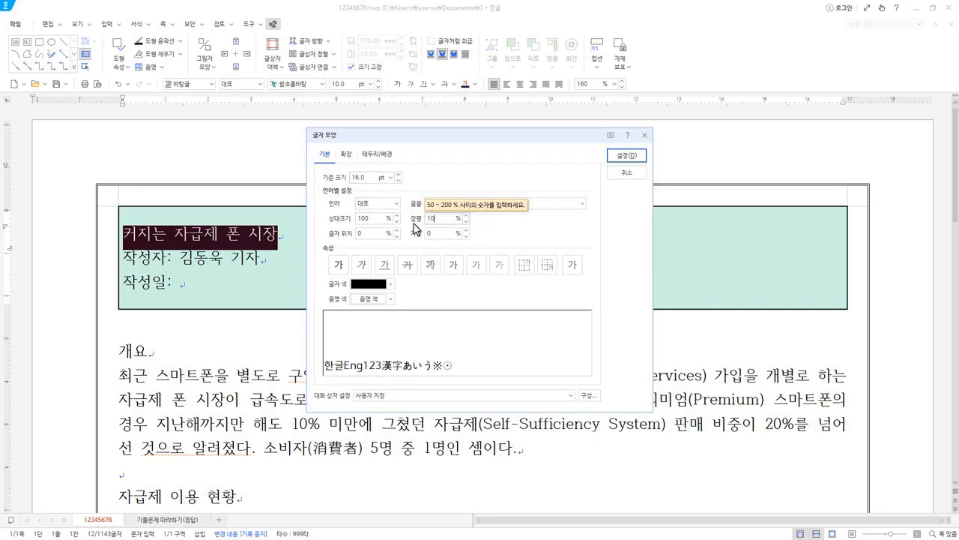
{"action": "type", "text": "5"}
{"action": "key", "text": "Tab"}
{"action": "left_click", "coordinate": [466, 237]}
{"action": "left_click", "coordinate": [465, 237]}
{"action": "left_click", "coordinate": [465, 237]}
{"action": "left_click", "coordinate": [465, 237]}
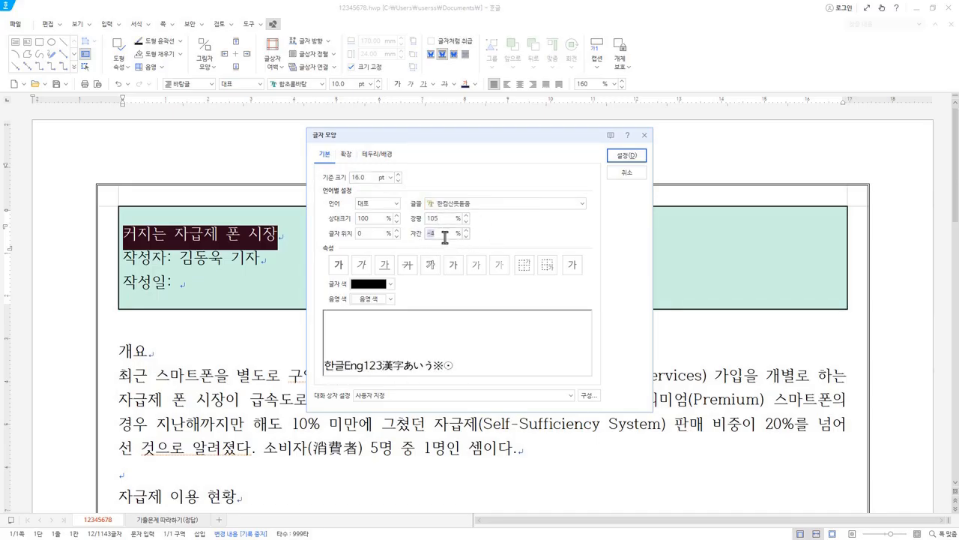
Step: Make the title bold in the dark shade of 하늘색 from the 기본 theme, apply the formatting, and centre the line
{"action": "left_click", "coordinate": [344, 269]}
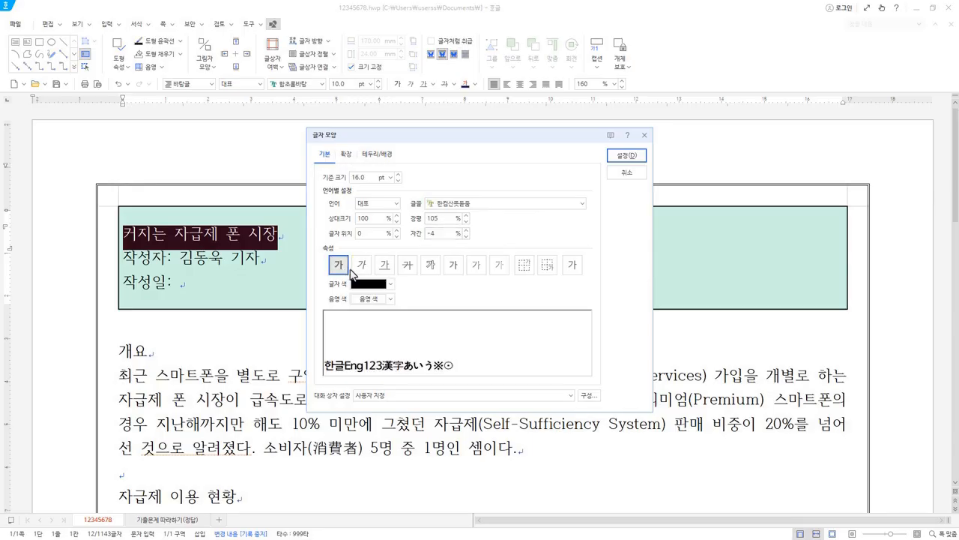
{"action": "left_click", "coordinate": [390, 284]}
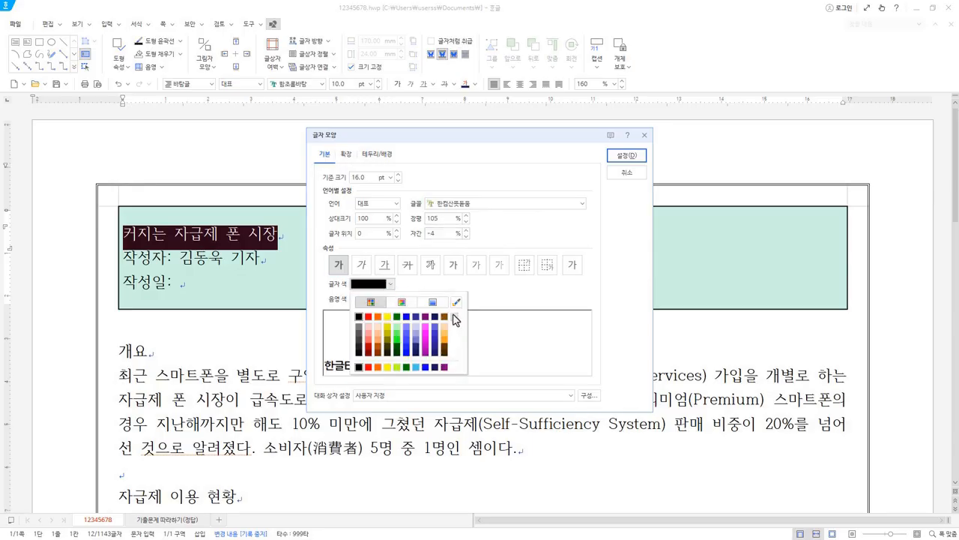
{"action": "left_click", "coordinate": [453, 317]}
{"action": "left_click", "coordinate": [513, 326]}
{"action": "left_click", "coordinate": [454, 293]}
{"action": "left_click", "coordinate": [390, 284]}
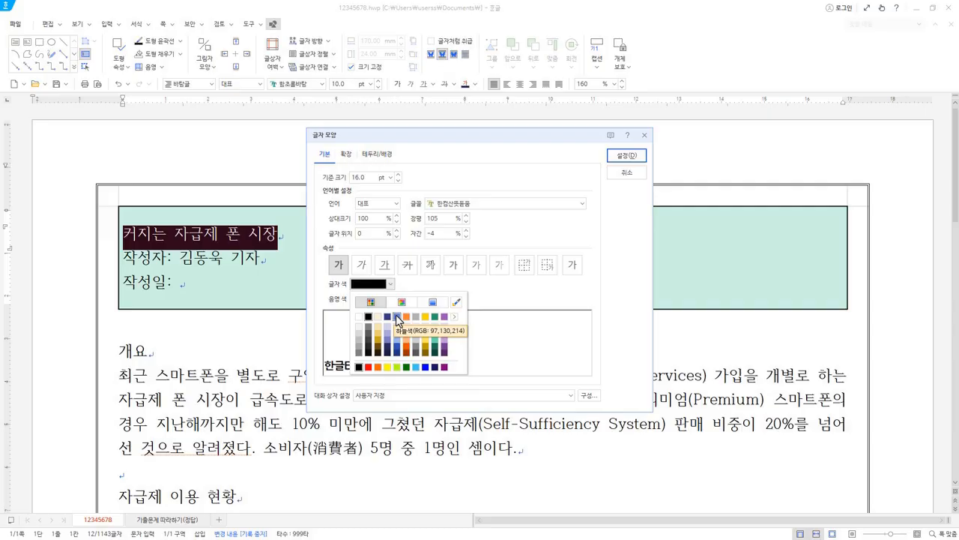
{"action": "left_click", "coordinate": [397, 354]}
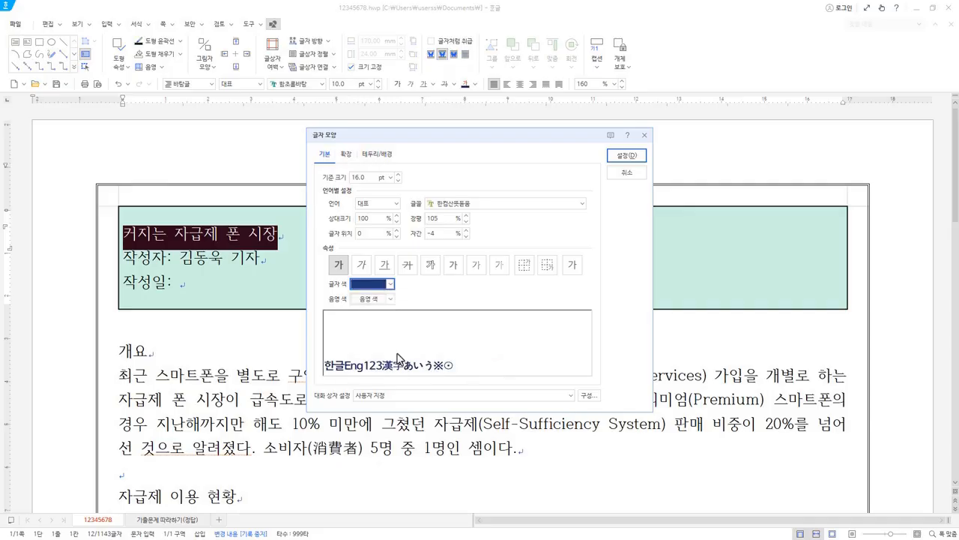
{"action": "left_click", "coordinate": [634, 157]}
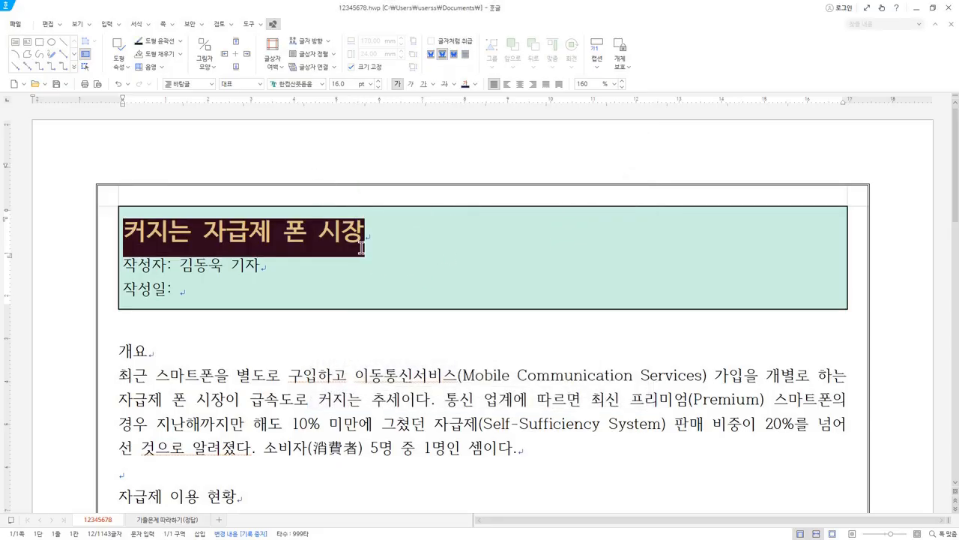
{"action": "left_click", "coordinate": [520, 85]}
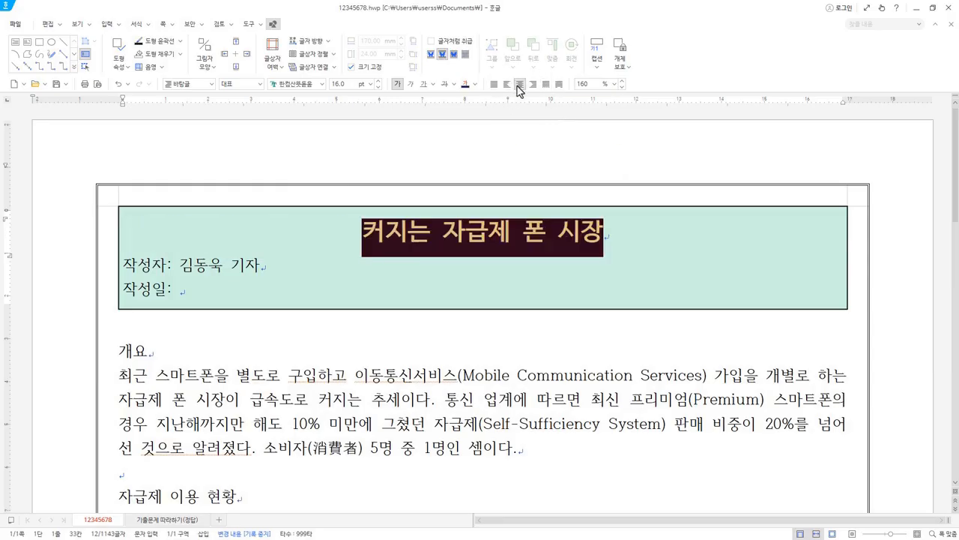
Step: Insert a 누름틀 click-here field after the 작성일: label in the text box
{"action": "left_click_drag", "start_coordinate": [243, 285], "coordinate": [118, 266]}
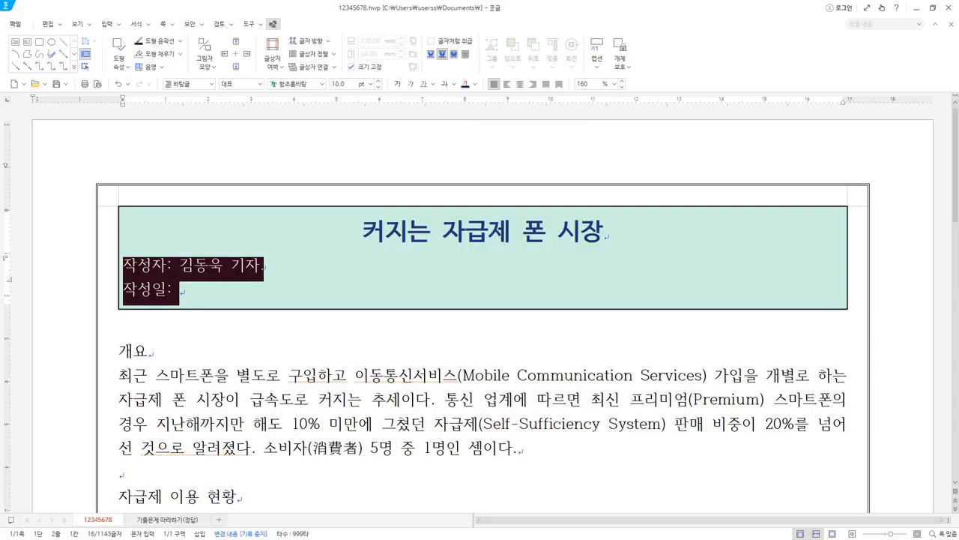
{"action": "left_click", "coordinate": [199, 299]}
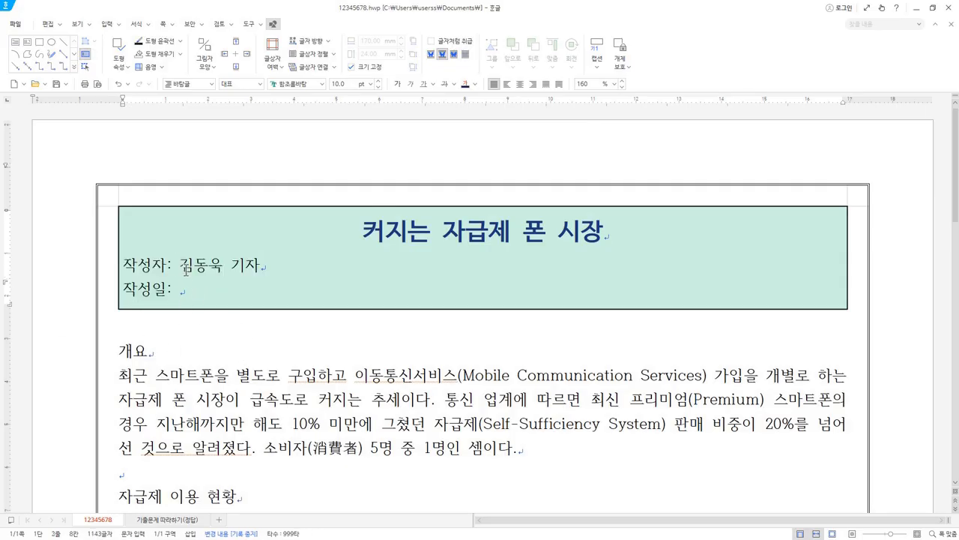
{"action": "key", "text": "Hangul"}
{"action": "left_click", "coordinate": [107, 23]}
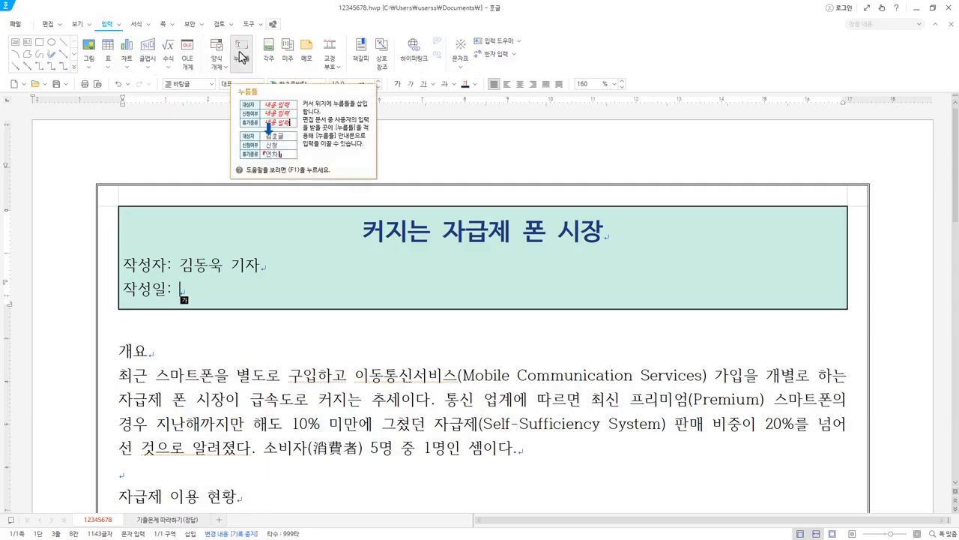
{"action": "left_click", "coordinate": [240, 58]}
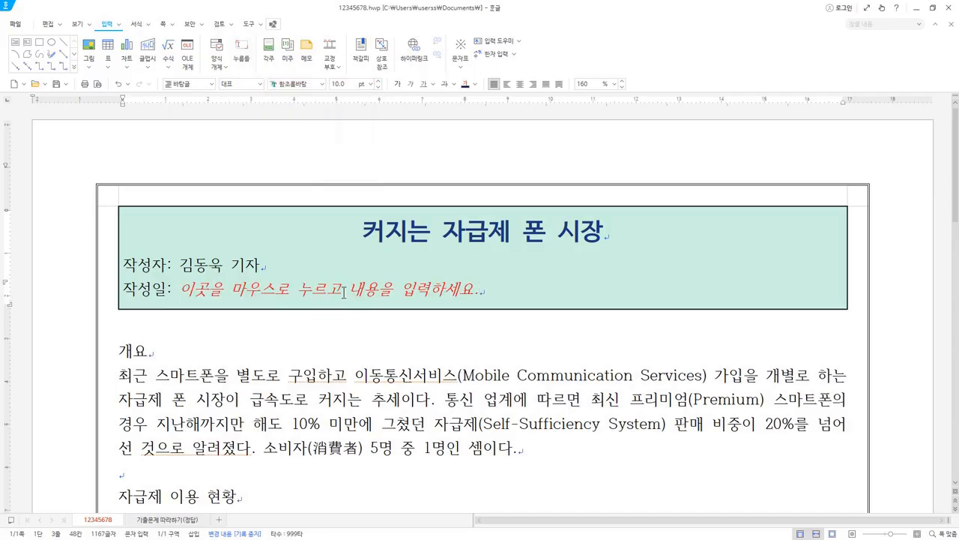
Step: Enter the date 2025. 5. 28. in the click-here field after the 작성일: label
{"action": "left_click", "coordinate": [214, 289]}
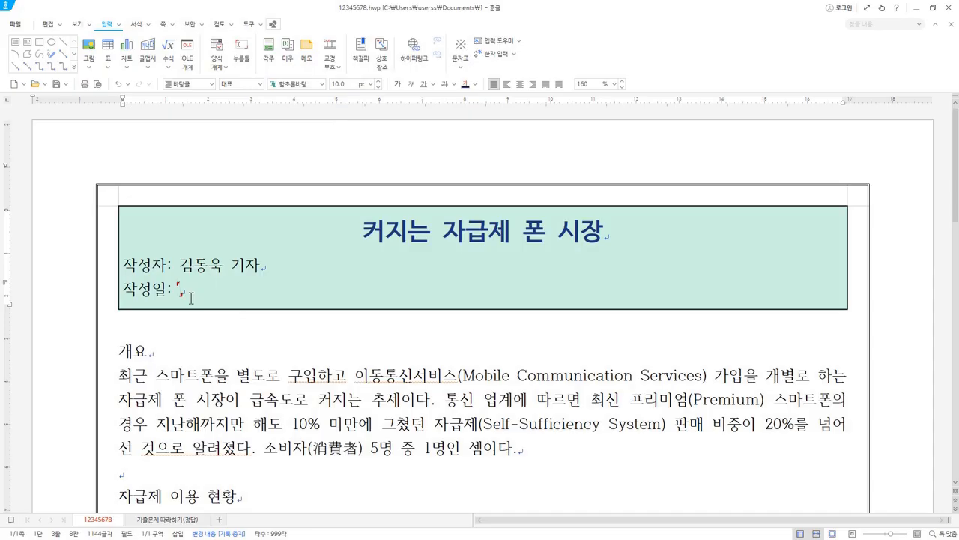
{"action": "type", "text": "ㄱ"}
{"action": "type", "text": "202"}
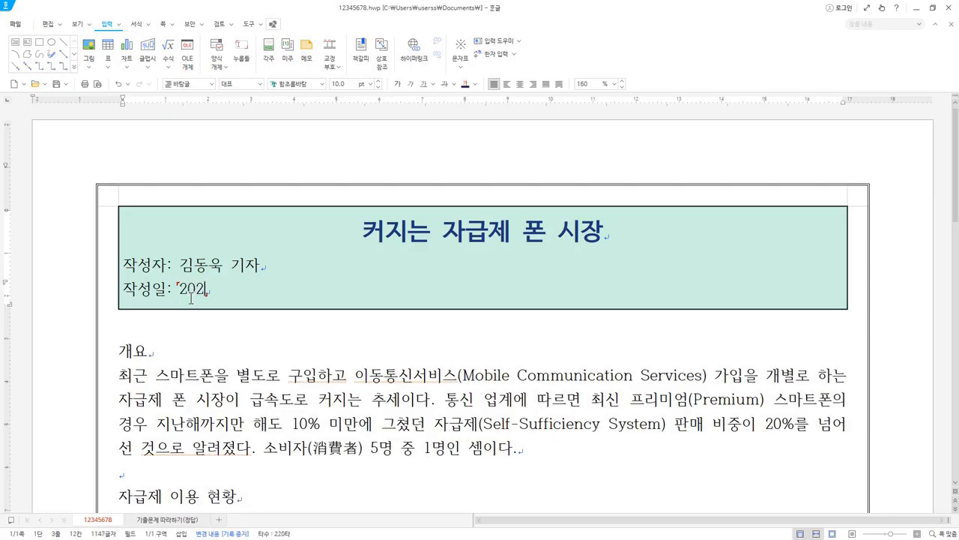
{"action": "type", "text": "5. 5. 28."}
{"action": "key", "text": "Hangul"}
{"action": "left_click", "coordinate": [248, 289]}
Step: Change the guide text of the date's 누름틀 field to "0000. 0. 0." and apply the edit
{"action": "right_click", "coordinate": [247, 289]}
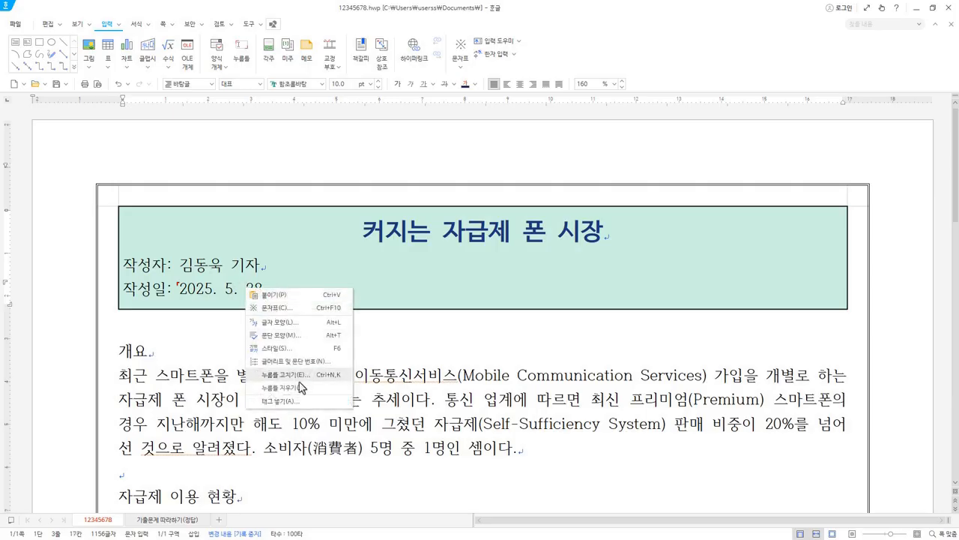
{"action": "left_click", "coordinate": [303, 379]}
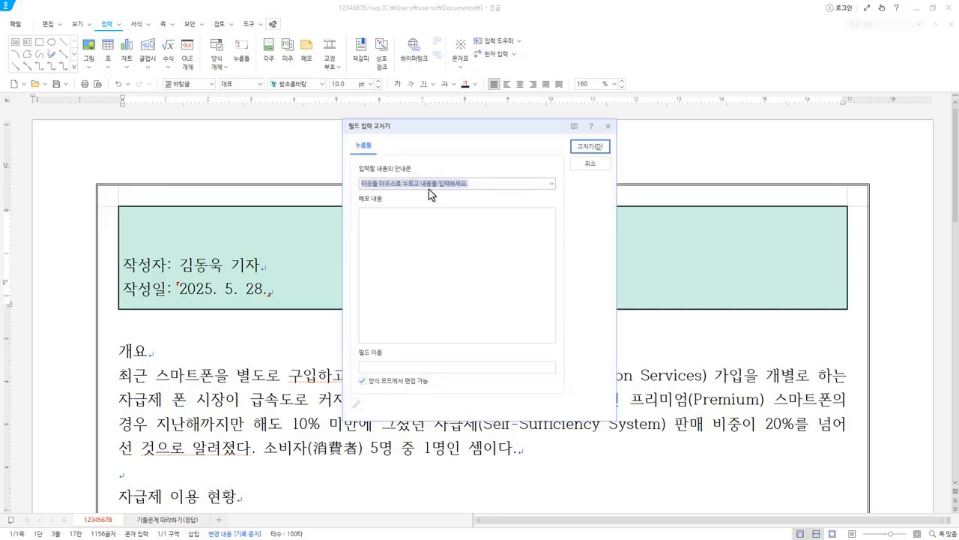
{"action": "key", "text": "BackSpace"}
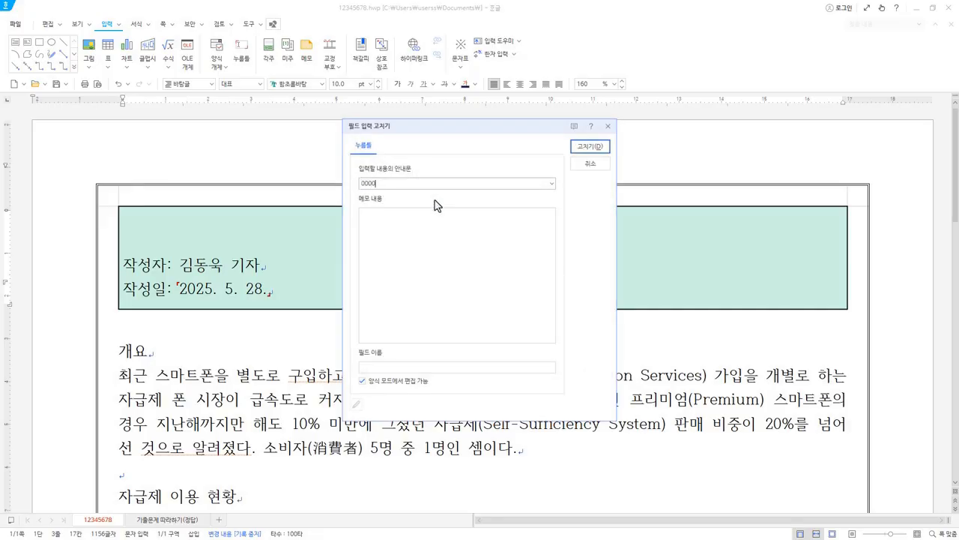
{"action": "type", "text": "0000. 0. 0."}
{"action": "left_click", "coordinate": [590, 146]}
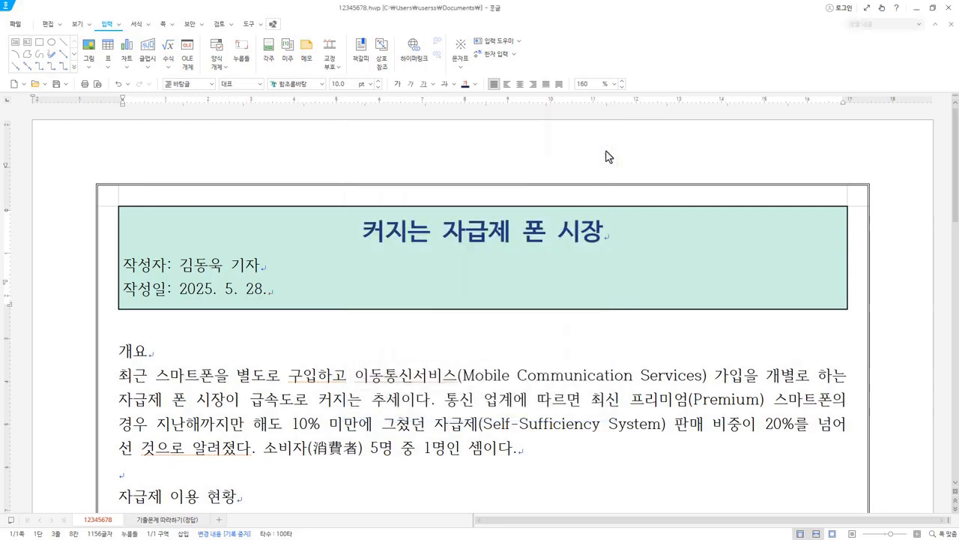
Step: Copy the date and clear it from the field to check the guide text, and paste the date back in
{"action": "mouse_move", "coordinate": [184, 290]}
{"action": "left_mouse_down"}
{"action": "mouse_move", "coordinate": [268, 288]}
{"action": "mouse_move", "coordinate": [181, 291]}
{"action": "left_mouse_up"}
{"action": "key", "text": "ctrl+c"}
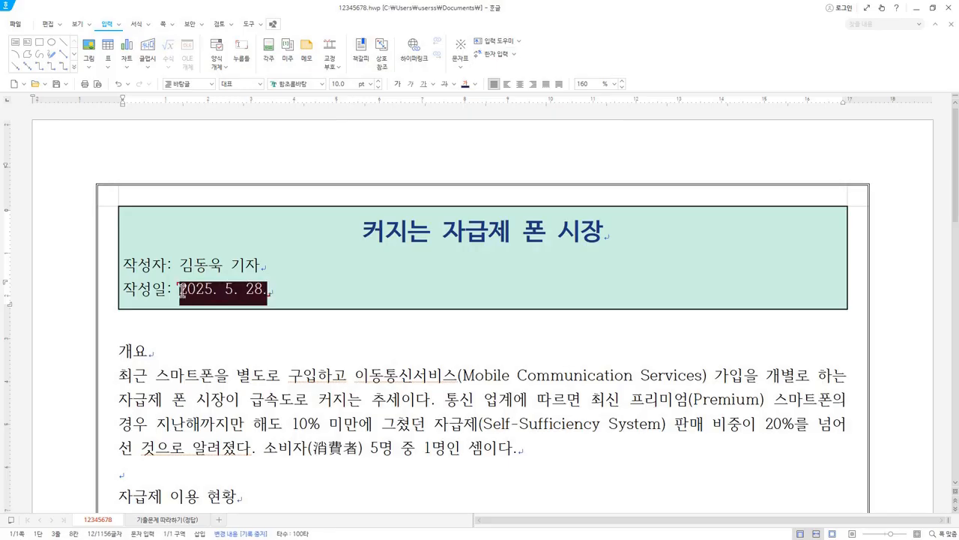
{"action": "key", "text": "Delete"}
{"action": "left_click", "coordinate": [208, 332]}
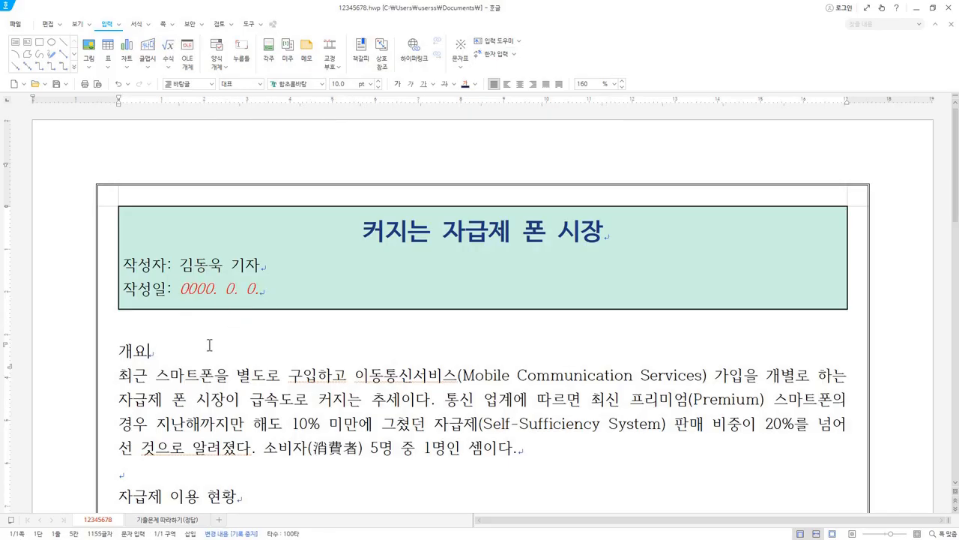
{"action": "left_click", "coordinate": [214, 291]}
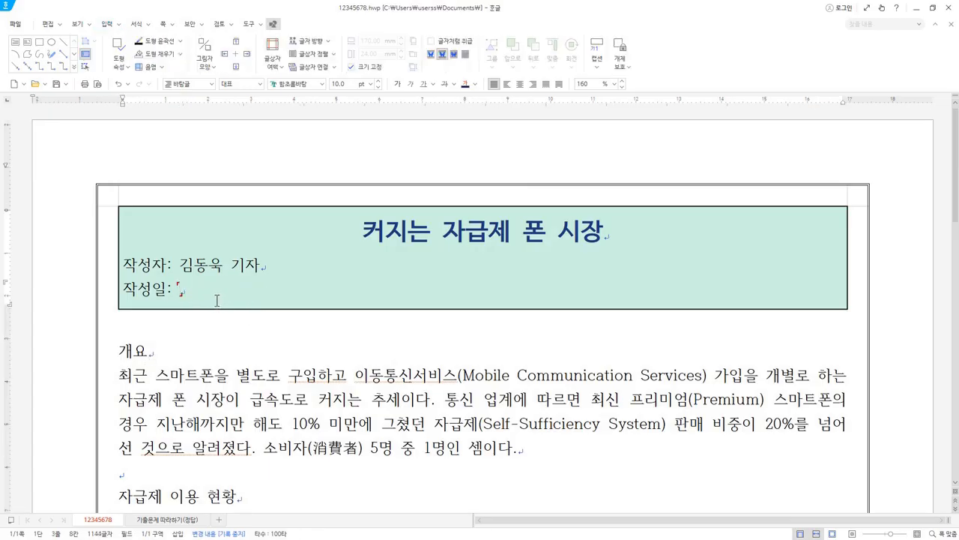
{"action": "key", "text": "ctrl+v"}
Step: Copy the date, delete it with its field, and insert a new 누름틀 field with the guide text "0000. 0. 0." after 작성일:
{"action": "left_click_drag", "start_coordinate": [278, 290], "coordinate": [173, 291]}
{"action": "key", "text": "ctrl+c"}
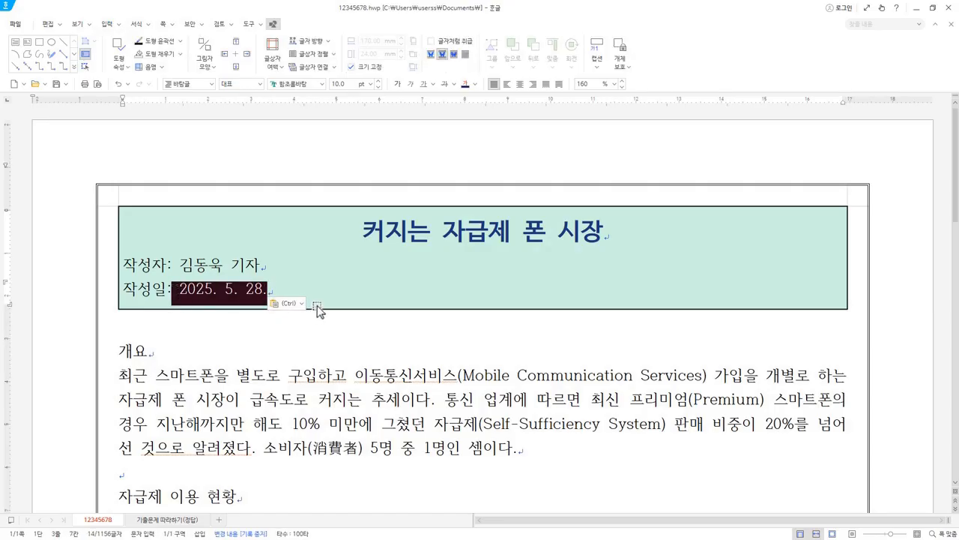
{"action": "key", "text": "Delete"}
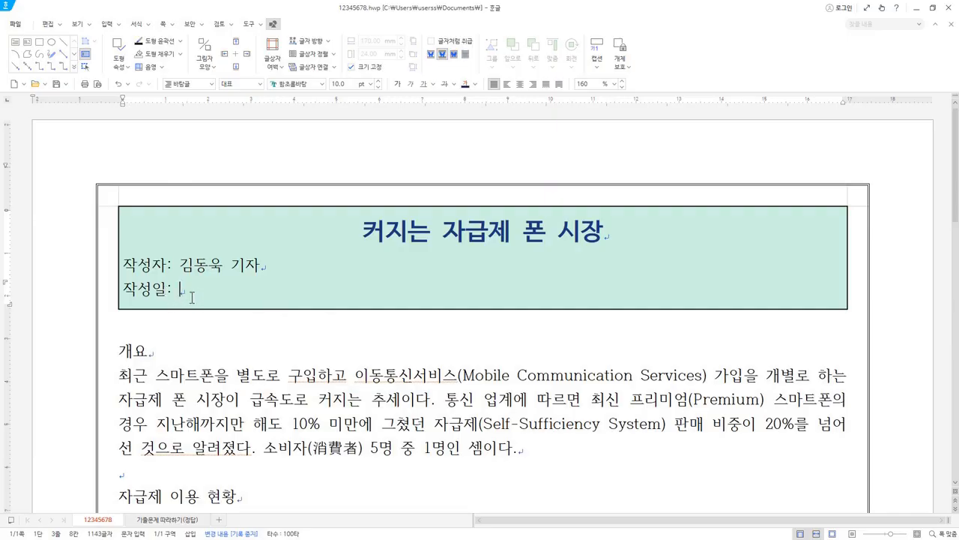
{"action": "left_click", "coordinate": [118, 27]}
{"action": "mouse_move", "coordinate": [188, 144]}
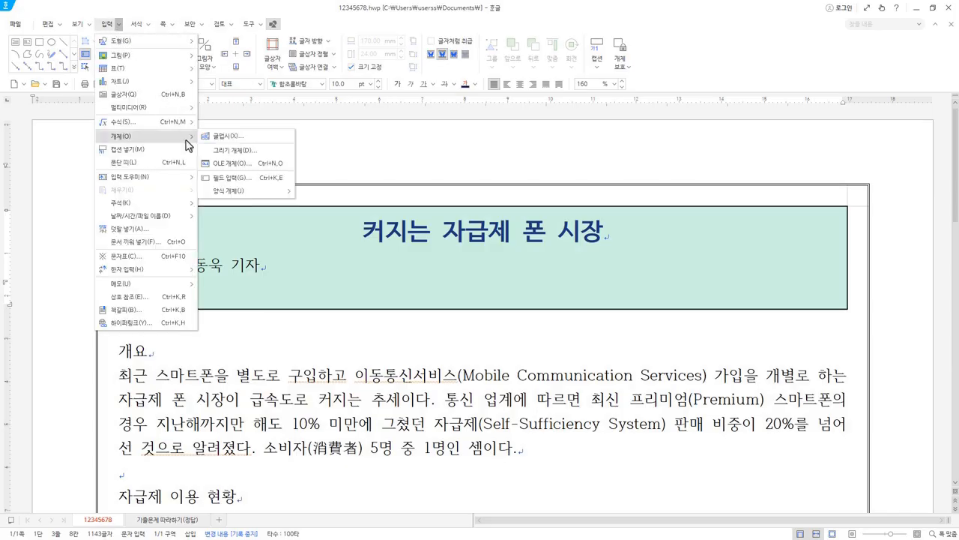
{"action": "left_click", "coordinate": [249, 179]}
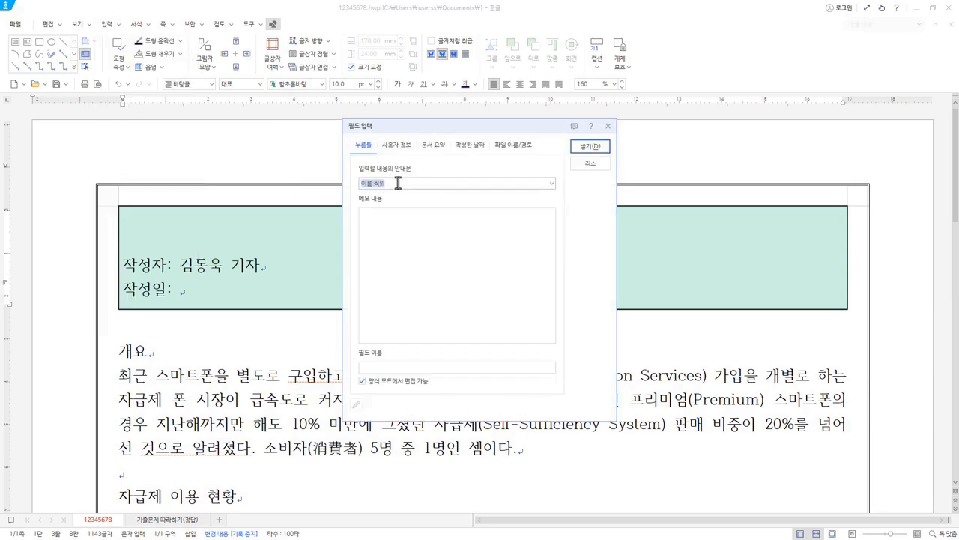
{"action": "type", "text": "이"}
{"action": "left_click", "coordinate": [600, 148]}
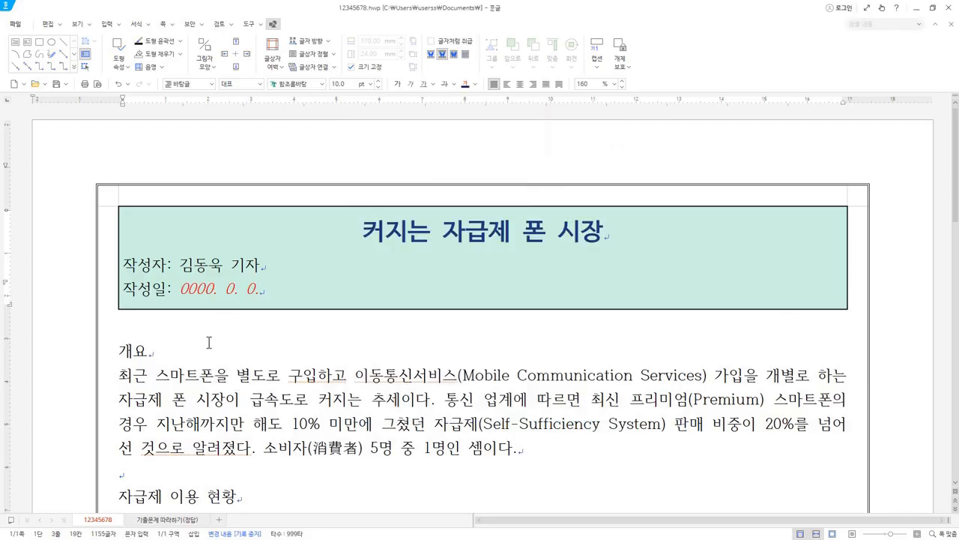
Step: Paste the date 2025. 5. 28. into the new click-here field after 작성일:
{"action": "left_click", "coordinate": [178, 351]}
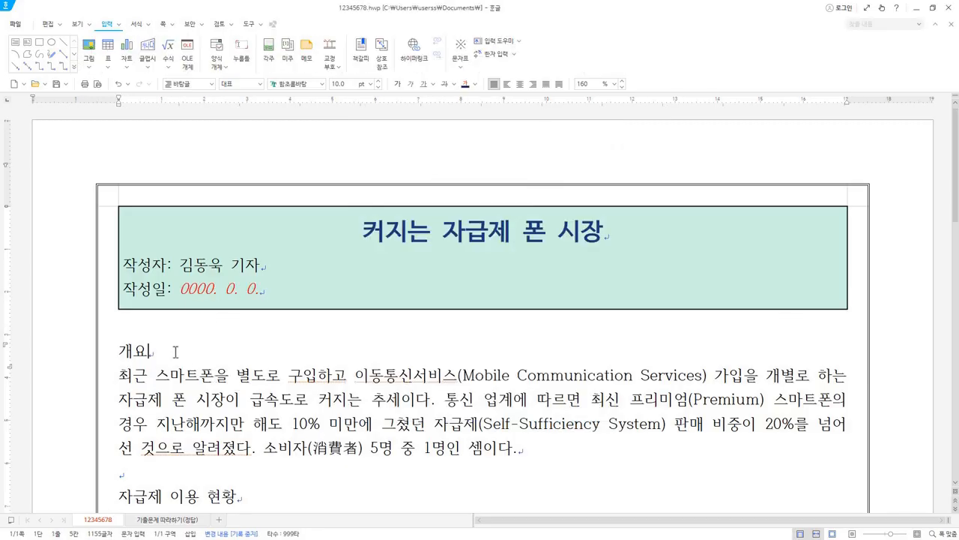
{"action": "left_click", "coordinate": [218, 291]}
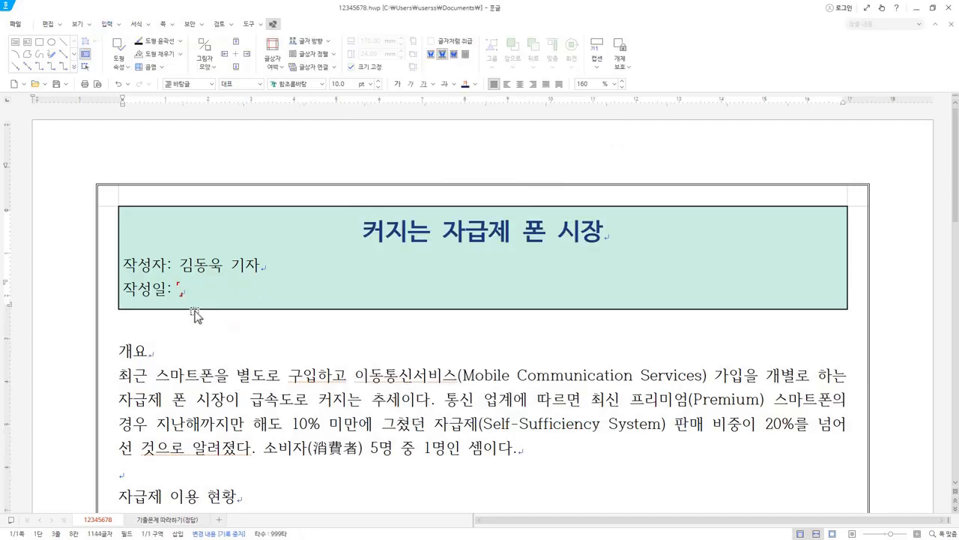
{"action": "key", "text": "ctrl+v"}
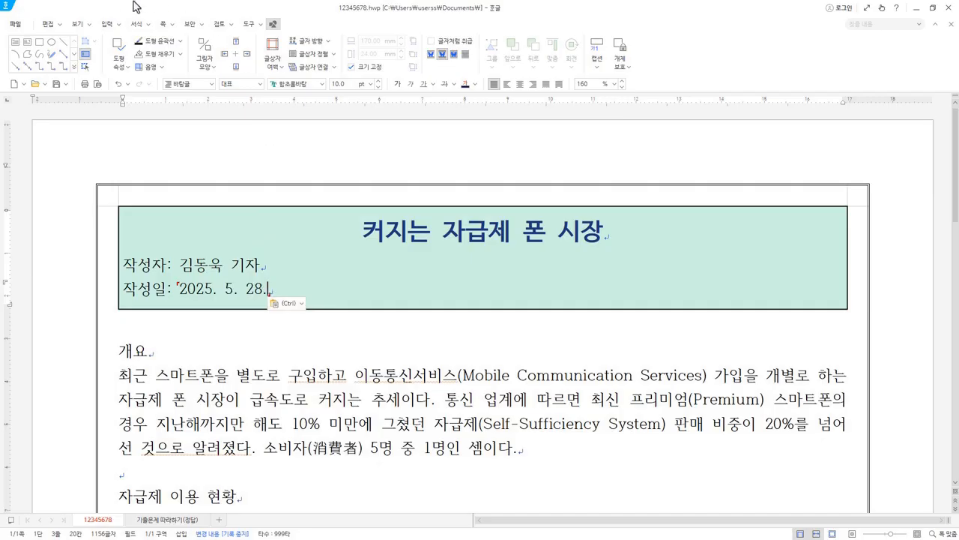
{"action": "left_click", "coordinate": [119, 25]}
{"action": "left_click", "coordinate": [119, 25]}
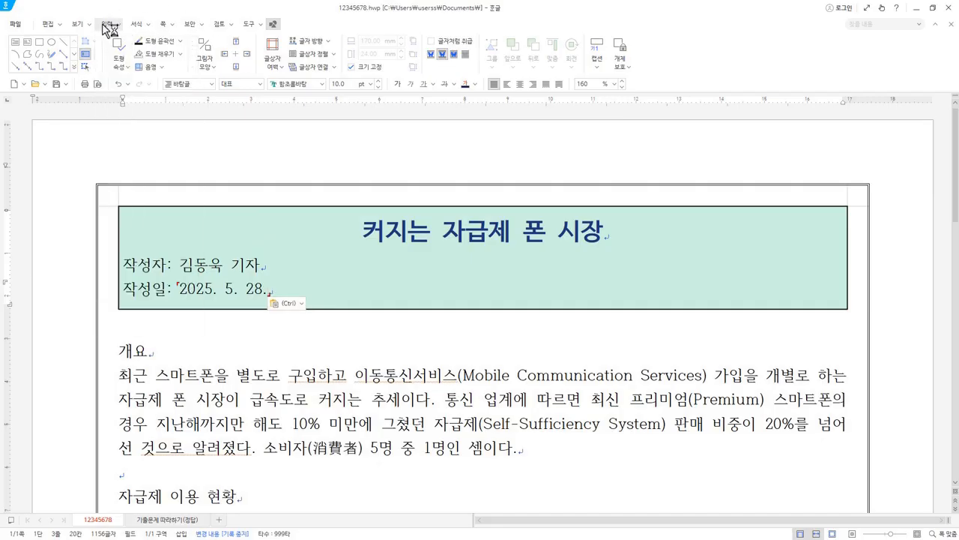
{"action": "left_click", "coordinate": [106, 24]}
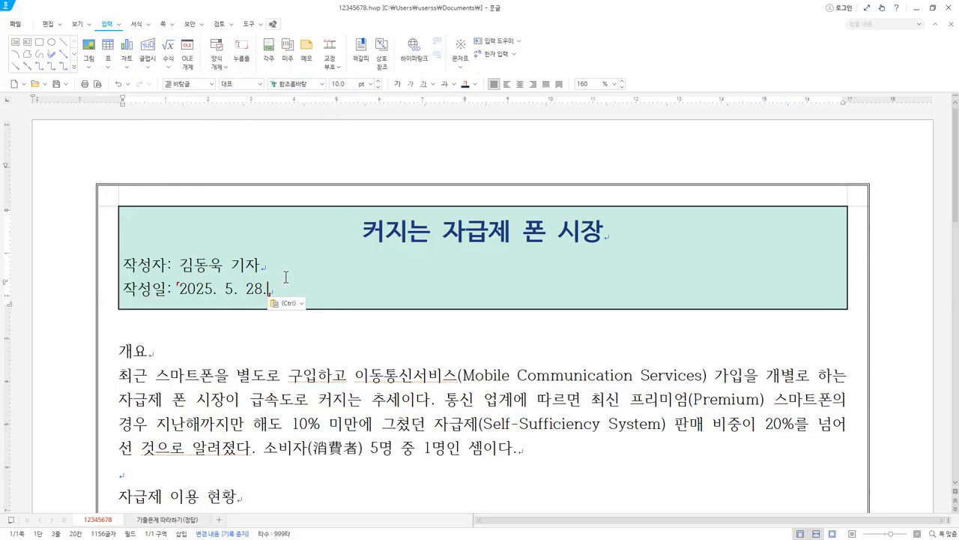
Step: Set the left paragraph margin (왼쪽 여백) of the 작성자 and 작성일 lines to 360 pt
{"action": "left_click_drag", "start_coordinate": [124, 264], "coordinate": [287, 288]}
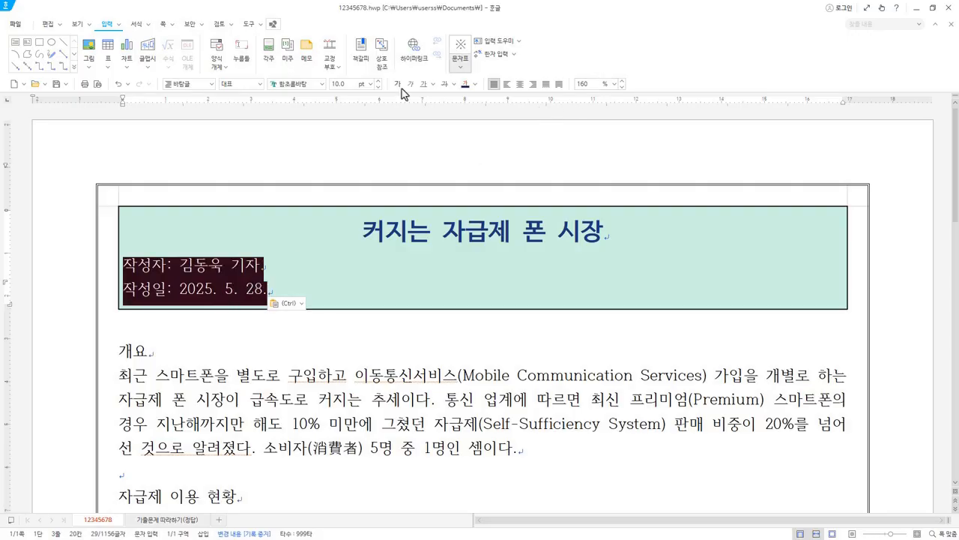
{"action": "right_click", "coordinate": [215, 276]}
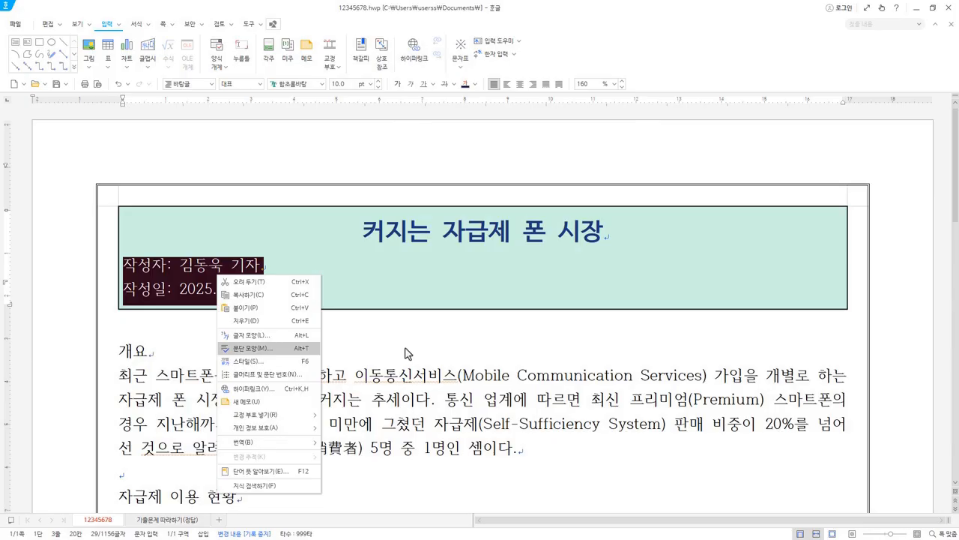
{"action": "left_click", "coordinate": [252, 350]}
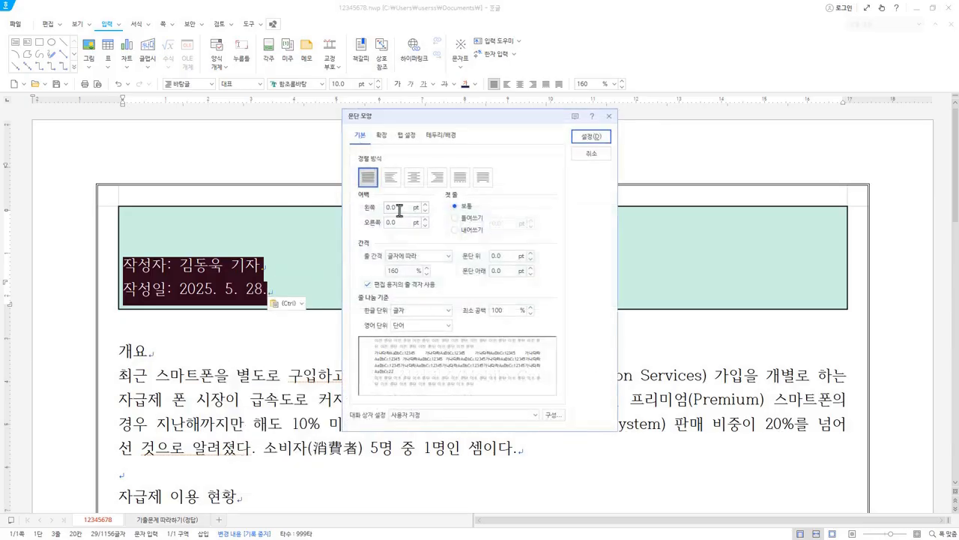
{"action": "left_click_drag", "start_coordinate": [399, 210], "coordinate": [340, 203]}
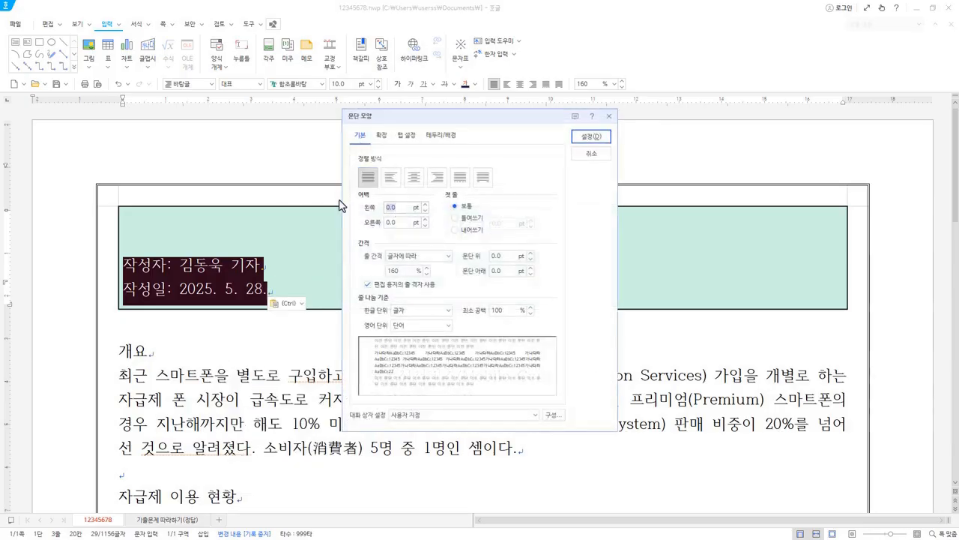
{"action": "type", "text": "360"}
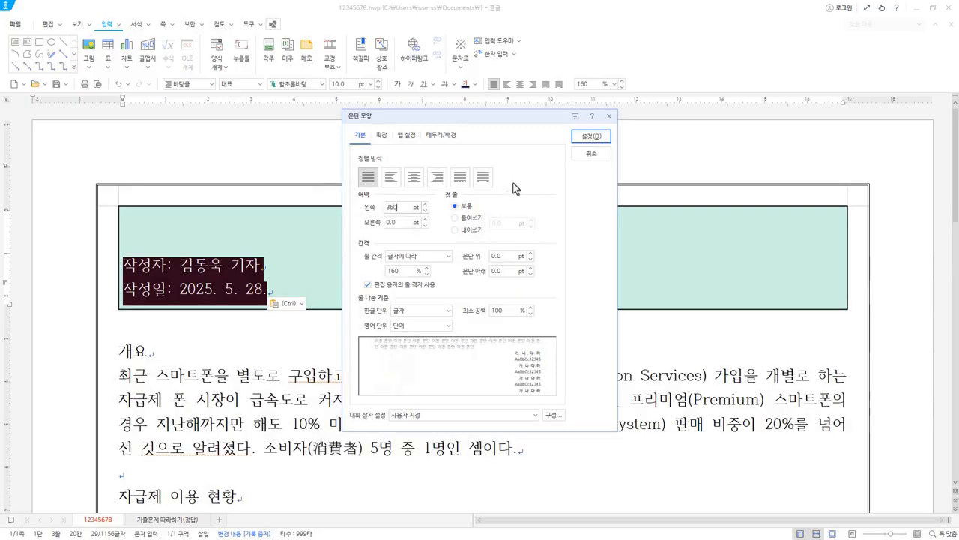
{"action": "left_click", "coordinate": [596, 139]}
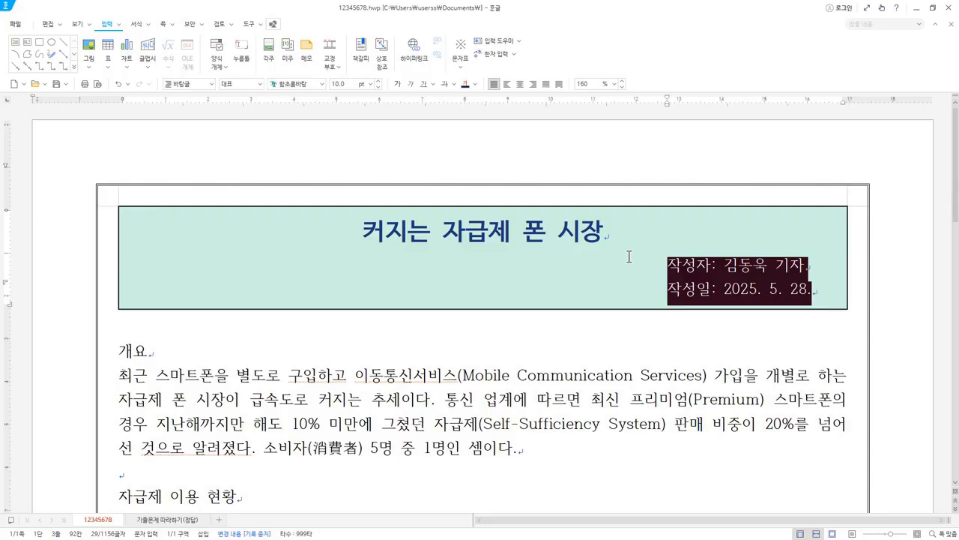
{"action": "left_click", "coordinate": [660, 269]}
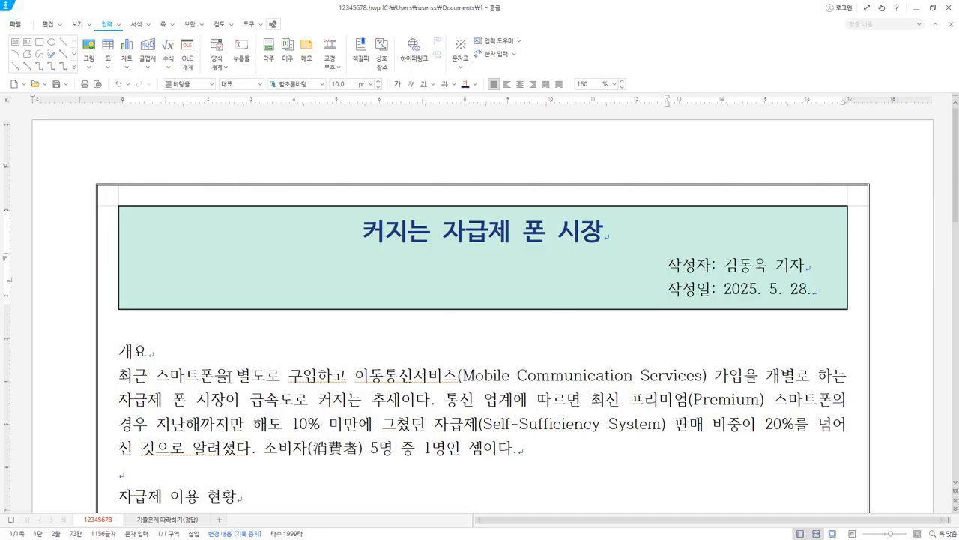
{"action": "left_click", "coordinate": [173, 353]}
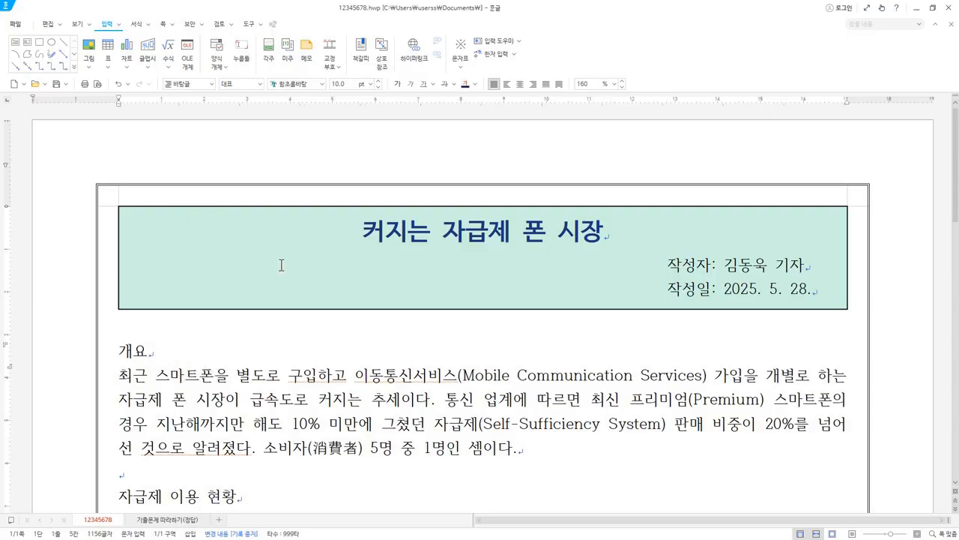
Step: Start inserting a picture at the beginning of the 작성자 line and browse to the folder C:\WP\그림
{"action": "left_click", "coordinate": [667, 265]}
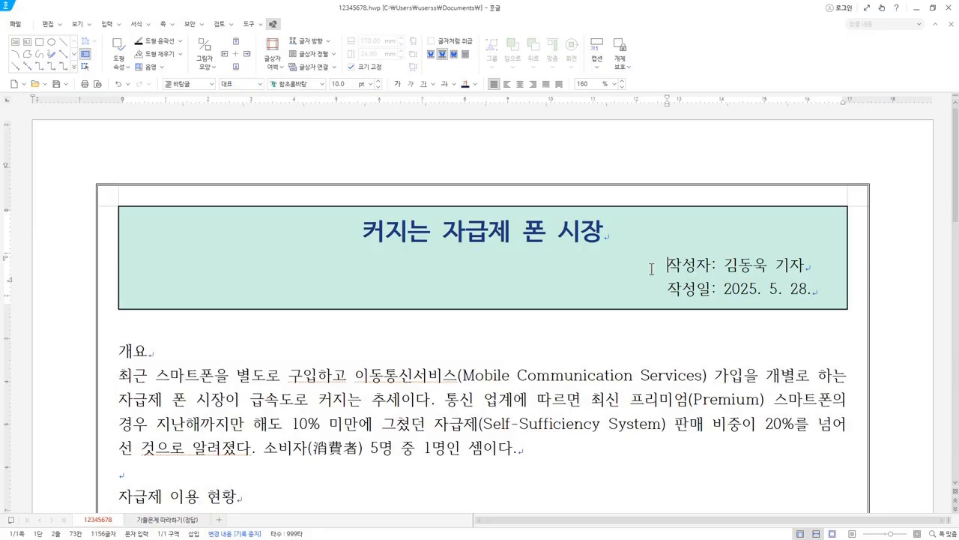
{"action": "left_click", "coordinate": [107, 24]}
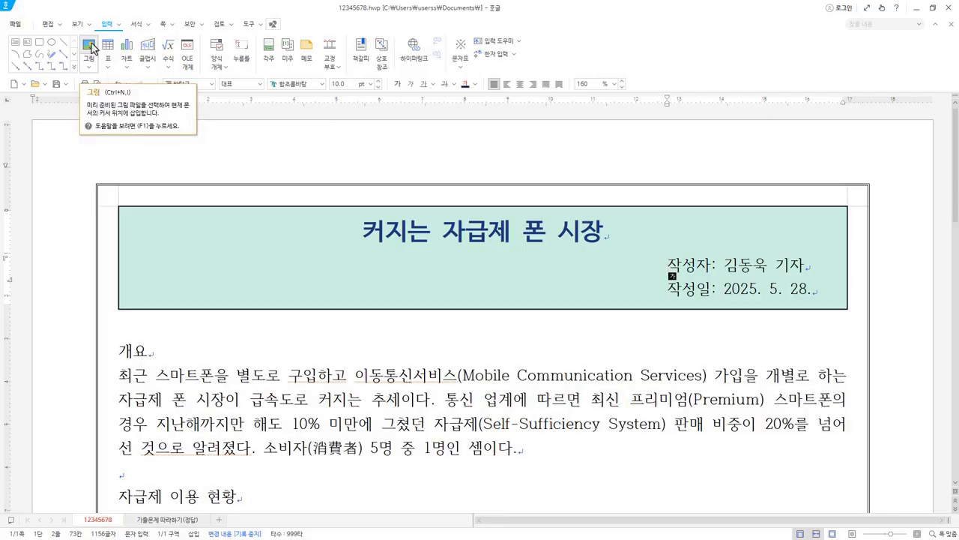
{"action": "left_click", "coordinate": [90, 48]}
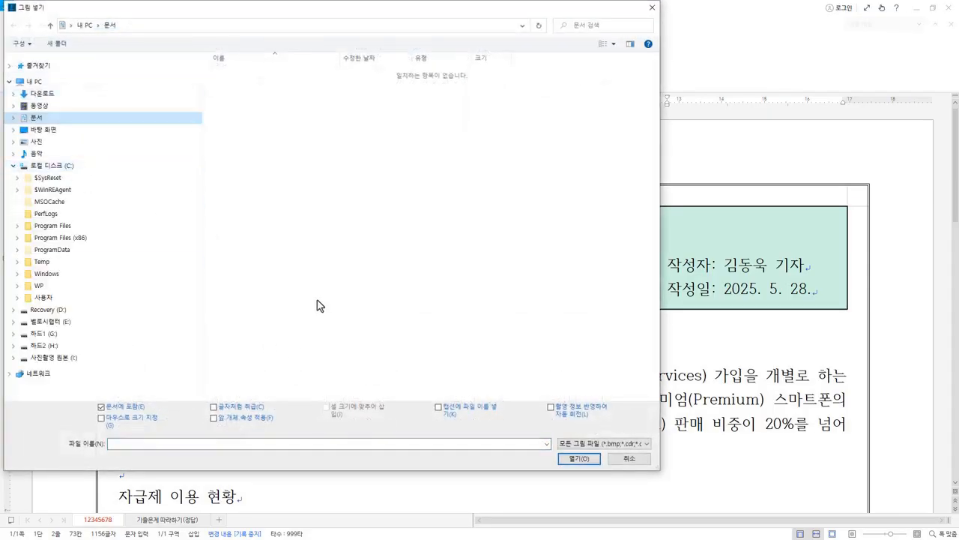
{"action": "left_click", "coordinate": [34, 288]}
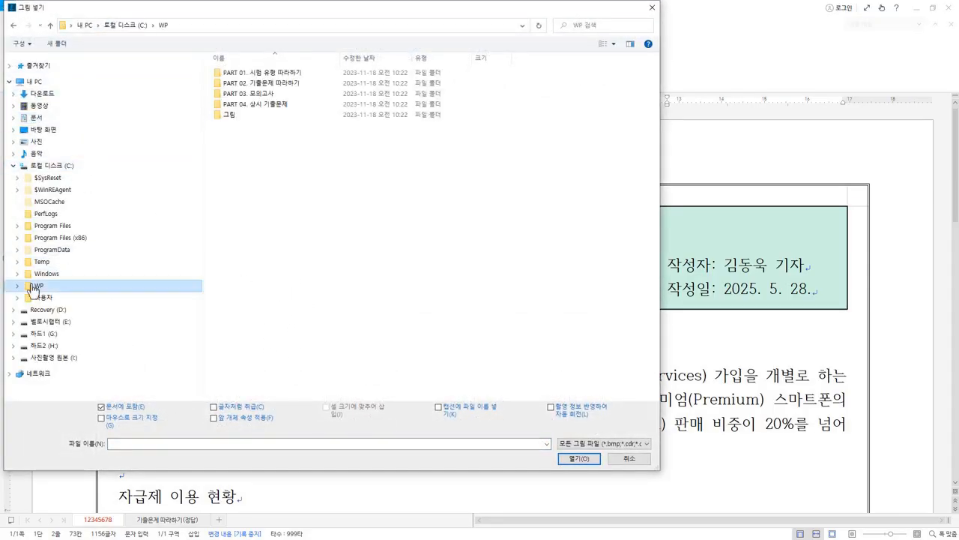
{"action": "double_click", "coordinate": [230, 118]}
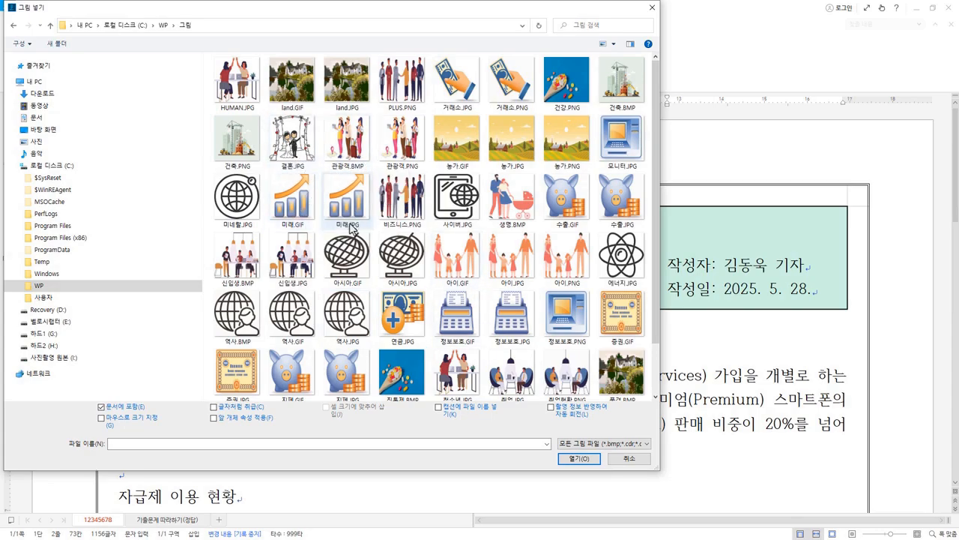
Step: Filter the picture files to the TIFF format, and restore the filter to all picture files
{"action": "left_click", "coordinate": [608, 444]}
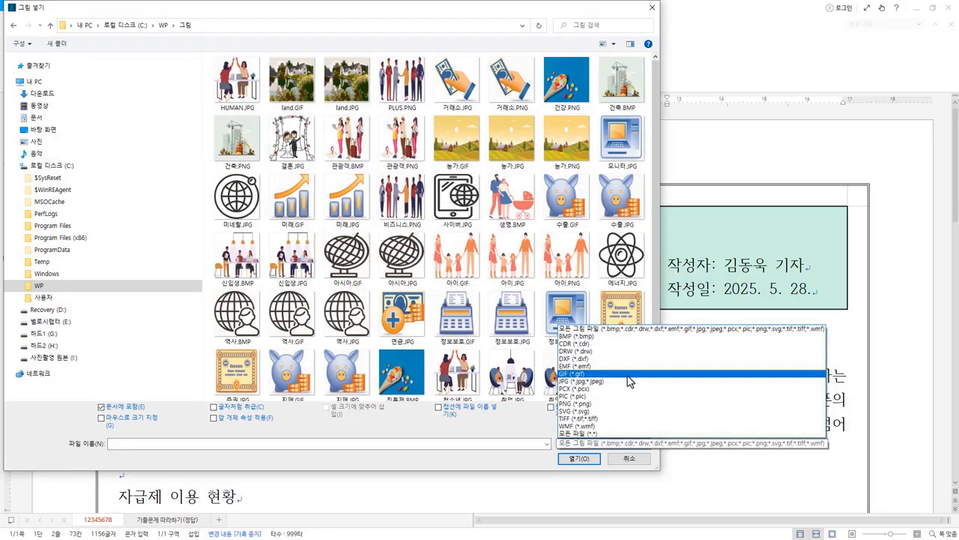
{"action": "left_click", "coordinate": [624, 419]}
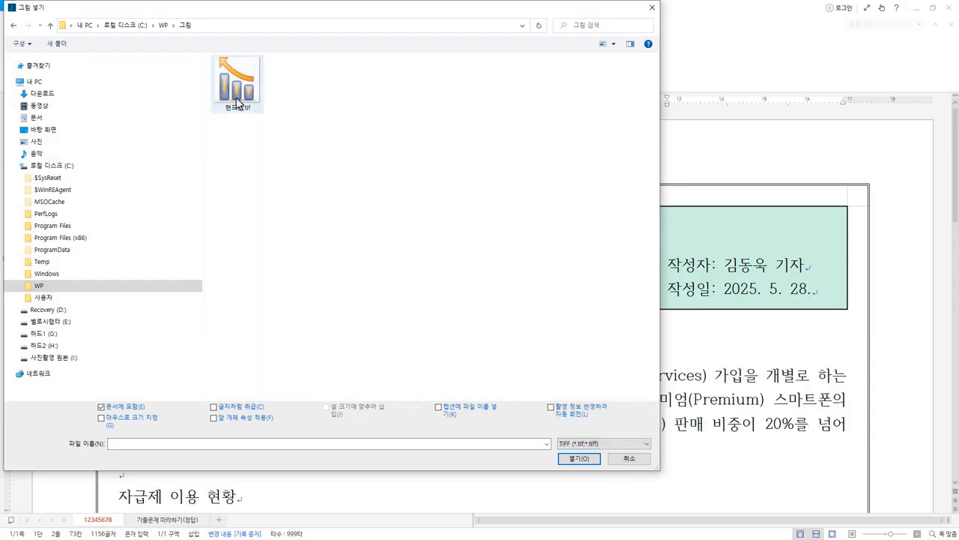
{"action": "left_click", "coordinate": [596, 443]}
{"action": "left_click", "coordinate": [581, 329]}
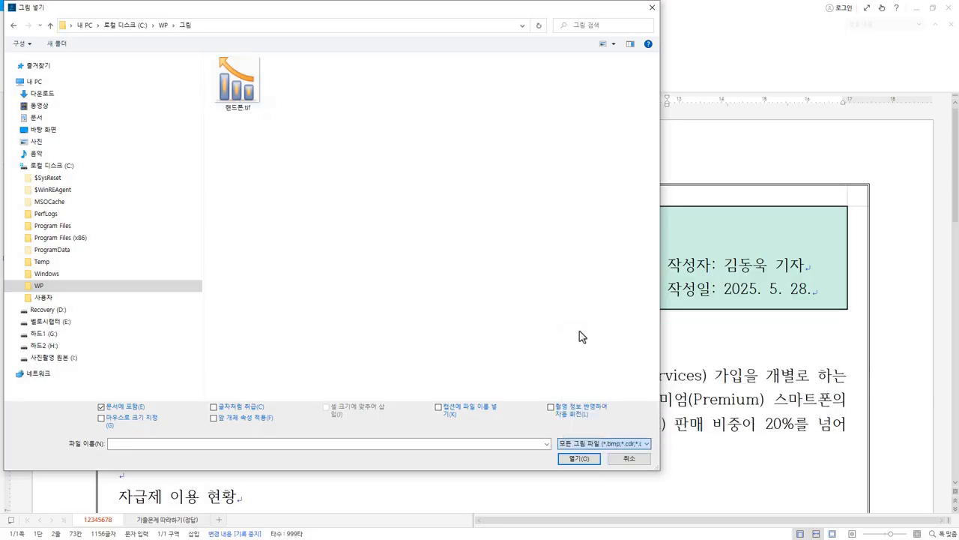
Step: Insert the picture 핸드폰.tif, embedded in the document, at the 작성자 line
{"action": "left_click", "coordinate": [214, 443]}
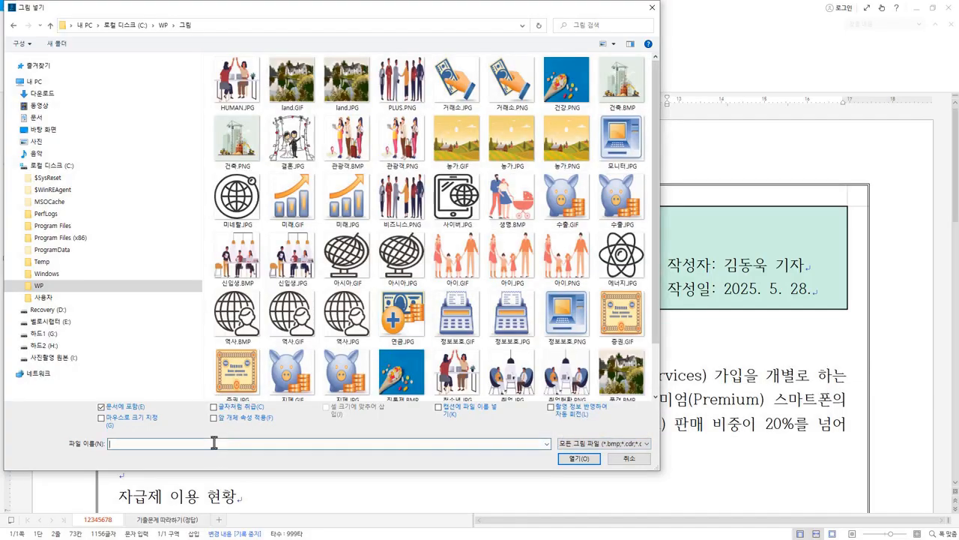
{"action": "type", "text": "핸드폰.tif"}
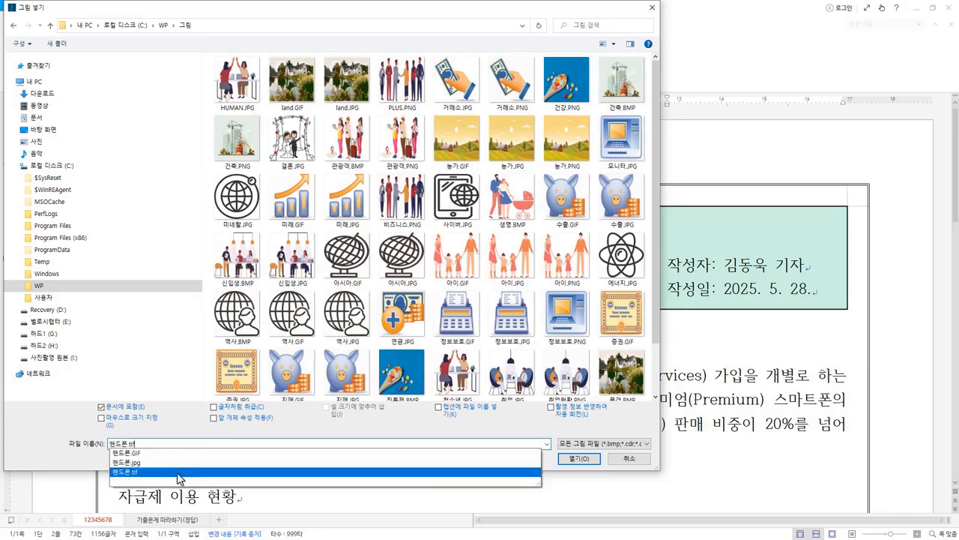
{"action": "left_click", "coordinate": [178, 473]}
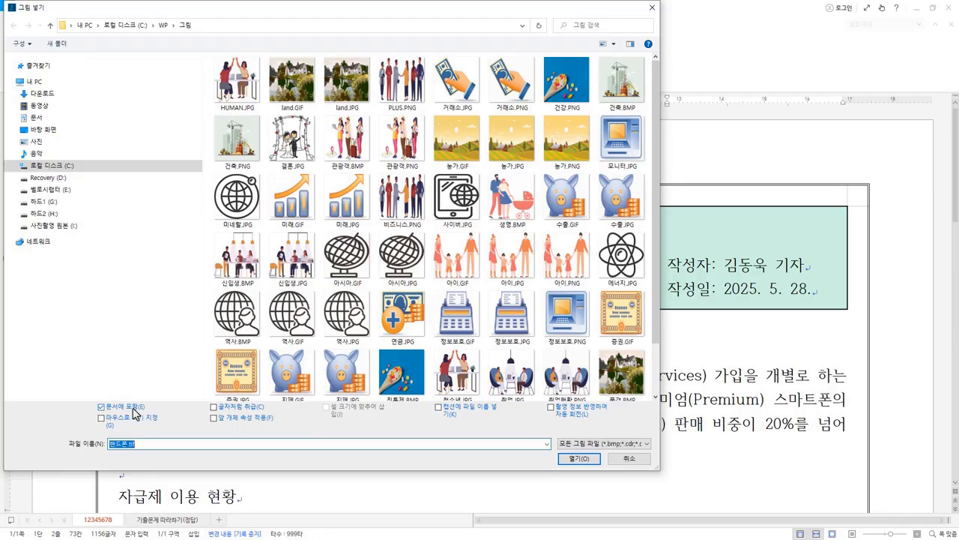
{"action": "left_click", "coordinate": [587, 460]}
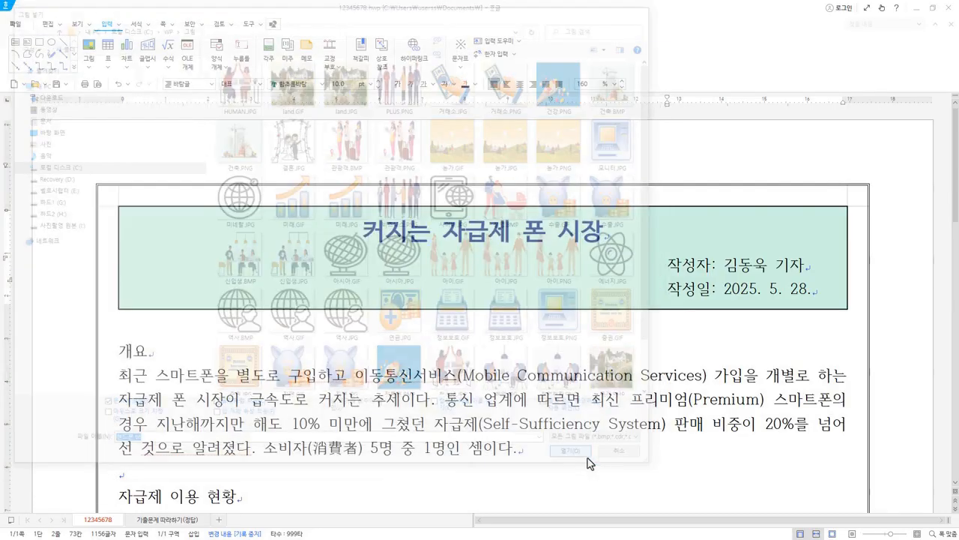
{"action": "left_click", "coordinate": [678, 309]}
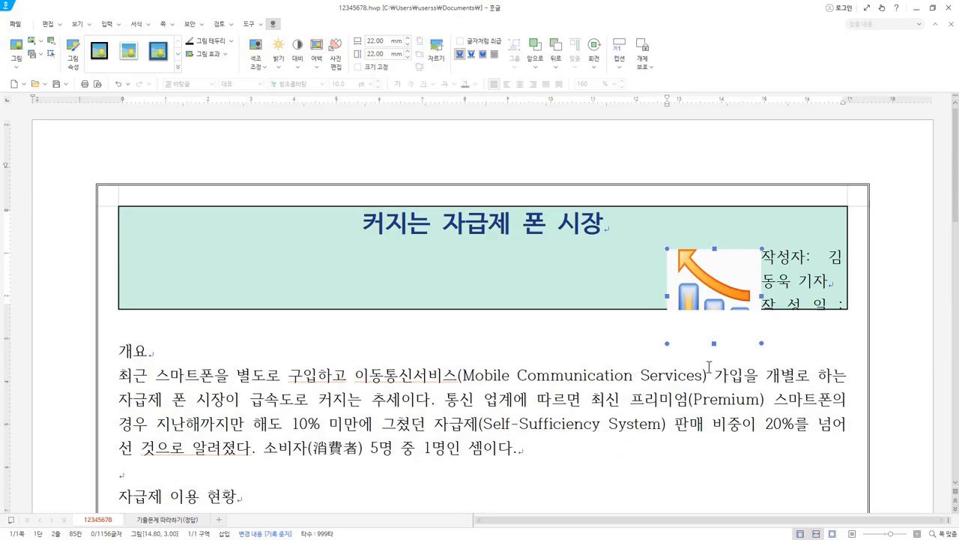
Step: Set the inserted picture's size to 28 mm wide and 18 mm high, and place it in front of the text
{"action": "double_click", "coordinate": [725, 283]}
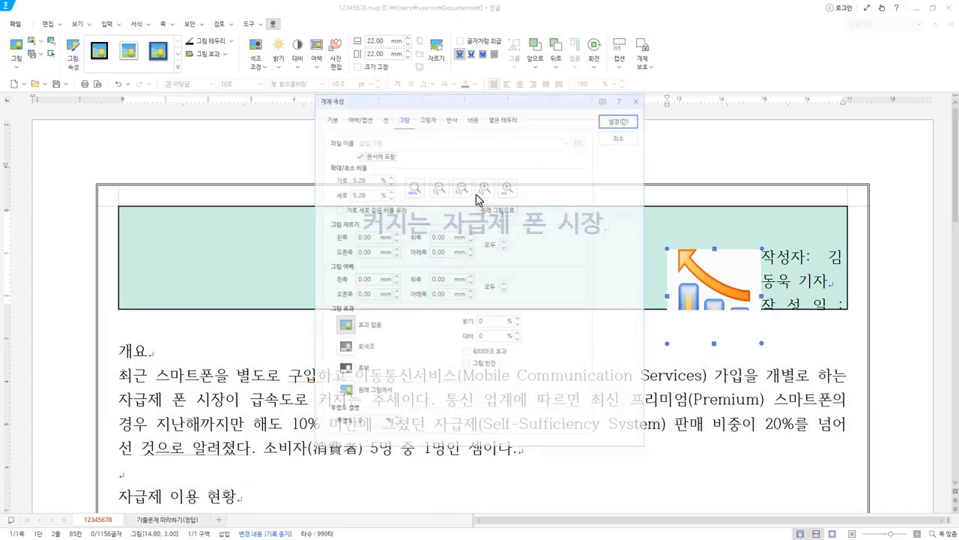
{"action": "left_click", "coordinate": [333, 120]}
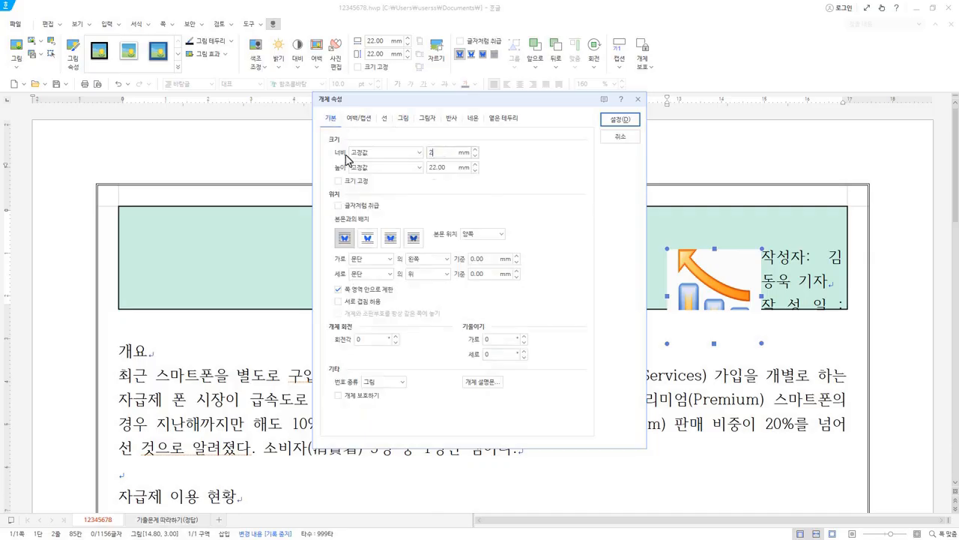
{"action": "type", "text": "28"}
{"action": "key", "text": "Tab"}
{"action": "key", "text": "Tab"}
{"action": "left_click", "coordinate": [390, 238]}
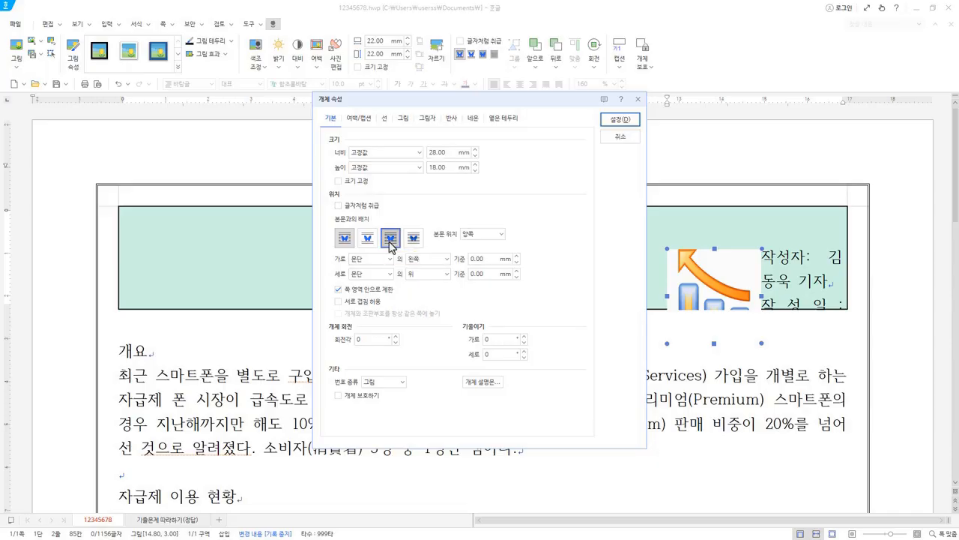
Step: Position the picture 23 mm horizontally from the paper's left edge and 23 mm vertically from the paper's top (종이 기준)
{"action": "left_click", "coordinate": [381, 260]}
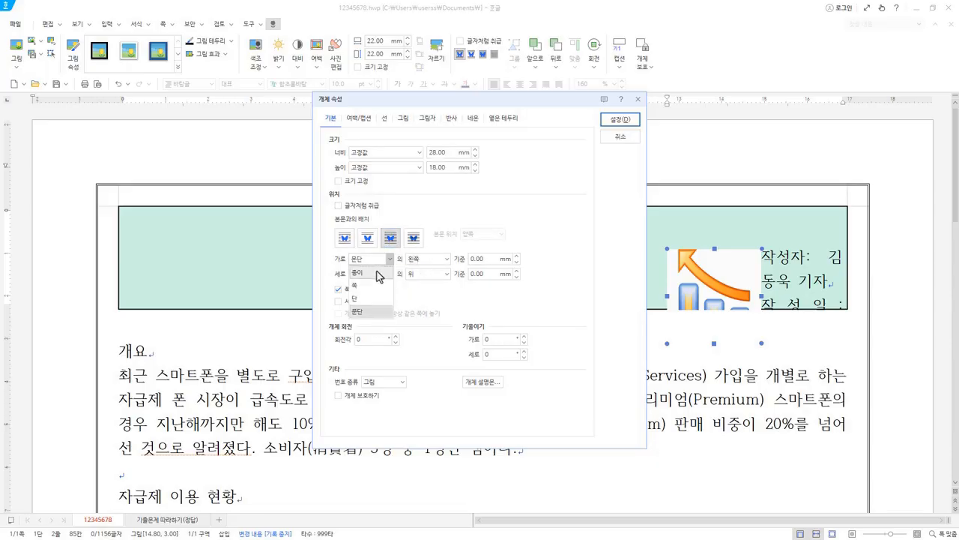
{"action": "left_click", "coordinate": [377, 273]}
{"action": "left_click_drag", "start_coordinate": [497, 260], "coordinate": [402, 257]}
{"action": "type", "text": "3"}
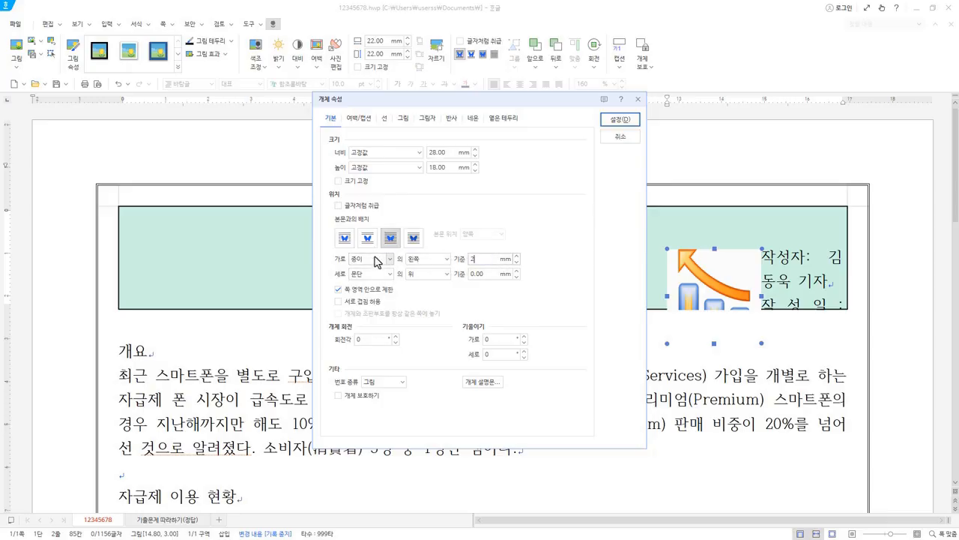
{"action": "left_click", "coordinate": [380, 274]}
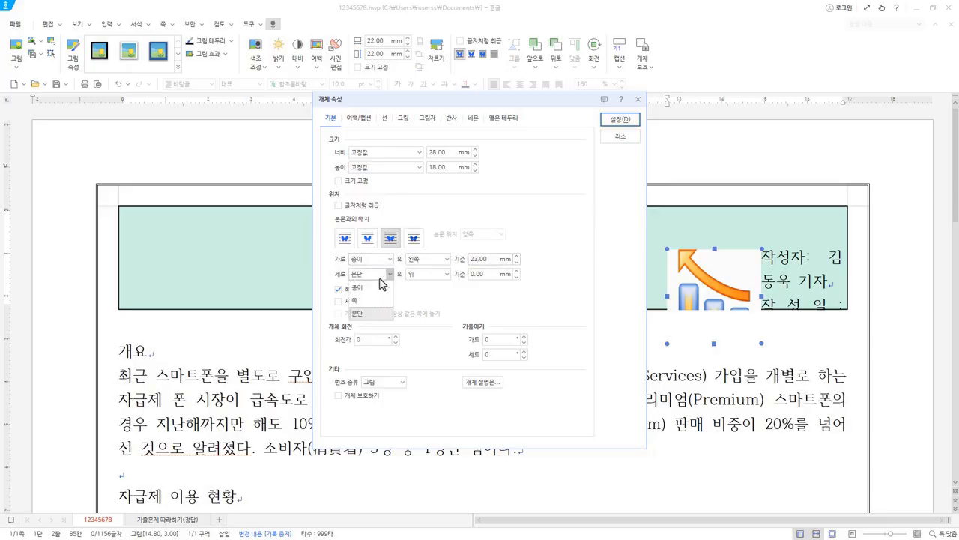
{"action": "left_click", "coordinate": [368, 290]}
{"action": "left_click_drag", "start_coordinate": [491, 276], "coordinate": [442, 272]}
{"action": "type", "text": "23"}
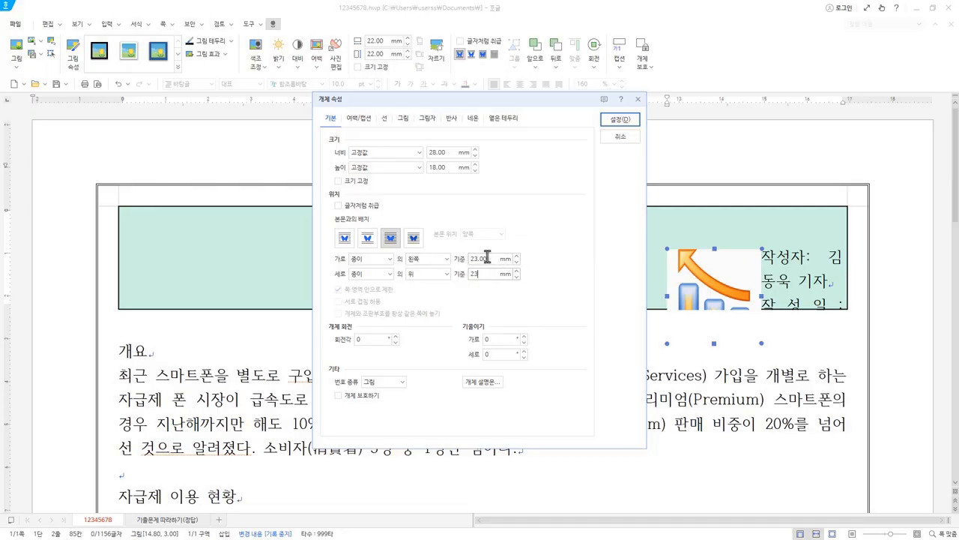
Step: Look through the picture's image, shadow, reflection, neon and soft-edge effect settings
{"action": "left_click", "coordinate": [404, 119]}
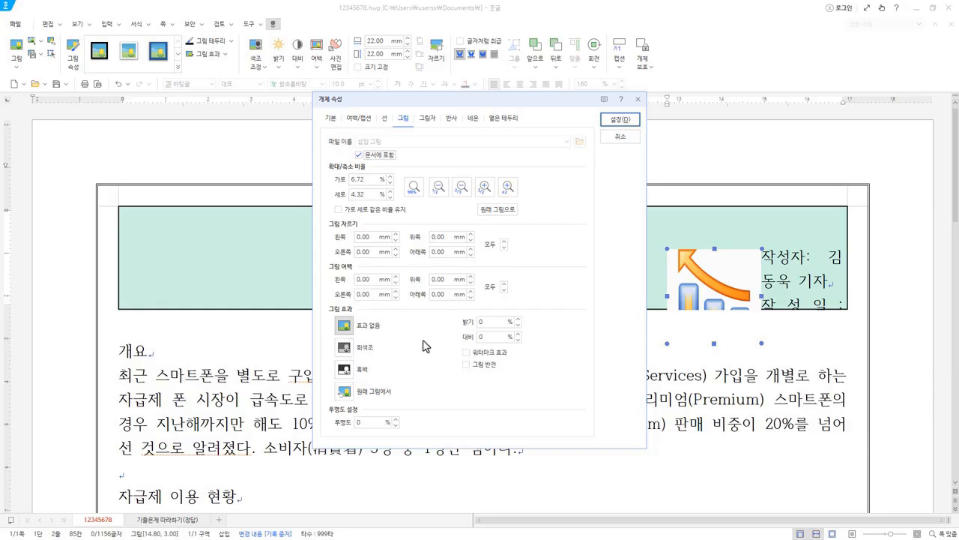
{"action": "left_click", "coordinate": [472, 120]}
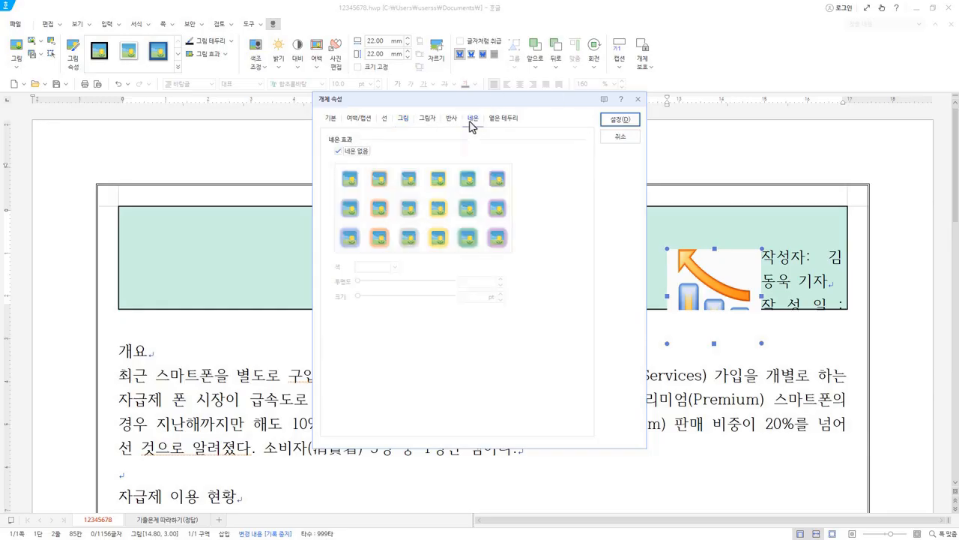
{"action": "left_click", "coordinate": [452, 120]}
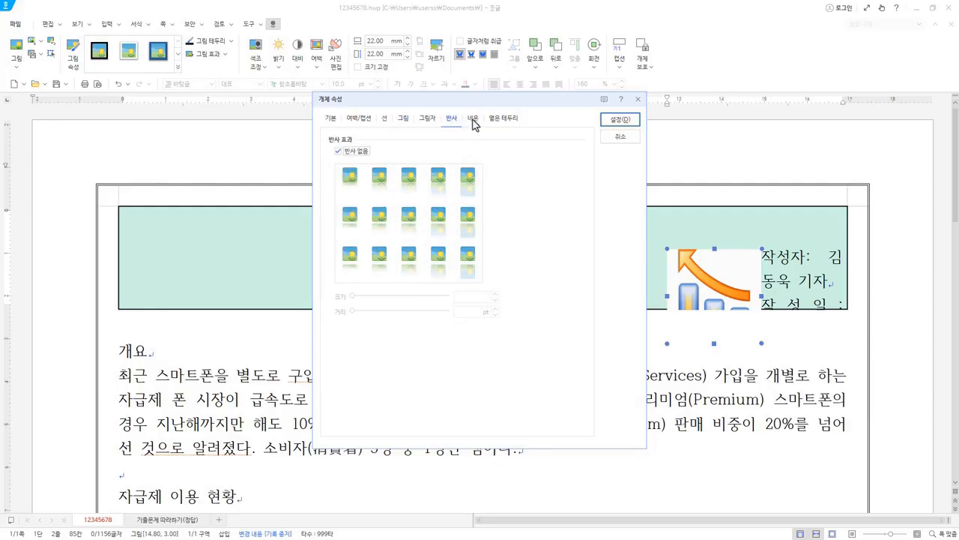
{"action": "left_click", "coordinate": [429, 122]}
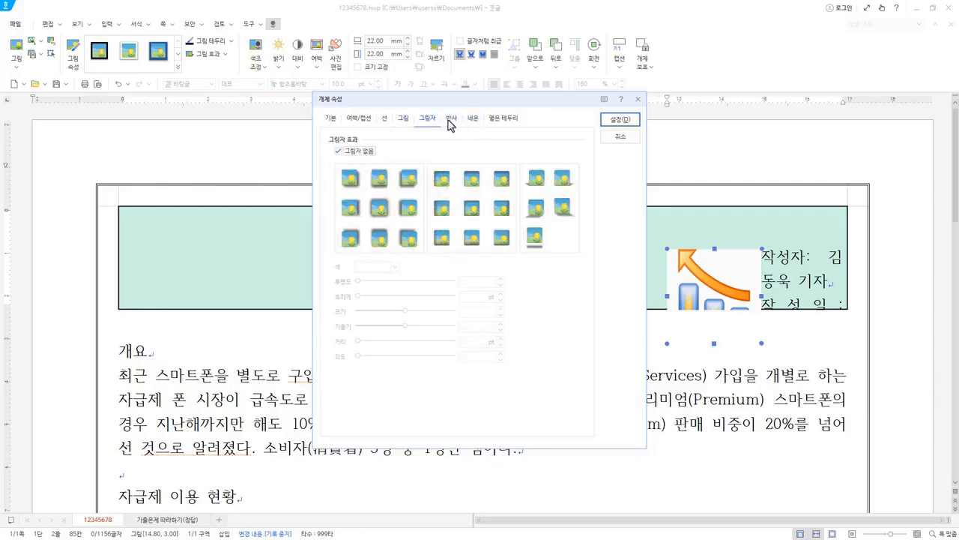
{"action": "left_click", "coordinate": [450, 122]}
{"action": "left_click", "coordinate": [477, 122]}
{"action": "left_click", "coordinate": [500, 122]}
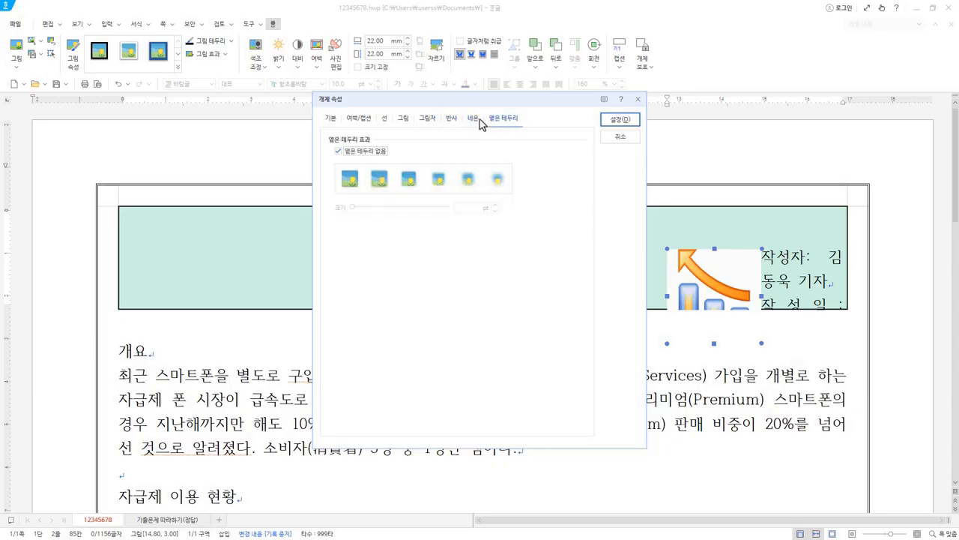
{"action": "left_click", "coordinate": [478, 123]}
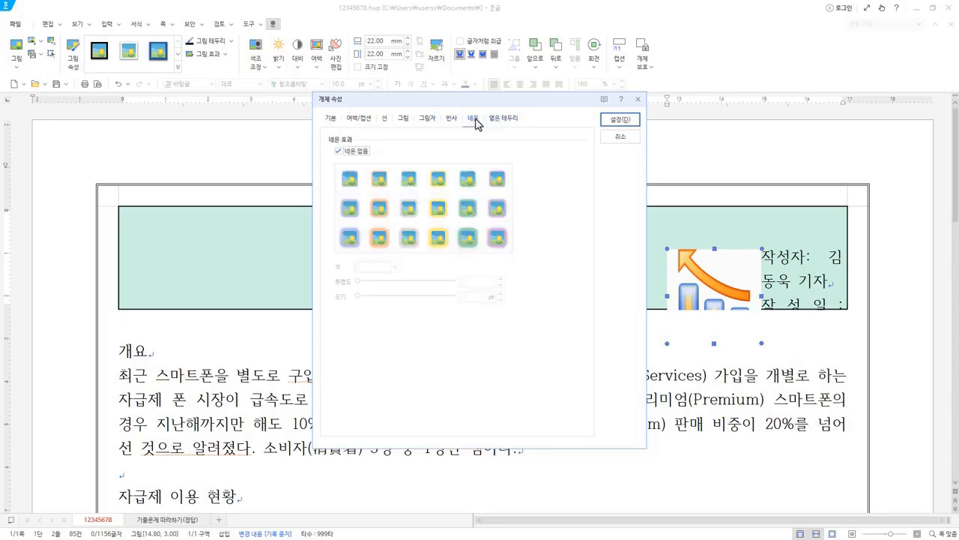
{"action": "left_click", "coordinate": [405, 121]}
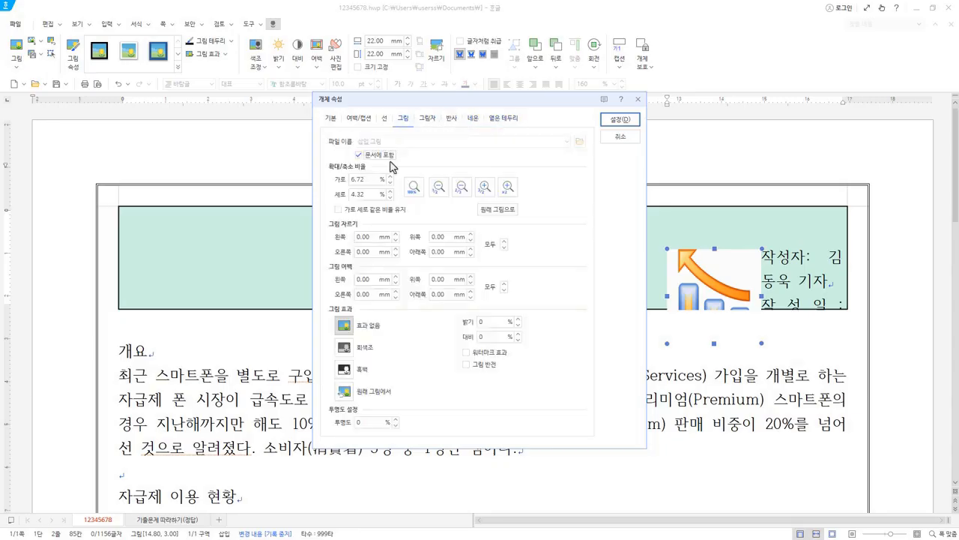
Step: Apply the picture's properties, and check its size and position settings again without changing them
{"action": "left_click", "coordinate": [625, 122]}
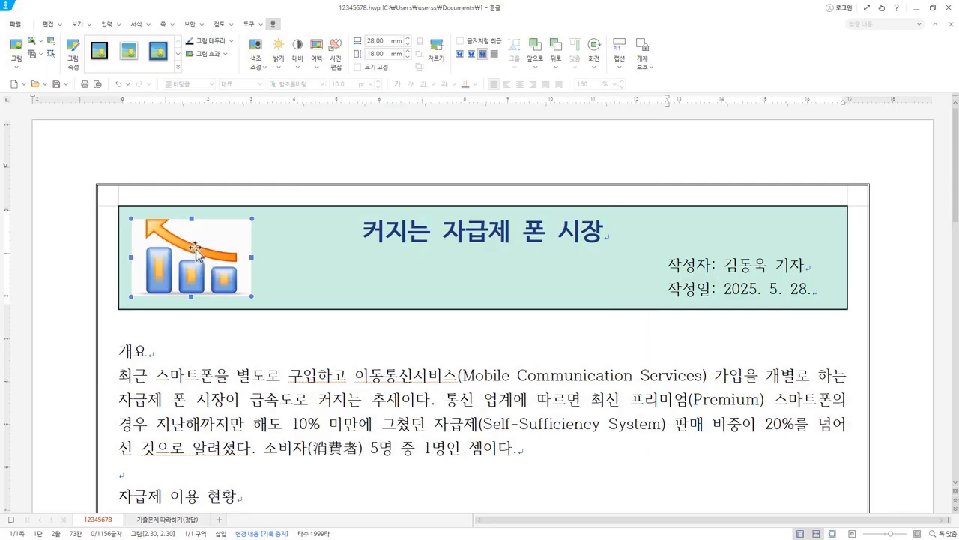
{"action": "double_click", "coordinate": [196, 251]}
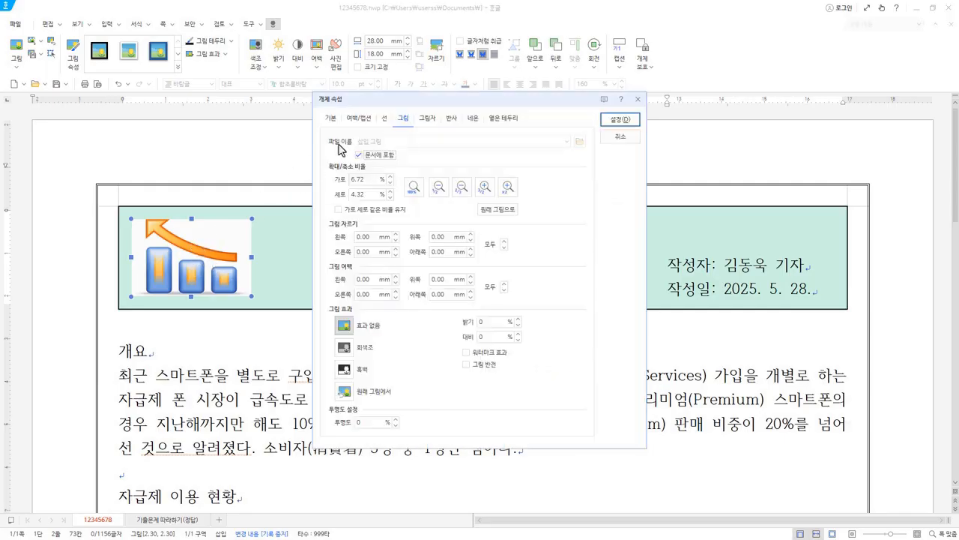
{"action": "left_click", "coordinate": [332, 119]}
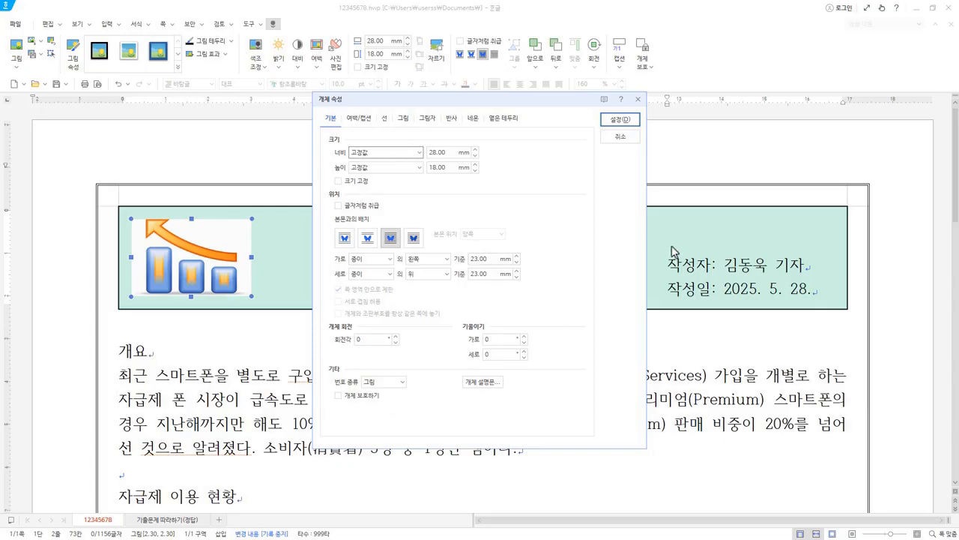
{"action": "left_click", "coordinate": [632, 139]}
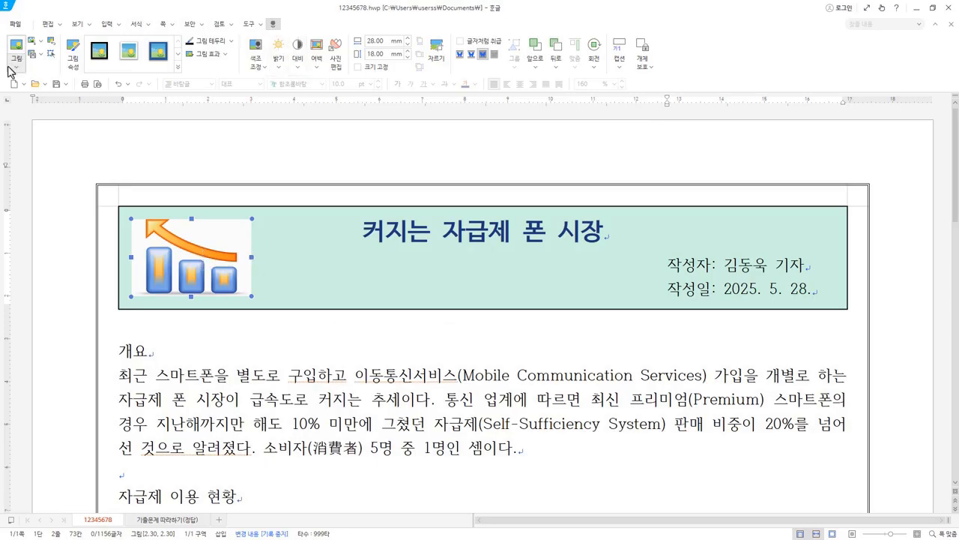
Step: Flip the picture horizontally (좌우 대칭) and deselect it
{"action": "left_click", "coordinate": [596, 71]}
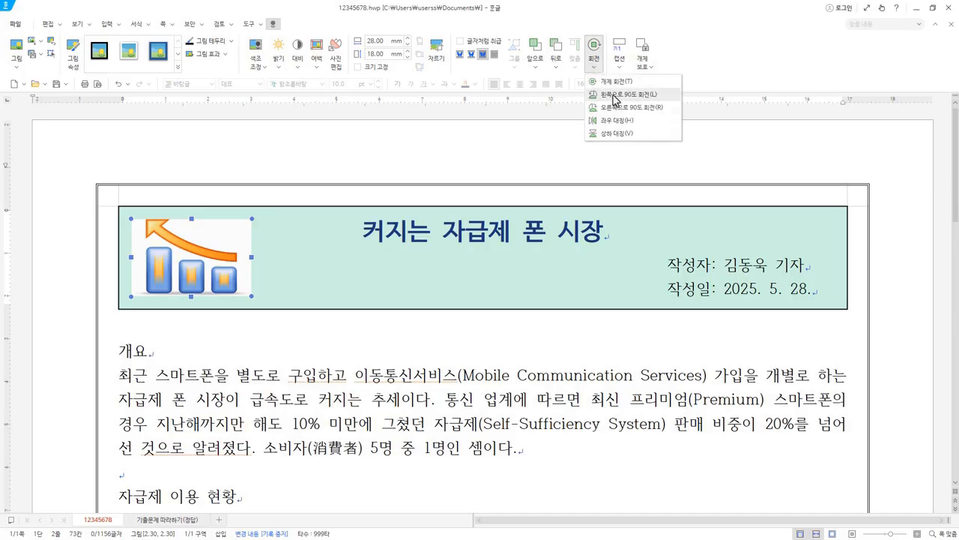
{"action": "left_click", "coordinate": [617, 121]}
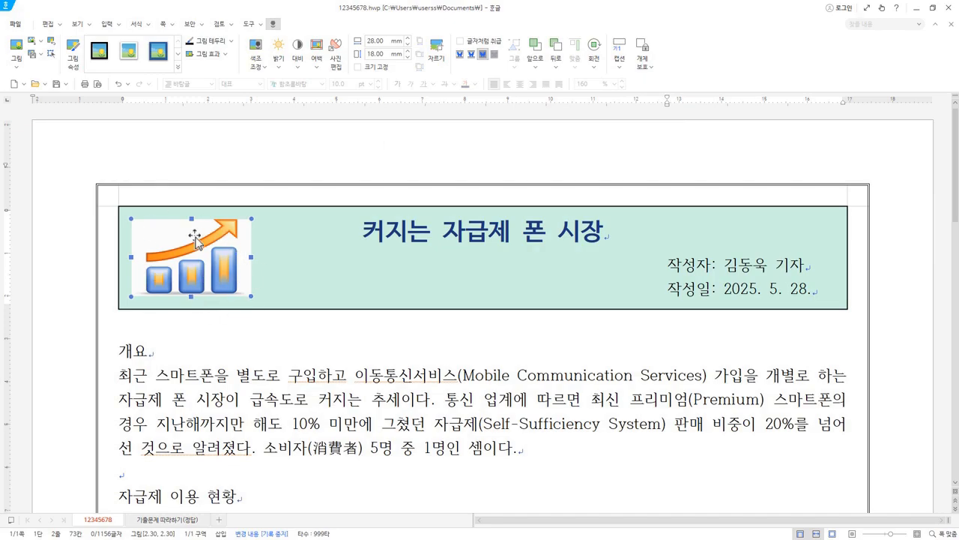
{"action": "left_click", "coordinate": [132, 398]}
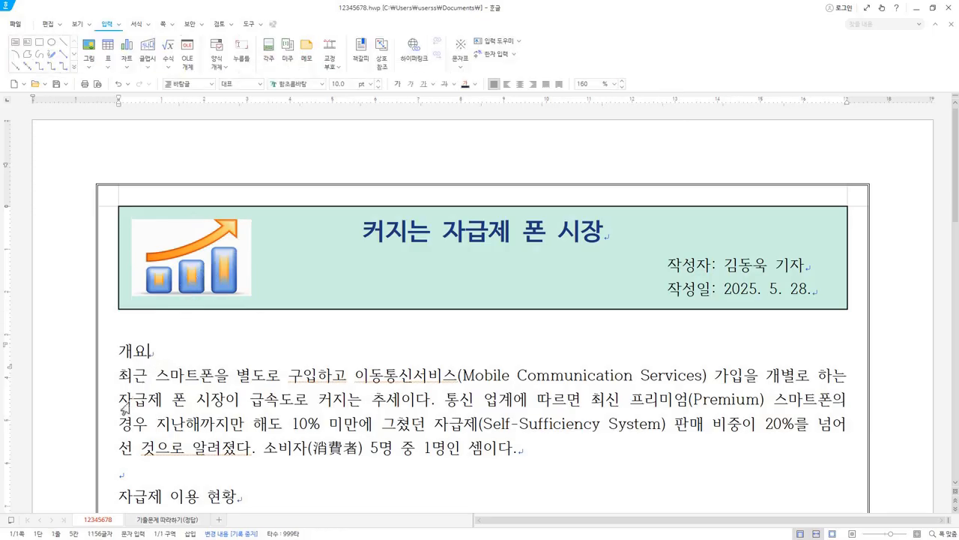
Step: From the 개요 heading line, open the style 개요 1 for editing
{"action": "scroll", "coordinate": [155, 349], "scroll_direction": "down", "scroll_amount": 3}
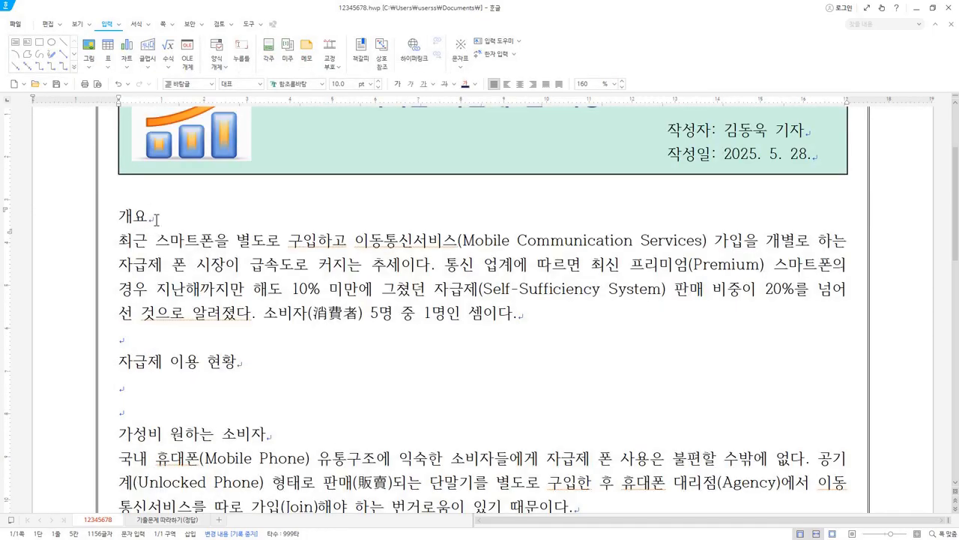
{"action": "left_click_drag", "start_coordinate": [140, 219], "coordinate": [107, 220]}
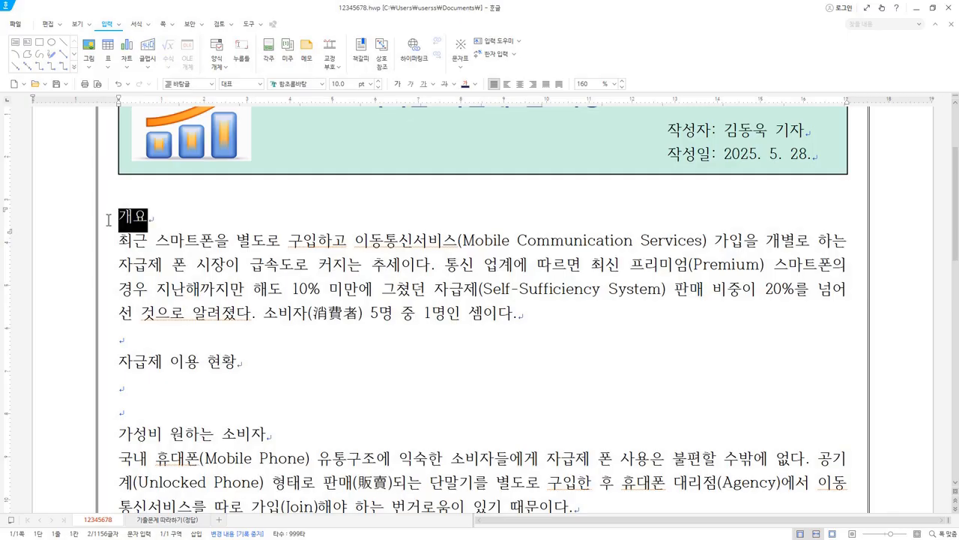
{"action": "left_click", "coordinate": [162, 217]}
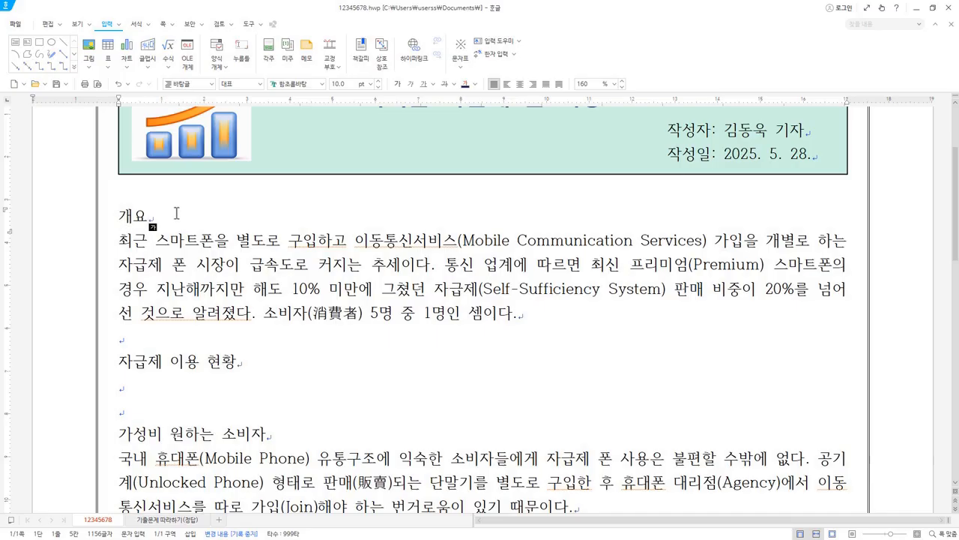
{"action": "key", "text": "F6"}
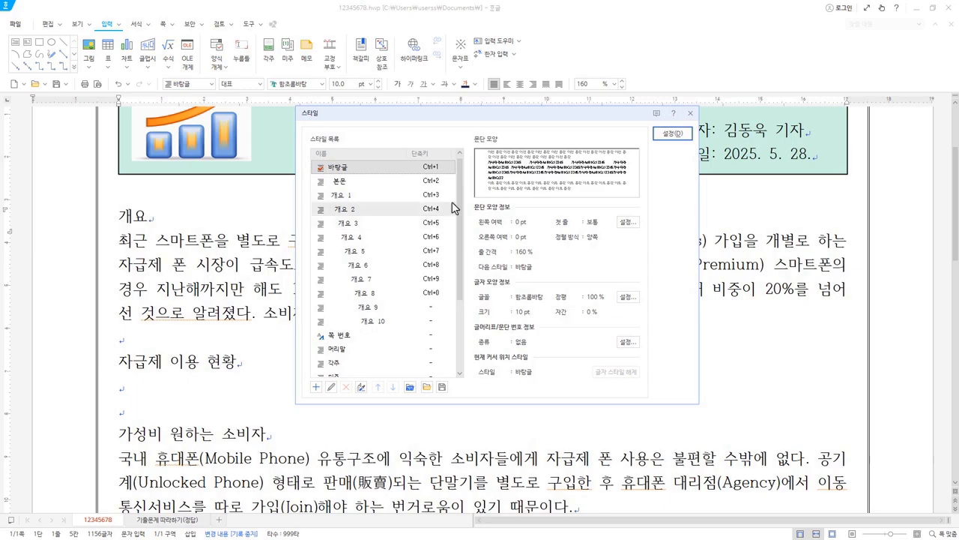
{"action": "mouse_move", "coordinate": [460, 188]}
{"action": "left_mouse_down"}
{"action": "mouse_move", "coordinate": [460, 344]}
{"action": "mouse_move", "coordinate": [461, 187]}
{"action": "left_mouse_up"}
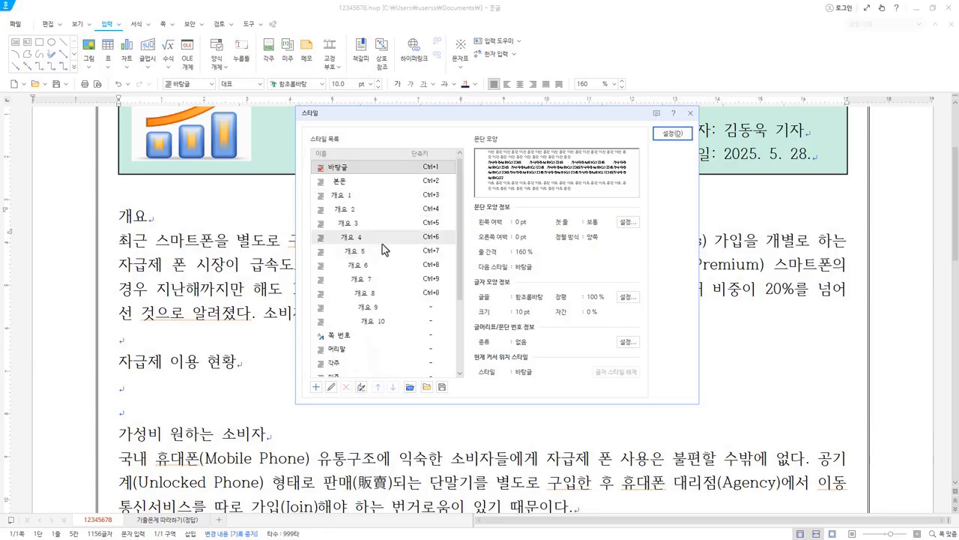
{"action": "left_click", "coordinate": [342, 197]}
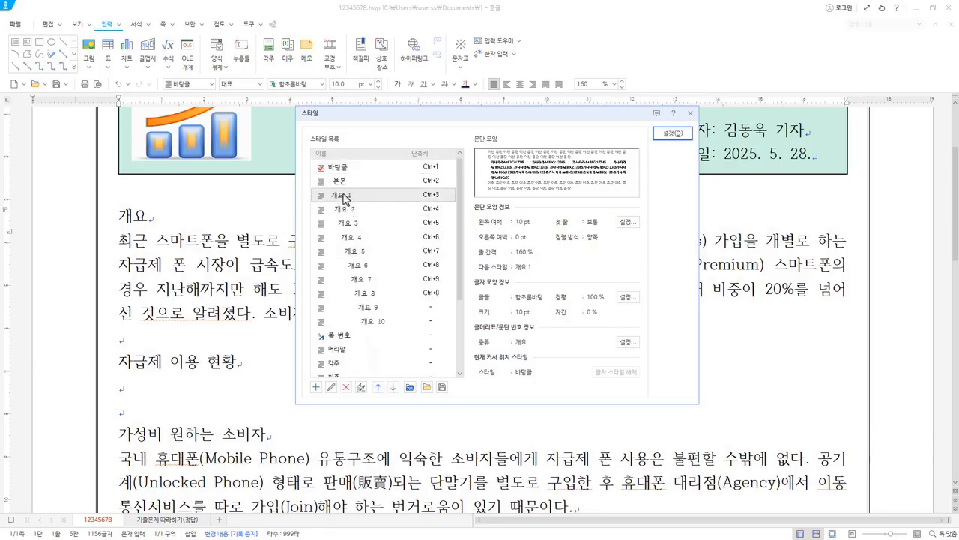
{"action": "left_click", "coordinate": [331, 387]}
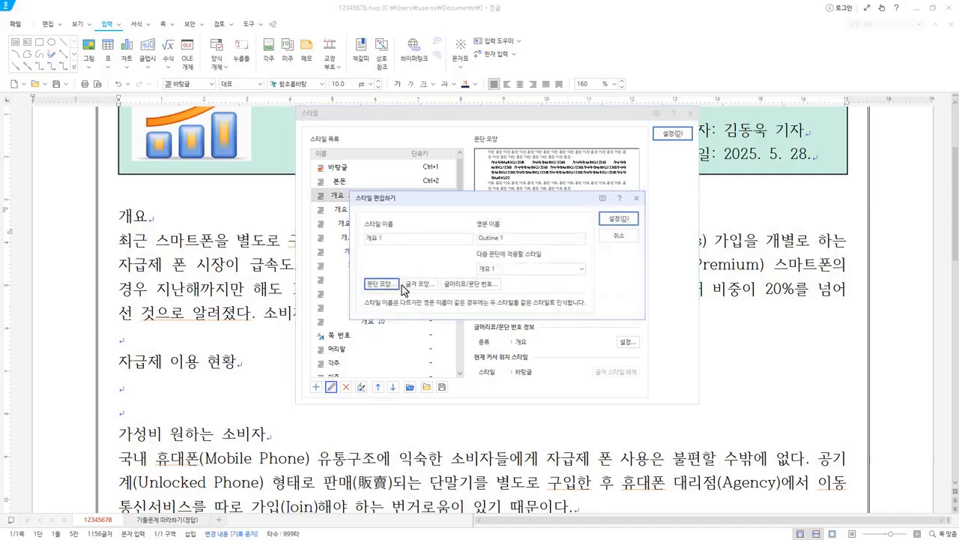
Step: Change the left margin in the paragraph shape of the 개요 1 style
{"action": "left_click", "coordinate": [387, 288]}
{"action": "left_click", "coordinate": [428, 196]}
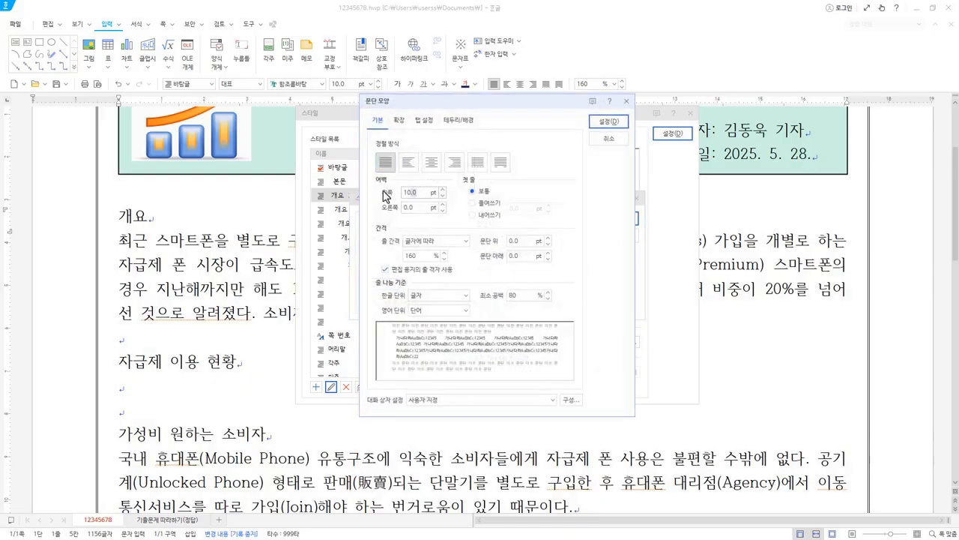
{"action": "left_click", "coordinate": [608, 121]}
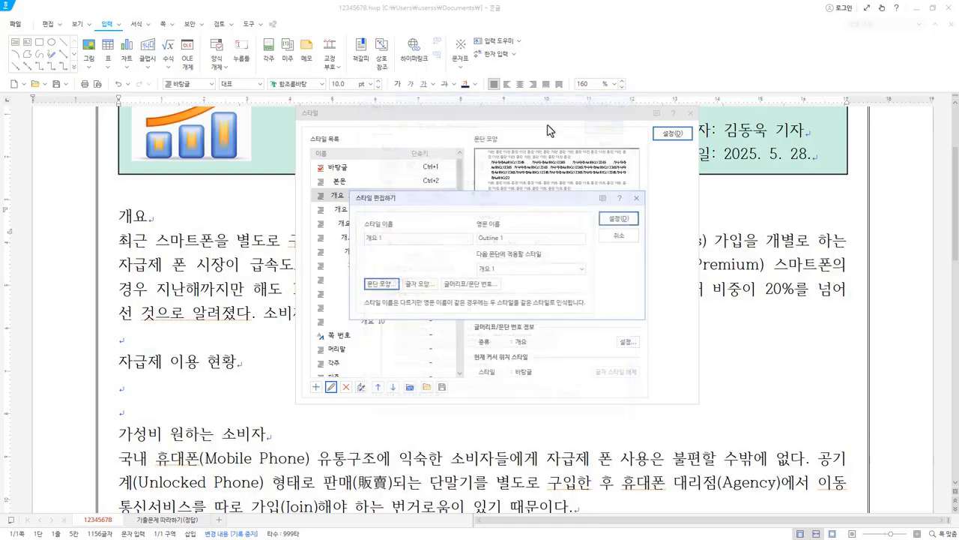
Step: Set the character shape of the 개요 1 style to font 한컴 윤고딕 740, size 11 pt, bold, and save the style
{"action": "left_click", "coordinate": [433, 285]}
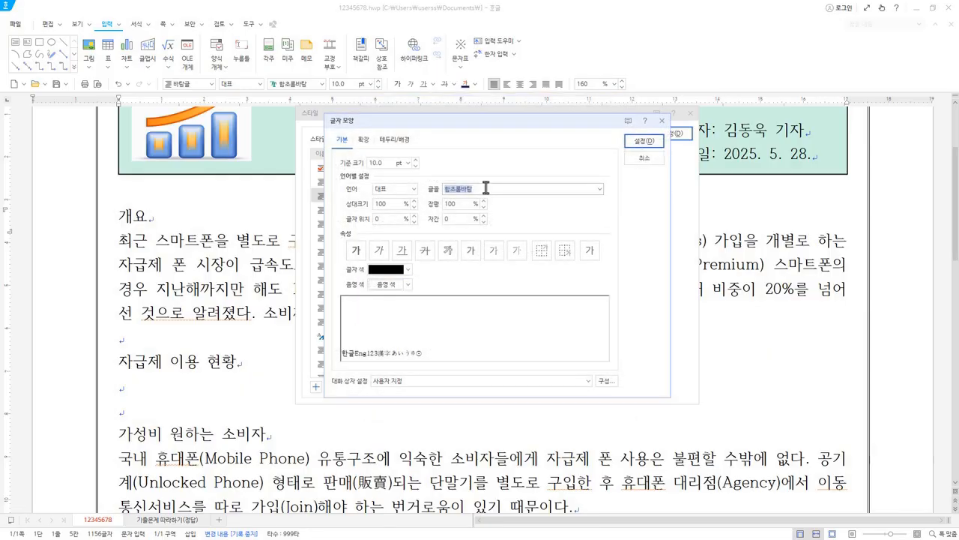
{"action": "type", "text": "740"}
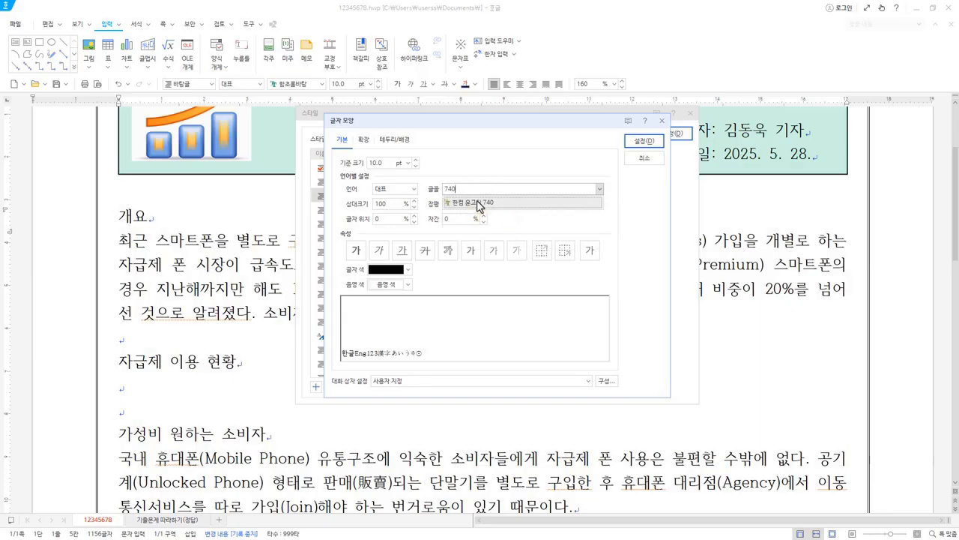
{"action": "left_click", "coordinate": [478, 204]}
{"action": "left_click", "coordinate": [416, 160]}
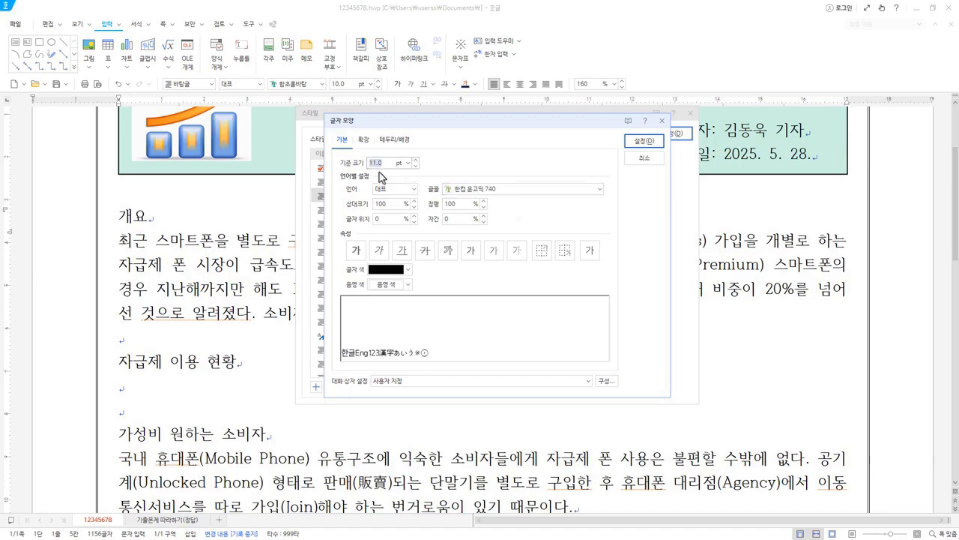
{"action": "left_click", "coordinate": [357, 251]}
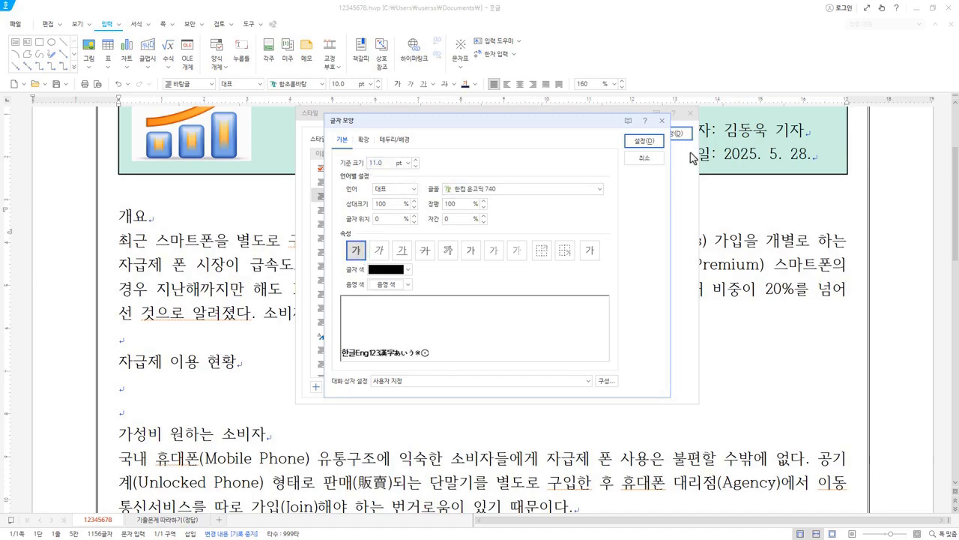
{"action": "left_click", "coordinate": [643, 141]}
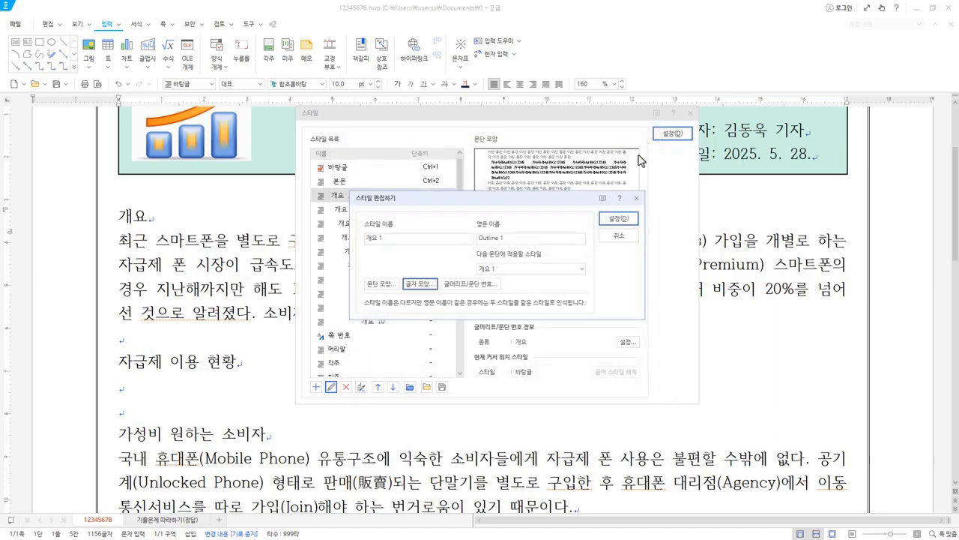
{"action": "left_click", "coordinate": [621, 221]}
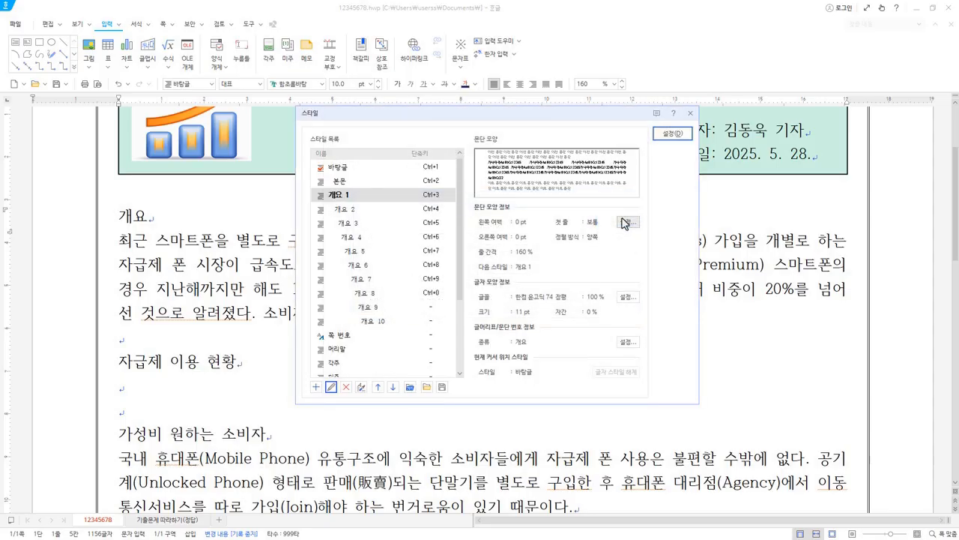
Step: Edit the 개요 2 style so its paragraph shape has a left margin of 15 pt
{"action": "left_click", "coordinate": [352, 212]}
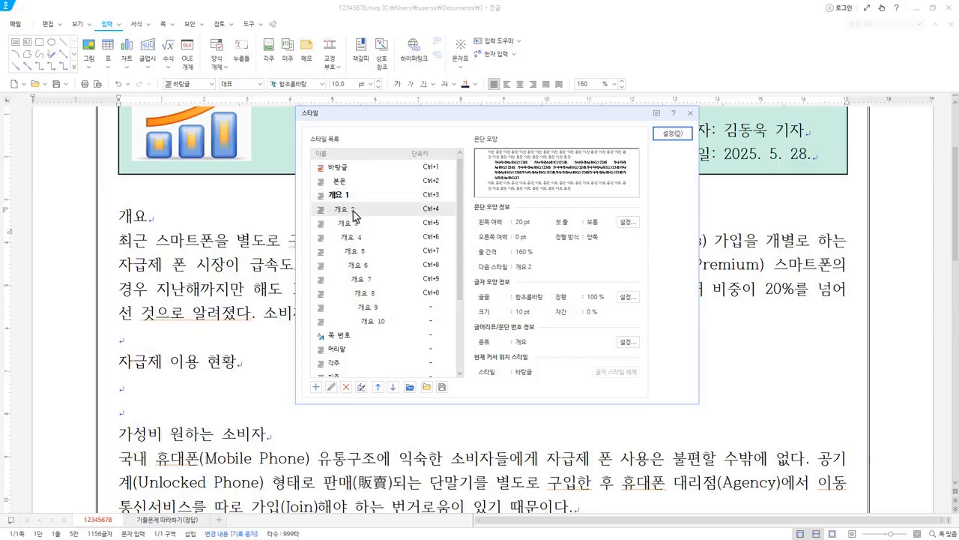
{"action": "left_click", "coordinate": [332, 387]}
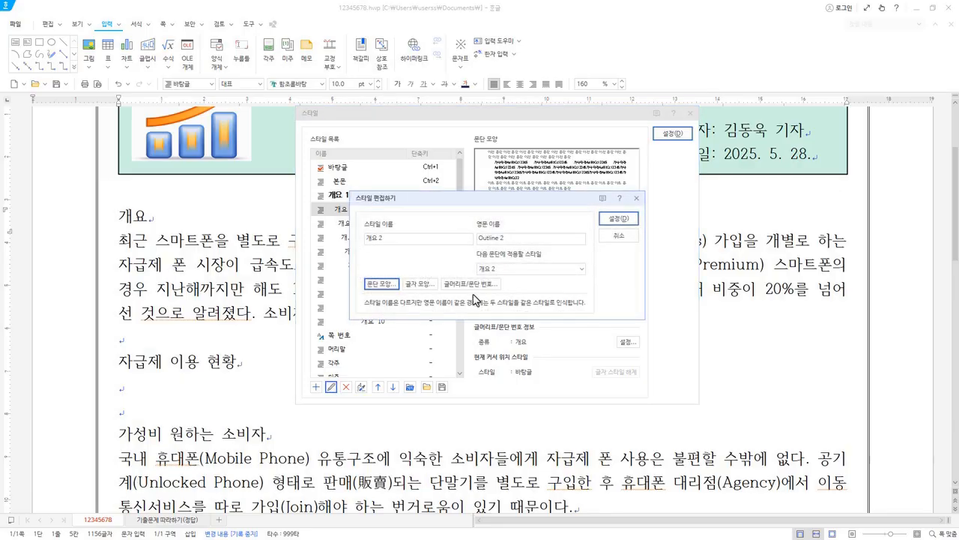
{"action": "left_click", "coordinate": [382, 284]}
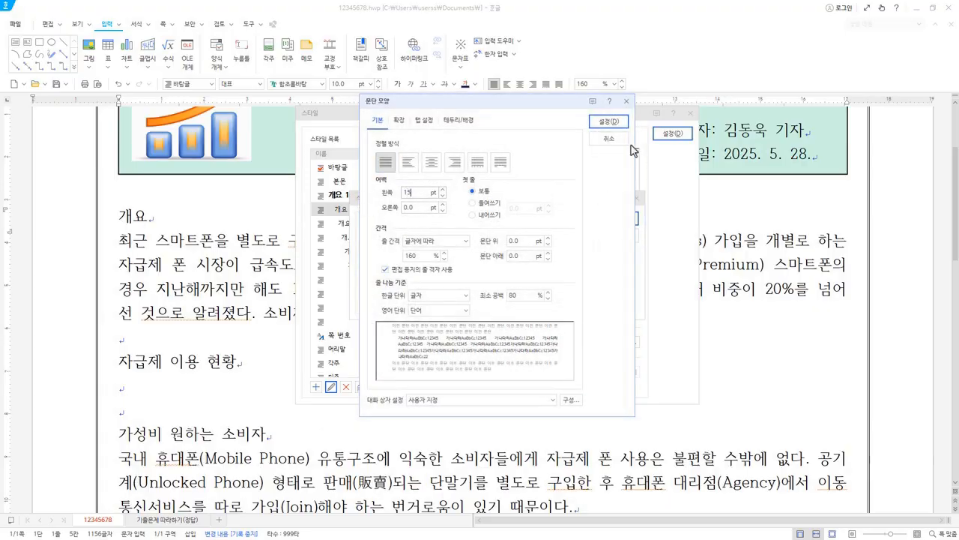
{"action": "left_click", "coordinate": [611, 123]}
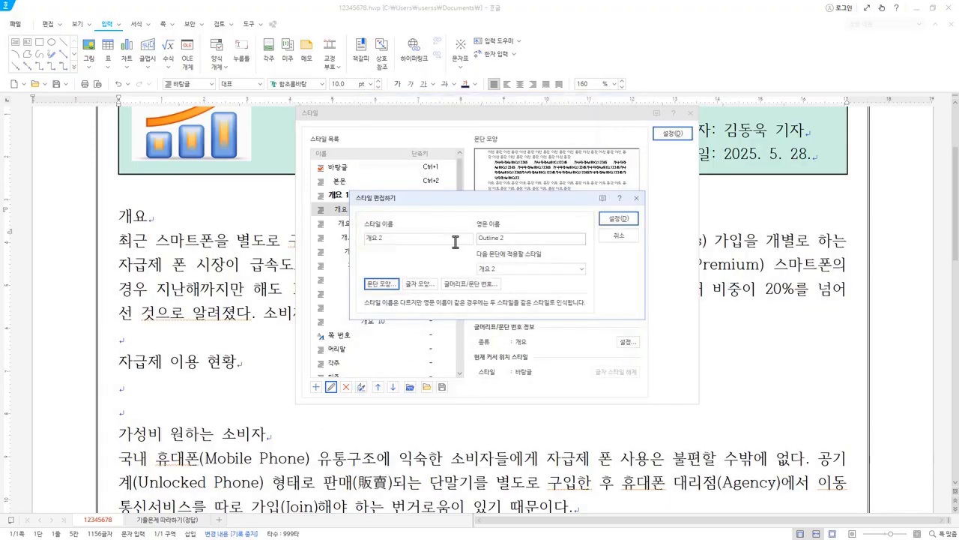
{"action": "left_click", "coordinate": [619, 218]}
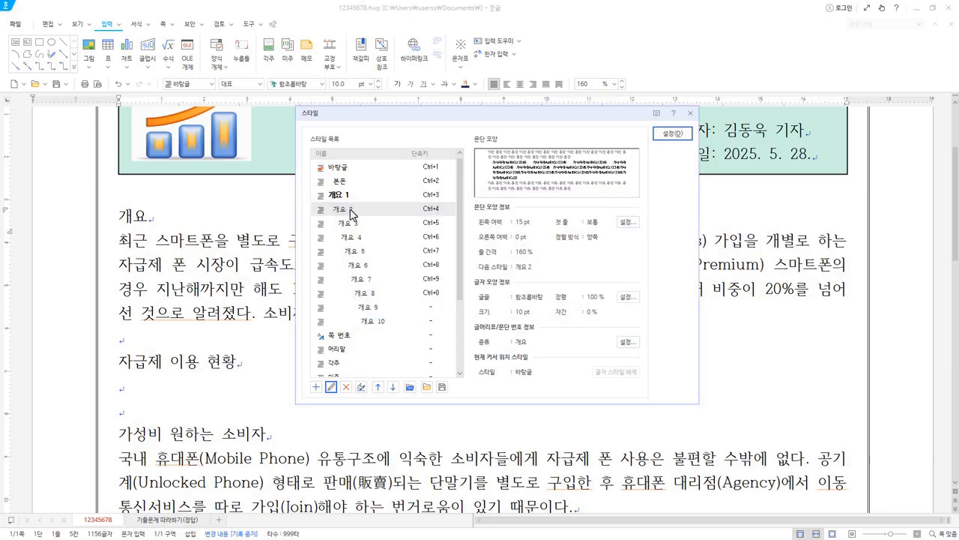
Step: Start a new paragraph style named 표제목 and set its paragraph alignment to centered
{"action": "left_click", "coordinate": [318, 387]}
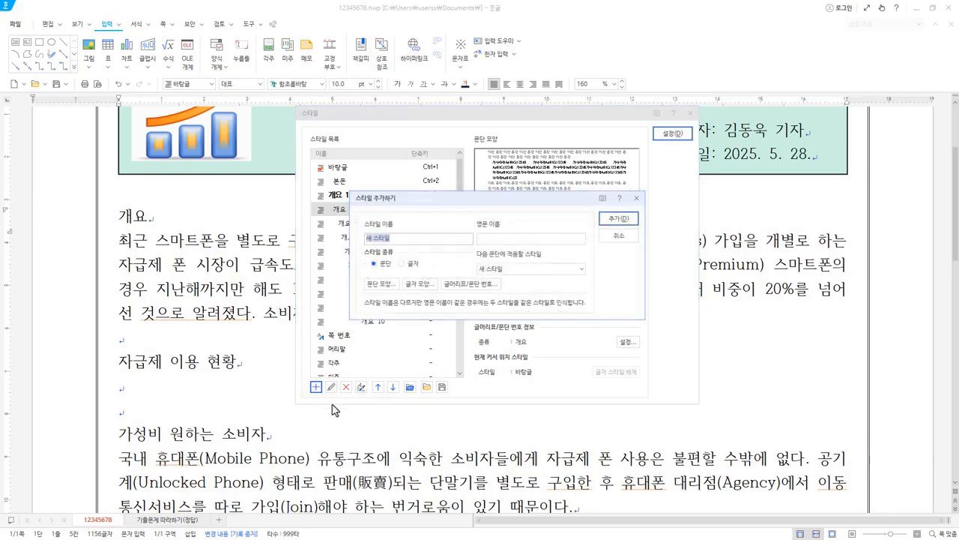
{"action": "type", "text": "ㅌ"}
{"action": "left_click", "coordinate": [490, 242]}
{"action": "left_click", "coordinate": [462, 241]}
{"action": "left_click", "coordinate": [390, 290]}
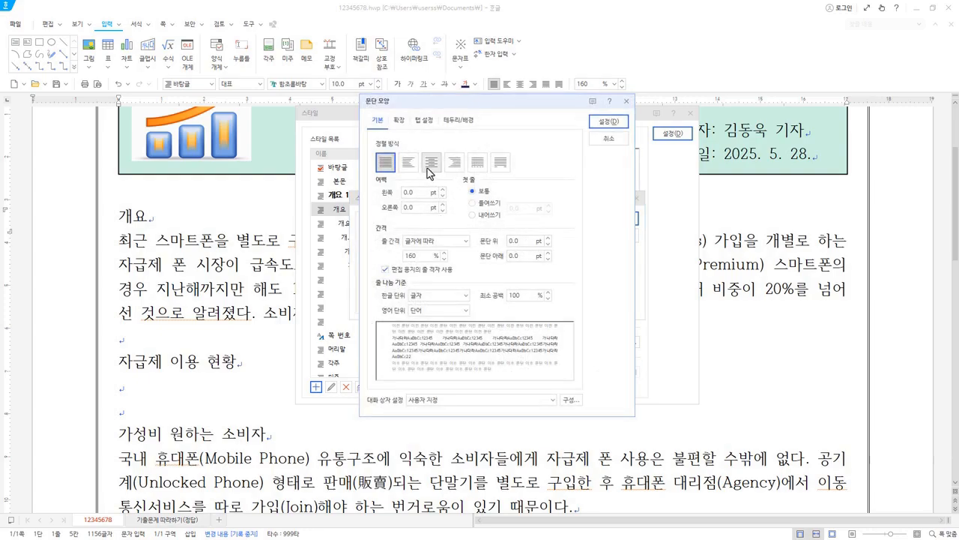
{"action": "left_click", "coordinate": [431, 161]}
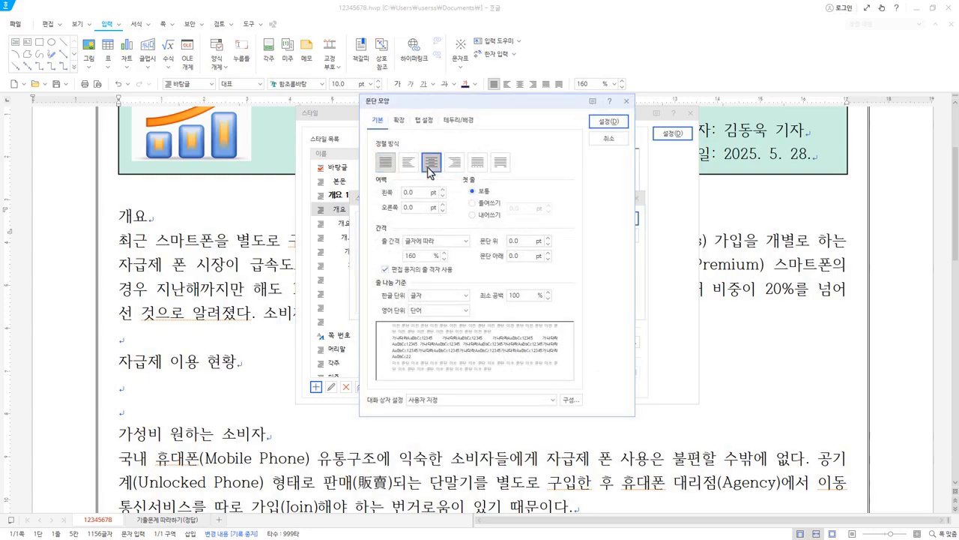
{"action": "left_click", "coordinate": [611, 122]}
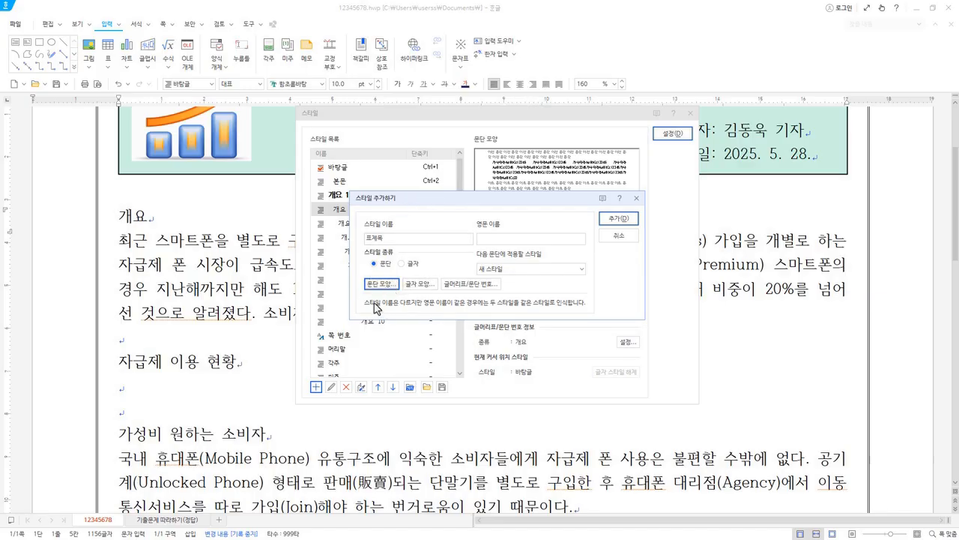
Step: Give the new 표제목 style the bold font 한컴돋움 and add it to the style list
{"action": "left_click", "coordinate": [418, 285]}
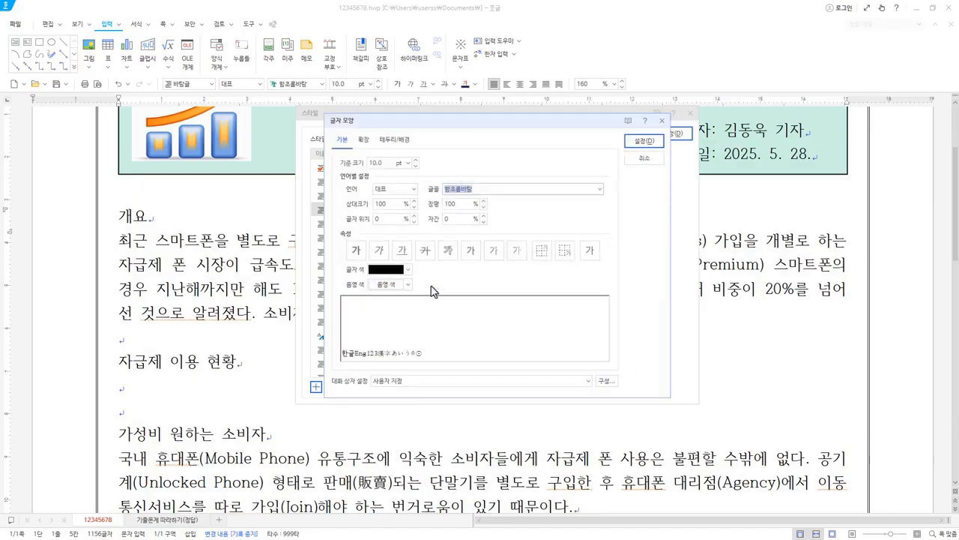
{"action": "type", "text": "돋움"}
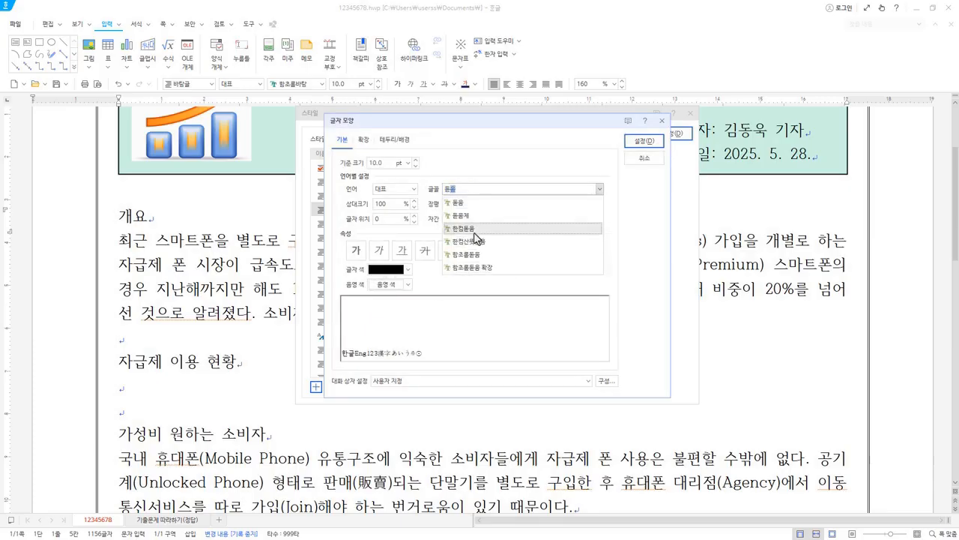
{"action": "left_click", "coordinate": [474, 229]}
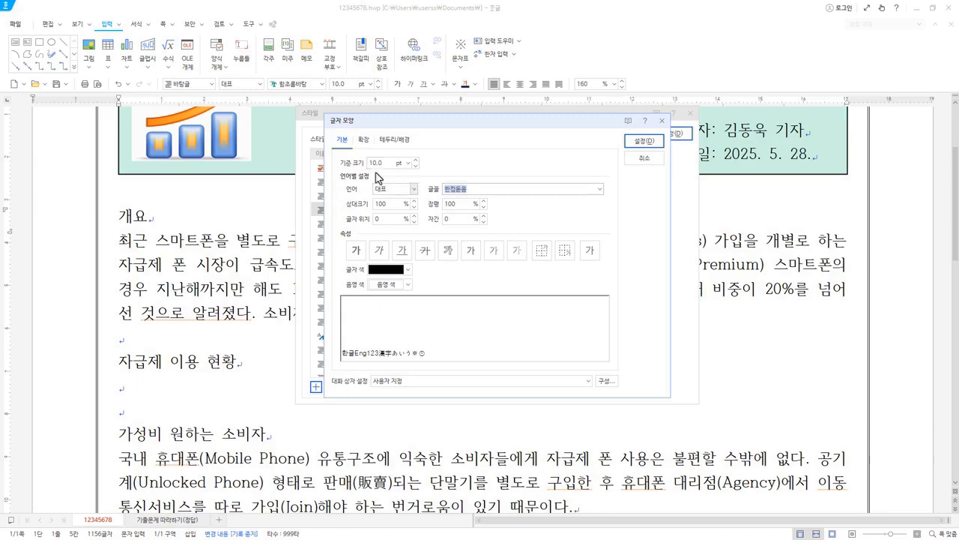
{"action": "left_click", "coordinate": [357, 252]}
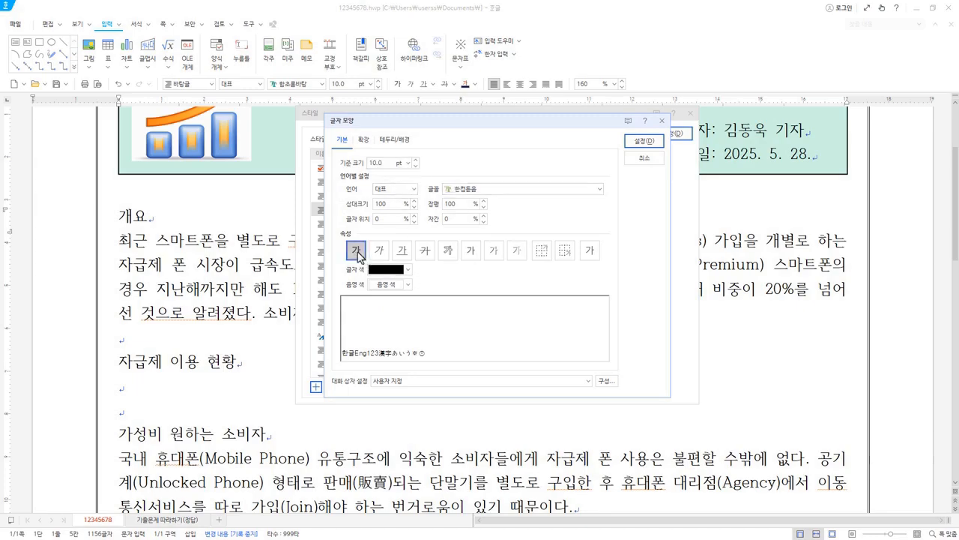
{"action": "left_click", "coordinate": [657, 139]}
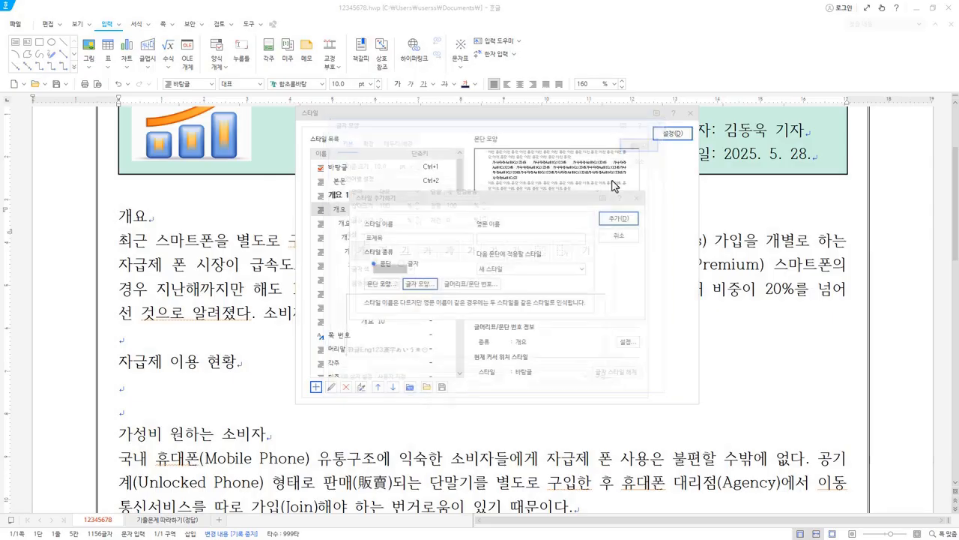
{"action": "left_click", "coordinate": [619, 219]}
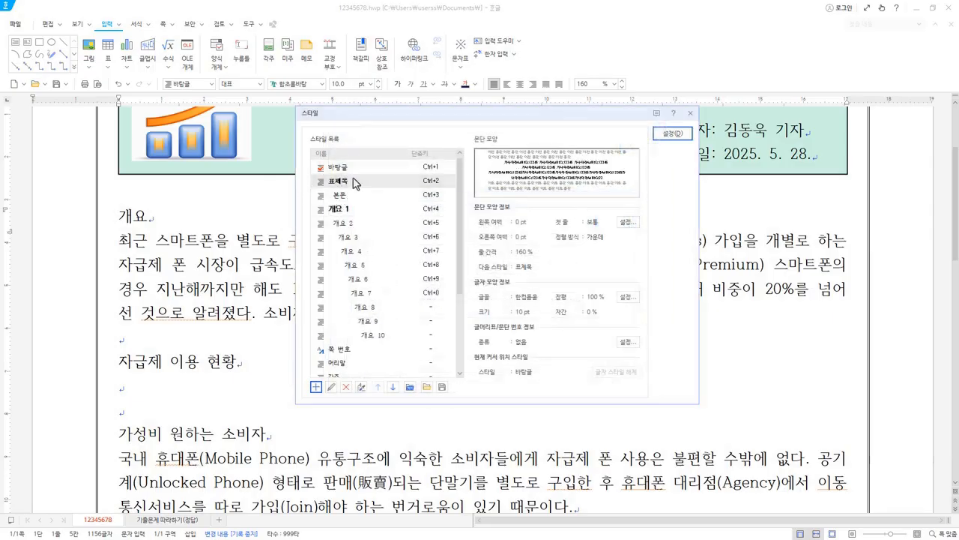
Step: Add a new paragraph style named 참고문헌 1 with a first-line hanging indent (내어쓰기) of 20 pt
{"action": "left_click", "coordinate": [316, 387]}
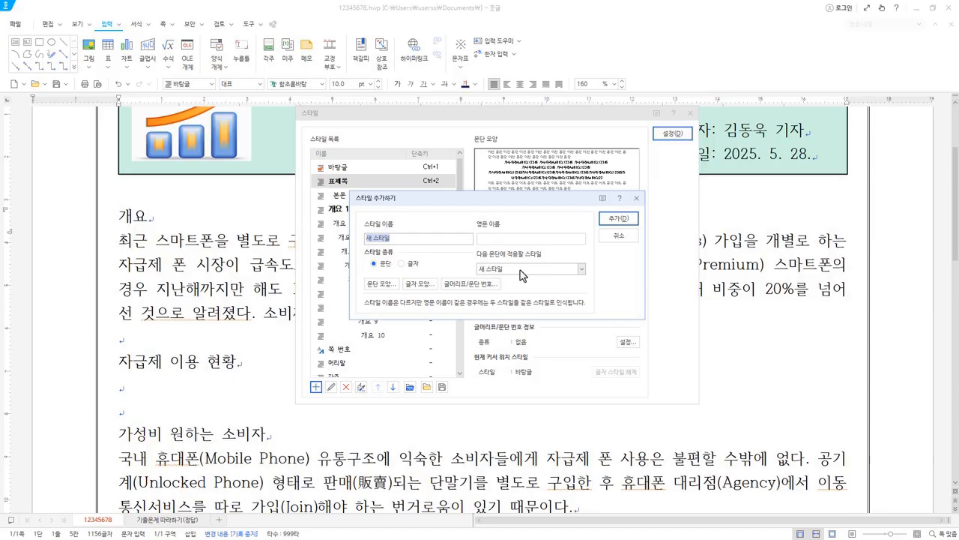
{"action": "type", "text": "참고문헌 1"}
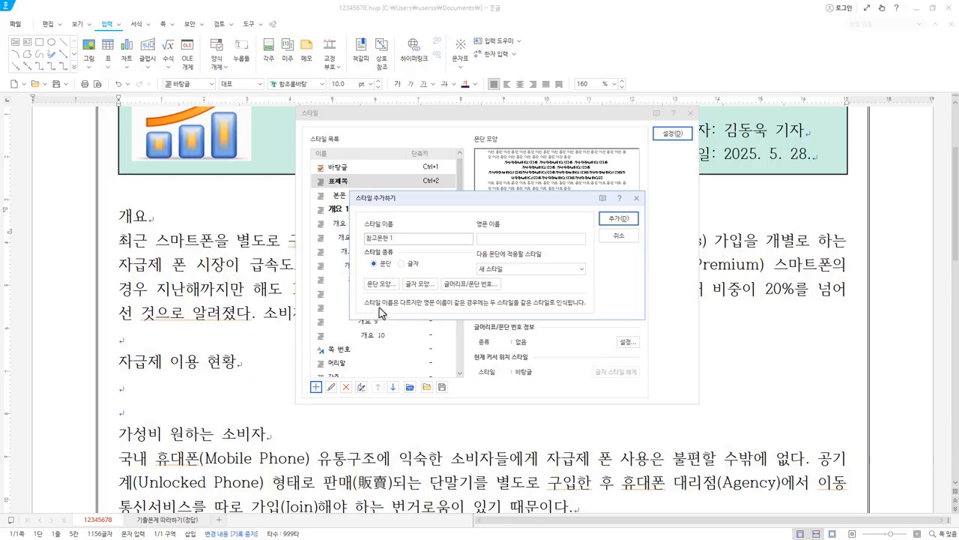
{"action": "left_click", "coordinate": [383, 284]}
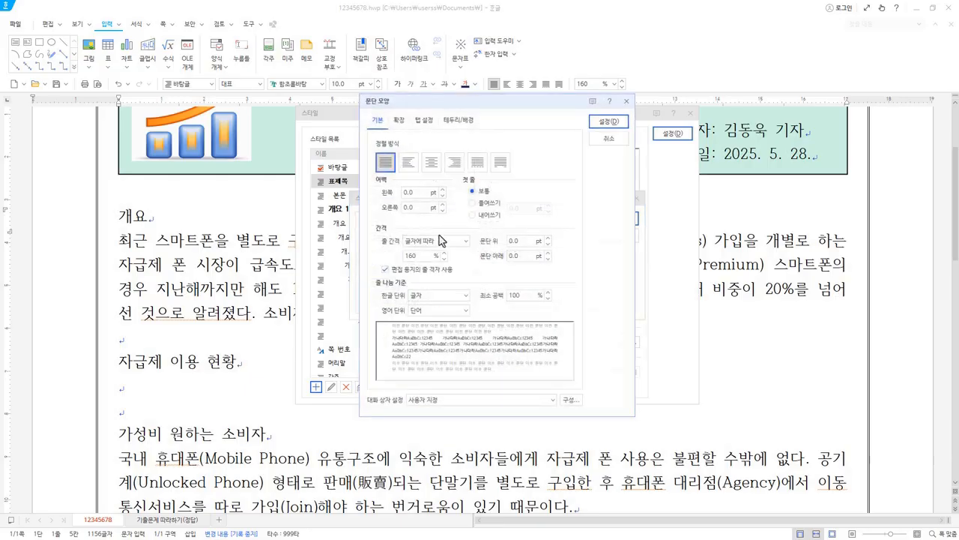
{"action": "left_click", "coordinate": [482, 217]}
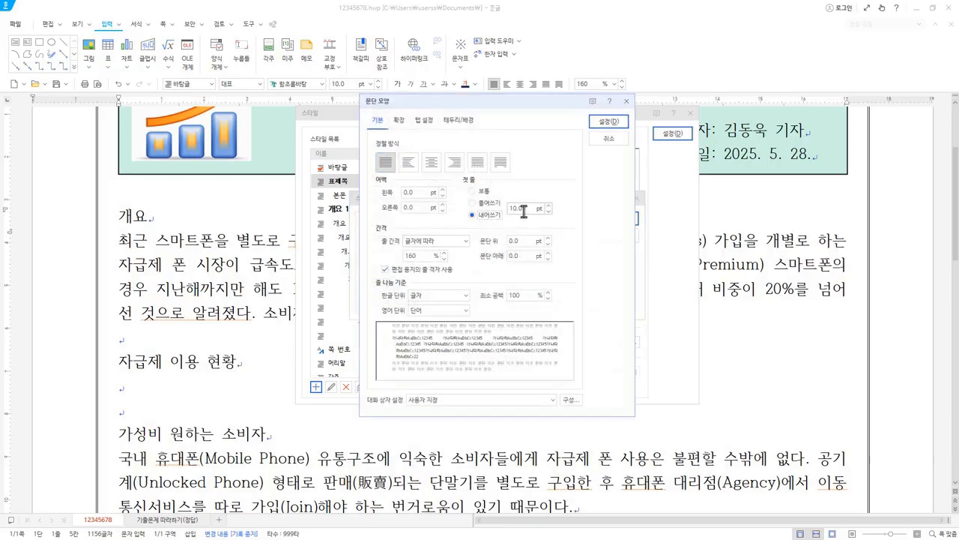
{"action": "type", "text": "20"}
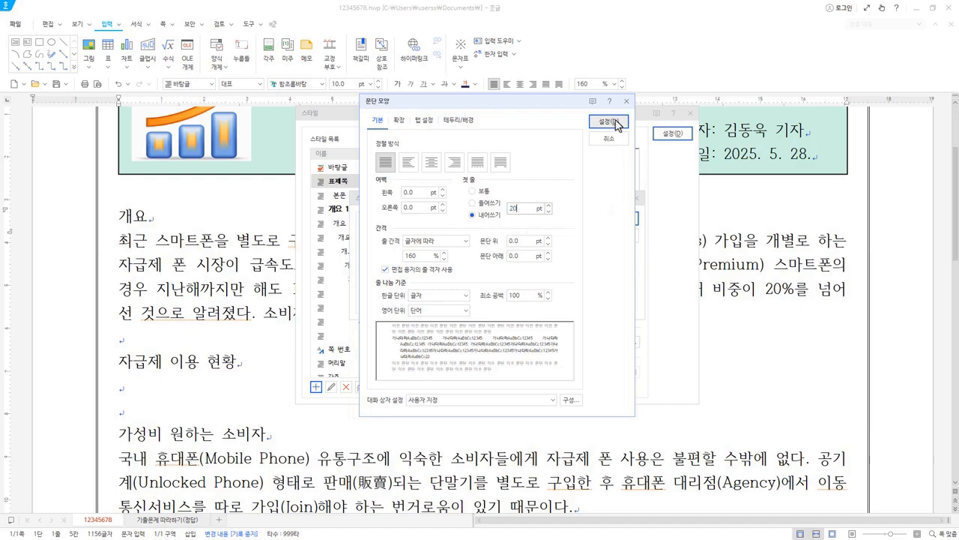
{"action": "left_click", "coordinate": [611, 121]}
{"action": "left_click", "coordinate": [621, 219]}
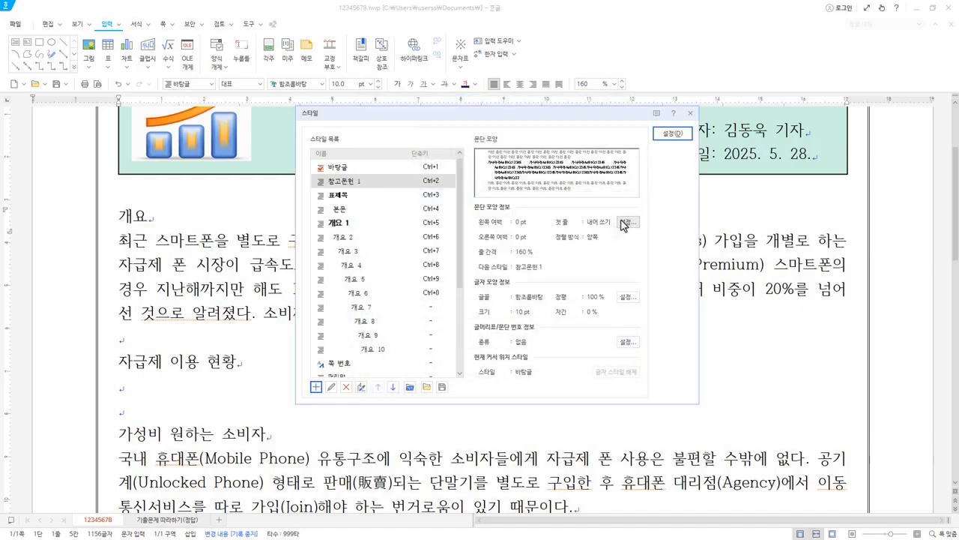
Step: Add a new character-type (글자) style named 참고문헌 2 with the shadow attribute, and close the style settings
{"action": "left_click", "coordinate": [316, 387]}
{"action": "type", "text": "참고문헌 2"}
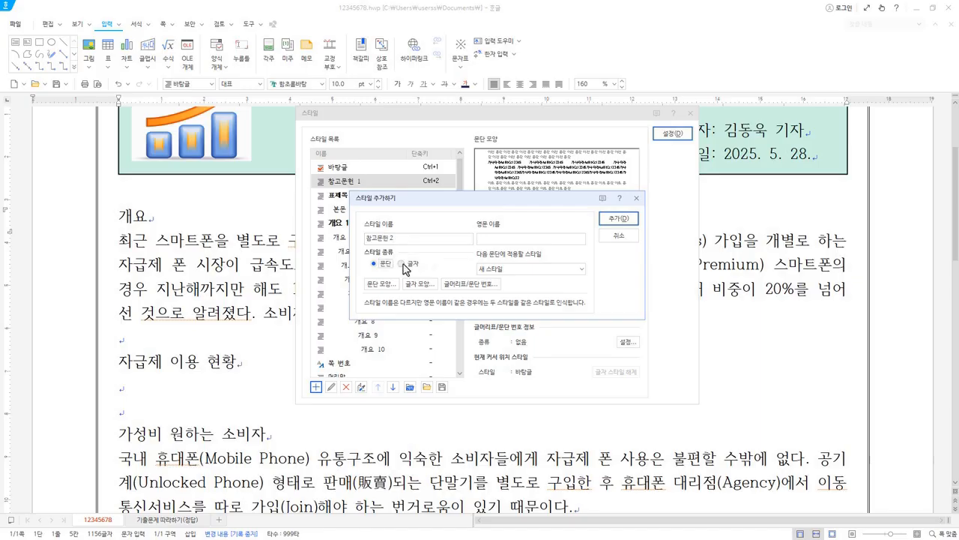
{"action": "left_click", "coordinate": [403, 264]}
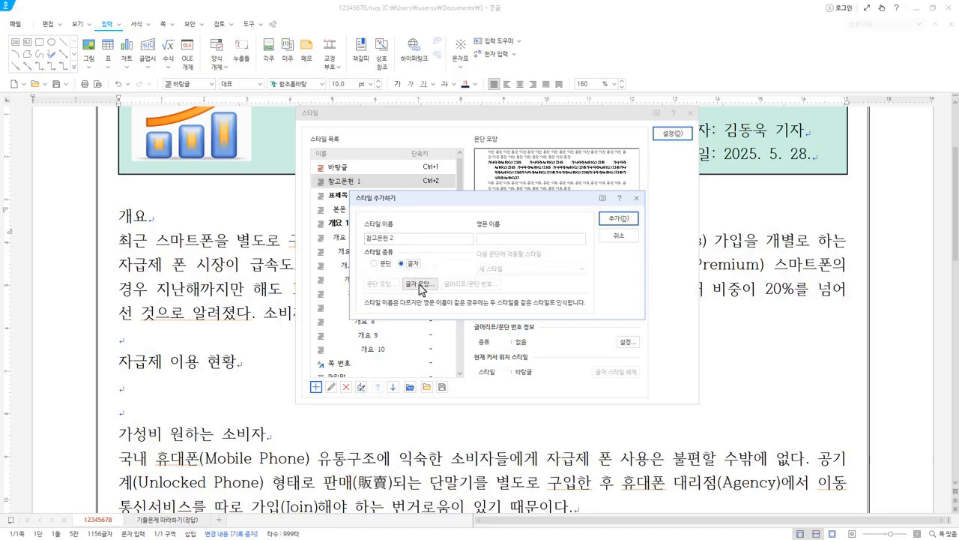
{"action": "left_click", "coordinate": [420, 285]}
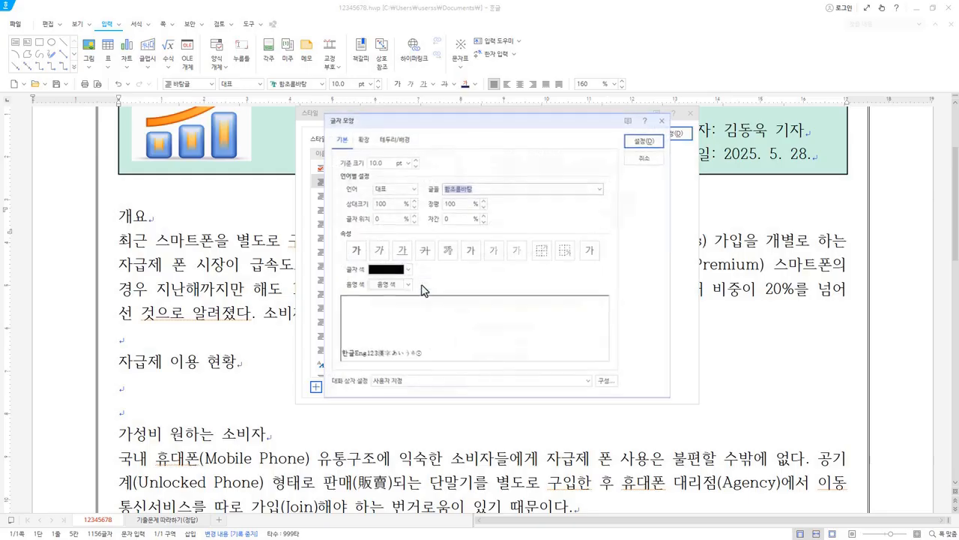
{"action": "left_click", "coordinate": [471, 259]}
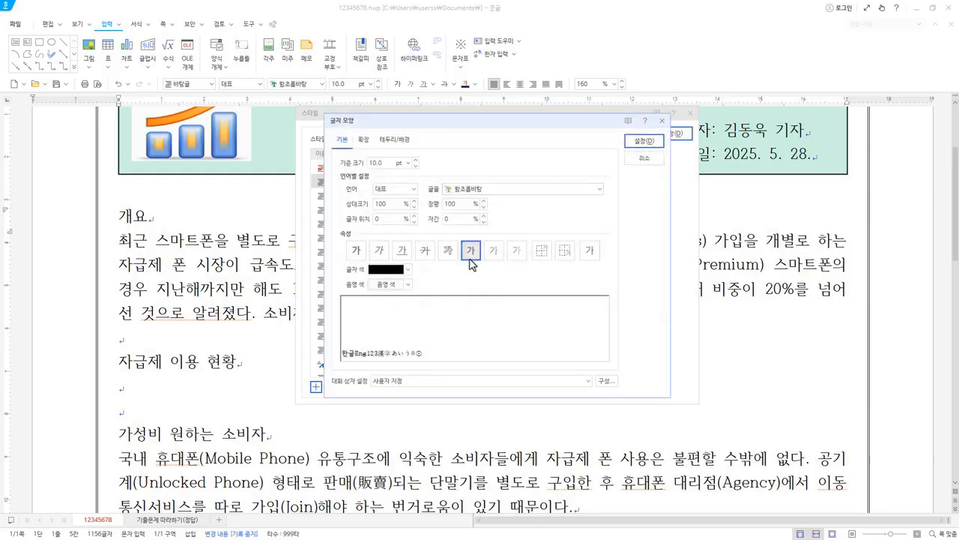
{"action": "left_click", "coordinate": [644, 141]}
{"action": "left_click", "coordinate": [620, 218]}
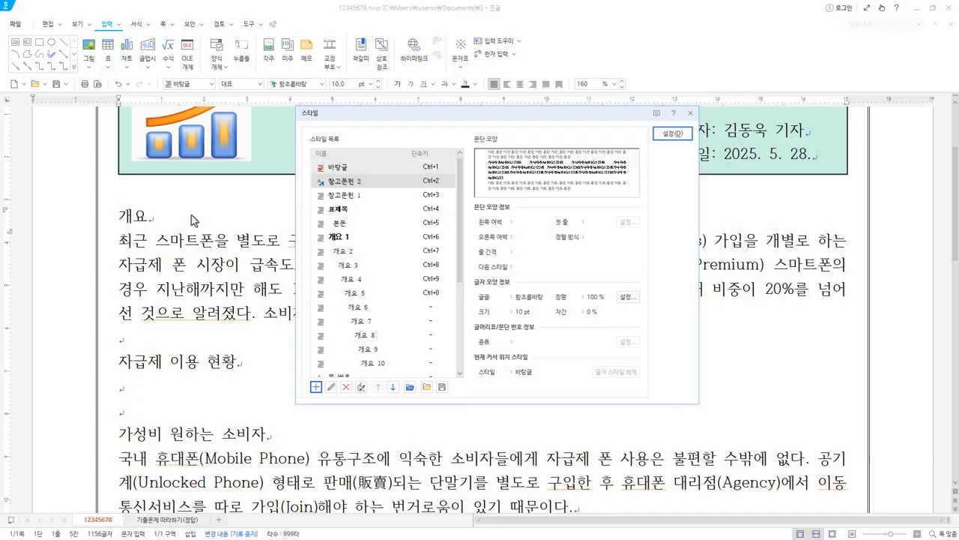
{"action": "left_click", "coordinate": [363, 196]}
{"action": "left_click", "coordinate": [364, 183]}
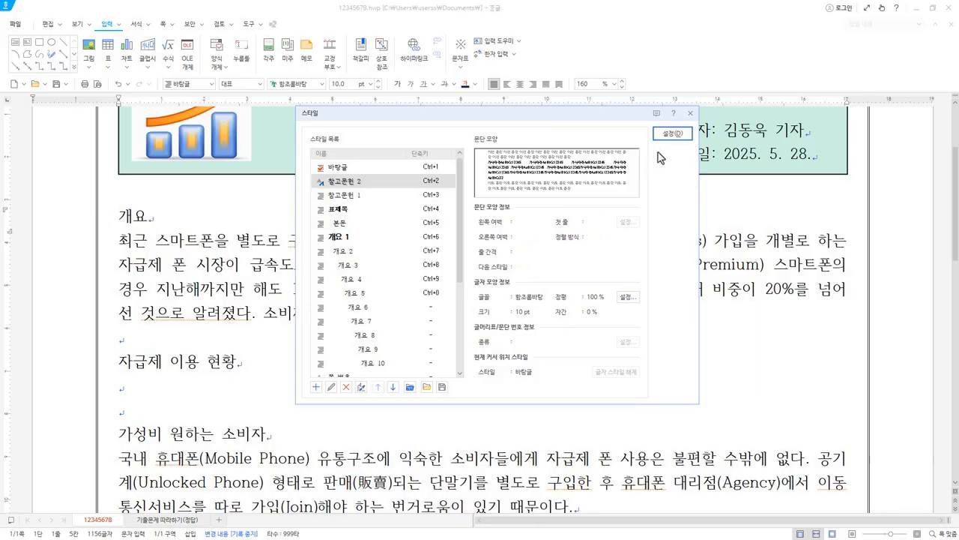
{"action": "left_click", "coordinate": [690, 113]}
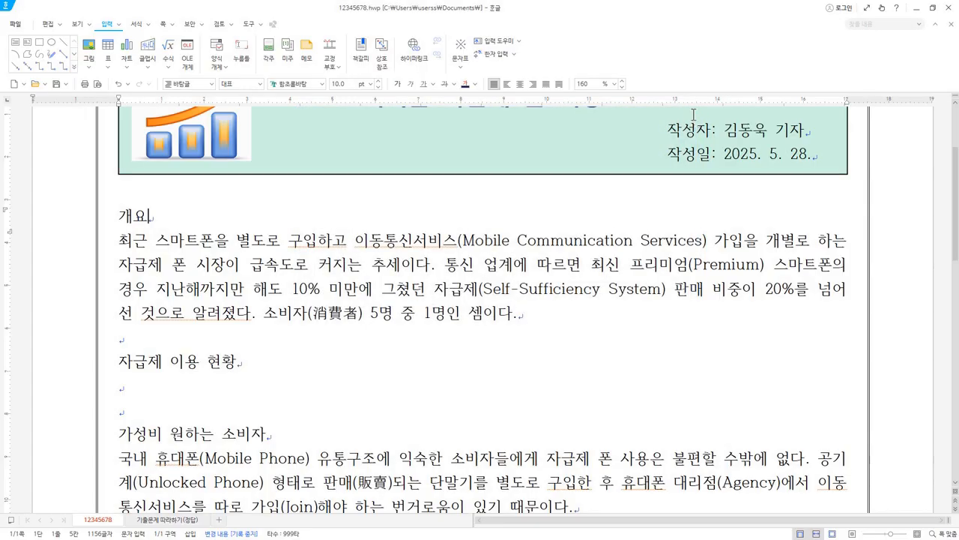
Step: Apply the 개요 1 style to the heading 개요 below the title box
{"action": "left_click", "coordinate": [213, 85]}
{"action": "left_click", "coordinate": [214, 86]}
{"action": "left_click", "coordinate": [99, 218]}
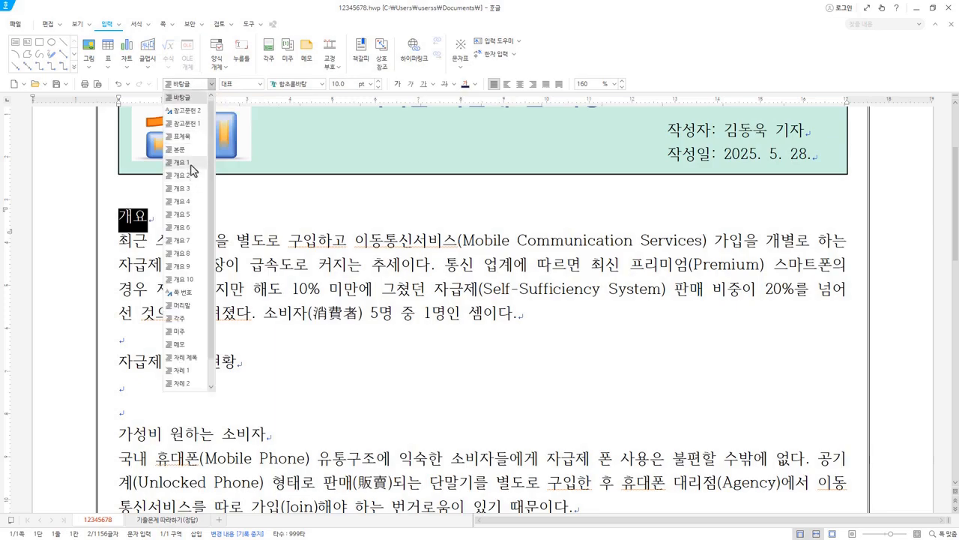
{"action": "left_click", "coordinate": [192, 169]}
Step: Apply the 표제목 style to the table title 자급제 이용 현황
{"action": "scroll", "coordinate": [178, 349], "scroll_direction": "down", "scroll_amount": 3}
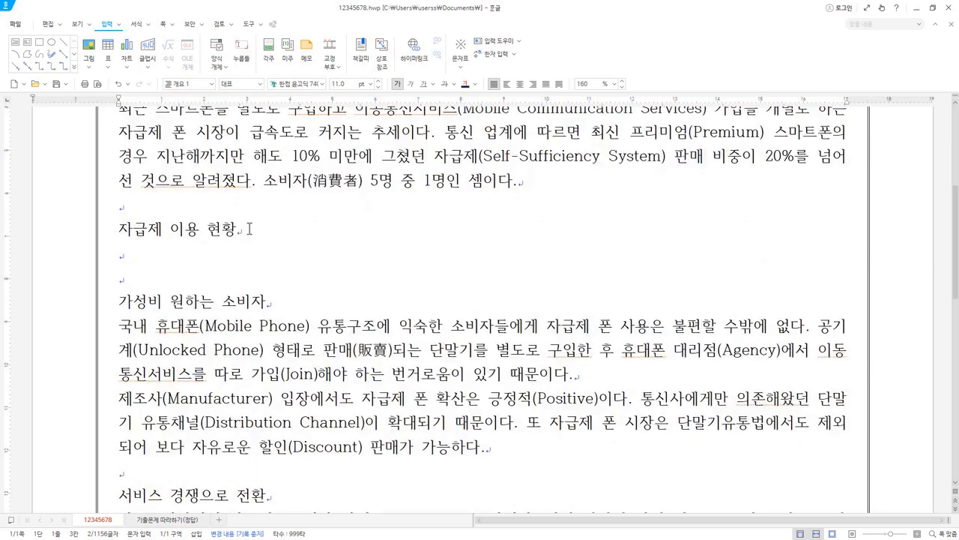
{"action": "left_click_drag", "start_coordinate": [248, 226], "coordinate": [103, 229]}
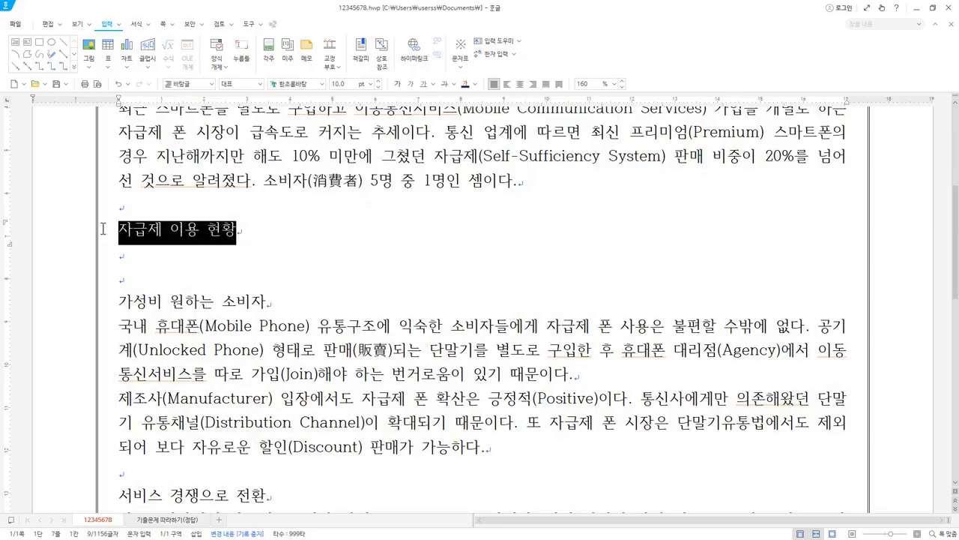
{"action": "left_click", "coordinate": [213, 84]}
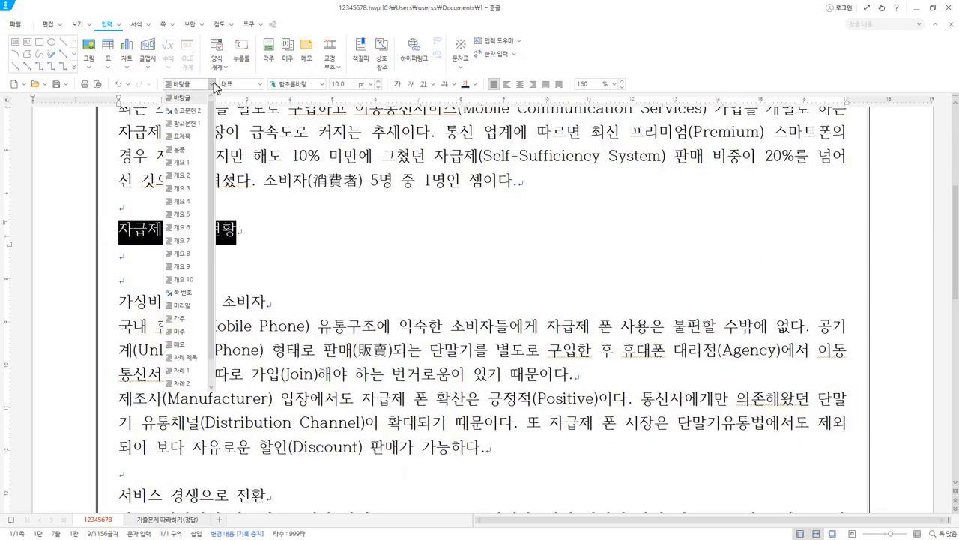
{"action": "left_click", "coordinate": [199, 142]}
{"action": "left_click", "coordinate": [420, 233]}
Step: Apply 표제목 to the table title together with the blank line above it, and reset that blank line to 바탕글
{"action": "left_click_drag", "start_coordinate": [580, 227], "coordinate": [120, 213]}
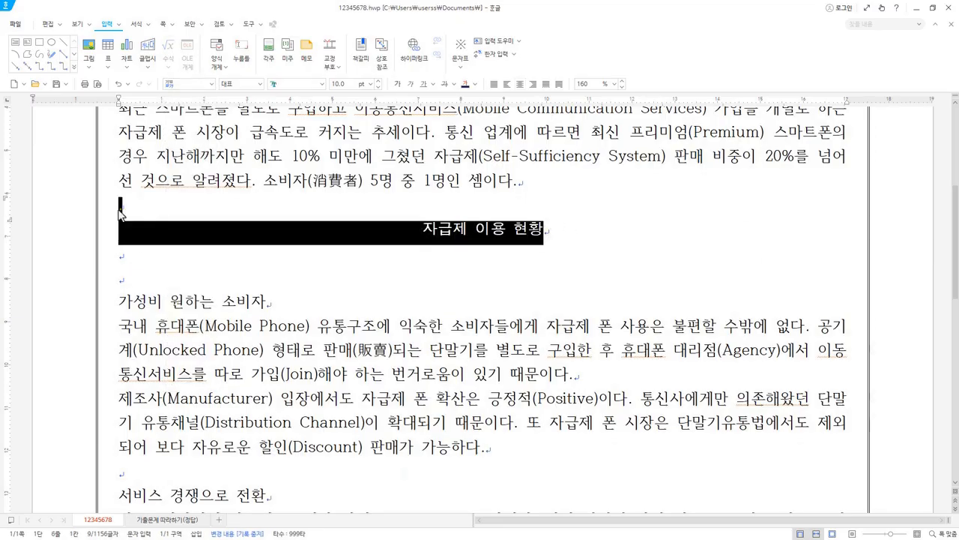
{"action": "left_click", "coordinate": [212, 84]}
{"action": "left_click", "coordinate": [188, 141]}
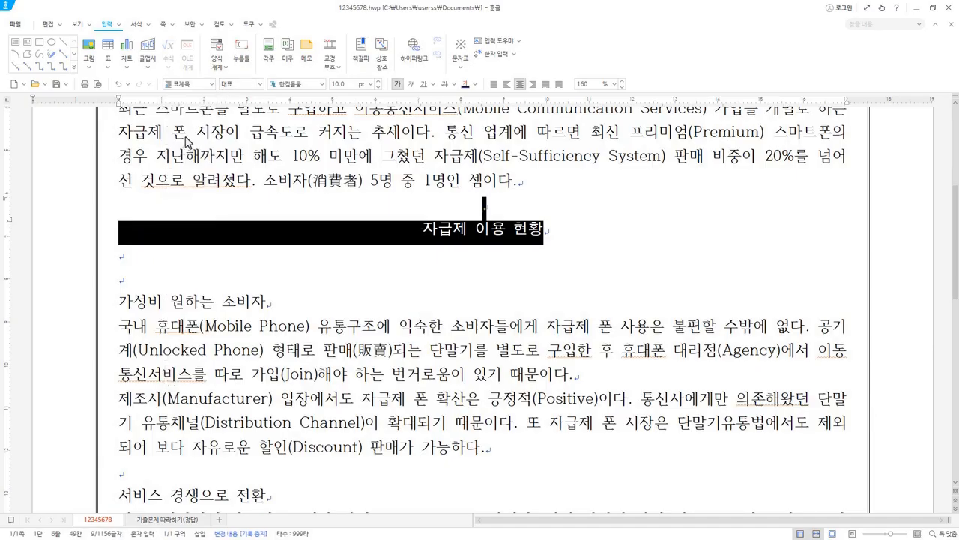
{"action": "left_click", "coordinate": [474, 208]}
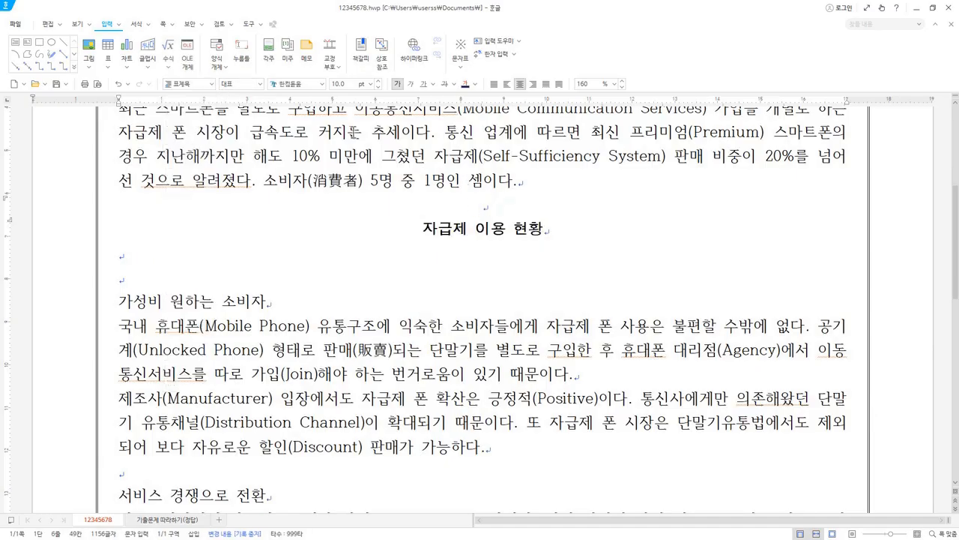
{"action": "left_click", "coordinate": [569, 206]}
{"action": "key", "text": "ctrl+1"}
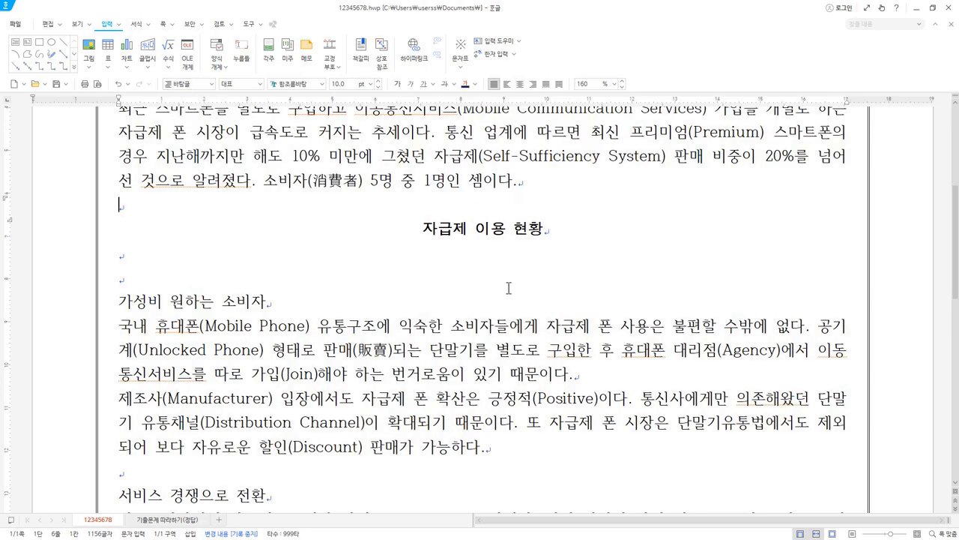
{"action": "left_click_drag", "start_coordinate": [580, 235], "coordinate": [421, 234]}
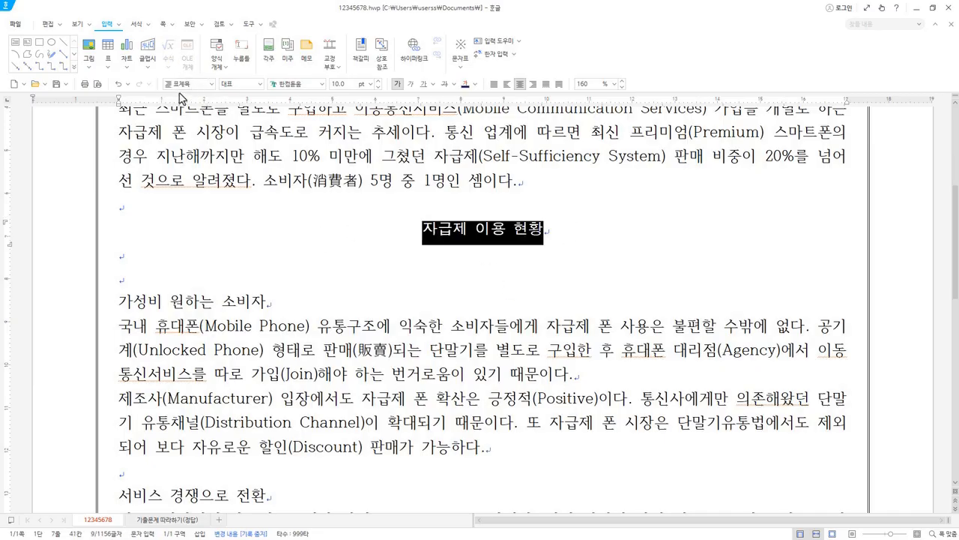
{"action": "left_click", "coordinate": [291, 273]}
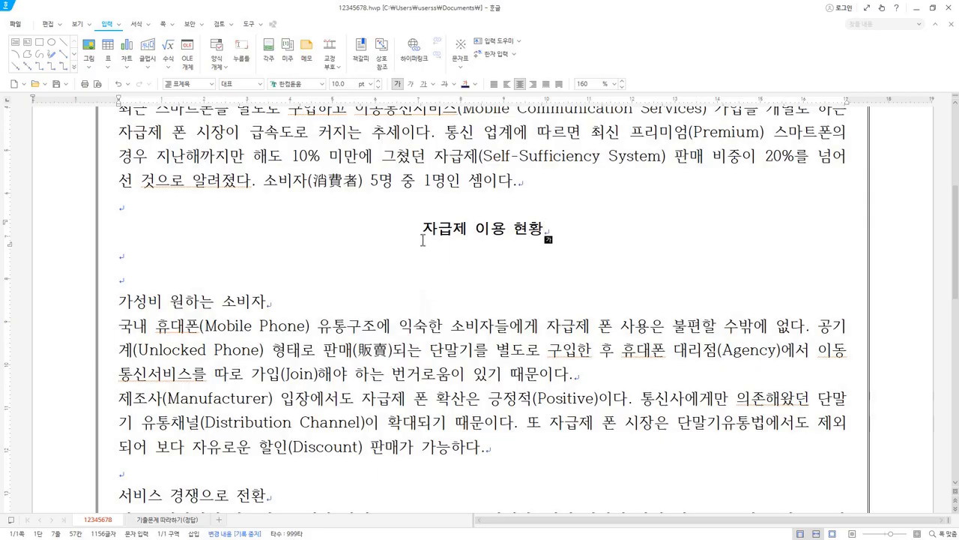
{"action": "left_click_drag", "start_coordinate": [421, 230], "coordinate": [502, 271]}
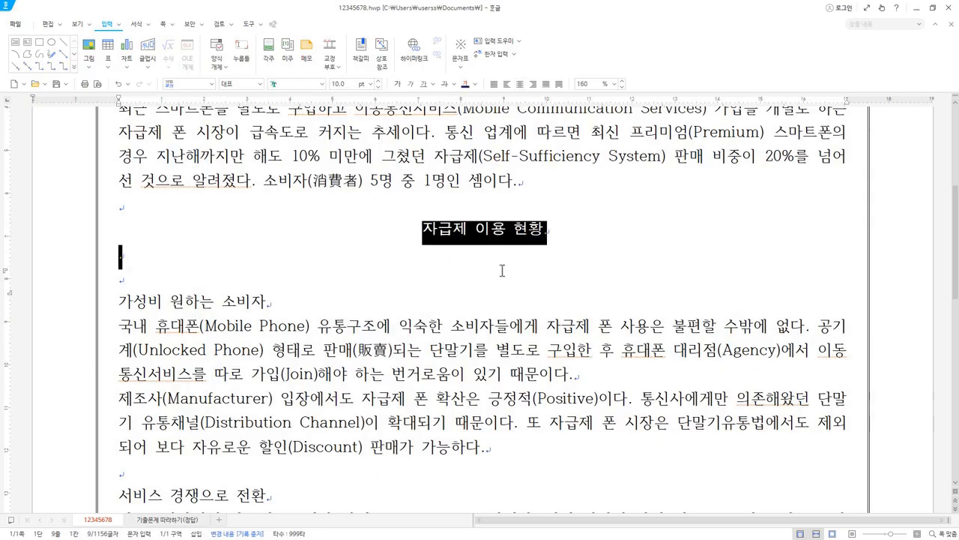
{"action": "left_click", "coordinate": [425, 229]}
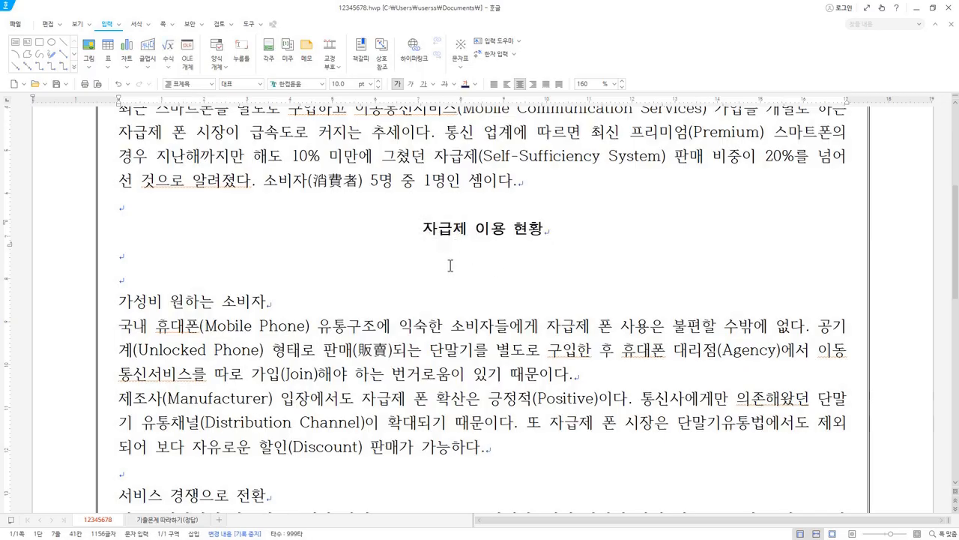
Step: Apply the 개요 1 style to the headings 가성비 원하는 소비자 and 서비스 경쟁으로 전환
{"action": "left_click_drag", "start_coordinate": [297, 303], "coordinate": [87, 304]}
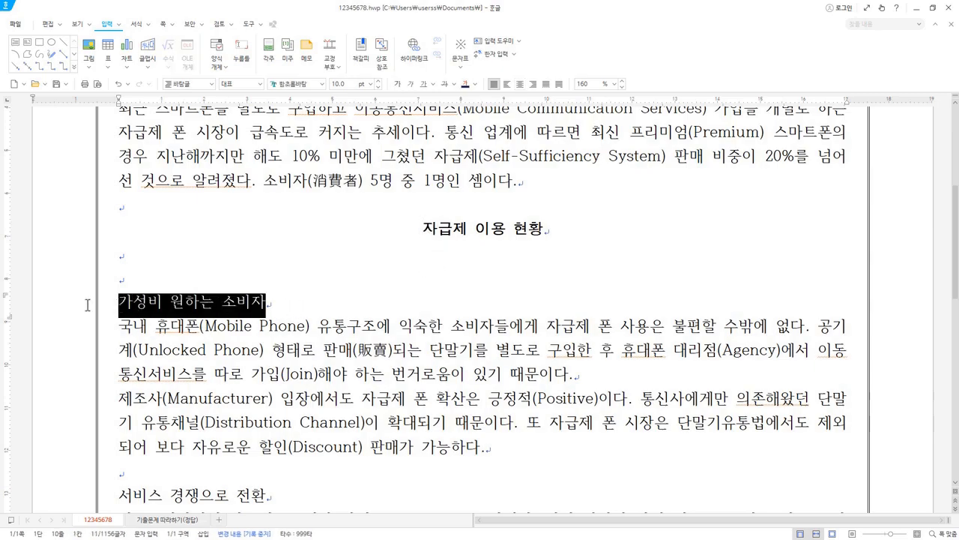
{"action": "left_click", "coordinate": [211, 84]}
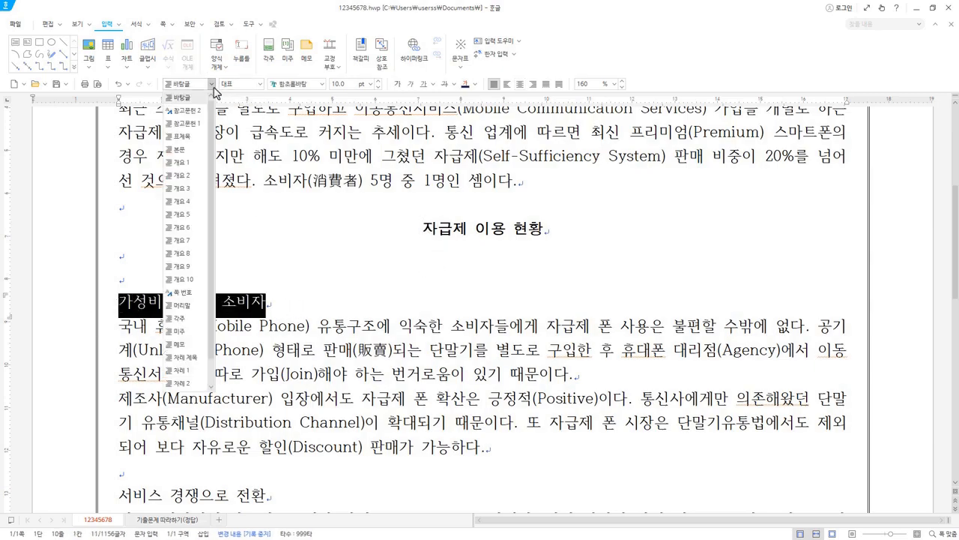
{"action": "left_click", "coordinate": [193, 164]}
{"action": "scroll", "coordinate": [297, 332], "scroll_direction": "down", "scroll_amount": 3}
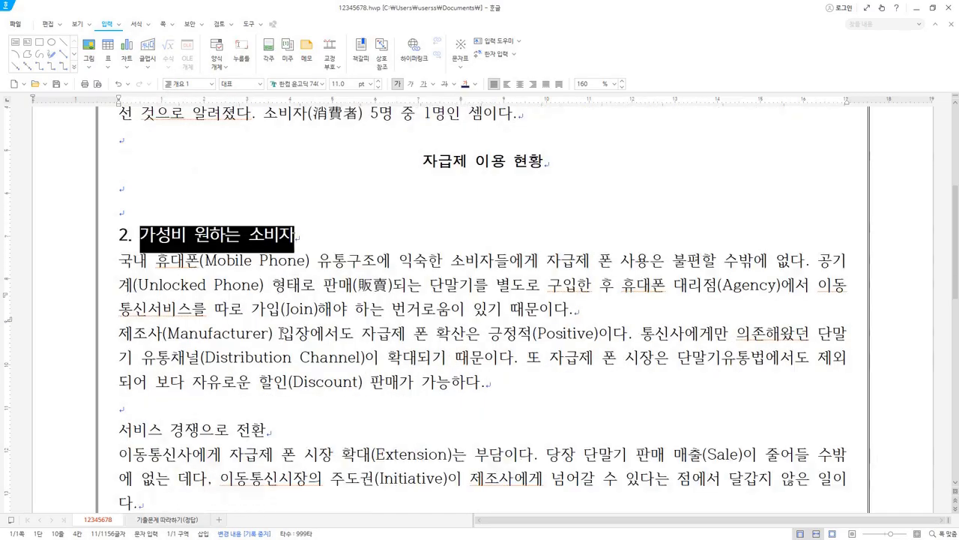
{"action": "left_click_drag", "start_coordinate": [303, 433], "coordinate": [119, 433]}
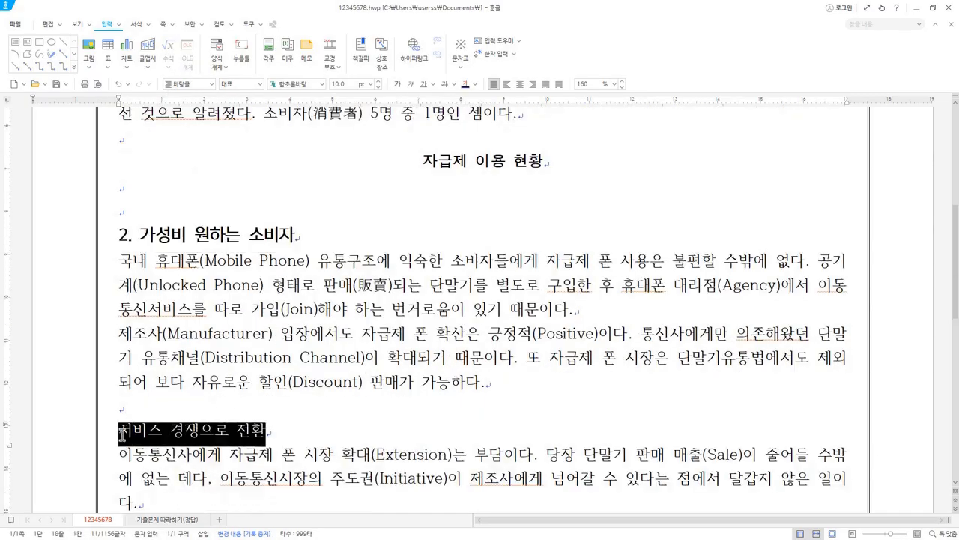
{"action": "left_click", "coordinate": [212, 84]}
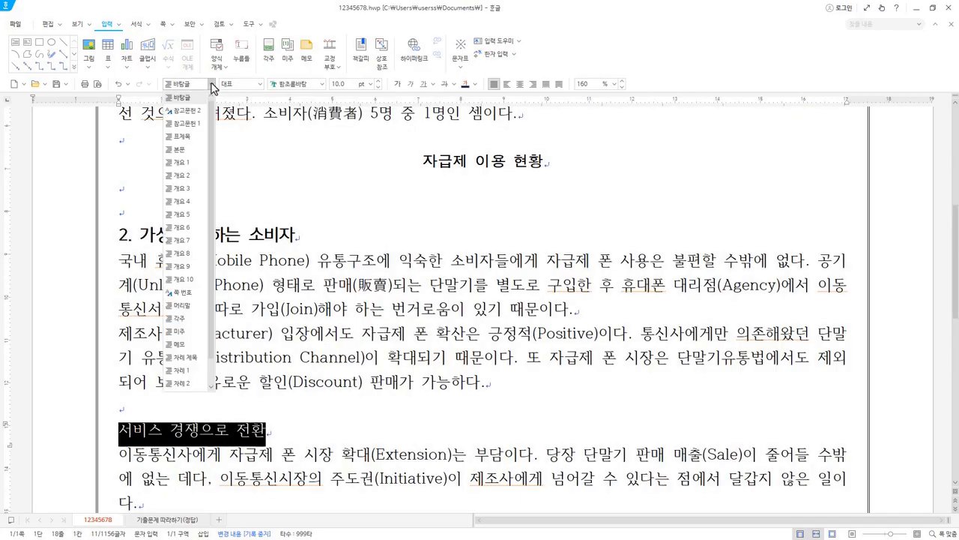
{"action": "left_click", "coordinate": [187, 162]}
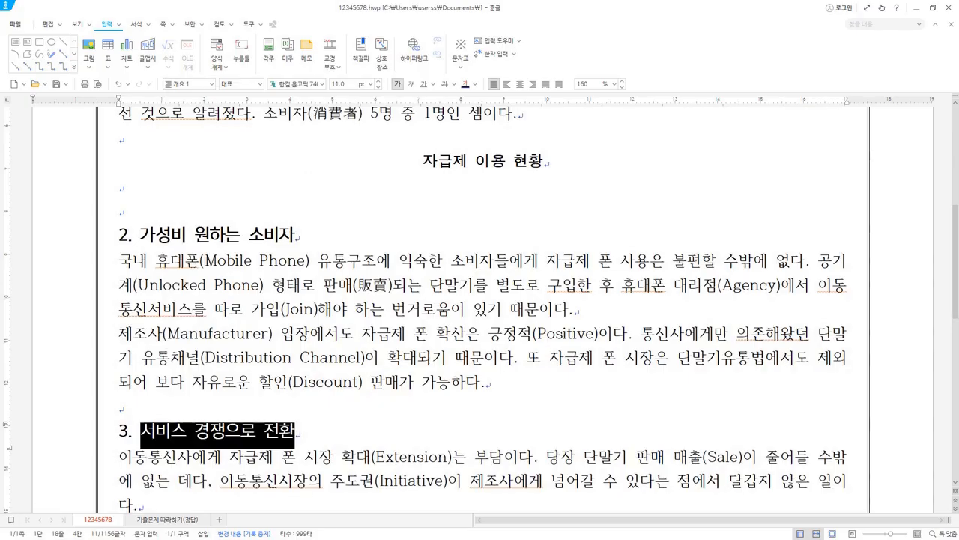
Step: Apply the 개요 2 style to the two body paragraphs under the heading 가성비 원하는 소비자
{"action": "scroll", "coordinate": [207, 217], "scroll_direction": "up", "scroll_amount": 5}
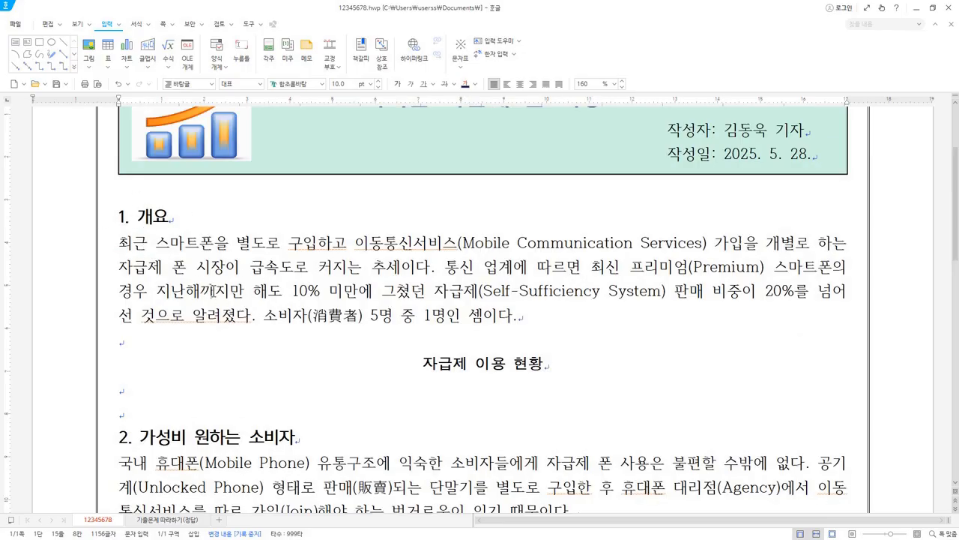
{"action": "scroll", "coordinate": [187, 294], "scroll_direction": "down", "scroll_amount": 5}
{"action": "left_click_drag", "start_coordinate": [119, 261], "coordinate": [518, 383]}
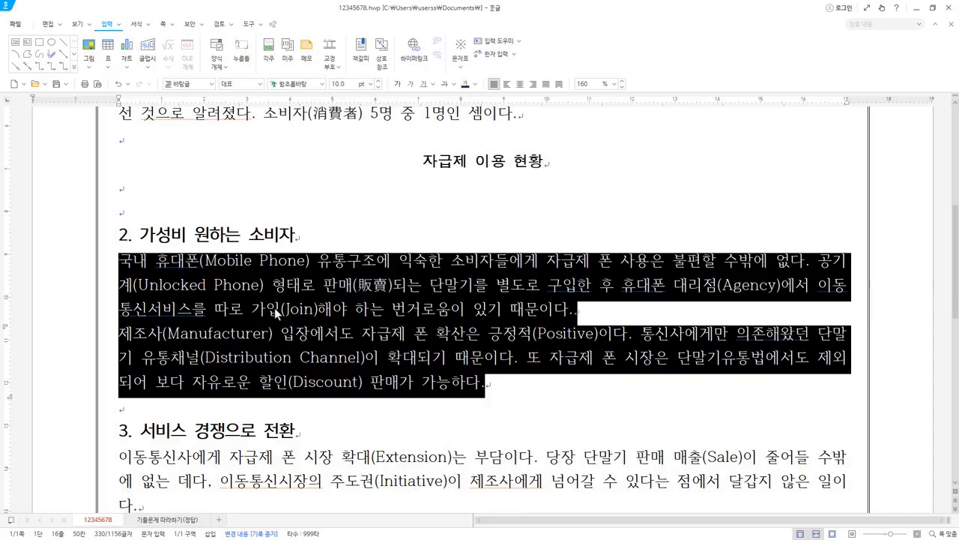
{"action": "key", "text": "F6"}
{"action": "left_click_drag", "start_coordinate": [520, 386], "coordinate": [119, 260]}
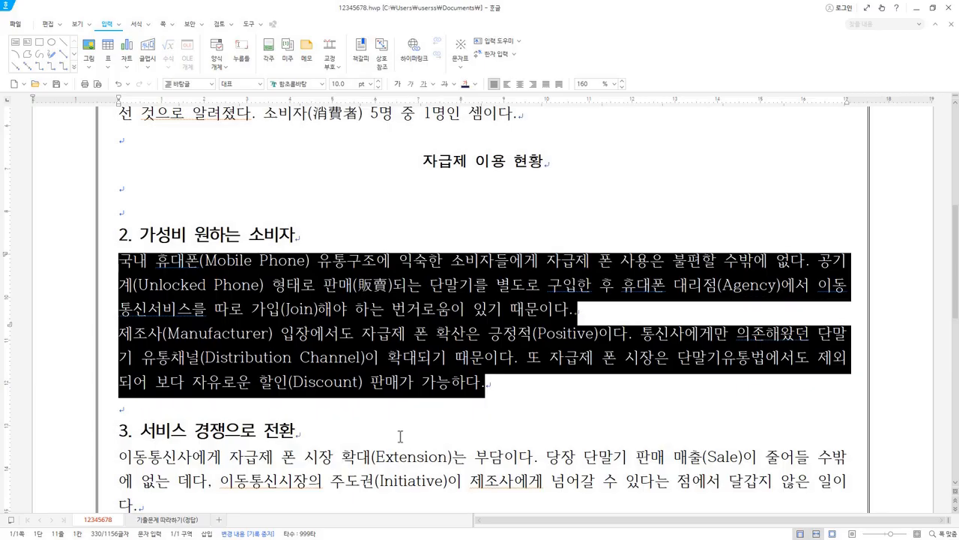
{"action": "left_click", "coordinate": [212, 84]}
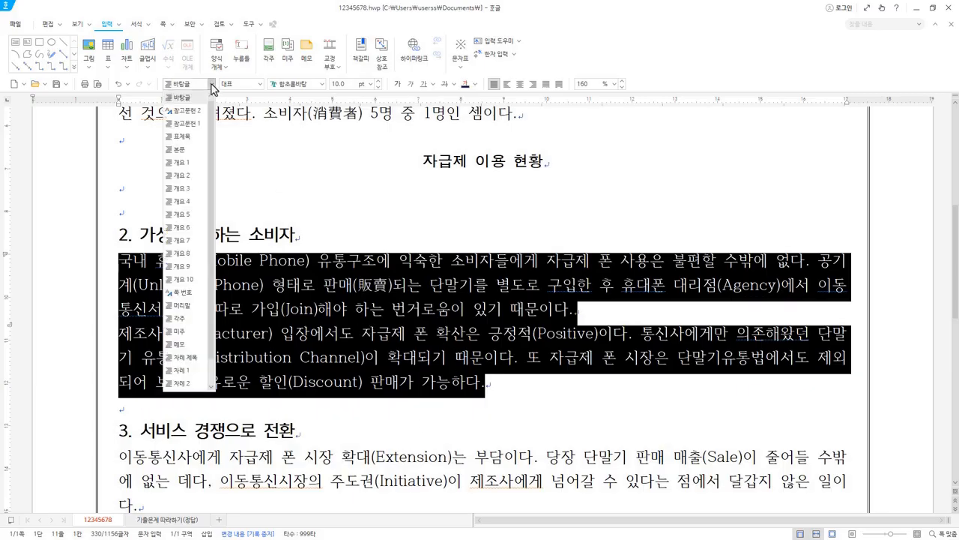
{"action": "left_click", "coordinate": [187, 175]}
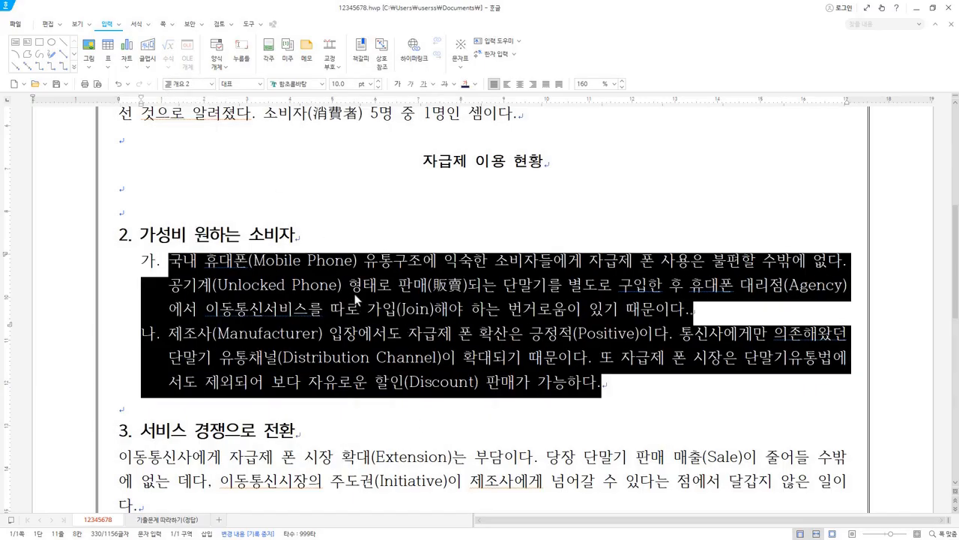
Step: Apply the 개요 2 style to the three body paragraphs under the heading 서비스 경쟁으로 전환
{"action": "scroll", "coordinate": [129, 314], "scroll_direction": "down", "scroll_amount": 6}
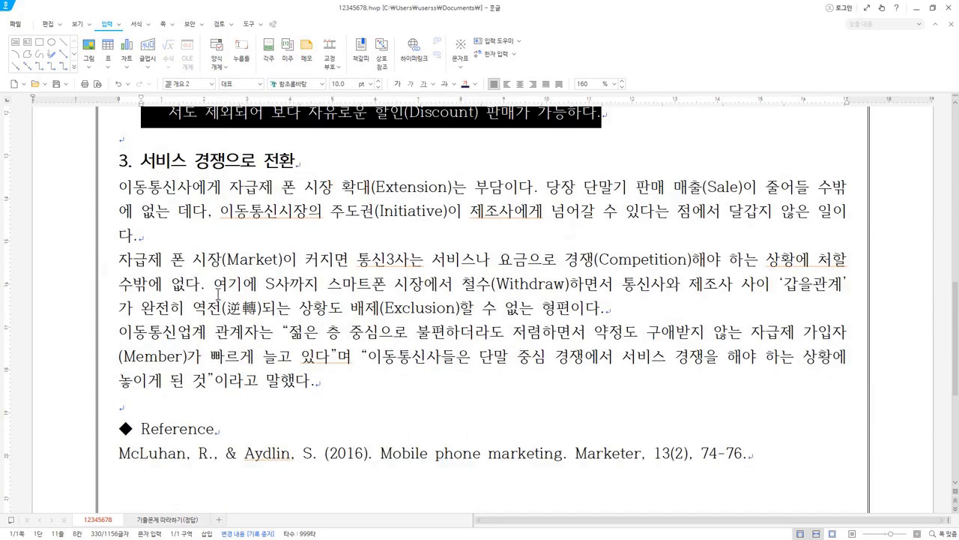
{"action": "left_click_drag", "start_coordinate": [337, 379], "coordinate": [117, 193]}
{"action": "left_click", "coordinate": [211, 84]}
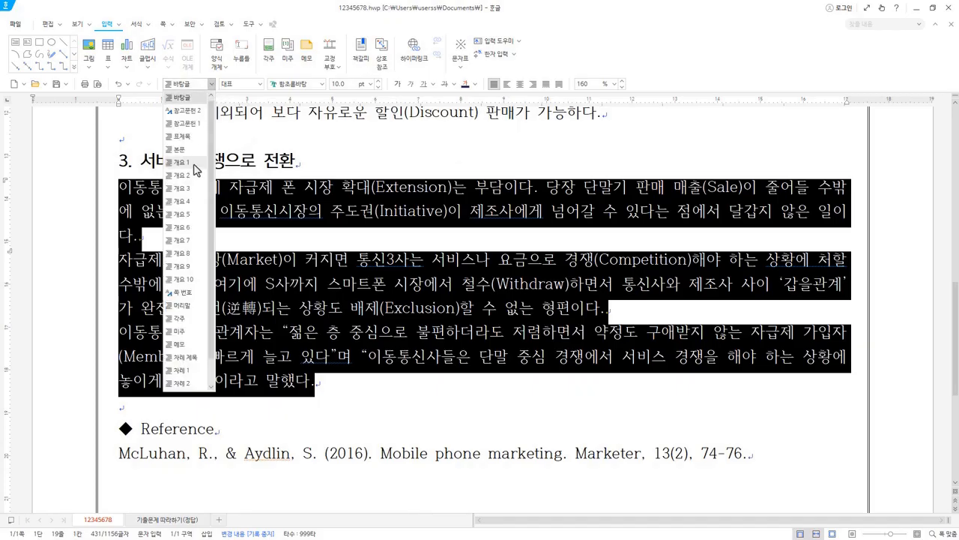
{"action": "left_click", "coordinate": [193, 178]}
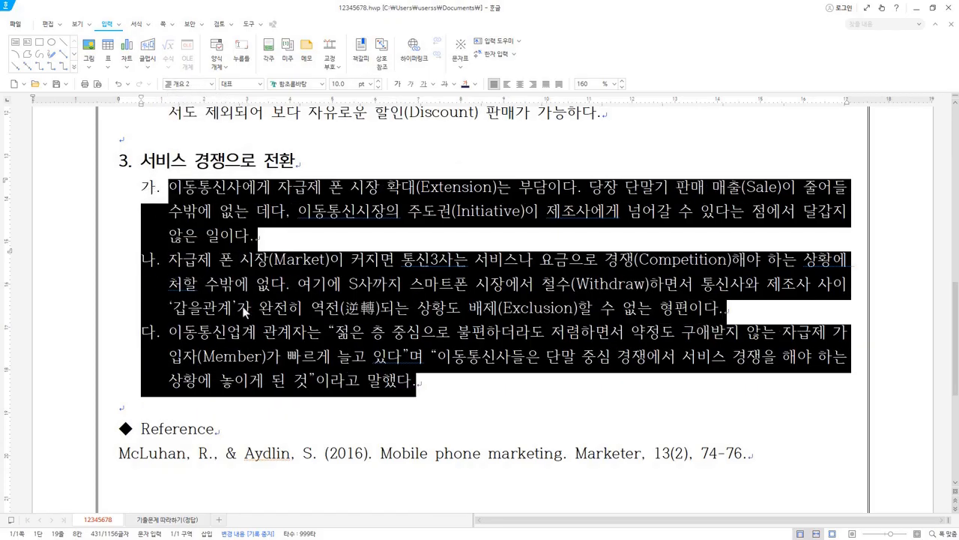
Step: Apply the 참고문헌 1 style to the citation line below the Reference heading
{"action": "scroll", "coordinate": [258, 322], "scroll_direction": "down", "scroll_amount": 1}
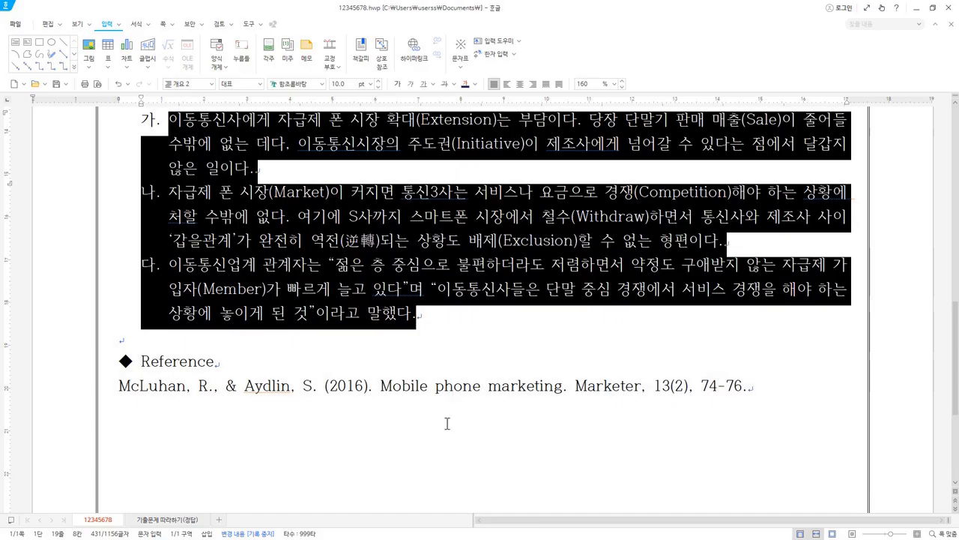
{"action": "left_click_drag", "start_coordinate": [216, 362], "coordinate": [119, 362]}
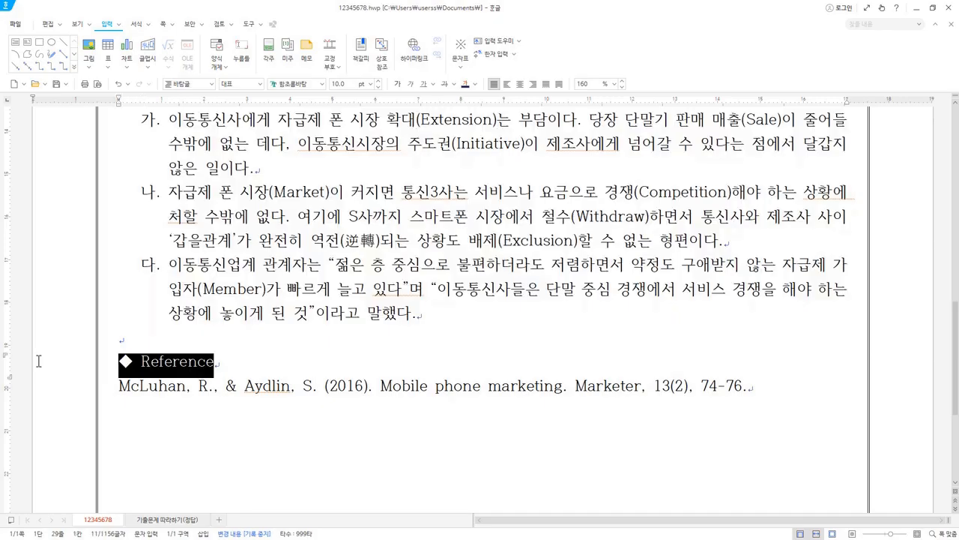
{"action": "left_click", "coordinate": [257, 360]}
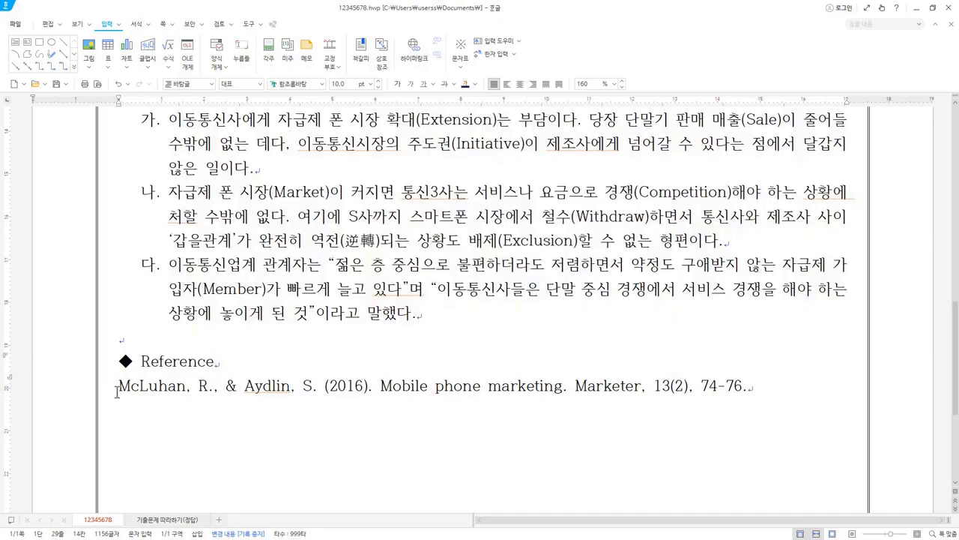
{"action": "left_click_drag", "start_coordinate": [753, 385], "coordinate": [75, 384]}
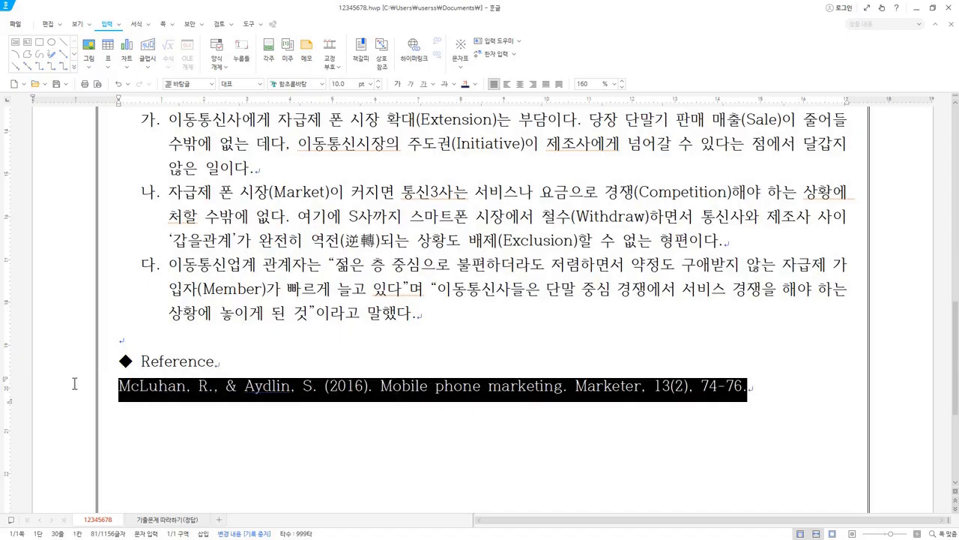
{"action": "left_click", "coordinate": [211, 84]}
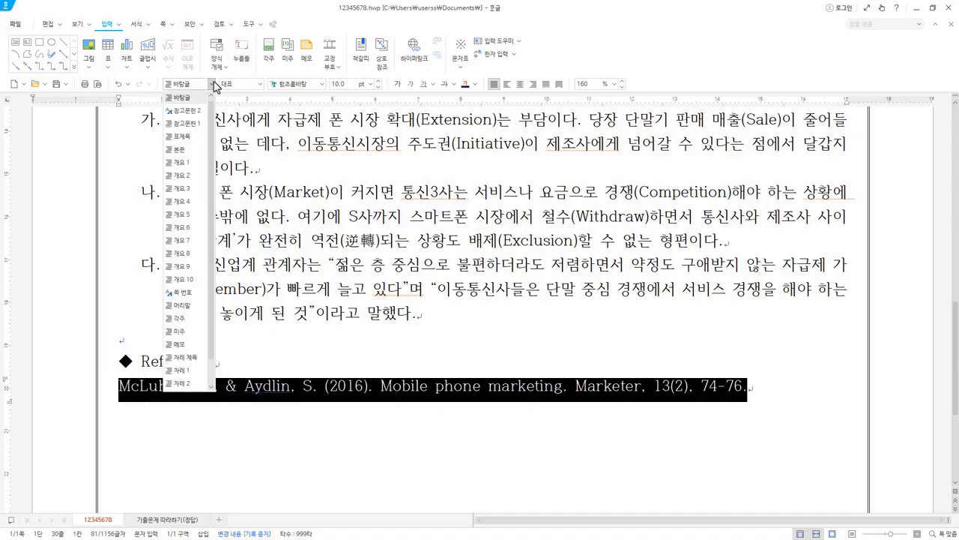
{"action": "left_click", "coordinate": [196, 123]}
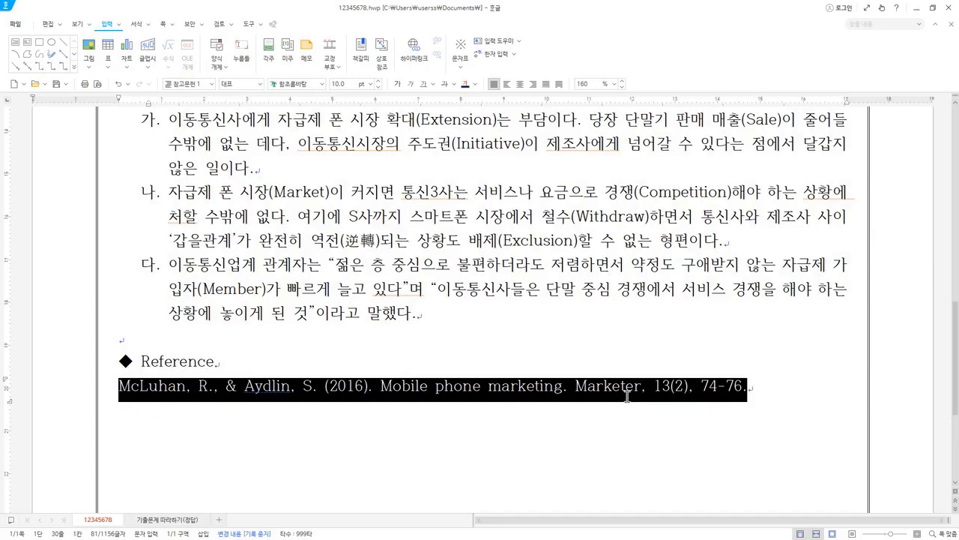
Step: Apply the 참고문헌 2 character style to the text "Marketer, 13" in the citation line
{"action": "left_click", "coordinate": [600, 388]}
{"action": "left_click_drag", "start_coordinate": [575, 389], "coordinate": [672, 388]}
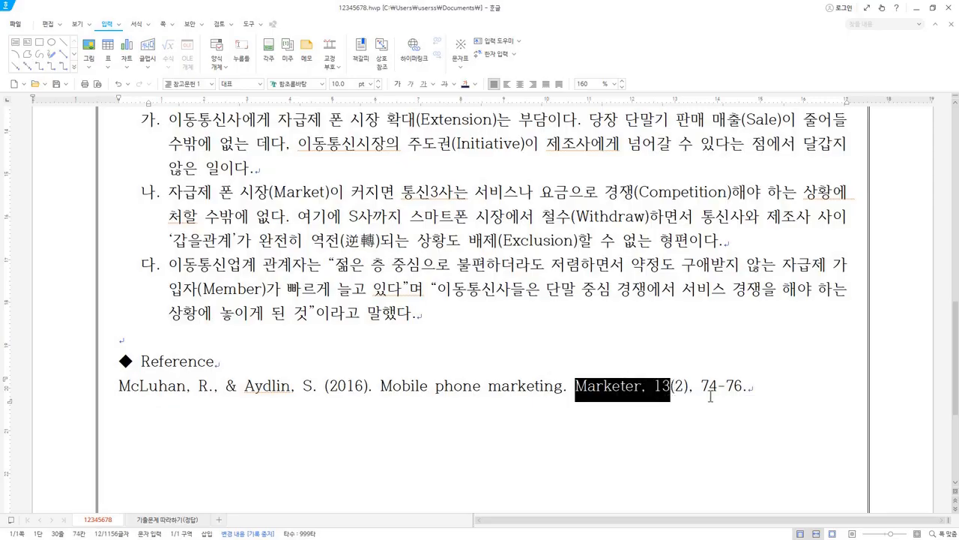
{"action": "left_click", "coordinate": [212, 84]}
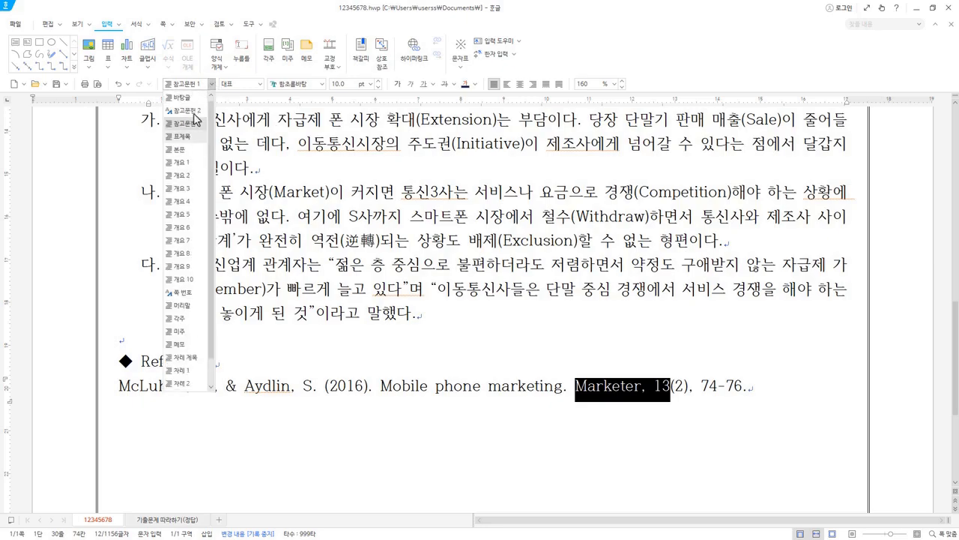
{"action": "left_click", "coordinate": [188, 111]}
{"action": "left_click", "coordinate": [533, 388]}
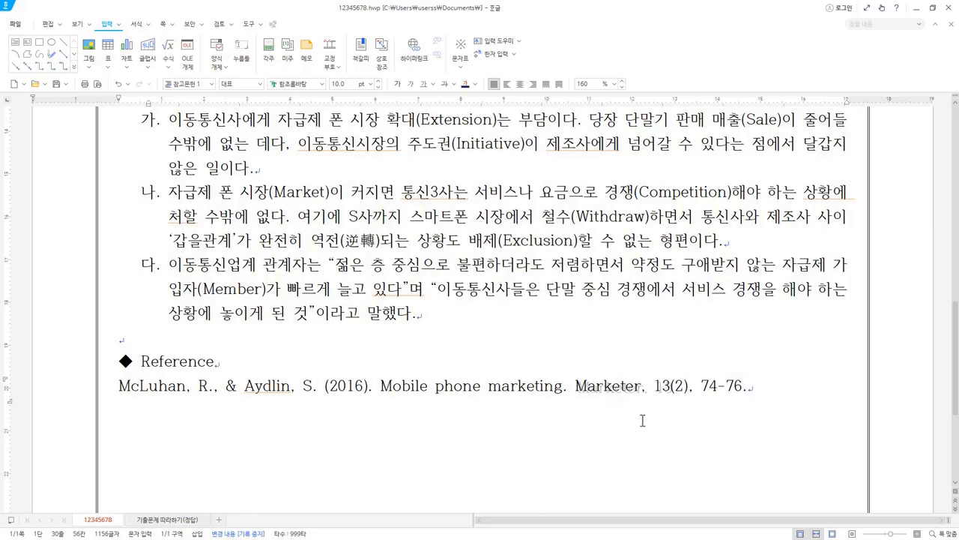
Step: Check which styles are applied around "Marketer" in the citation line and examine the 참고문헌 entries in the style list
{"action": "left_click", "coordinate": [636, 387]}
{"action": "key", "text": "Hangul"}
{"action": "key", "text": "Left"}
{"action": "key", "text": "Left"}
{"action": "key", "text": "F6"}
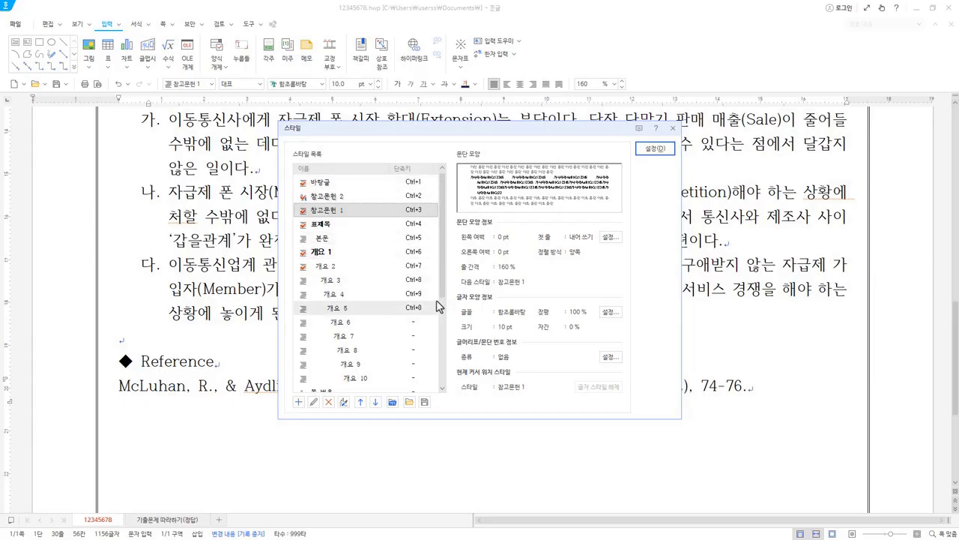
{"action": "key", "text": "Escape"}
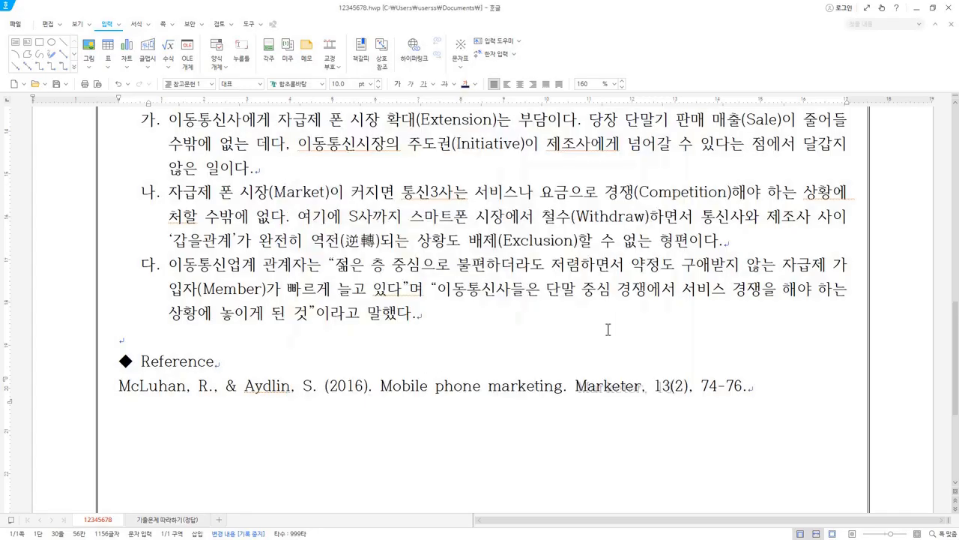
{"action": "key", "text": "Hangul"}
{"action": "left_click", "coordinate": [640, 386], "text": "shift"}
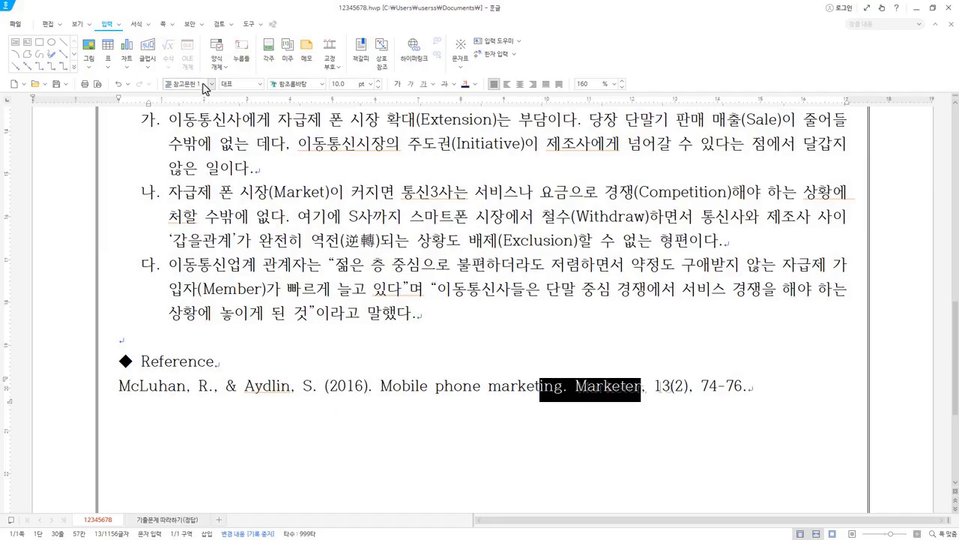
{"action": "left_click", "coordinate": [211, 84]}
{"action": "scroll", "coordinate": [205, 104], "scroll_direction": "up", "scroll_amount": 1}
{"action": "left_click", "coordinate": [598, 30]}
{"action": "left_click", "coordinate": [629, 390]}
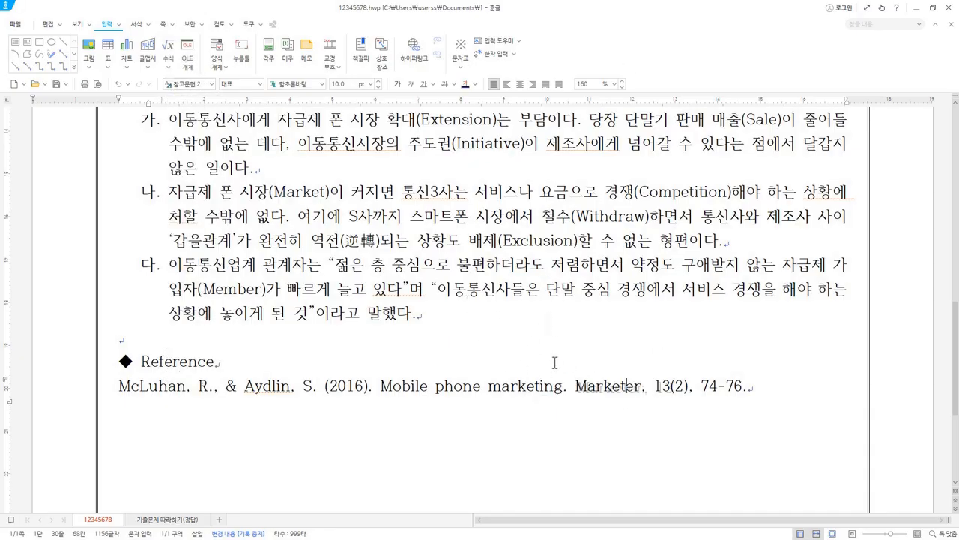
Step: Start a paragraph first-letter decoration (문단 첫 글자 장식) for the paragraph under 1. 개요, choosing the three-line shape
{"action": "scroll", "coordinate": [555, 362], "scroll_direction": "up", "scroll_amount": 10}
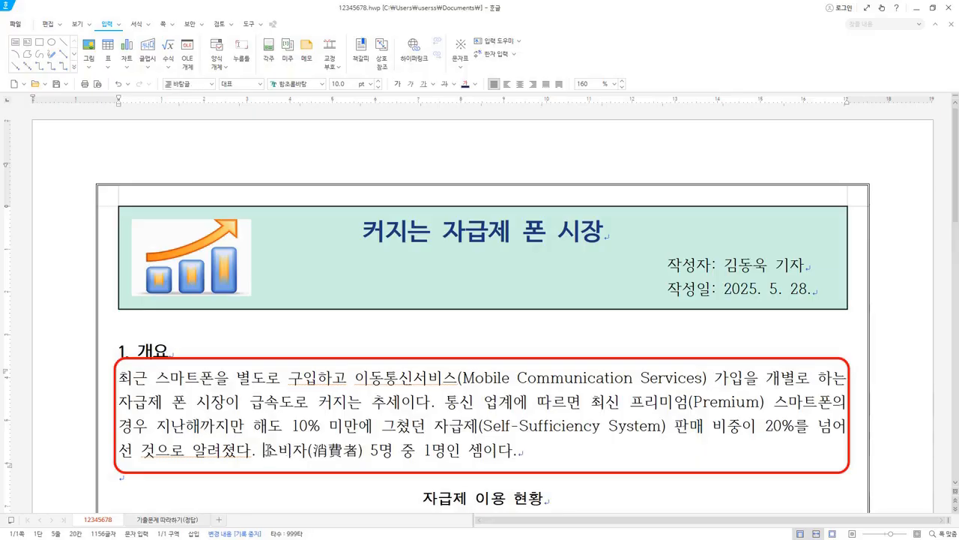
{"action": "left_click", "coordinate": [267, 378]}
{"action": "left_click", "coordinate": [293, 405]}
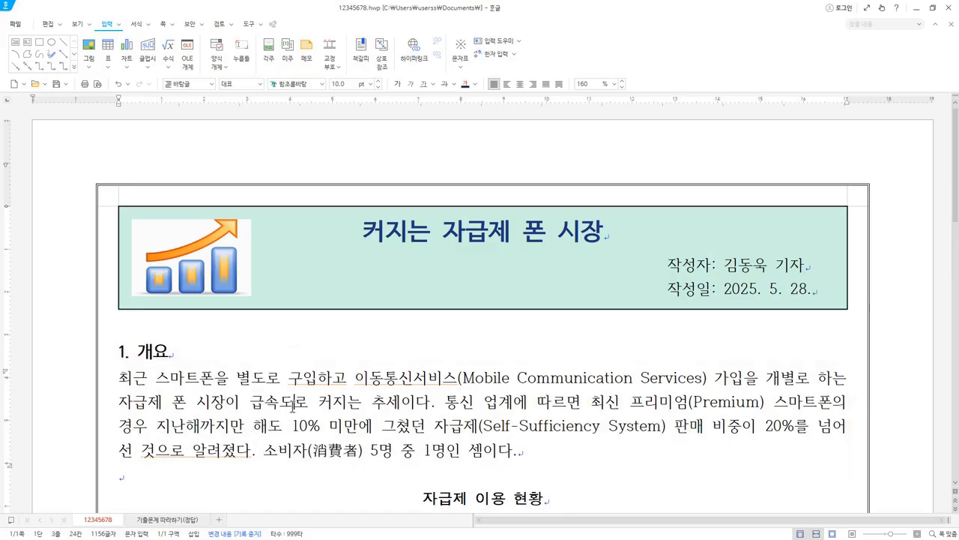
{"action": "left_click", "coordinate": [123, 380]}
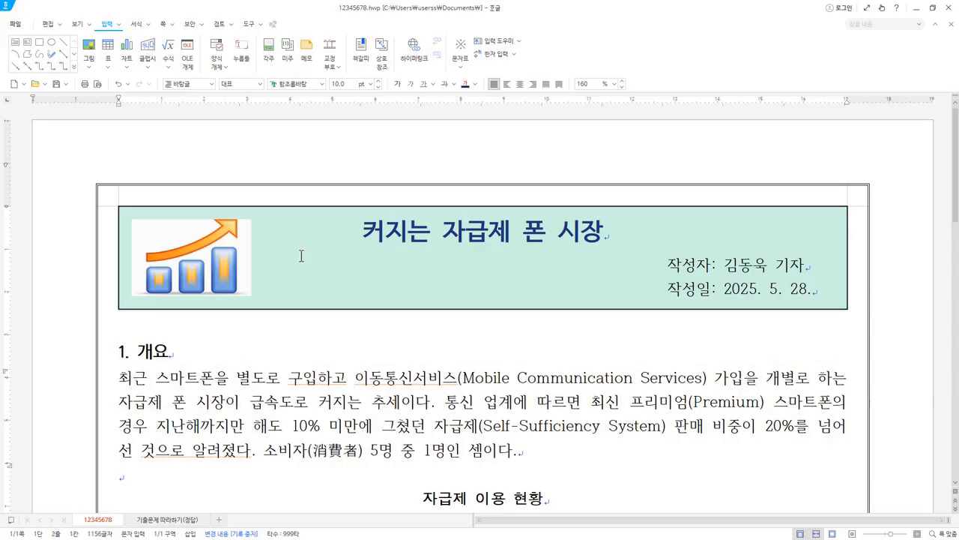
{"action": "left_click", "coordinate": [136, 26]}
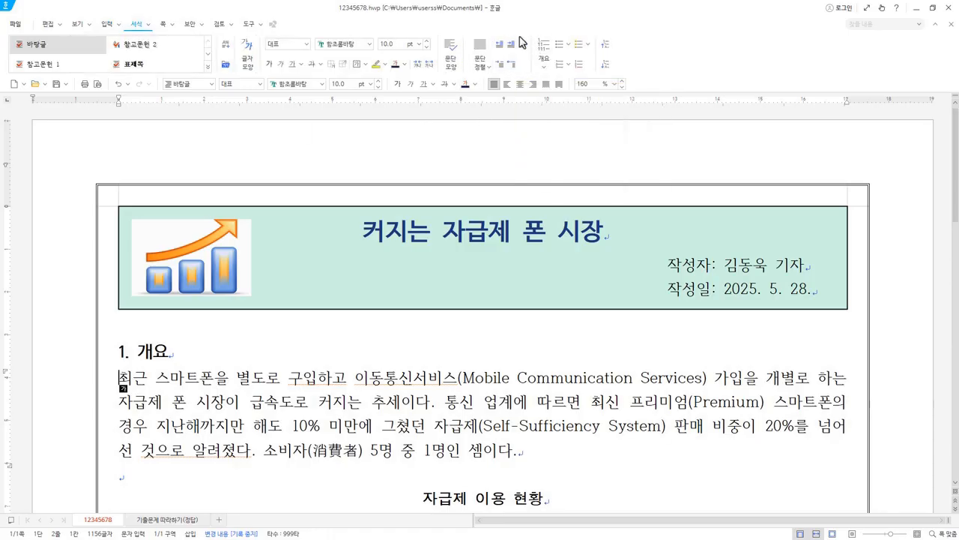
{"action": "left_click", "coordinate": [148, 25]}
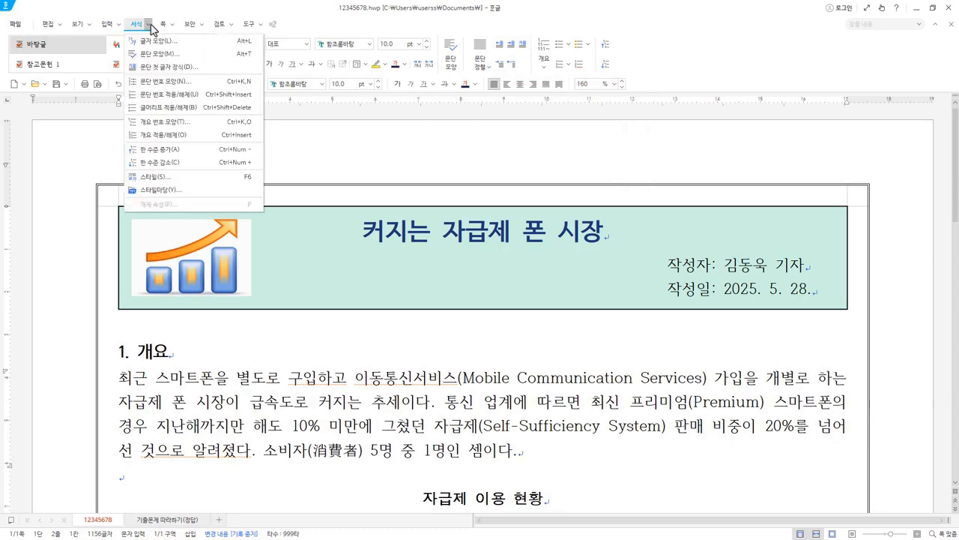
{"action": "left_click", "coordinate": [177, 68]}
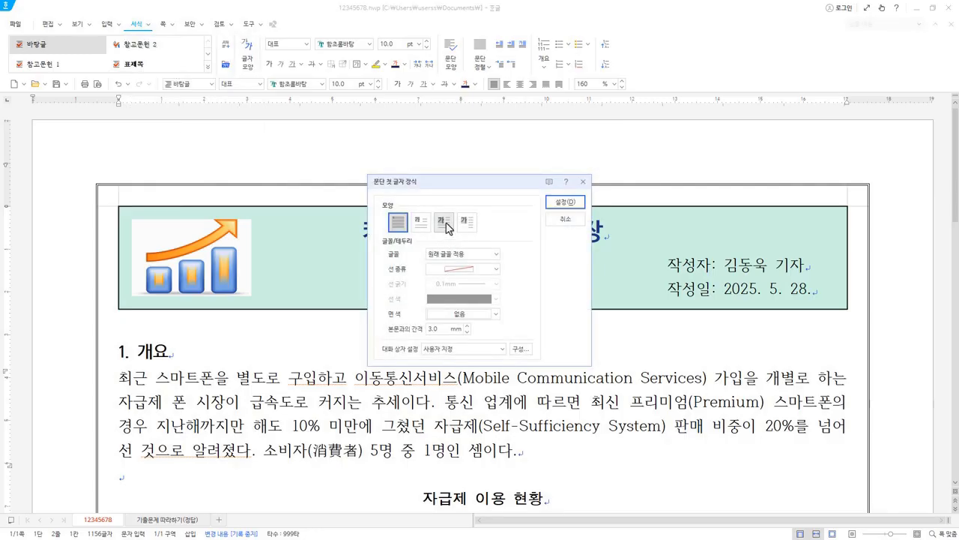
{"action": "left_click", "coordinate": [449, 228]}
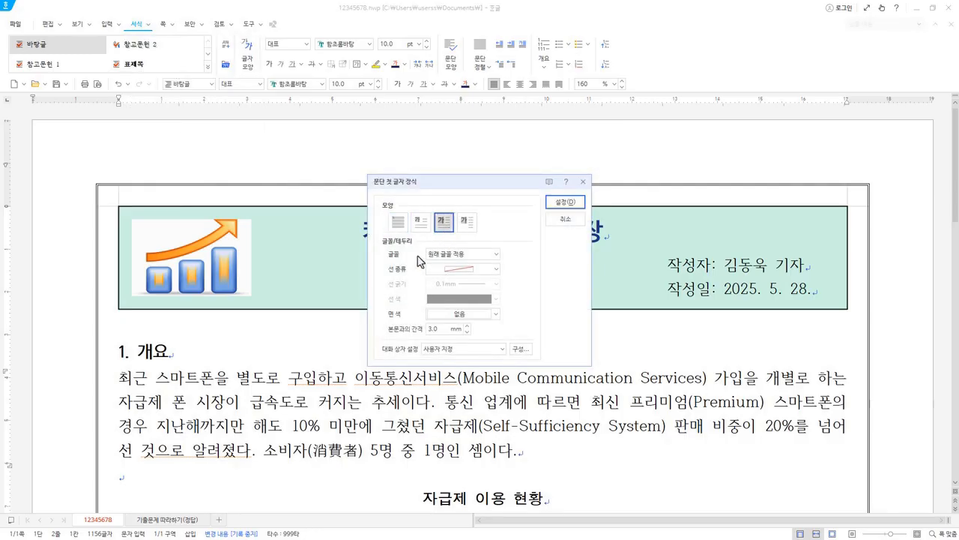
Step: Set the first-letter decoration's font to 한컴산뜻돋움
{"action": "left_click", "coordinate": [496, 254]}
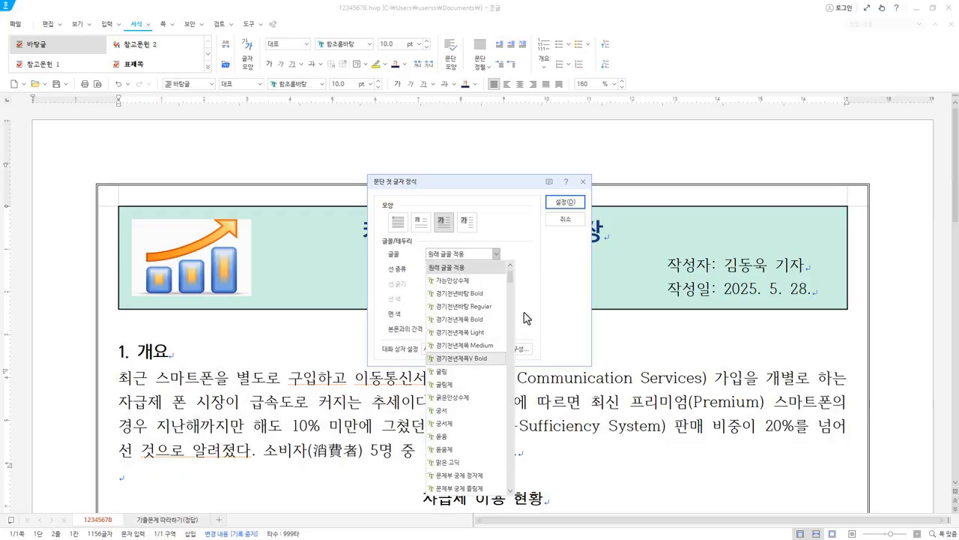
{"action": "left_click_drag", "start_coordinate": [511, 276], "coordinate": [516, 358]}
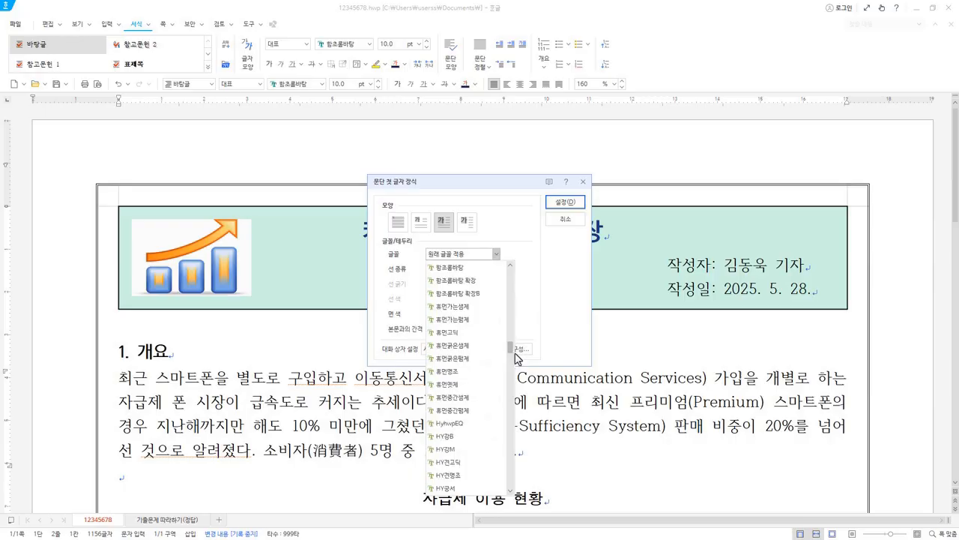
{"action": "left_click_drag", "start_coordinate": [516, 353], "coordinate": [515, 349]}
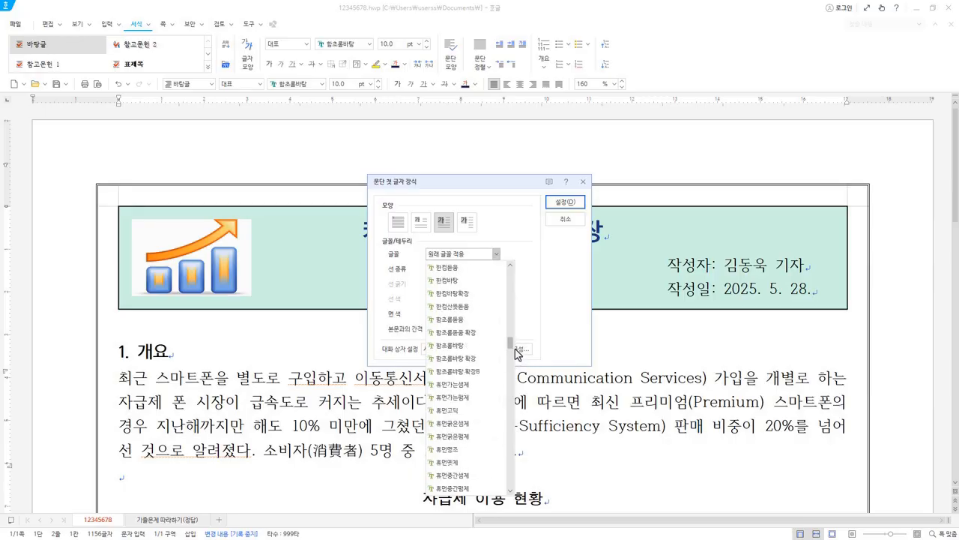
{"action": "left_click", "coordinate": [471, 307]}
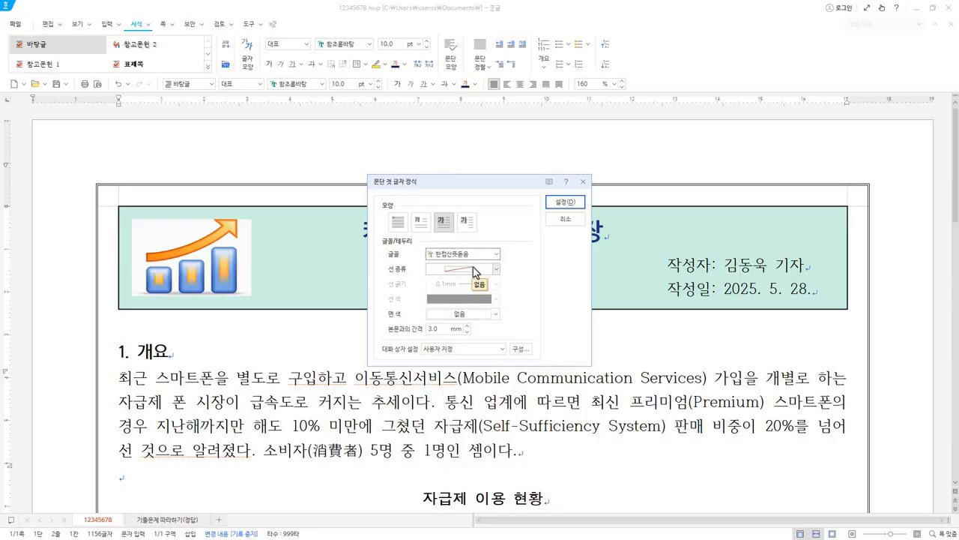
Step: Give the decorated first letter a golden-yellow fill from the 기본 color theme and apply the decoration
{"action": "left_click", "coordinate": [494, 316]}
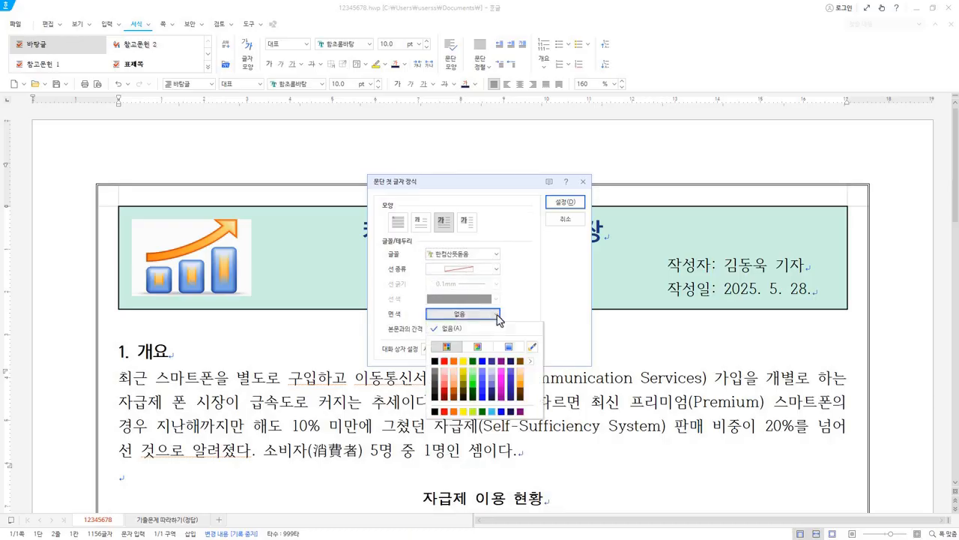
{"action": "left_click", "coordinate": [530, 361]}
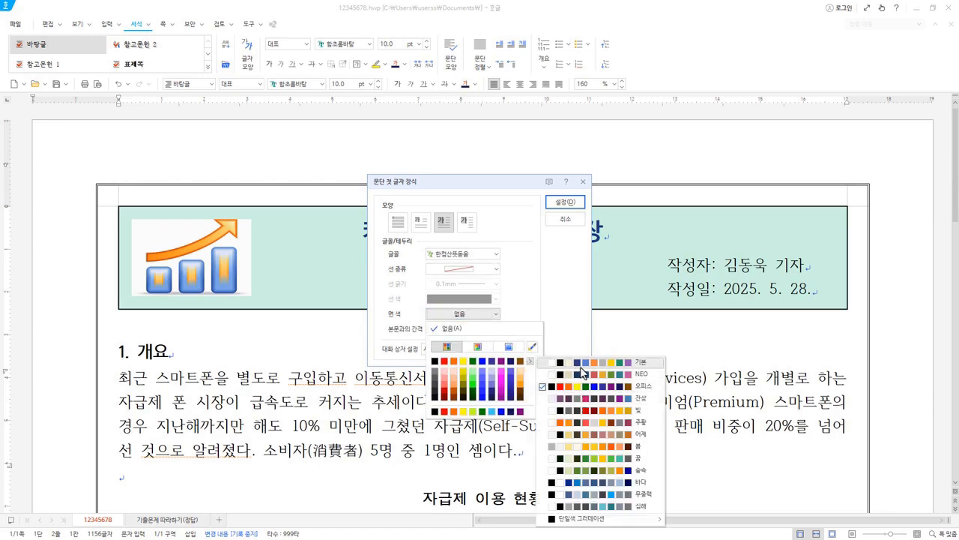
{"action": "left_click", "coordinate": [495, 319]}
{"action": "left_click", "coordinate": [494, 316]}
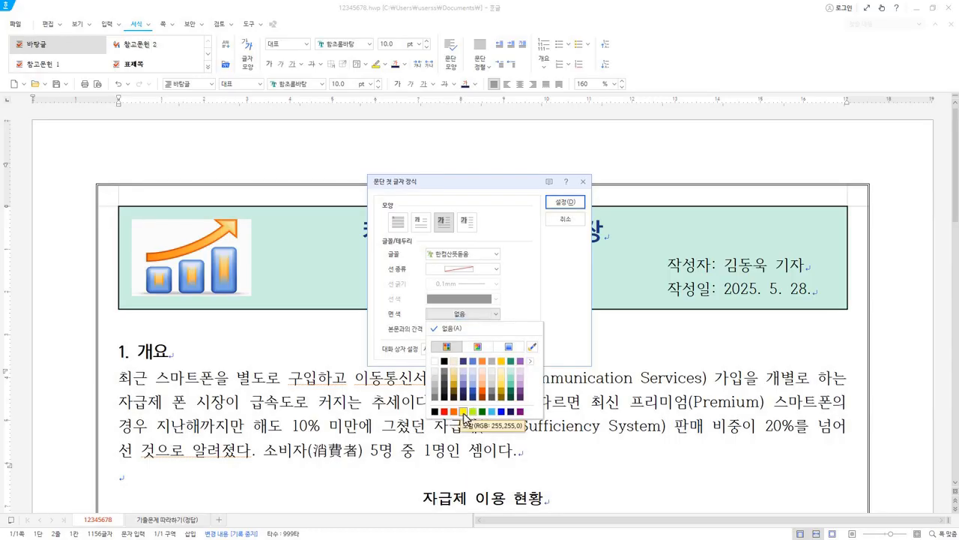
{"action": "left_click", "coordinate": [502, 362]}
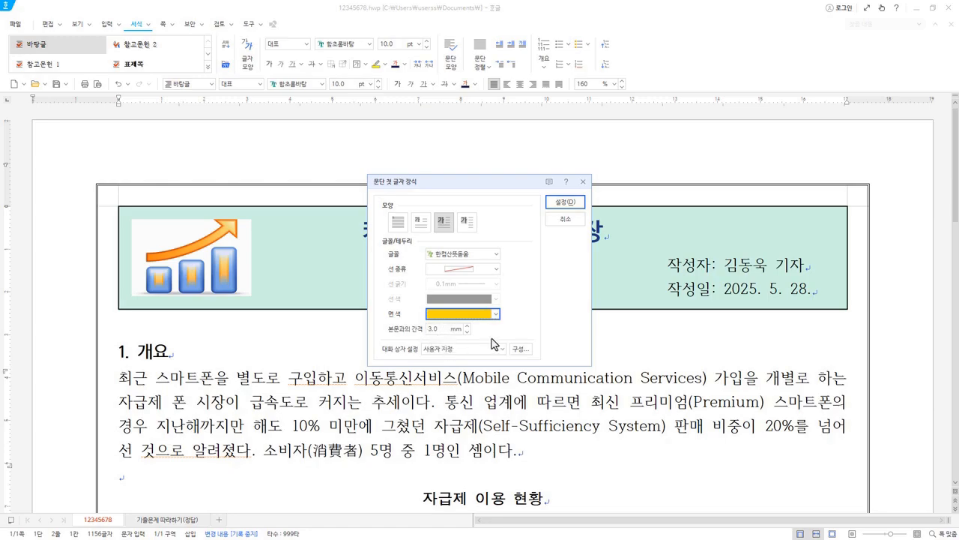
{"action": "left_click", "coordinate": [577, 206]}
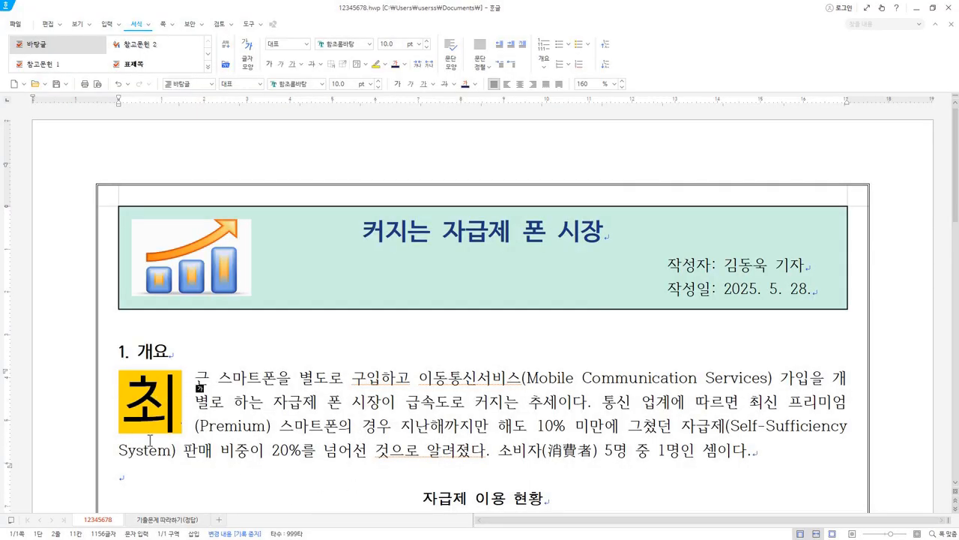
Step: Color the decorated first letter 최 dark blue using the 기본 color theme
{"action": "left_click_drag", "start_coordinate": [130, 404], "coordinate": [162, 401]}
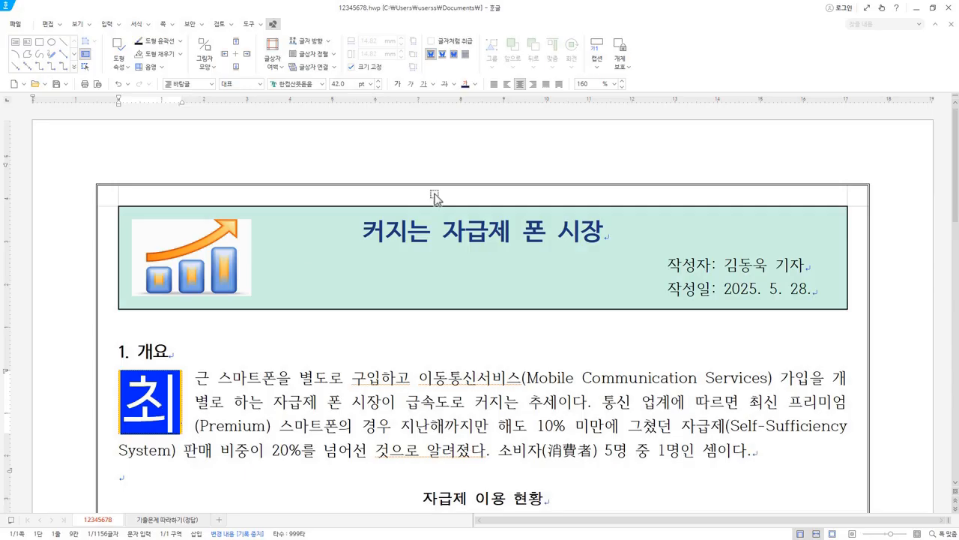
{"action": "left_click", "coordinate": [474, 86]}
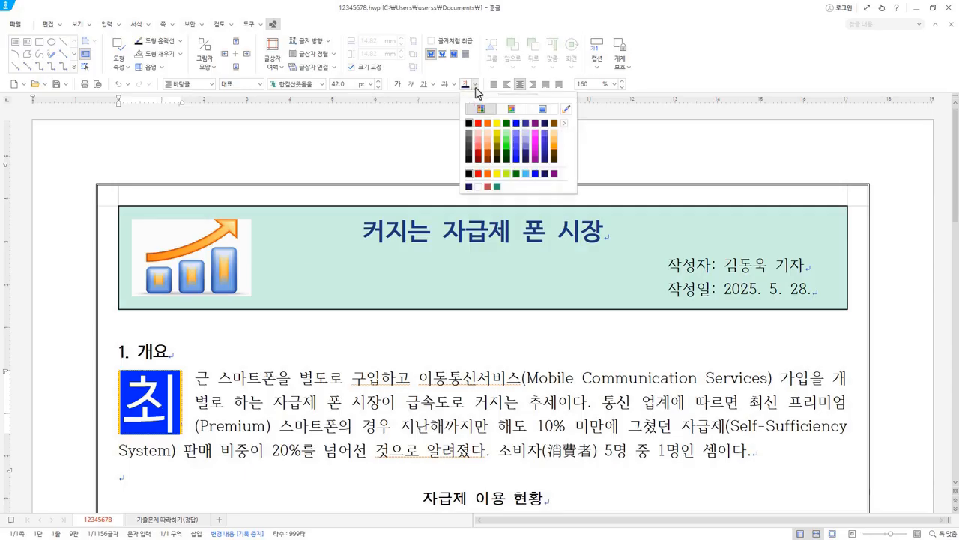
{"action": "left_click", "coordinate": [564, 124]}
{"action": "left_click", "coordinate": [612, 127]}
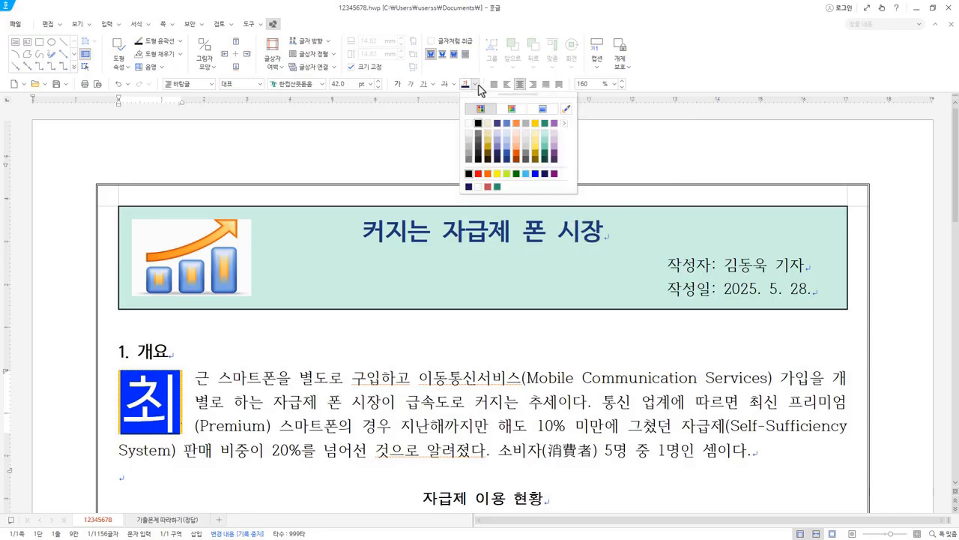
{"action": "left_click", "coordinate": [505, 151]}
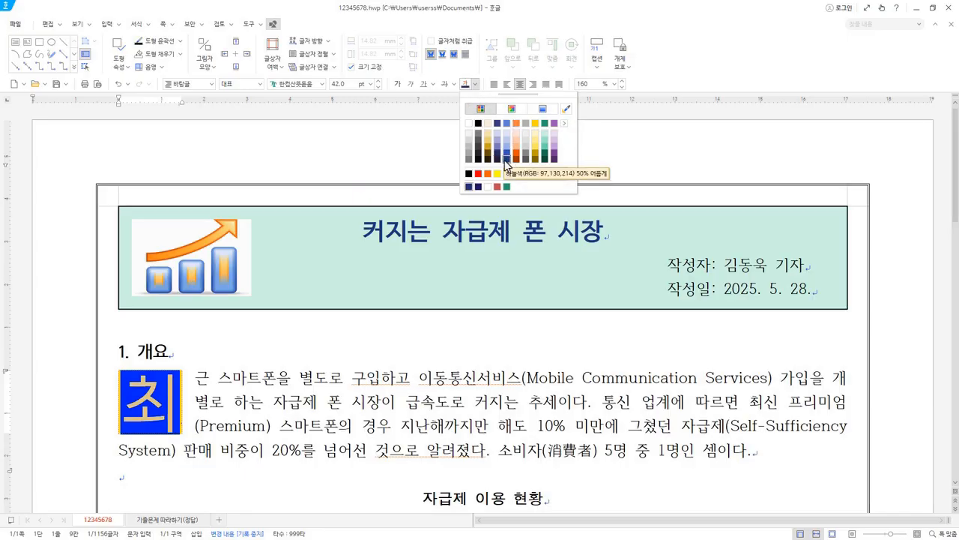
{"action": "left_click", "coordinate": [356, 260]}
{"action": "double_click", "coordinate": [156, 411]}
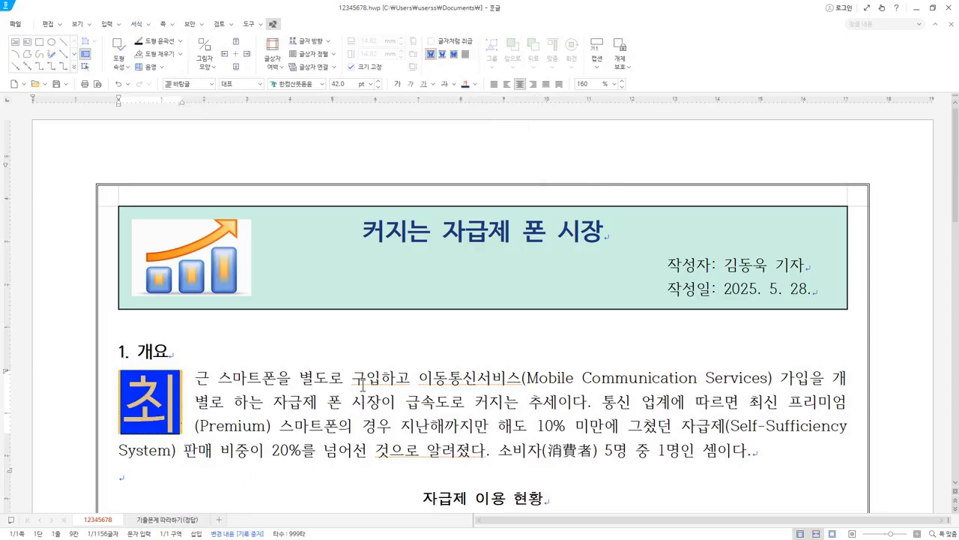
{"action": "left_click", "coordinate": [364, 382]}
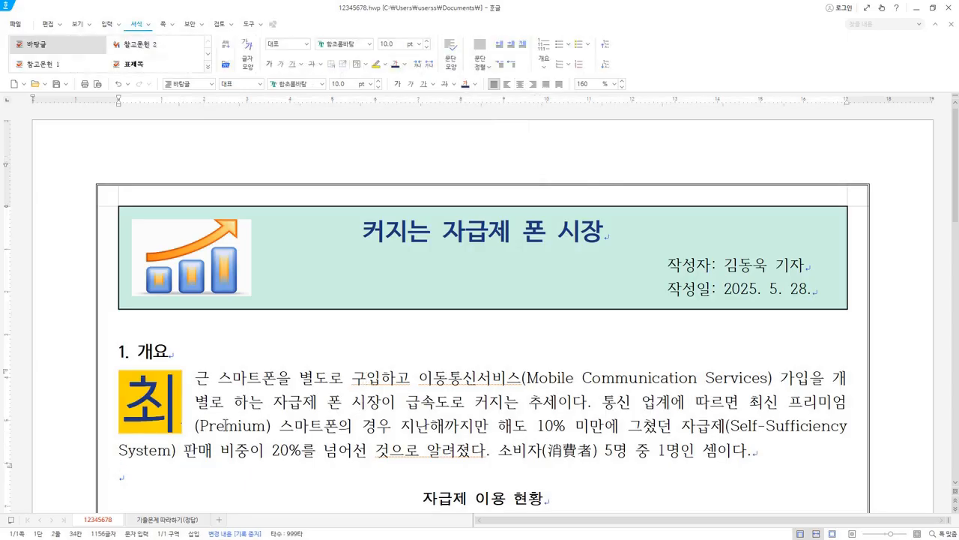
Step: Insert a footnote right after "부담" in the first paragraph of 3. 서비스 경쟁으로 전환, reading "자료: 정보통신부"
{"action": "key", "text": "Hangul"}
{"action": "scroll", "coordinate": [265, 337], "scroll_direction": "down", "scroll_amount": 3}
{"action": "scroll", "coordinate": [265, 337], "scroll_direction": "up", "scroll_amount": 2}
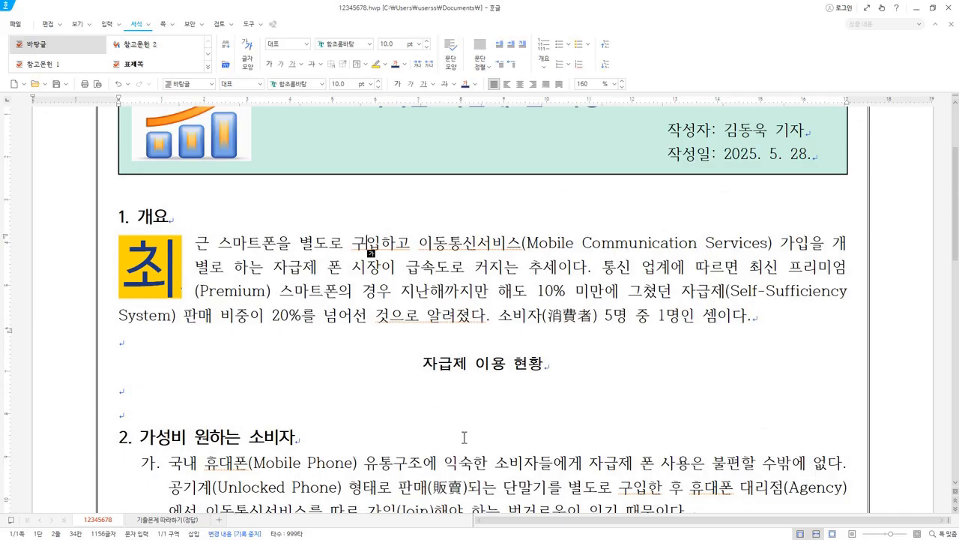
{"action": "scroll", "coordinate": [494, 364], "scroll_direction": "down", "scroll_amount": 5}
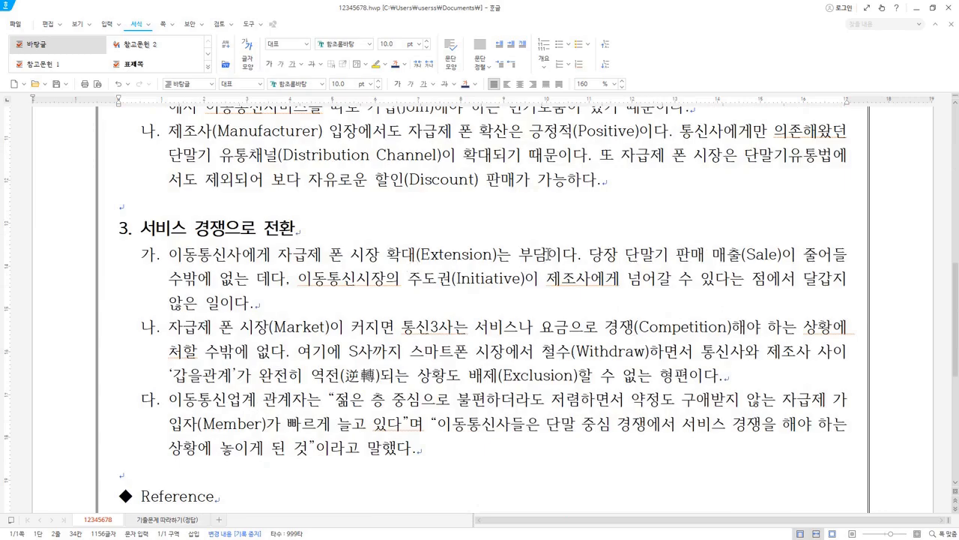
{"action": "left_click", "coordinate": [548, 254]}
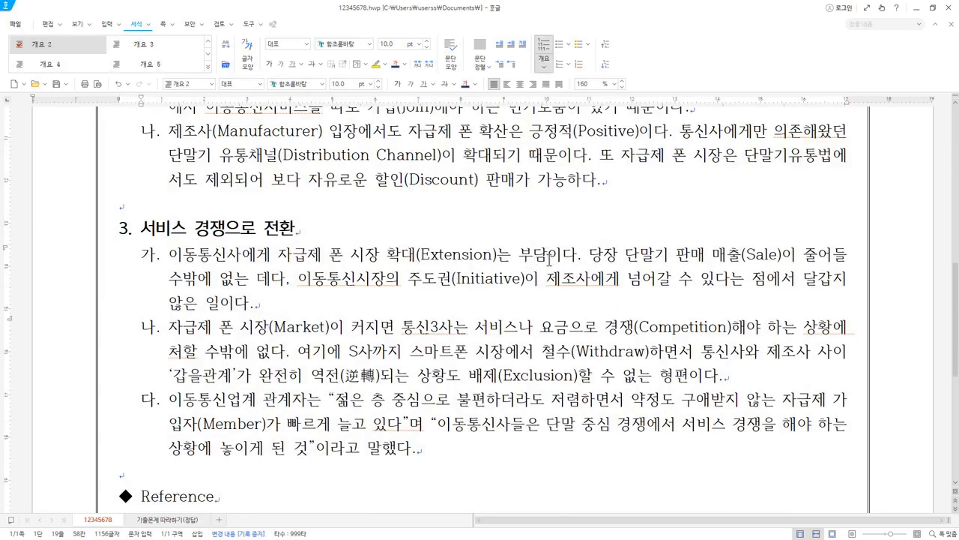
{"action": "left_click", "coordinate": [107, 25]}
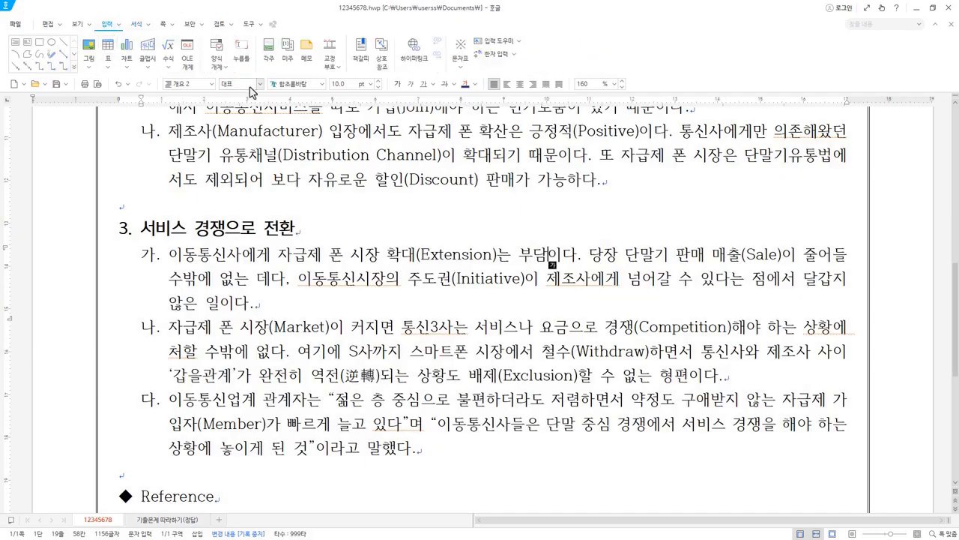
{"action": "left_click", "coordinate": [269, 51]}
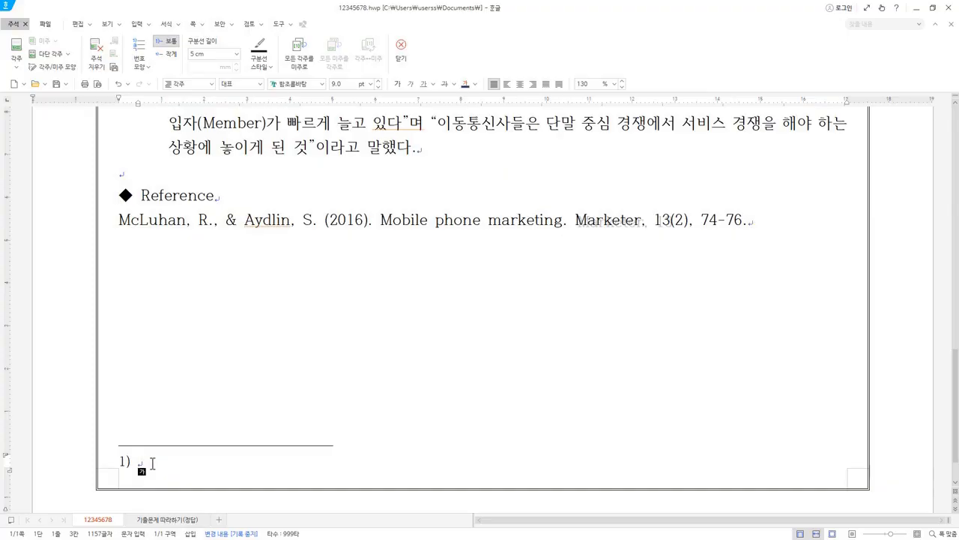
{"action": "type", "text": "자료: 정보통신부"}
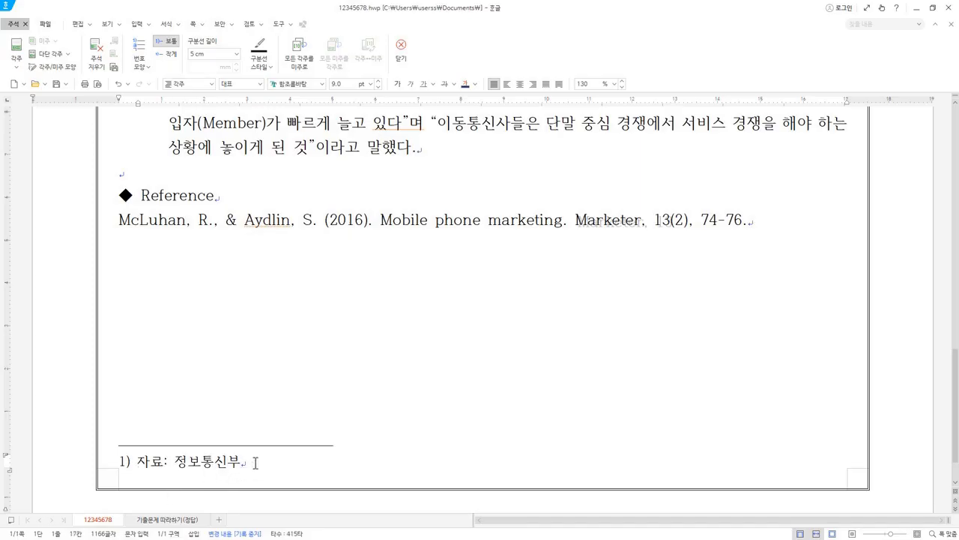
Step: Set the font of the whole footnote "자료: 정보통신부" to 맑은 고딕
{"action": "left_click_drag", "start_coordinate": [242, 463], "coordinate": [99, 465]}
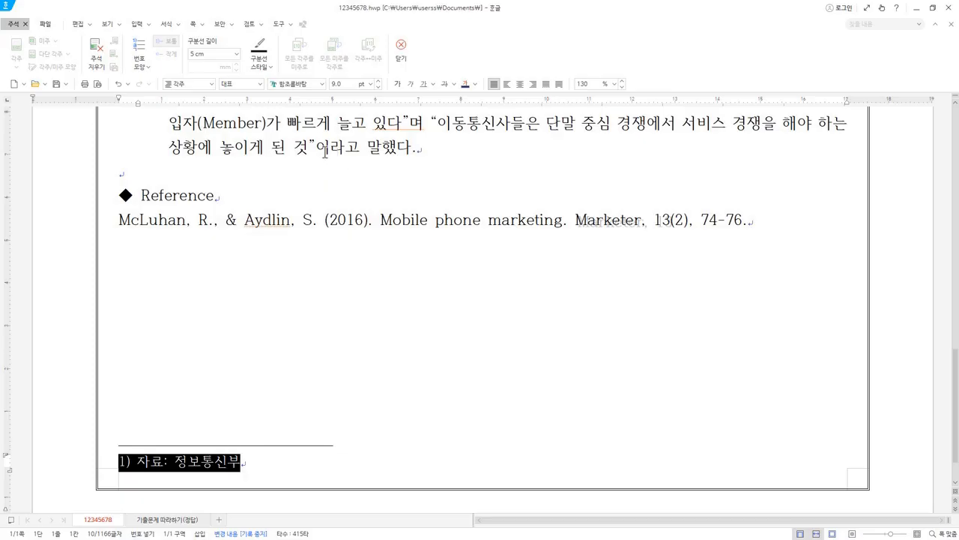
{"action": "left_click", "coordinate": [322, 84]}
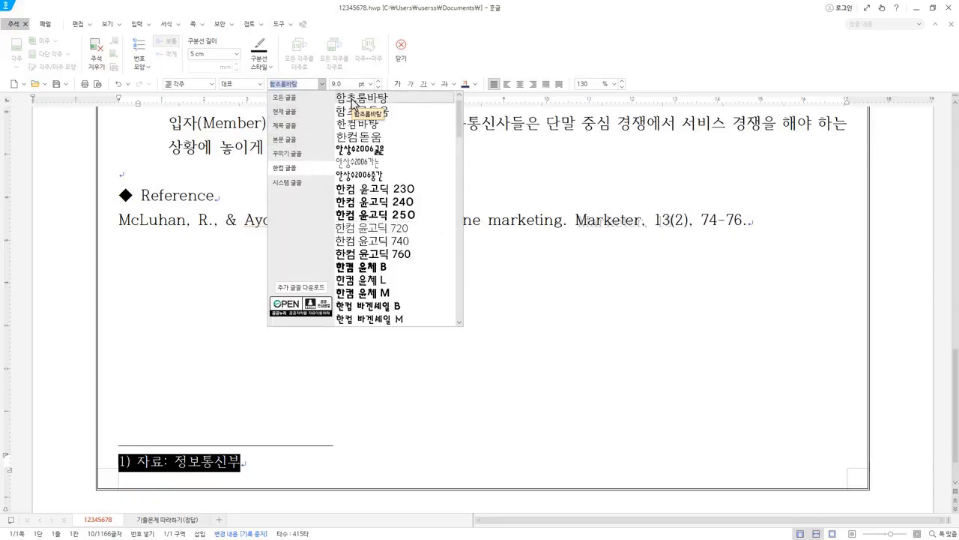
{"action": "left_click", "coordinate": [298, 103]}
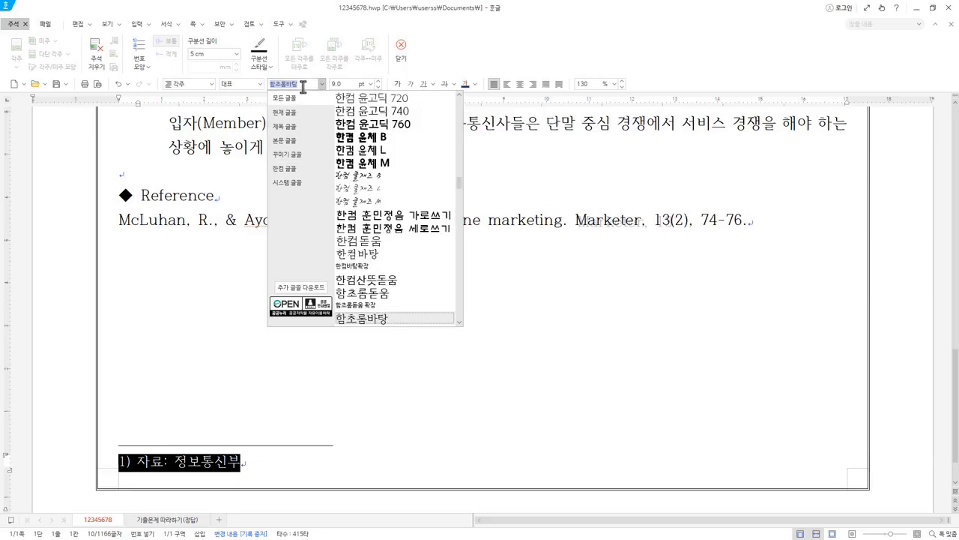
{"action": "type", "text": "맑"}
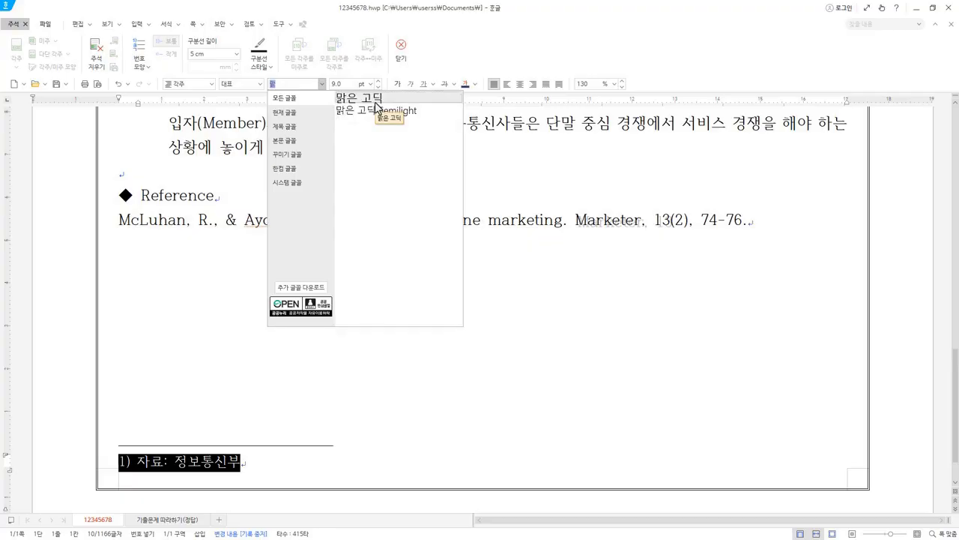
{"action": "left_click", "coordinate": [375, 103]}
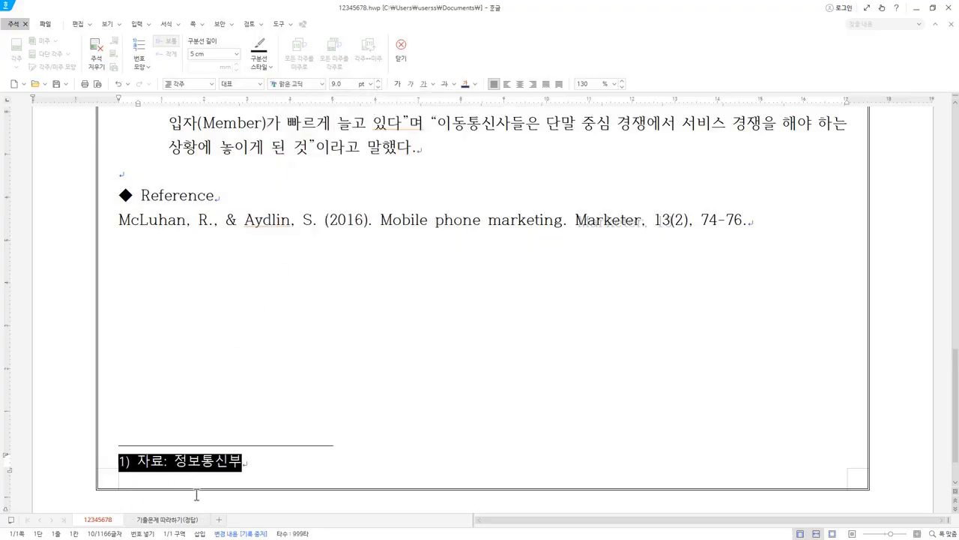
{"action": "left_click", "coordinate": [249, 463]}
{"action": "left_click_drag", "start_coordinate": [257, 461], "coordinate": [81, 464]}
{"action": "left_click", "coordinate": [252, 452]}
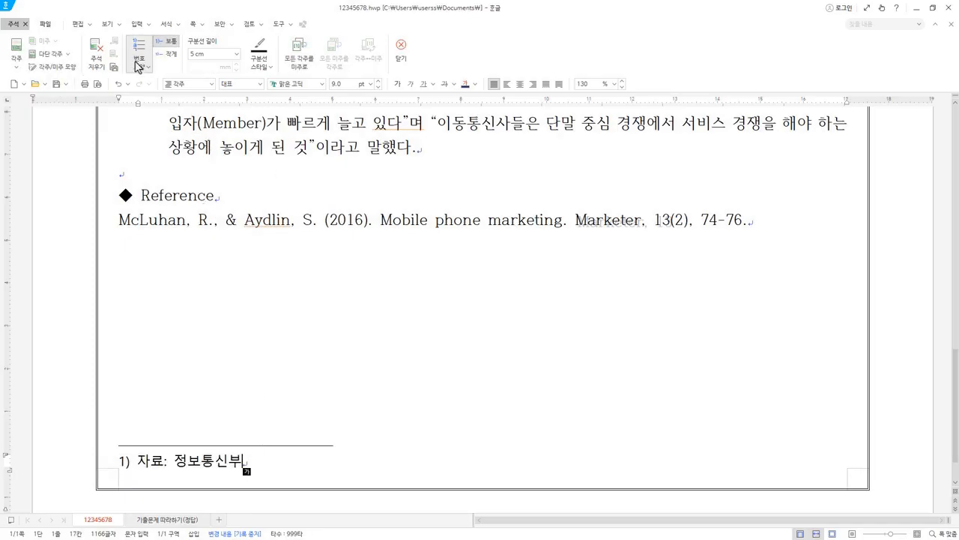
Step: Try applying the ①, ②, ③ number shape directly to the selected footnote, and undo the change
{"action": "left_click_drag", "start_coordinate": [251, 463], "coordinate": [66, 454]}
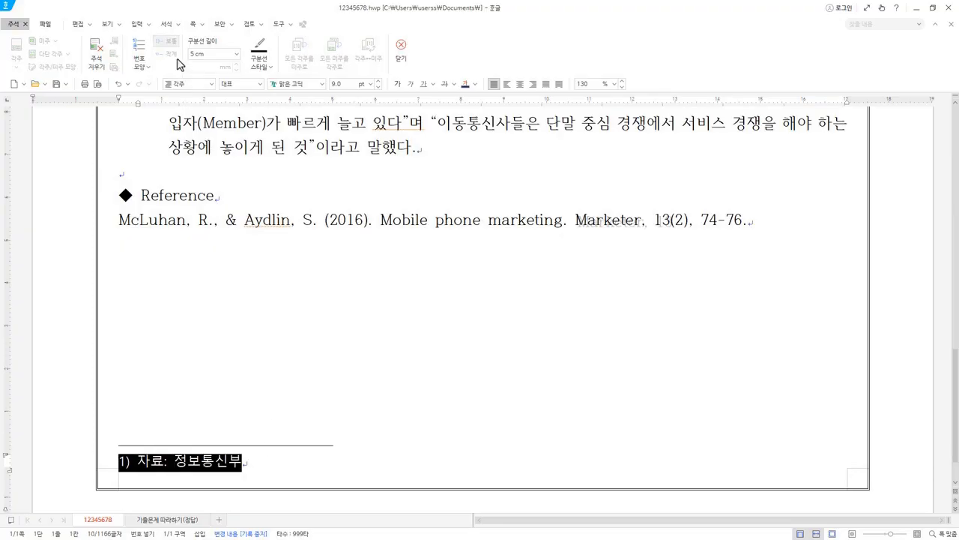
{"action": "left_click", "coordinate": [144, 66]}
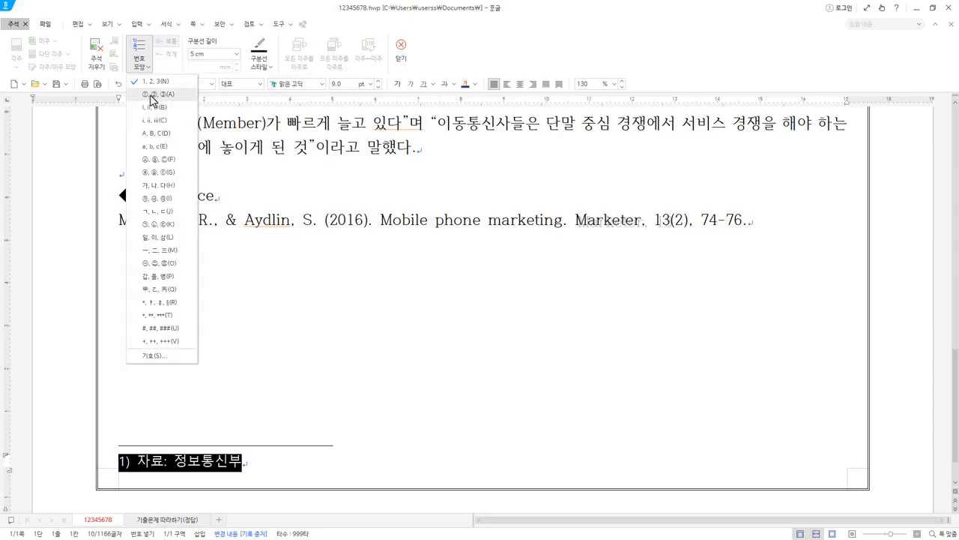
{"action": "left_click", "coordinate": [152, 96]}
{"action": "left_click", "coordinate": [264, 460]}
{"action": "key", "text": "ctrl+z"}
{"action": "key", "text": "Escape"}
Step: In the footnote shape settings (주석 모양), set the number shape to ①,②,③ and clear the trailing decoration character
{"action": "left_click", "coordinate": [68, 68]}
{"action": "left_click", "coordinate": [473, 167]}
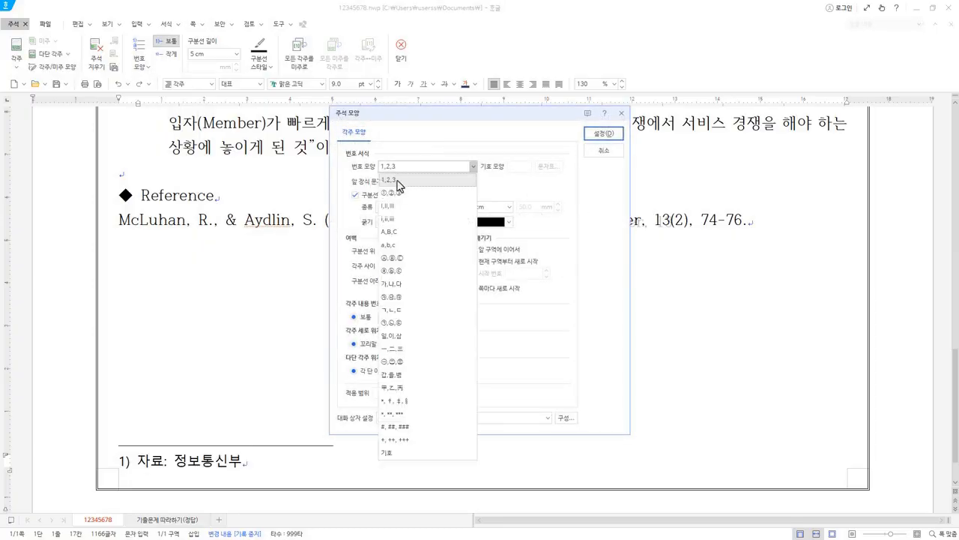
{"action": "left_click", "coordinate": [398, 194]}
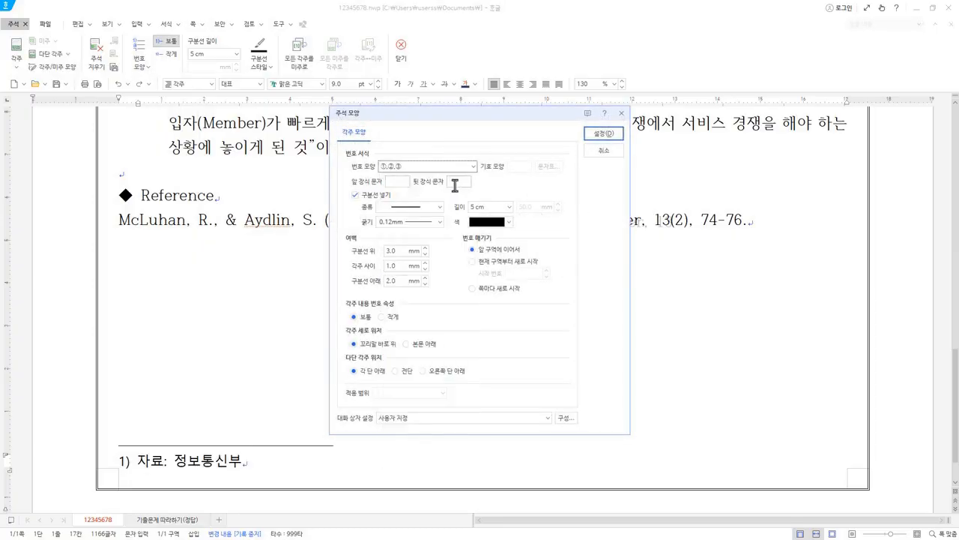
{"action": "left_click", "coordinate": [461, 185]}
{"action": "key", "text": "Return"}
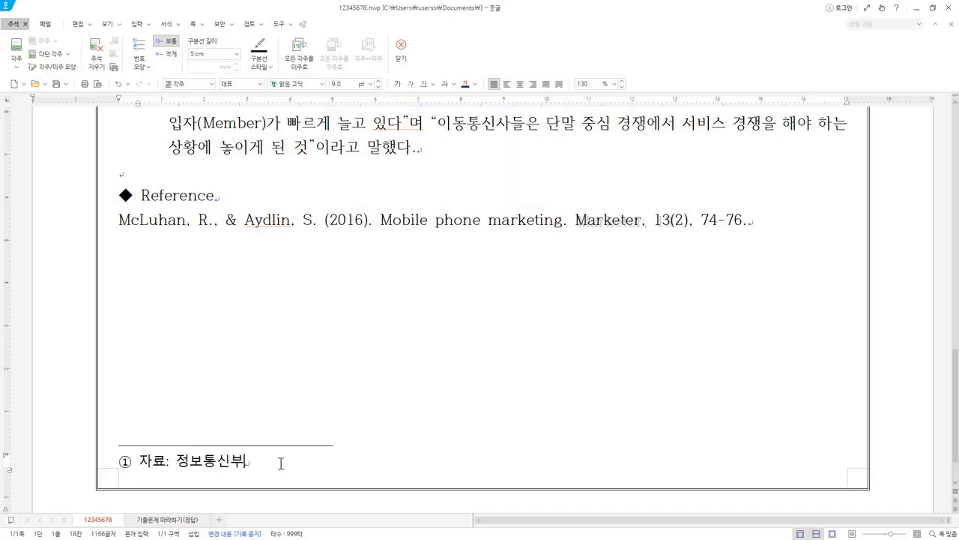
{"action": "key", "text": "BackSpace"}
Step: Return to the body text and review the title box, decorated first letter, section paragraphs, footnote mark and reference
{"action": "scroll", "coordinate": [364, 417], "scroll_direction": "up", "scroll_amount": 1}
{"action": "scroll", "coordinate": [364, 417], "scroll_direction": "up", "scroll_amount": 10}
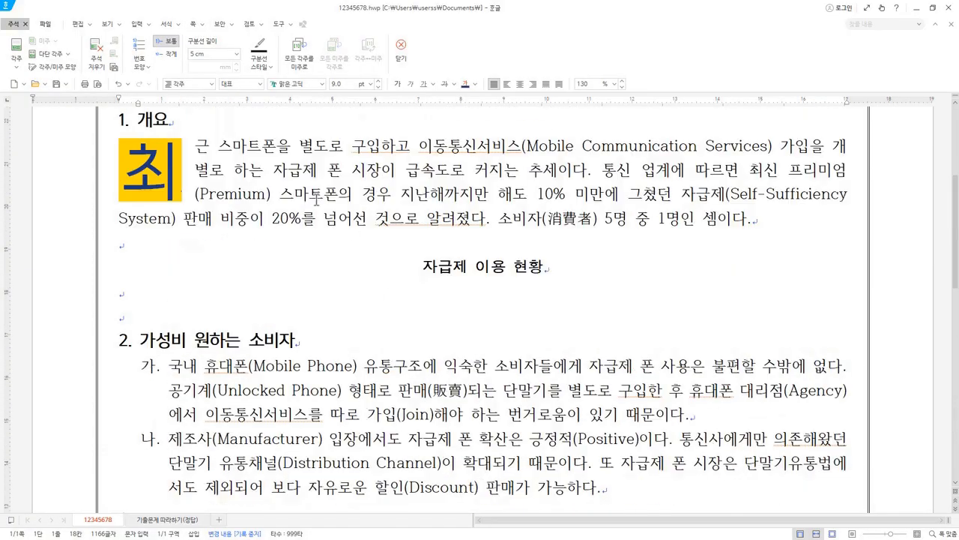
{"action": "left_click", "coordinate": [354, 437]}
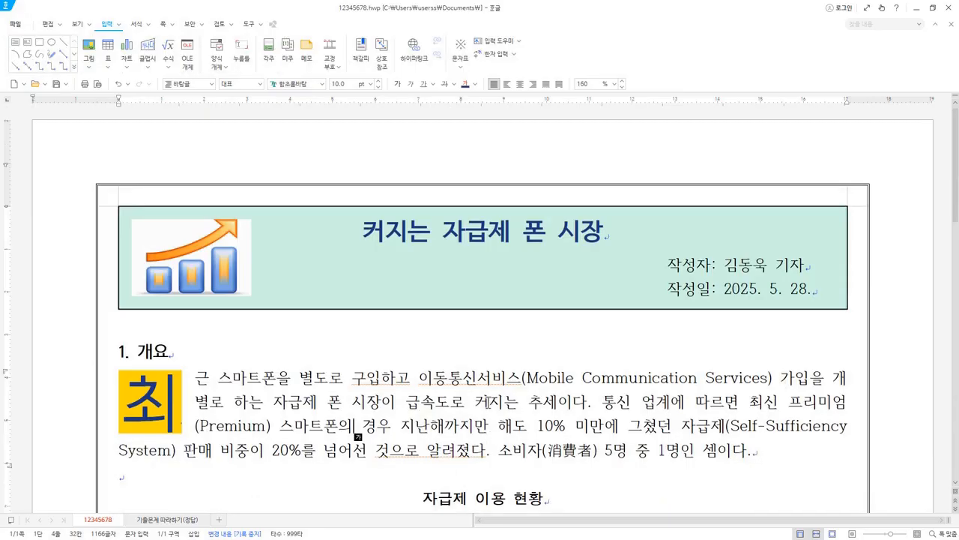
{"action": "scroll", "coordinate": [486, 402], "scroll_direction": "down", "scroll_amount": 1}
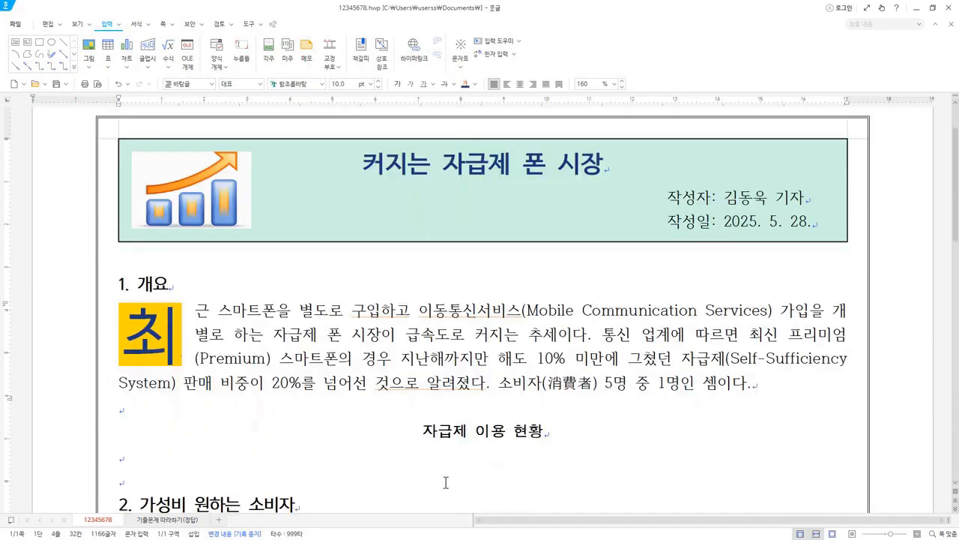
{"action": "scroll", "coordinate": [442, 461], "scroll_direction": "down", "scroll_amount": 9}
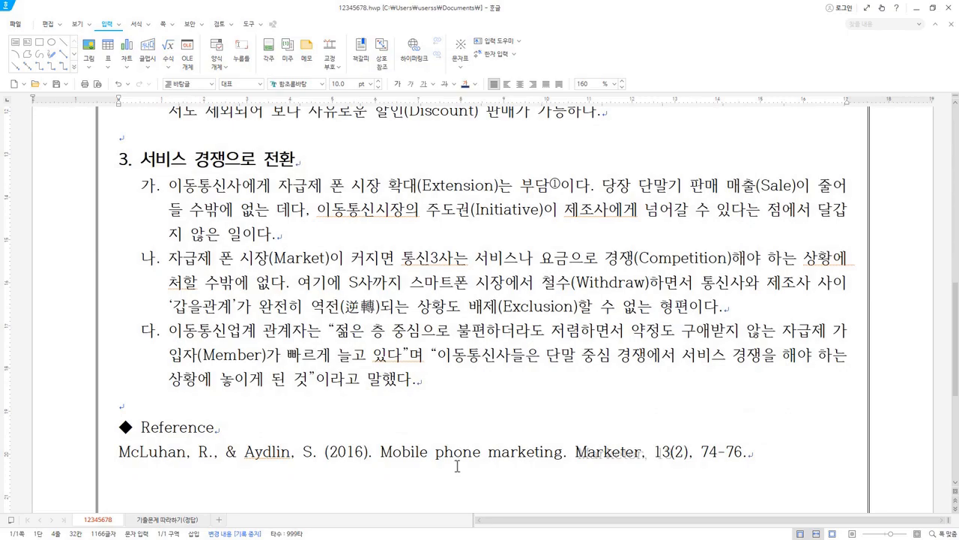
{"action": "scroll", "coordinate": [462, 457], "scroll_direction": "up", "scroll_amount": 1}
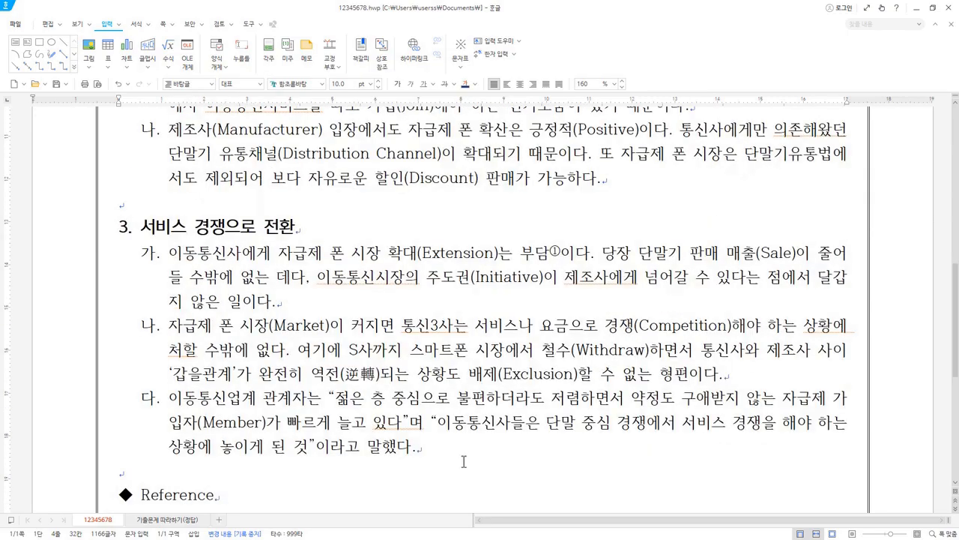
{"action": "scroll", "coordinate": [464, 461], "scroll_direction": "up", "scroll_amount": 2}
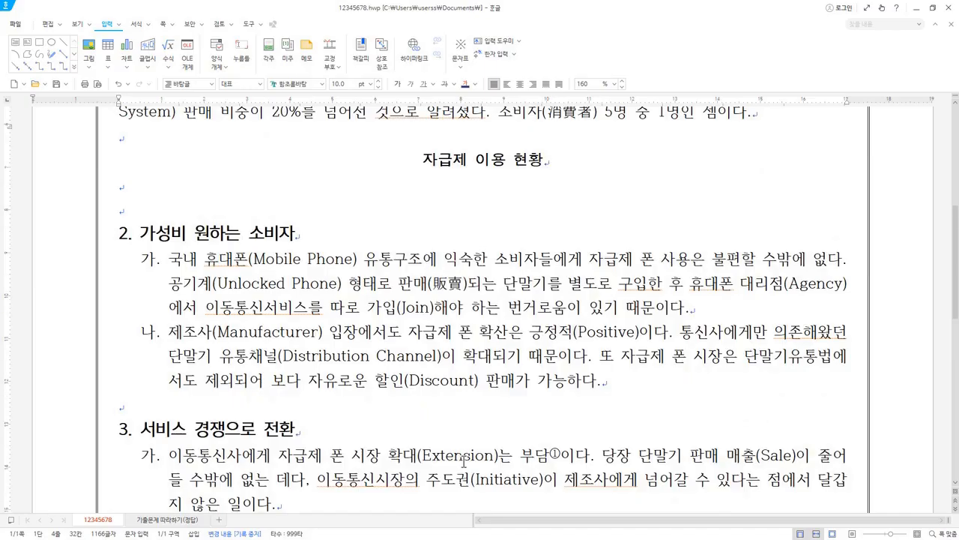
{"action": "scroll", "coordinate": [404, 241], "scroll_direction": "up", "scroll_amount": 2}
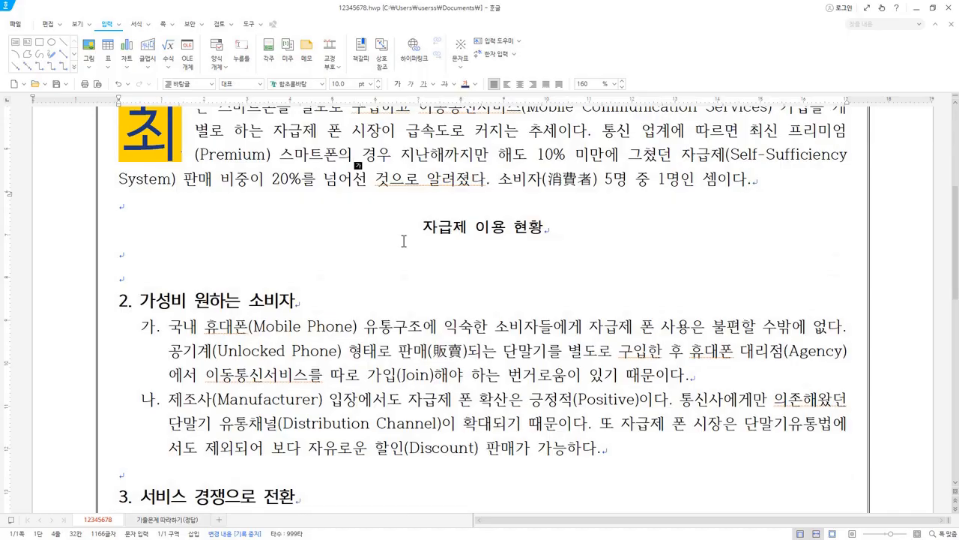
{"action": "scroll", "coordinate": [357, 164], "scroll_direction": "up", "scroll_amount": 4}
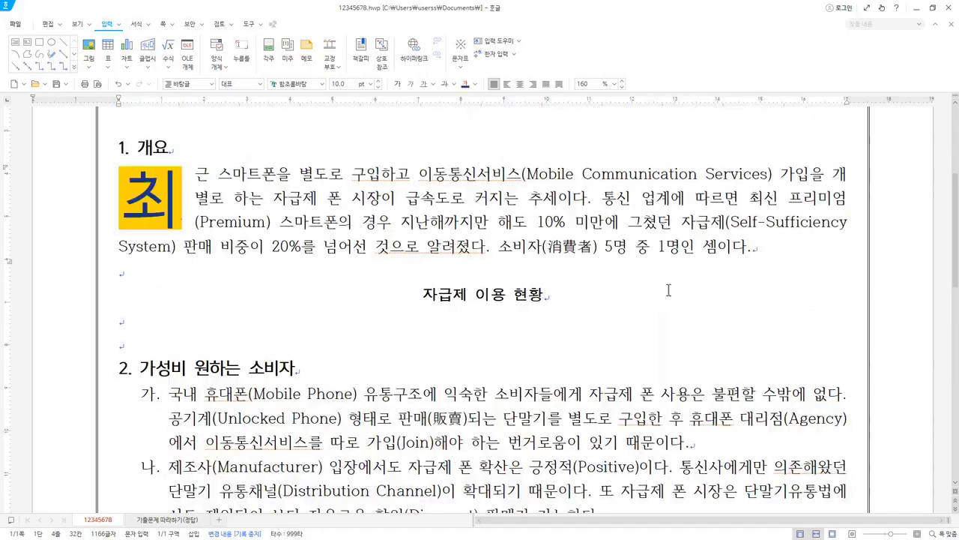
{"action": "scroll", "coordinate": [484, 182], "scroll_direction": "down", "scroll_amount": 2}
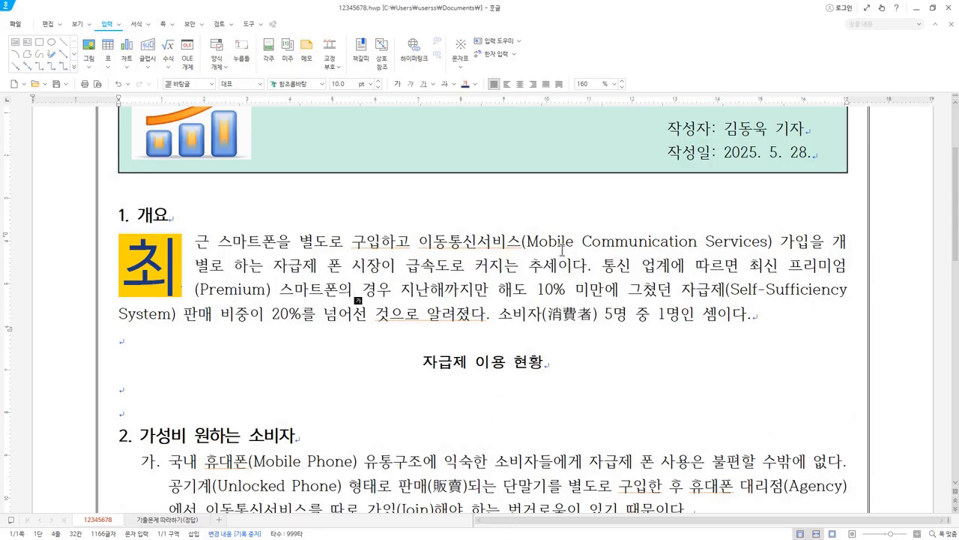
{"action": "left_click", "coordinate": [277, 238]}
{"action": "left_click", "coordinate": [628, 315], "text": "shift"}
{"action": "left_click", "coordinate": [703, 315], "text": "shift"}
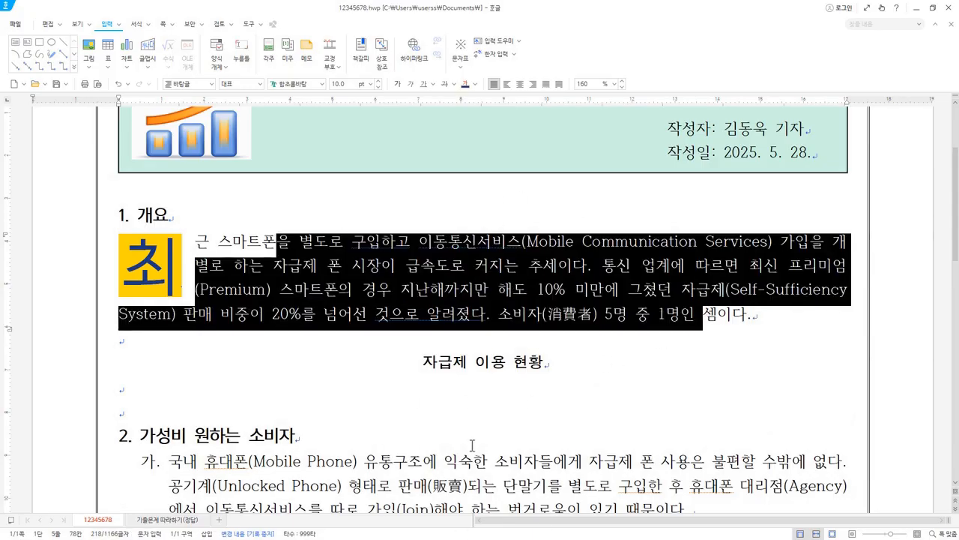
{"action": "left_click", "coordinate": [491, 319]}
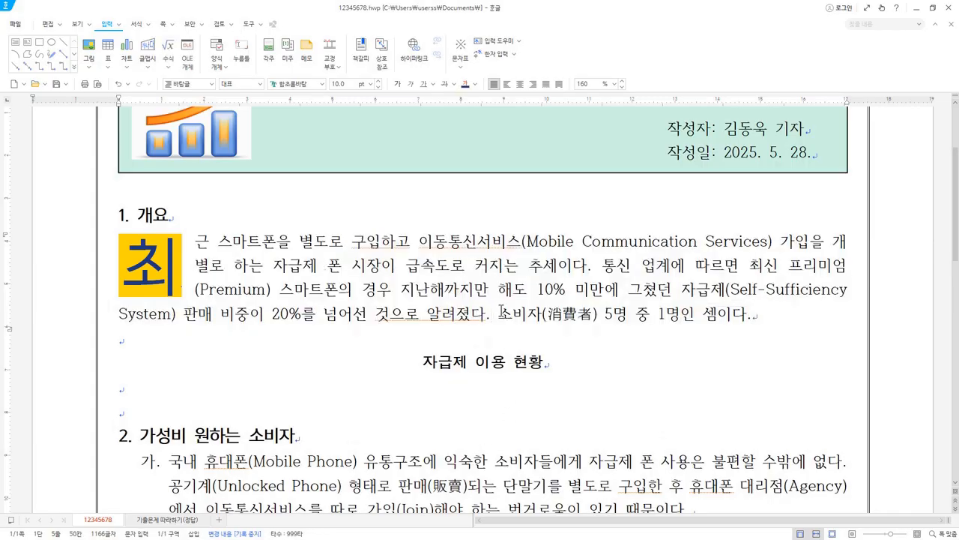
{"action": "left_click", "coordinate": [304, 364]}
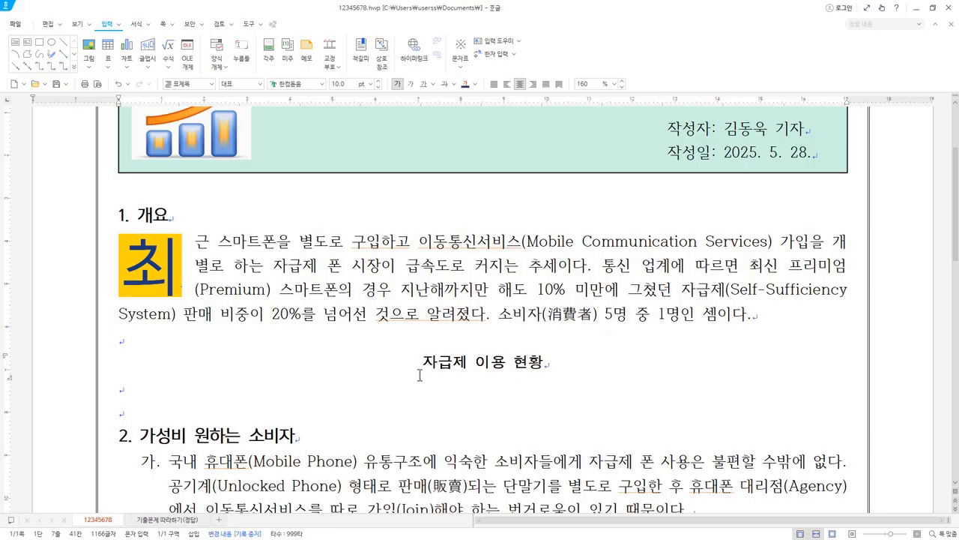
Step: Start a two-column layout with a separator line at the title "자급제 이용 현황", with the scope set to 새 다단으로
{"action": "left_click", "coordinate": [127, 340]}
{"action": "left_click", "coordinate": [435, 365]}
{"action": "left_click", "coordinate": [161, 24]}
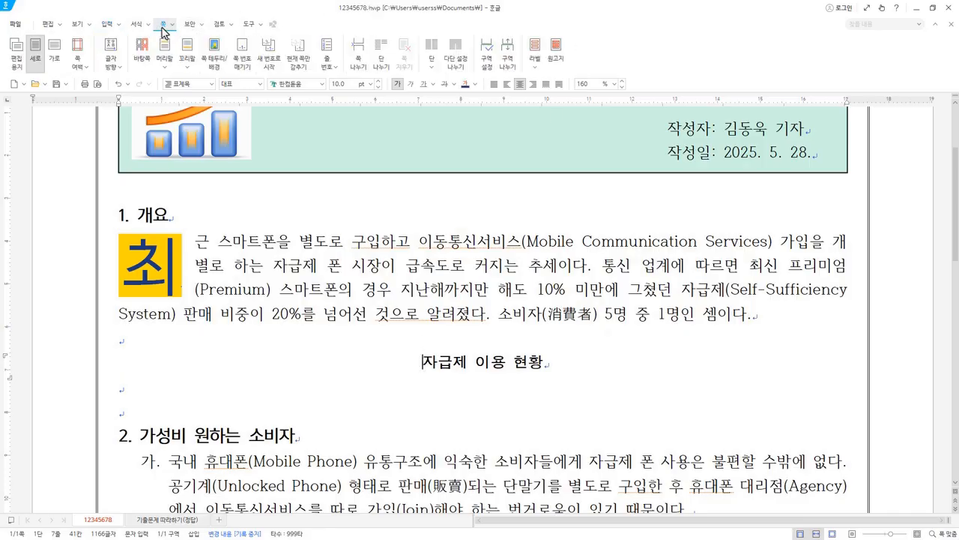
{"action": "left_click", "coordinate": [433, 69]}
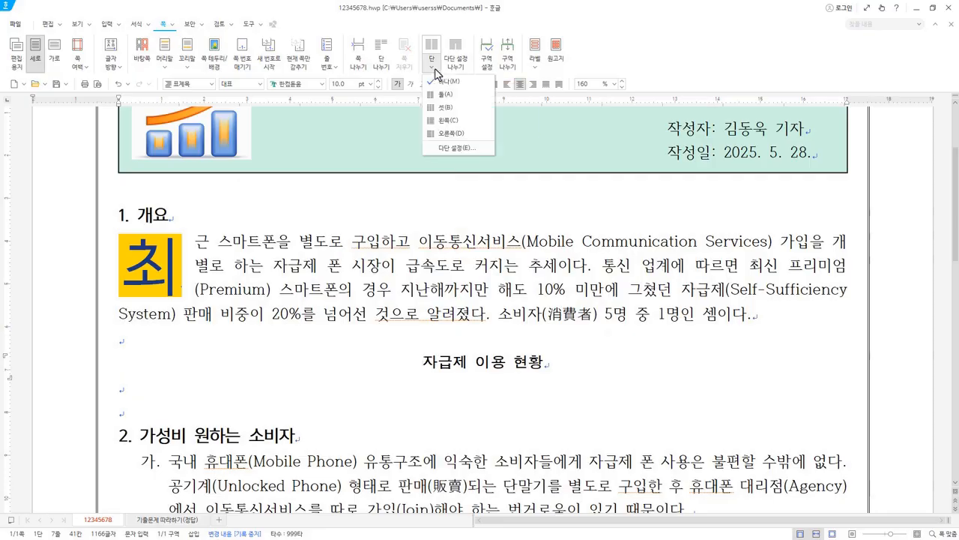
{"action": "left_click", "coordinate": [435, 69]}
{"action": "left_click", "coordinate": [432, 54]}
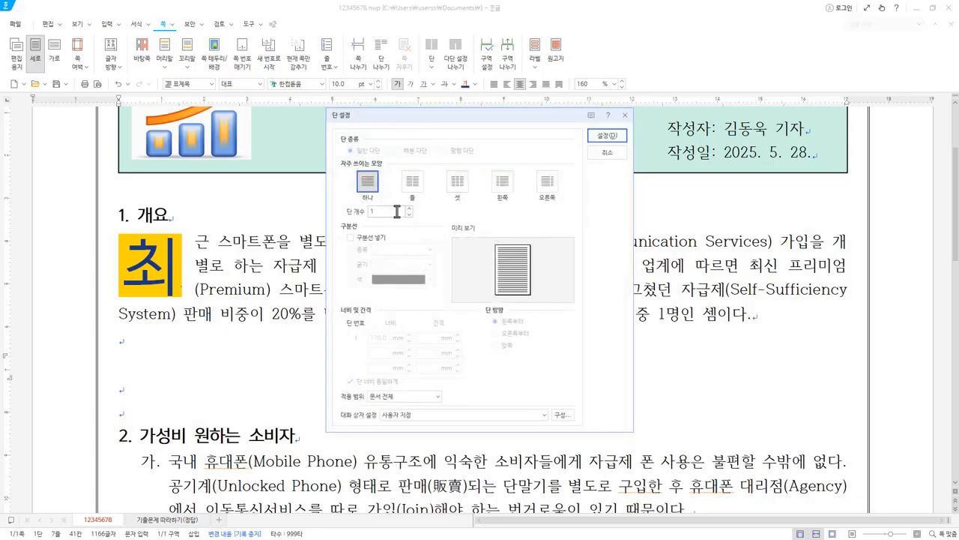
{"action": "left_click", "coordinate": [419, 188]}
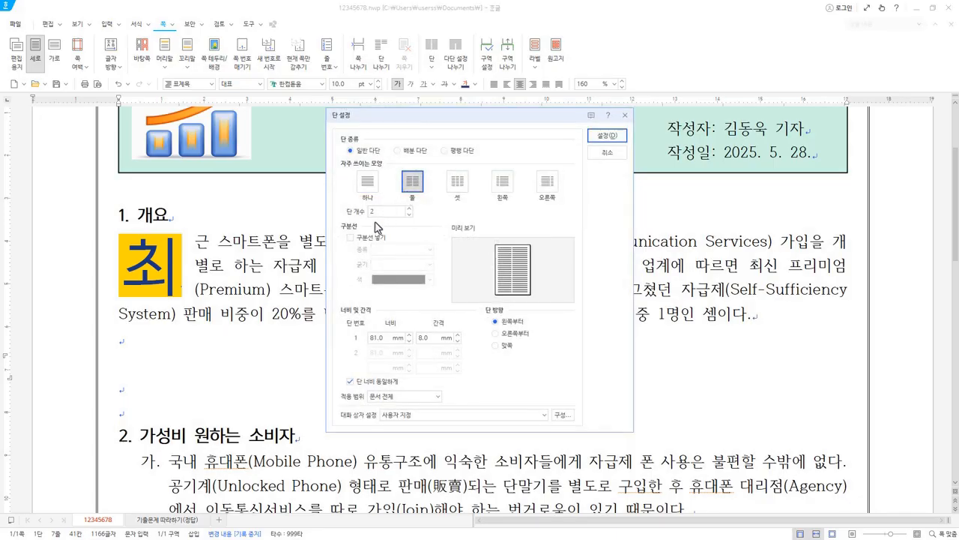
{"action": "left_click", "coordinate": [359, 240]}
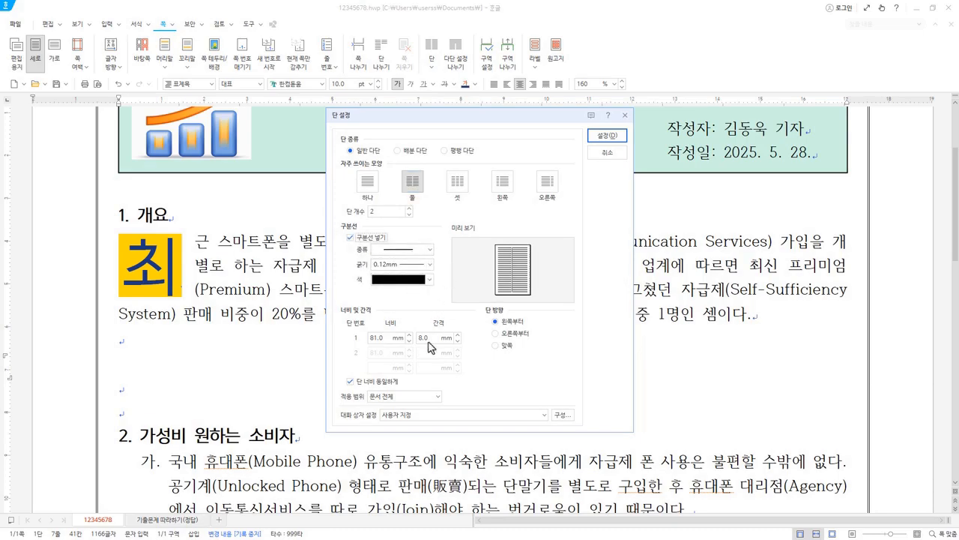
{"action": "left_click", "coordinate": [412, 404]}
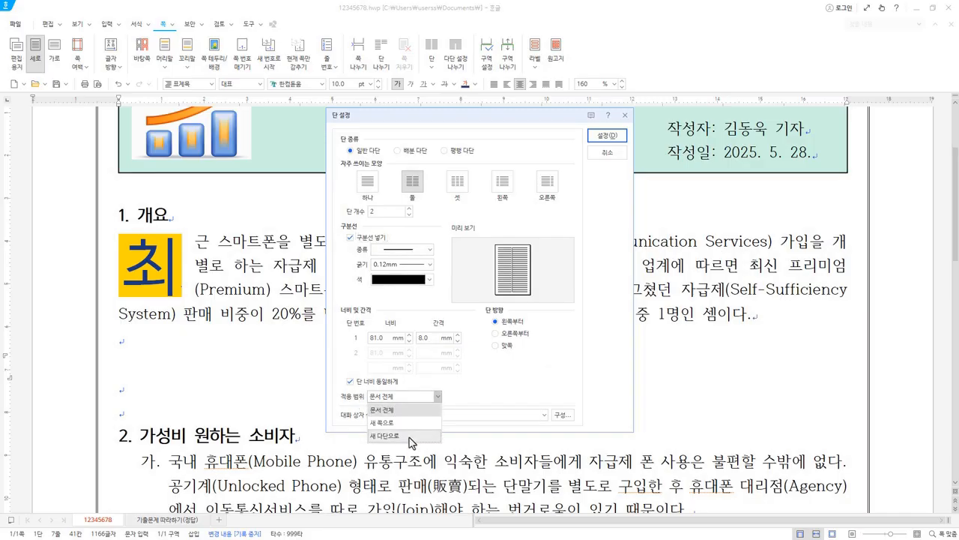
{"action": "left_click", "coordinate": [412, 436]}
{"action": "left_click", "coordinate": [608, 138]}
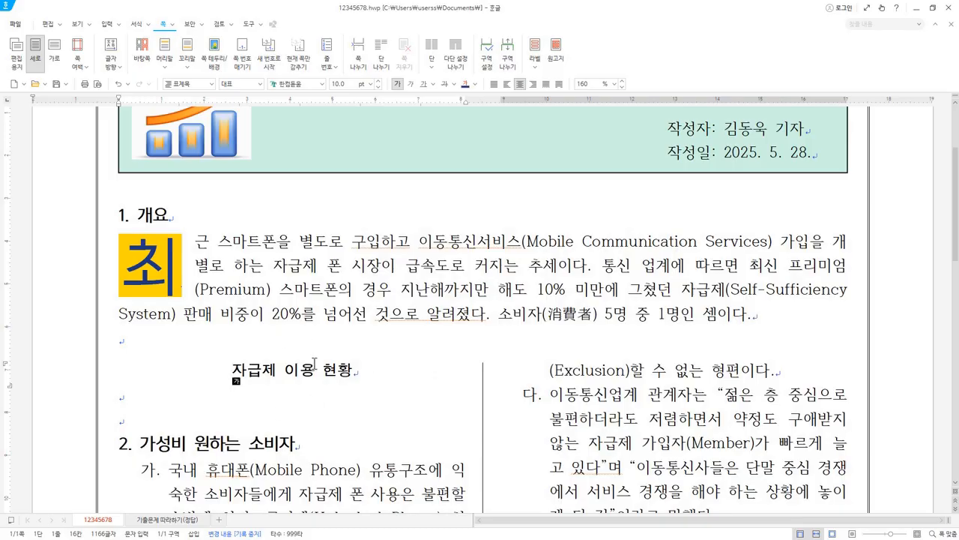
Step: Insert a table with 6 rows and 4 columns, treated as a character, on the empty line below "자급제 이용 현황"
{"action": "scroll", "coordinate": [390, 352], "scroll_direction": "down", "scroll_amount": 3}
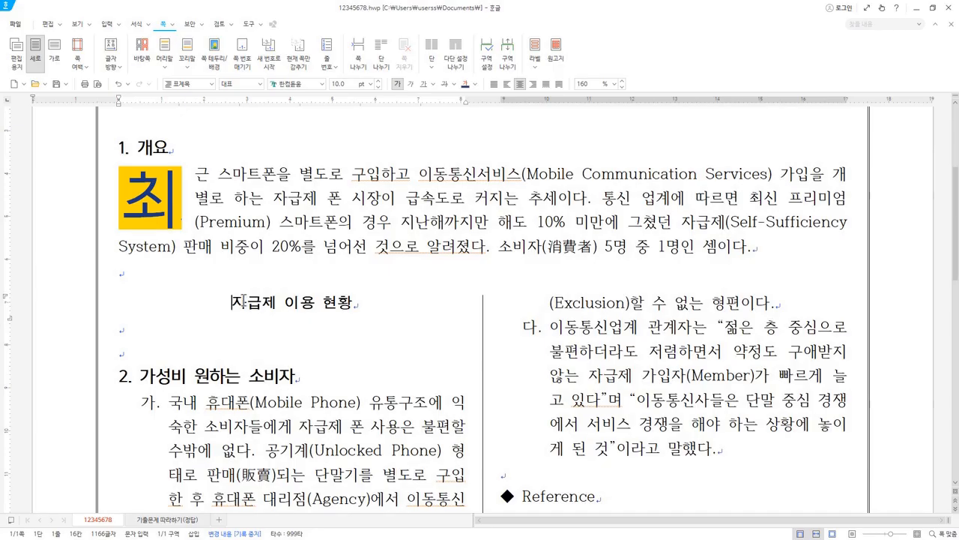
{"action": "left_click", "coordinate": [134, 332]}
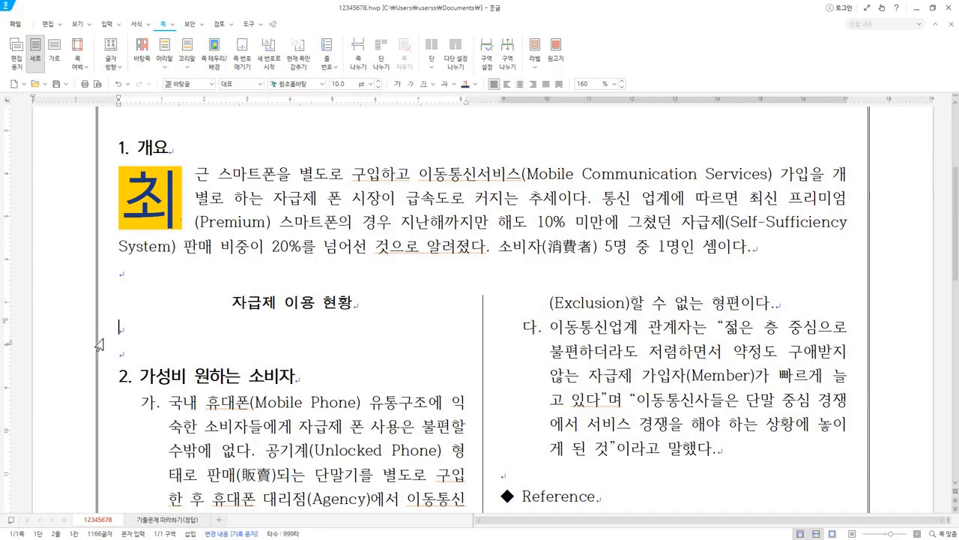
{"action": "left_click", "coordinate": [148, 326]}
{"action": "left_click", "coordinate": [106, 24]}
{"action": "left_click", "coordinate": [108, 66]}
{"action": "left_click", "coordinate": [108, 45]}
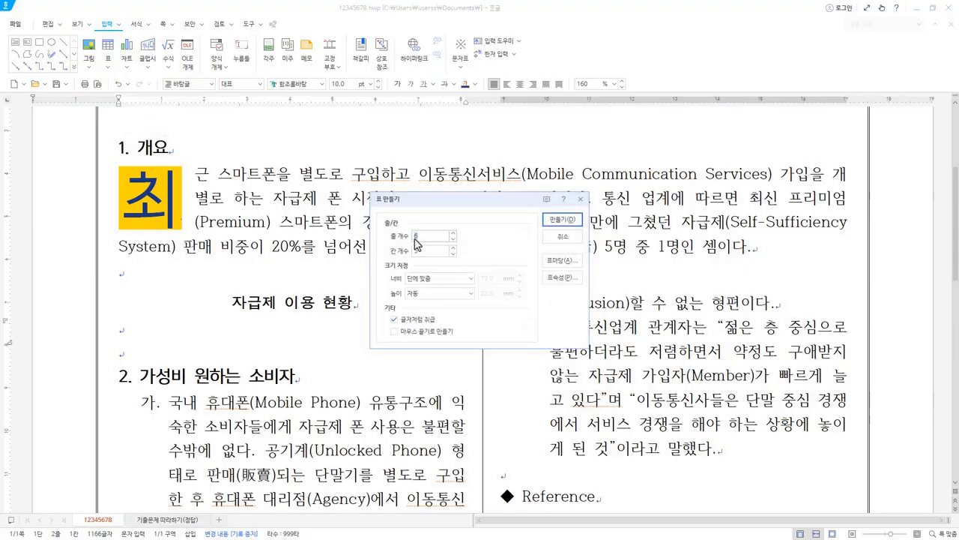
{"action": "left_click", "coordinate": [453, 254]}
{"action": "left_click", "coordinate": [564, 222]}
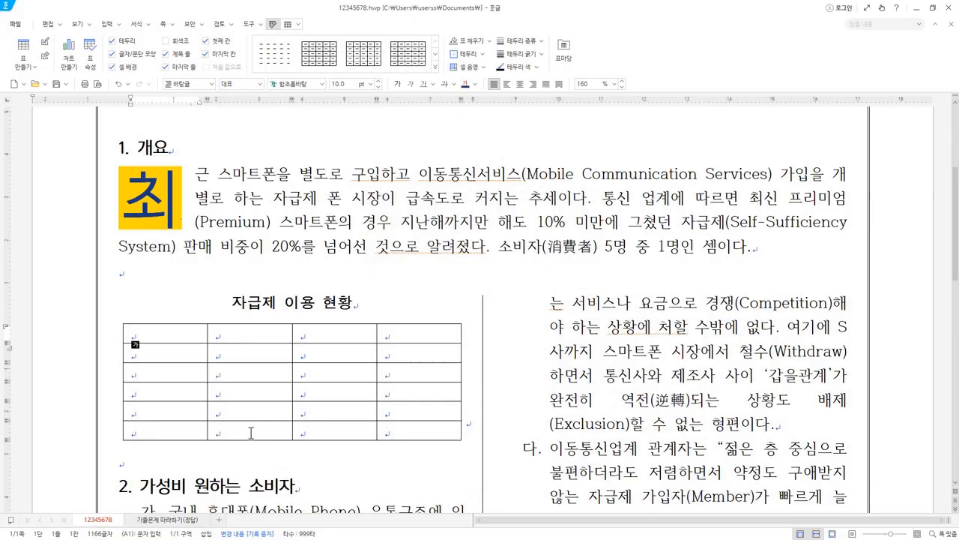
{"action": "left_click_drag", "start_coordinate": [239, 433], "coordinate": [320, 432]}
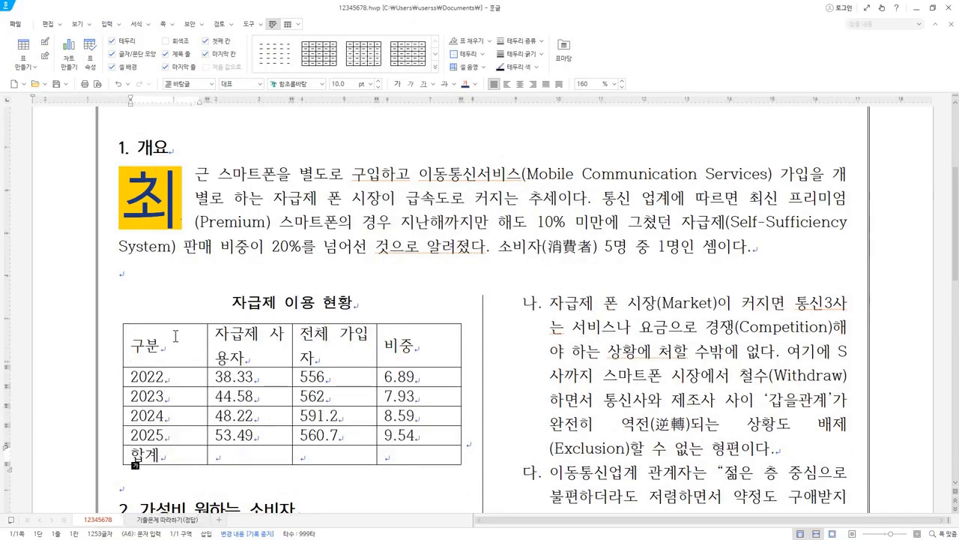
{"action": "left_click_drag", "start_coordinate": [234, 348], "coordinate": [330, 353]}
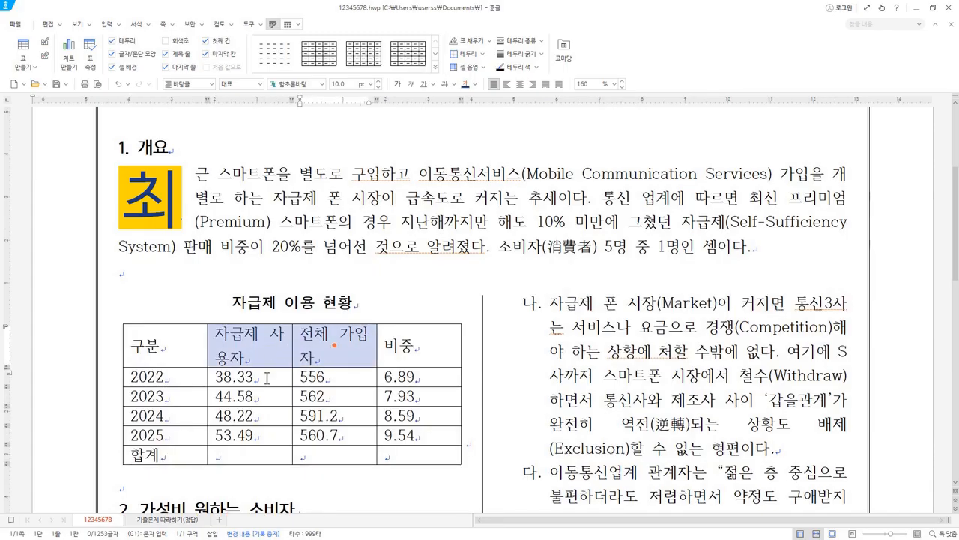
{"action": "left_click", "coordinate": [274, 348]}
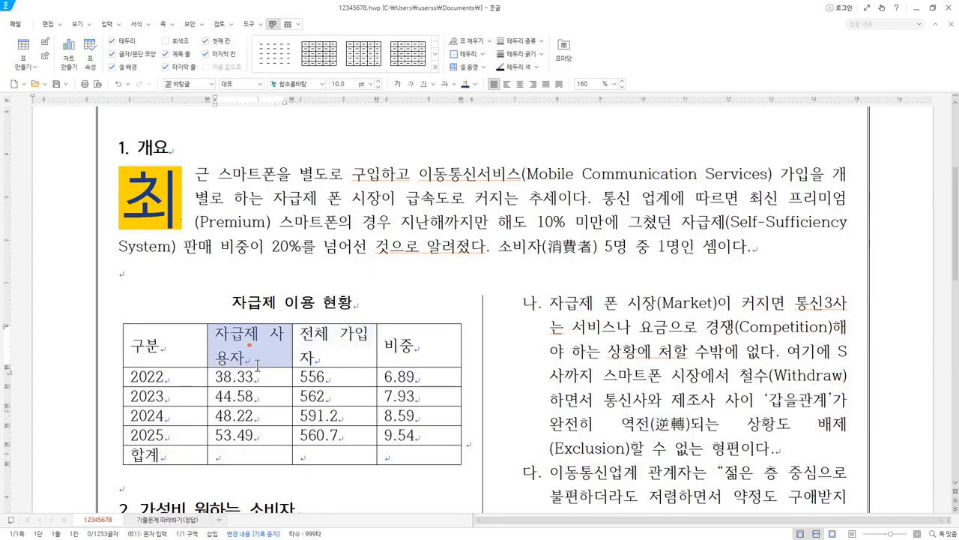
{"action": "key", "text": "Escape"}
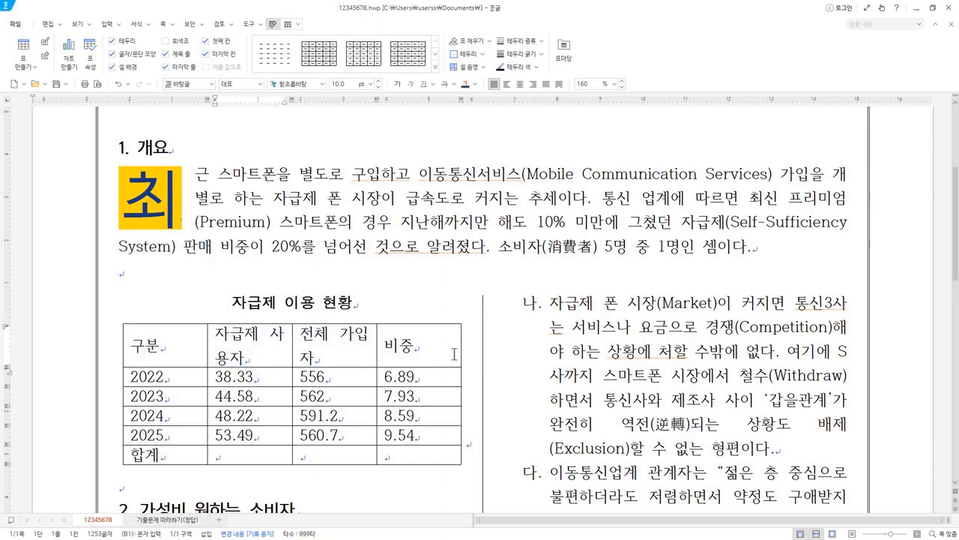
Step: Narrow the 구분 and 비중 columns and widen the middle ones so every table header fits on one line
{"action": "left_click_drag", "start_coordinate": [207, 347], "coordinate": [178, 347]}
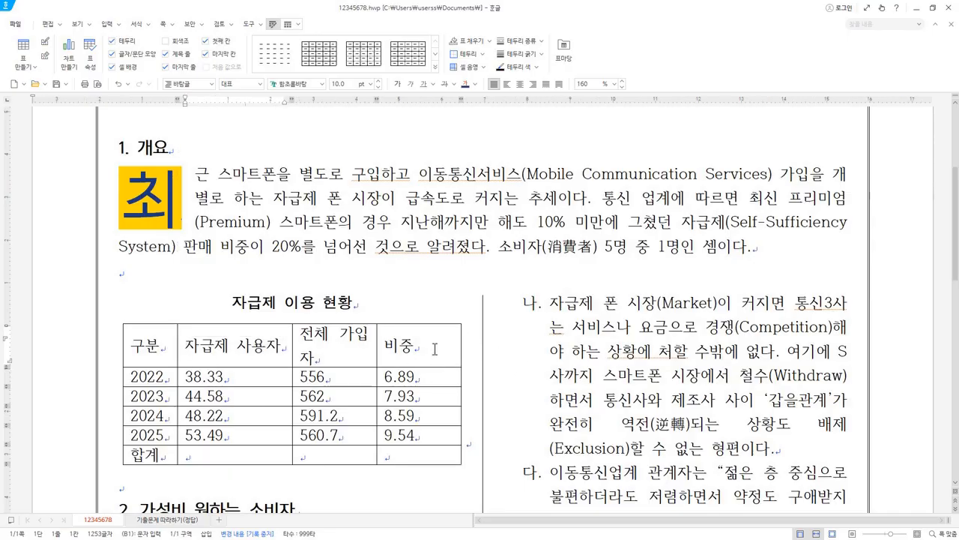
{"action": "left_click_drag", "start_coordinate": [435, 350], "coordinate": [419, 454]}
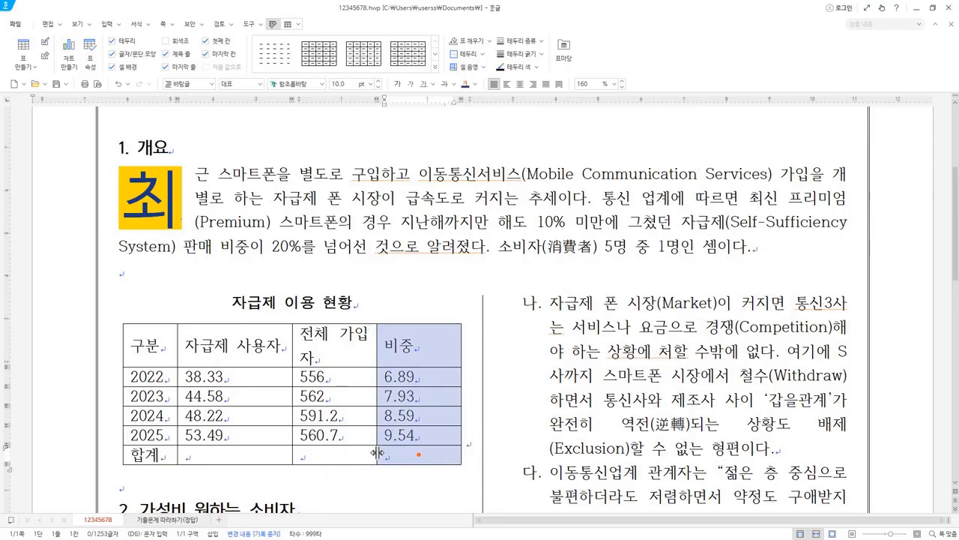
{"action": "key", "text": "Escape"}
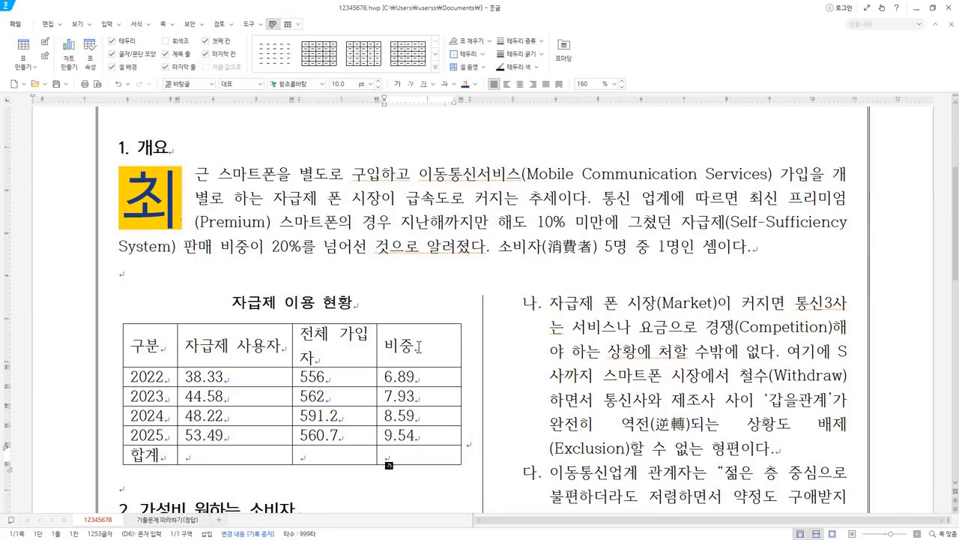
{"action": "left_click_drag", "start_coordinate": [377, 345], "coordinate": [410, 349]}
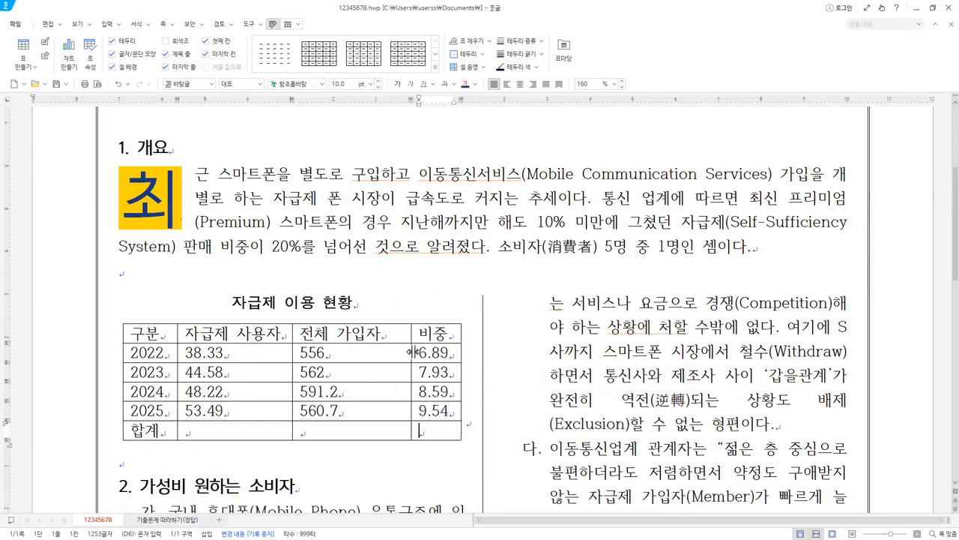
{"action": "mouse_move", "coordinate": [293, 335]}
{"action": "left_mouse_down"}
{"action": "mouse_move", "coordinate": [318, 335]}
{"action": "mouse_move", "coordinate": [302, 338]}
{"action": "left_mouse_up"}
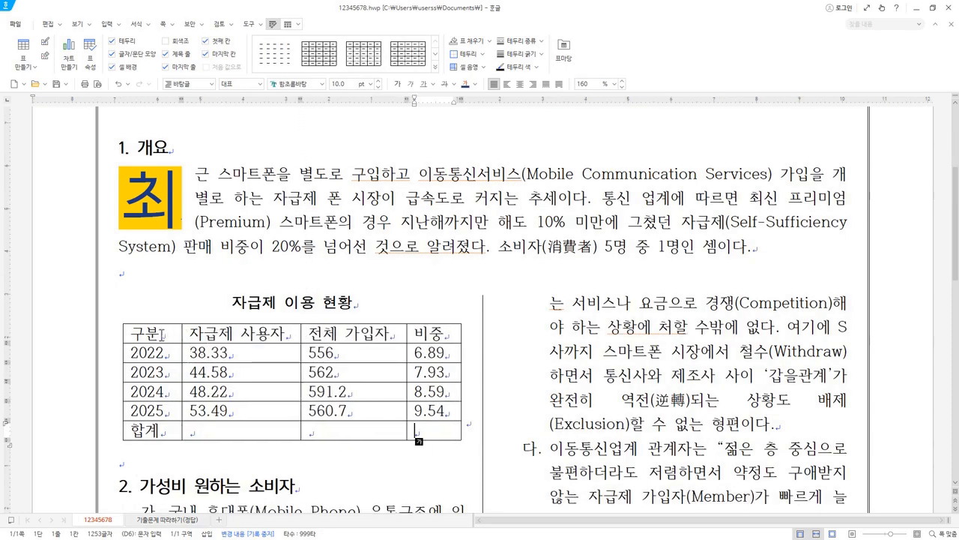
Step: Increase the height of all rows in the 자급제 이용 현황 table by one increment
{"action": "left_click_drag", "start_coordinate": [162, 334], "coordinate": [448, 434]}
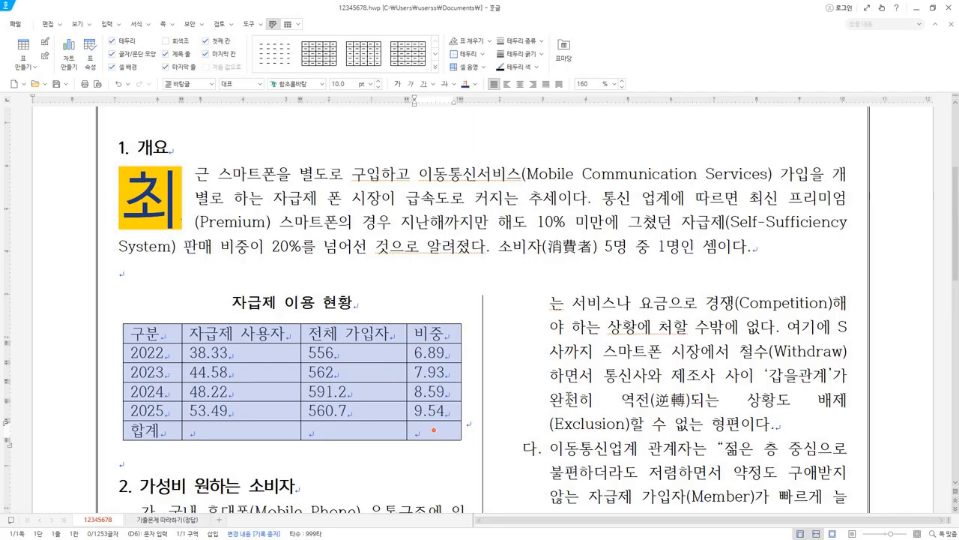
{"action": "key", "text": "ctrl+Down"}
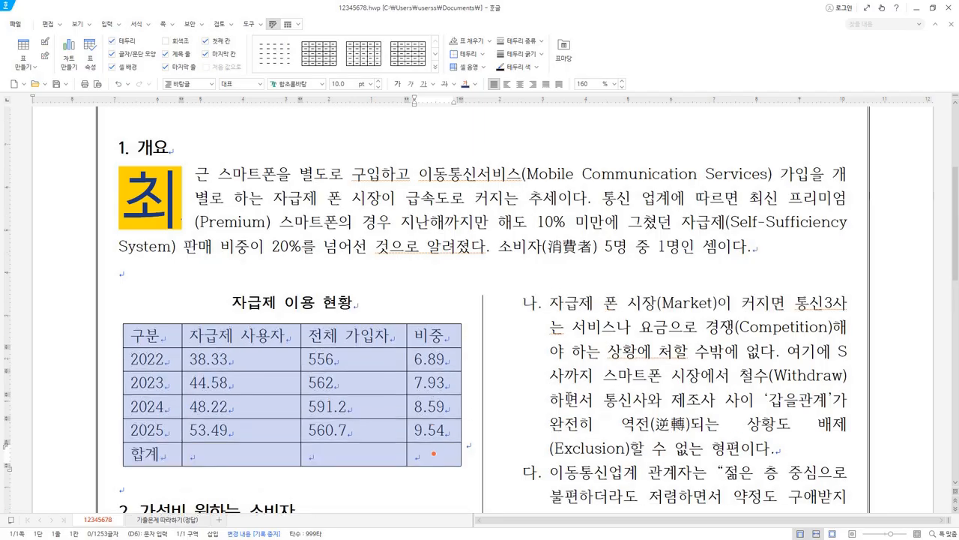
{"action": "key", "text": "Escape"}
{"action": "left_click", "coordinate": [343, 324]}
{"action": "key", "text": "p"}
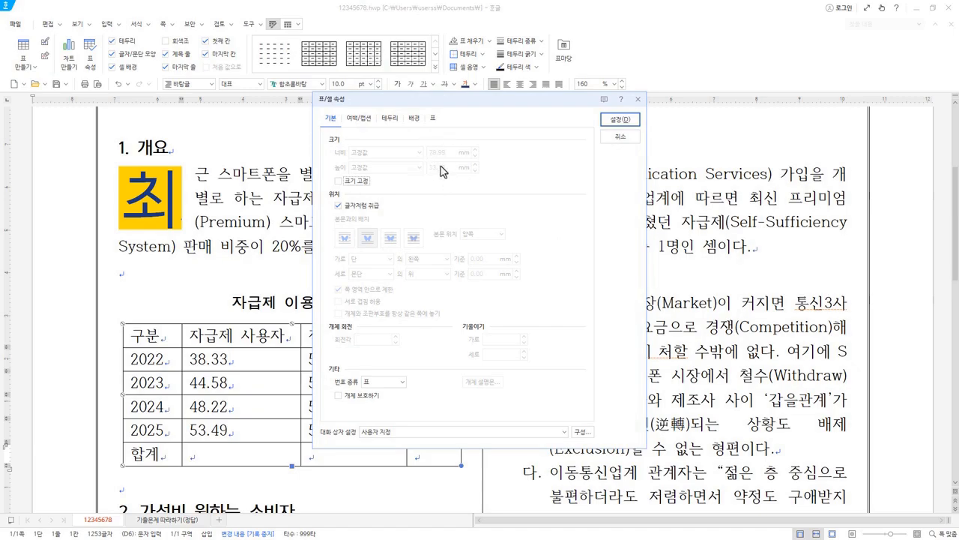
{"action": "left_click", "coordinate": [621, 137]}
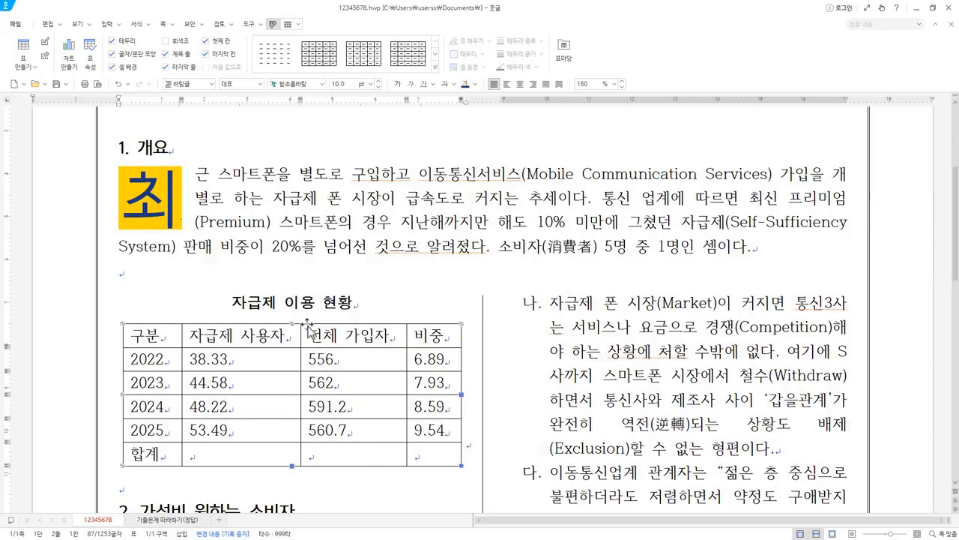
{"action": "key", "text": "Escape"}
{"action": "left_click", "coordinate": [109, 50]}
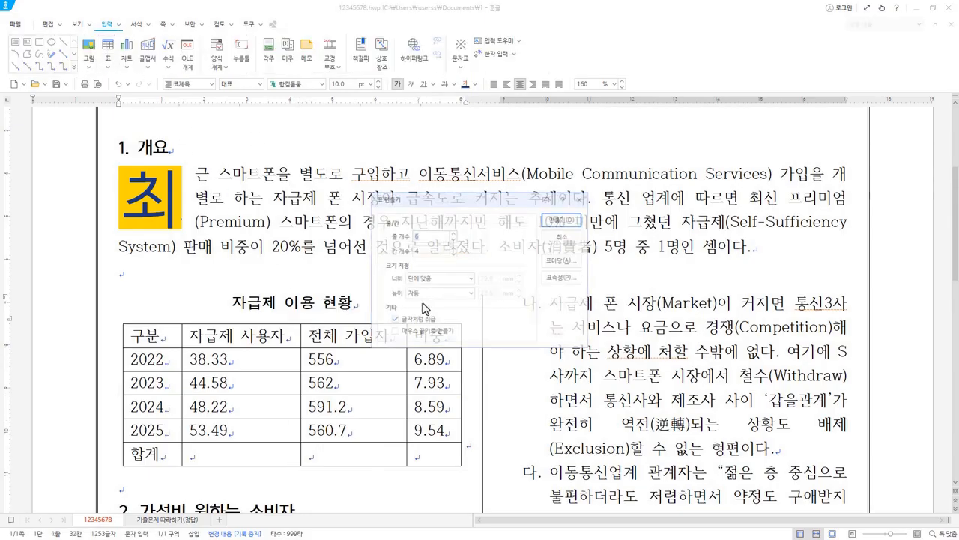
{"action": "left_click", "coordinate": [563, 239]}
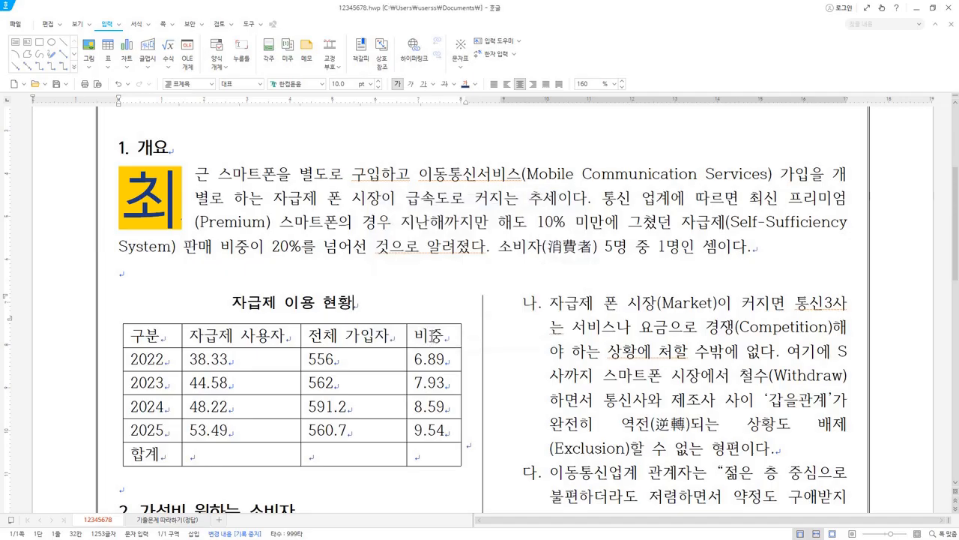
Step: Try reducing the height of all table rows by one increment, and raise it back by one
{"action": "left_click", "coordinate": [434, 335]}
{"action": "left_click_drag", "start_coordinate": [161, 339], "coordinate": [428, 453]}
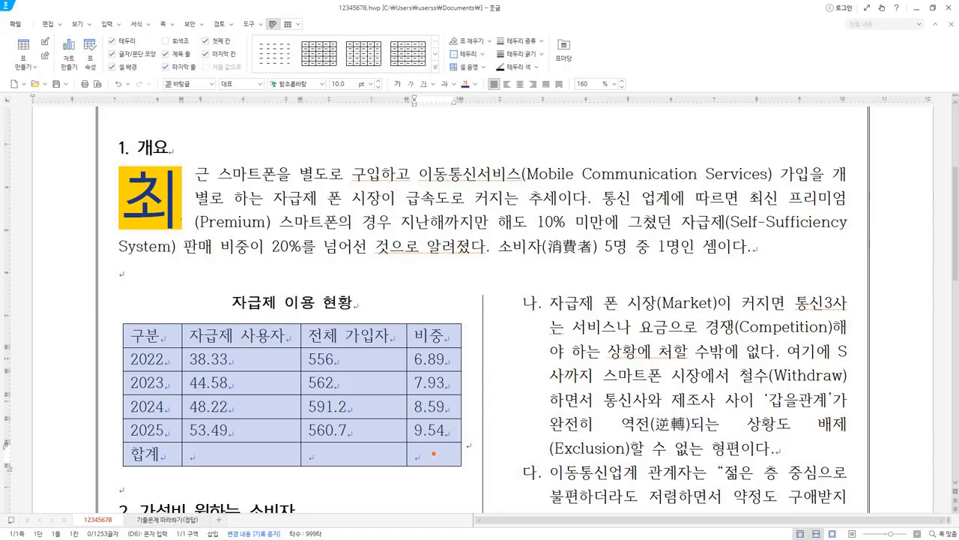
{"action": "key", "text": "ctrl+Up"}
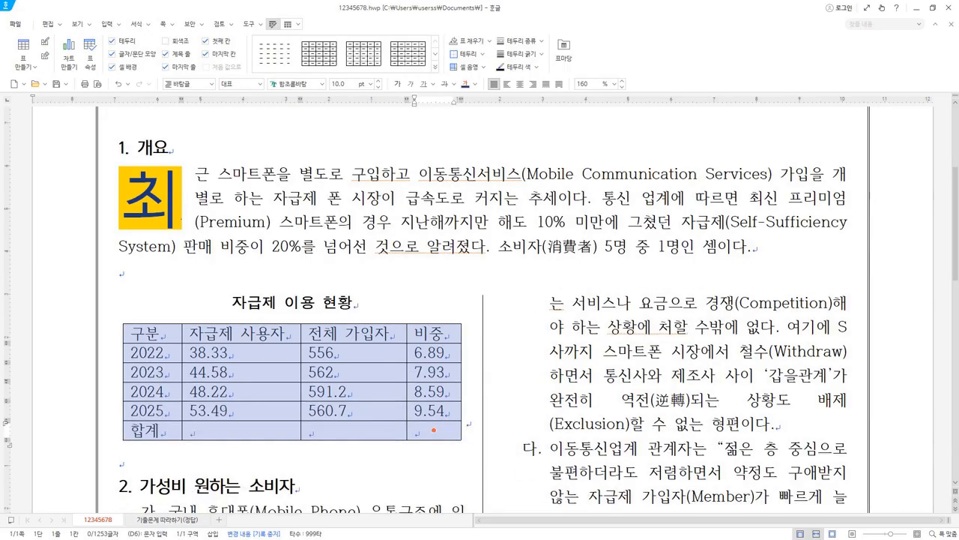
{"action": "key", "text": "ctrl+Down"}
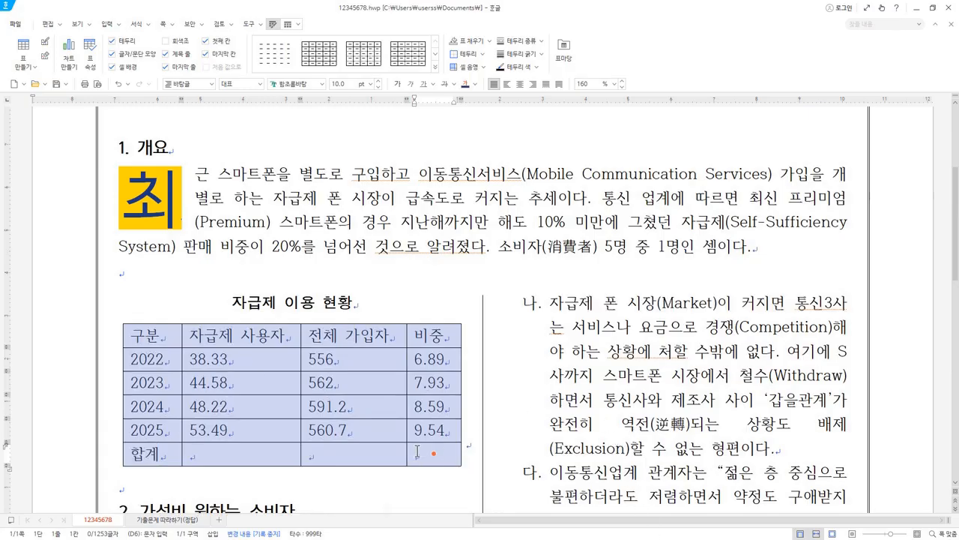
{"action": "left_click", "coordinate": [440, 333]}
{"action": "left_click_drag", "start_coordinate": [154, 356], "coordinate": [450, 359]}
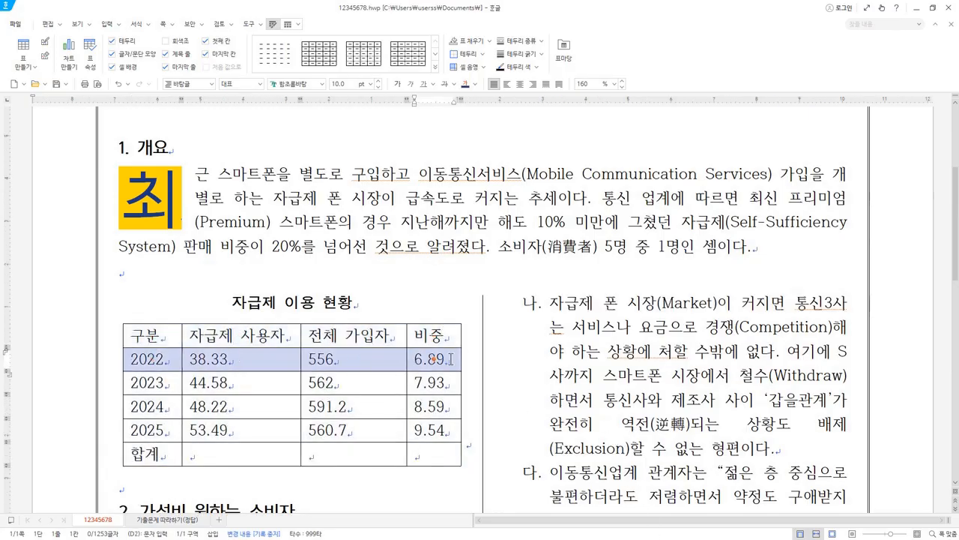
{"action": "left_click_drag", "start_coordinate": [155, 383], "coordinate": [431, 382]}
{"action": "left_click_drag", "start_coordinate": [153, 408], "coordinate": [432, 407]}
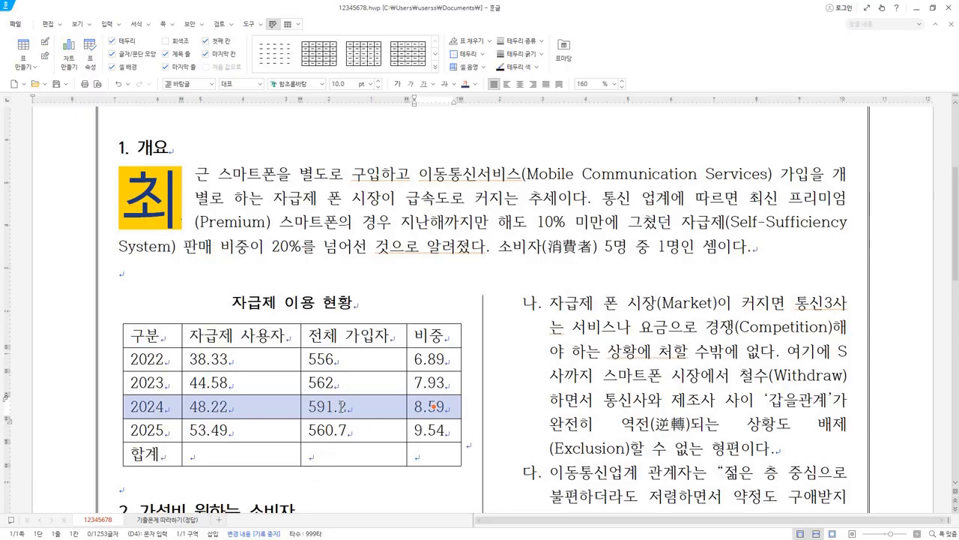
{"action": "key", "text": "Escape"}
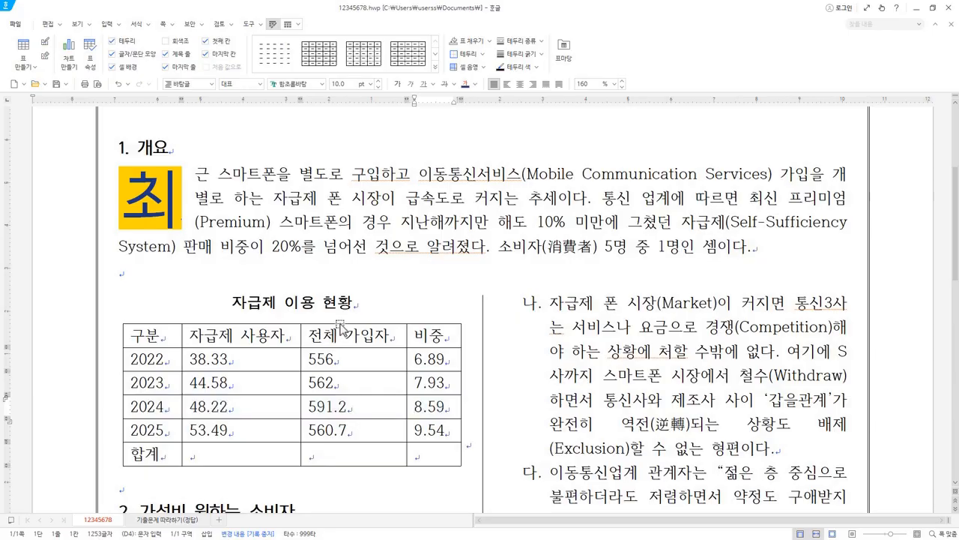
Step: Set the left and right inner margins of all cells in the 자급제 이용 현황 table to 2.00 mm
{"action": "double_click", "coordinate": [341, 328]}
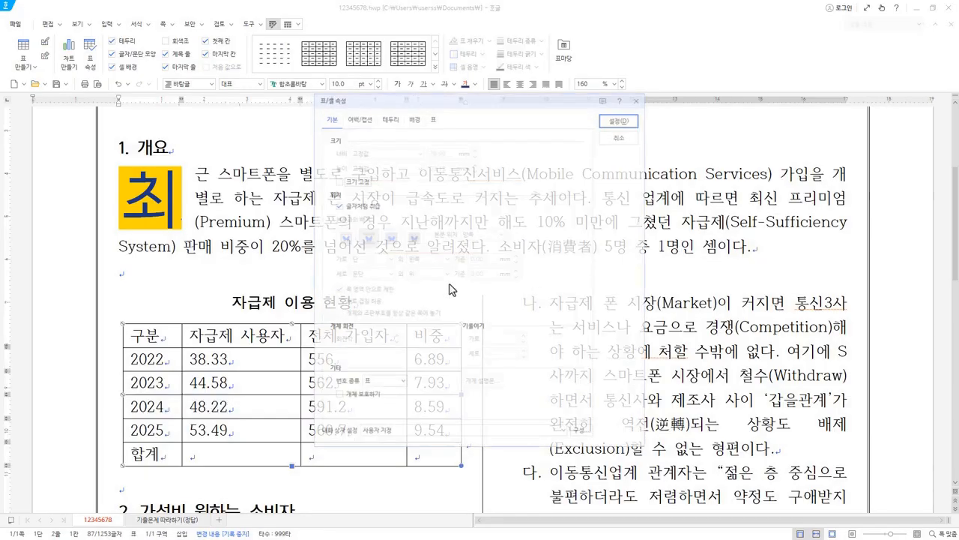
{"action": "left_click", "coordinate": [365, 120]}
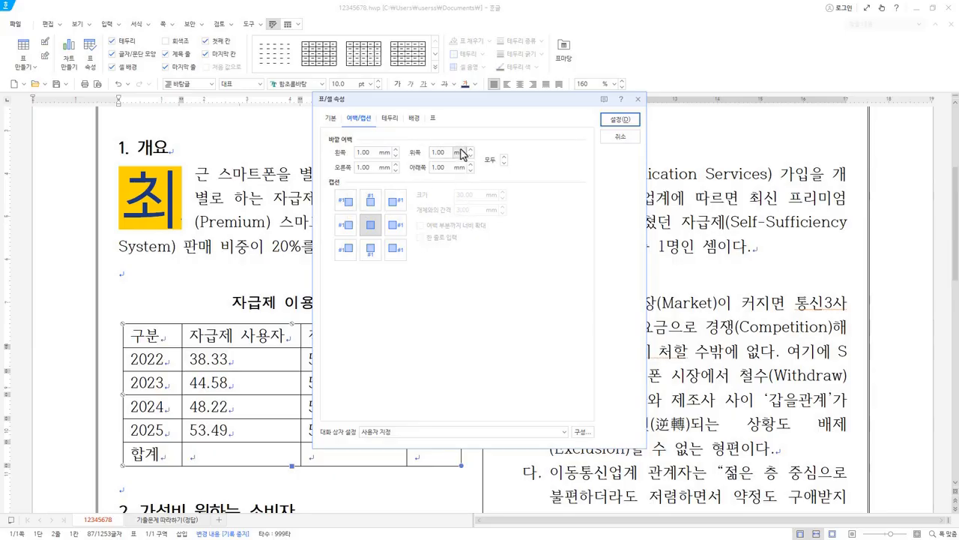
{"action": "left_click", "coordinate": [434, 120]}
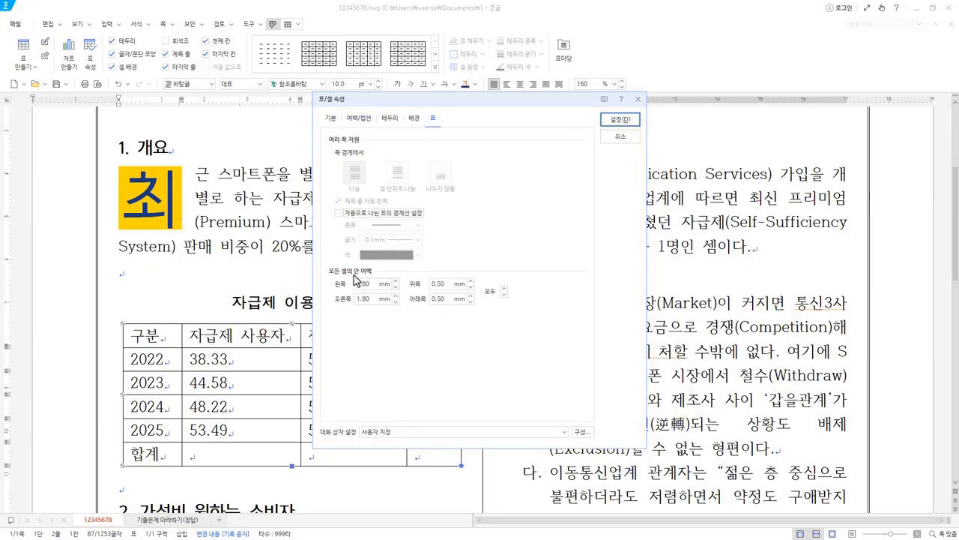
{"action": "left_click", "coordinate": [396, 280]}
{"action": "left_click", "coordinate": [396, 281]}
{"action": "left_click", "coordinate": [396, 295]}
{"action": "left_click", "coordinate": [395, 296]}
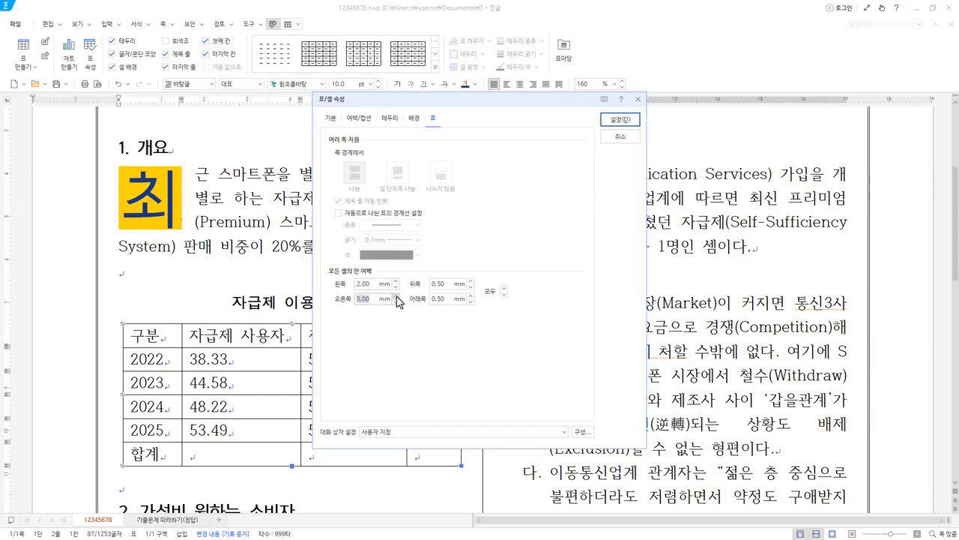
{"action": "left_click", "coordinate": [396, 302]}
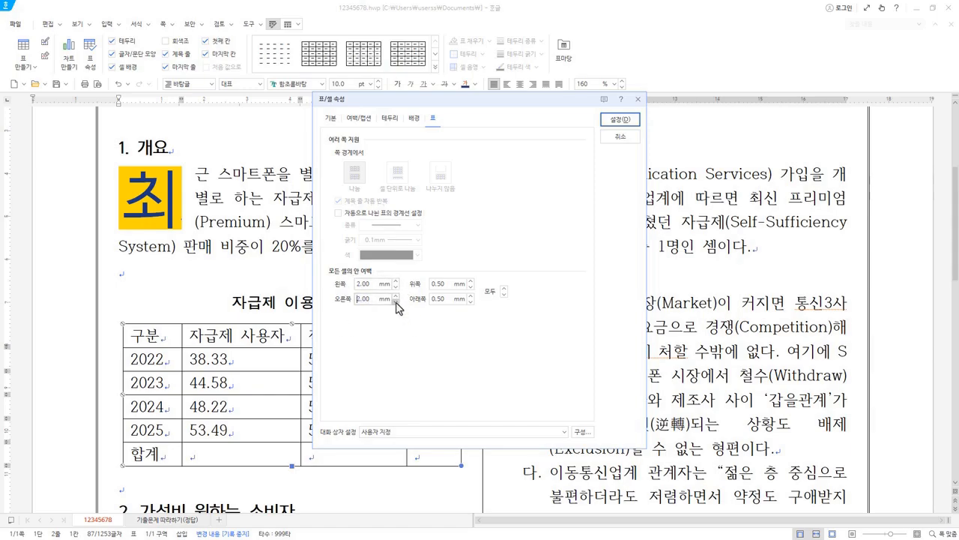
{"action": "left_click", "coordinate": [375, 298]}
{"action": "left_click", "coordinate": [614, 121]}
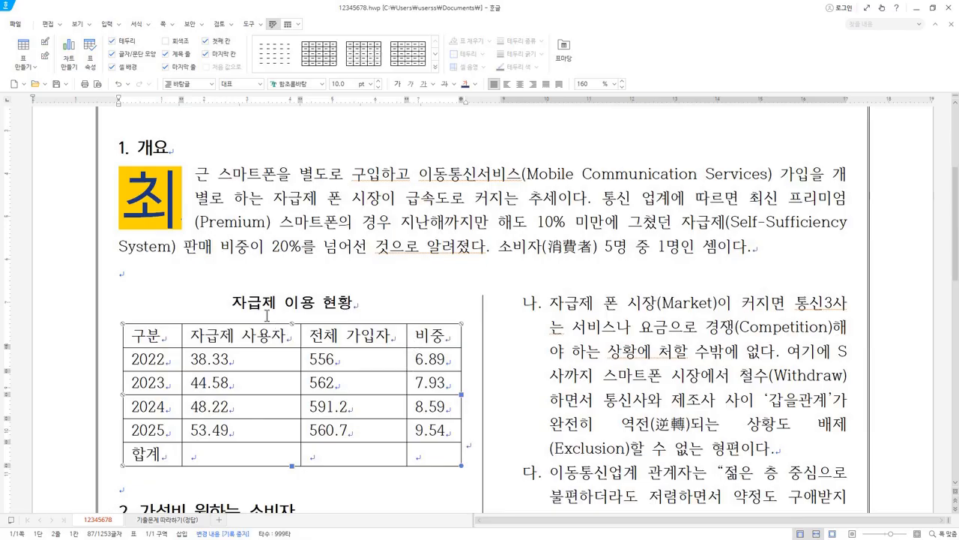
Step: Select all cells of the 자급제 이용 현황 table and give their outer top and bottom borders a 0.4 mm solid line
{"action": "left_click", "coordinate": [172, 307]}
{"action": "left_click_drag", "start_coordinate": [164, 340], "coordinate": [438, 463]}
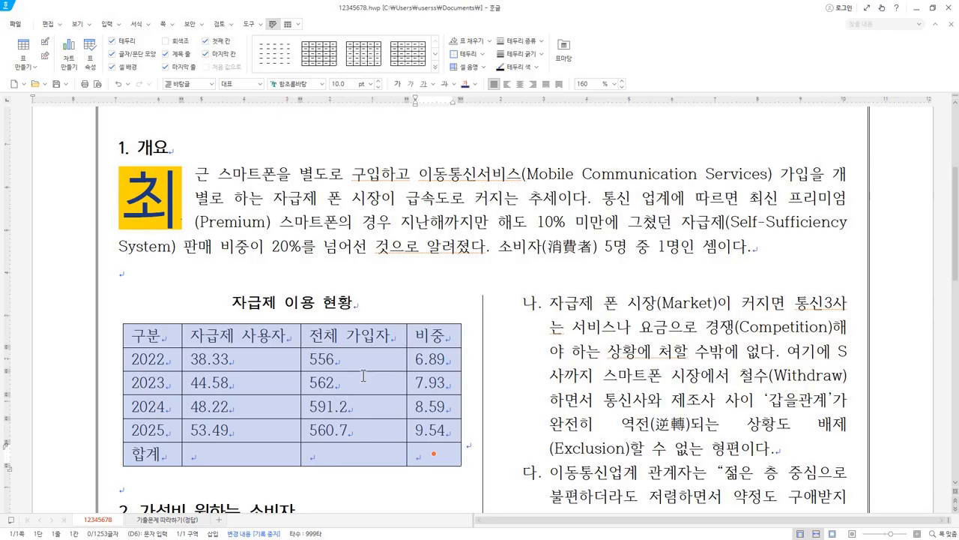
{"action": "key", "text": "l"}
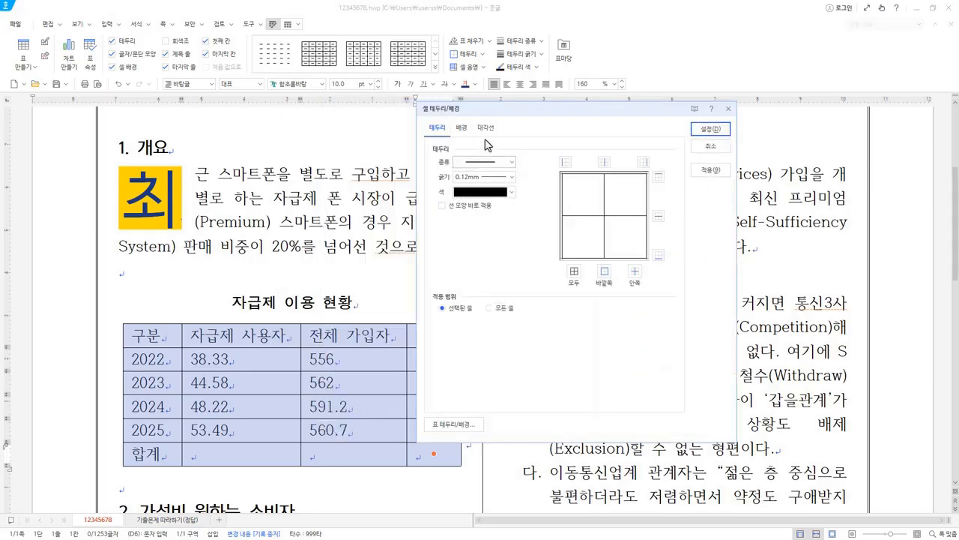
{"action": "left_click", "coordinate": [443, 208]}
{"action": "left_click", "coordinate": [513, 178]}
{"action": "left_click", "coordinate": [504, 276]}
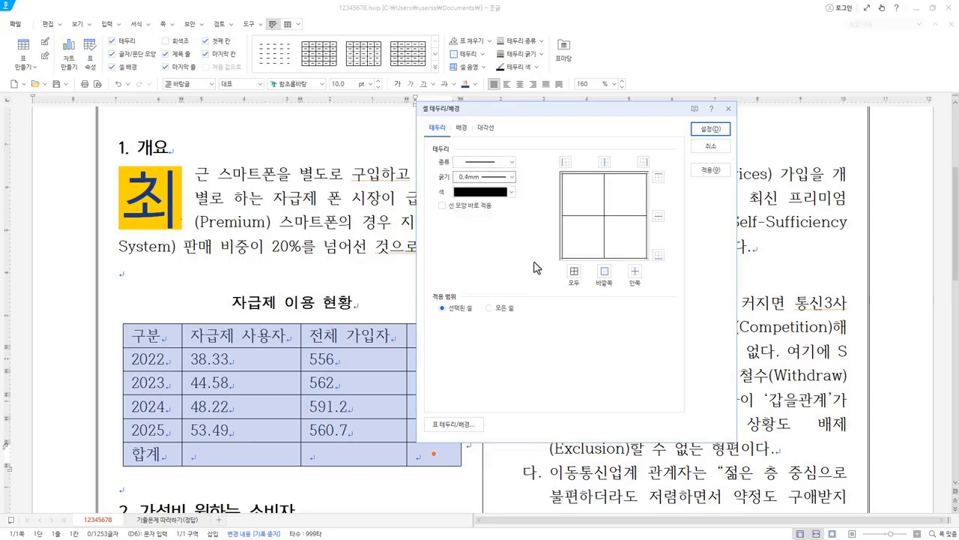
{"action": "left_click", "coordinate": [658, 178]}
{"action": "left_click", "coordinate": [659, 256]}
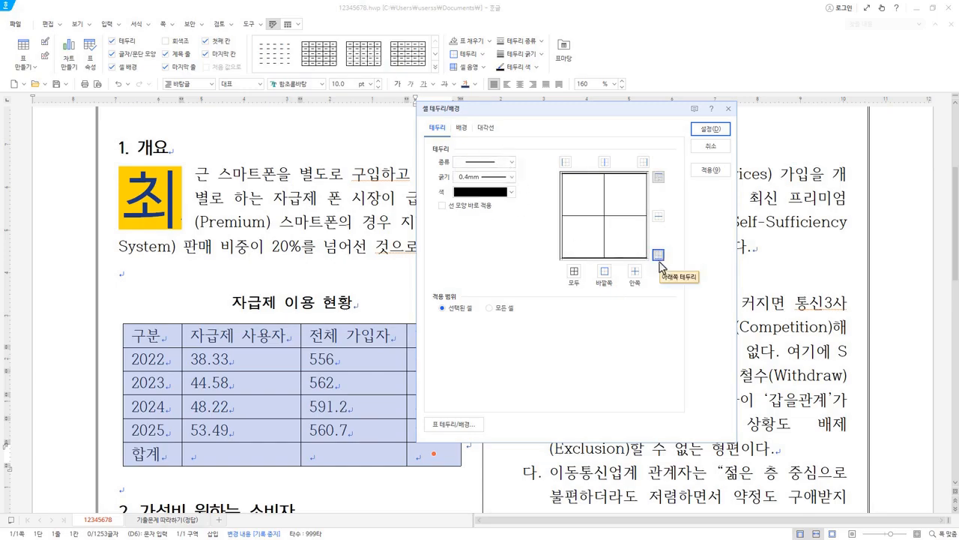
Step: Try the 선 모양 바로 적용 option with no line on the chosen borders, and restore the solid line with the option off
{"action": "left_click", "coordinate": [443, 207]}
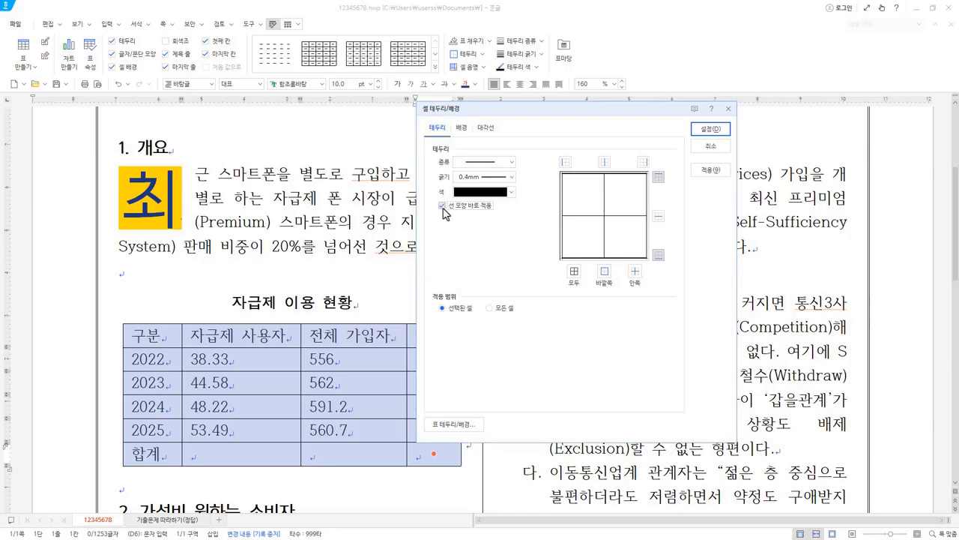
{"action": "left_click", "coordinate": [511, 163]}
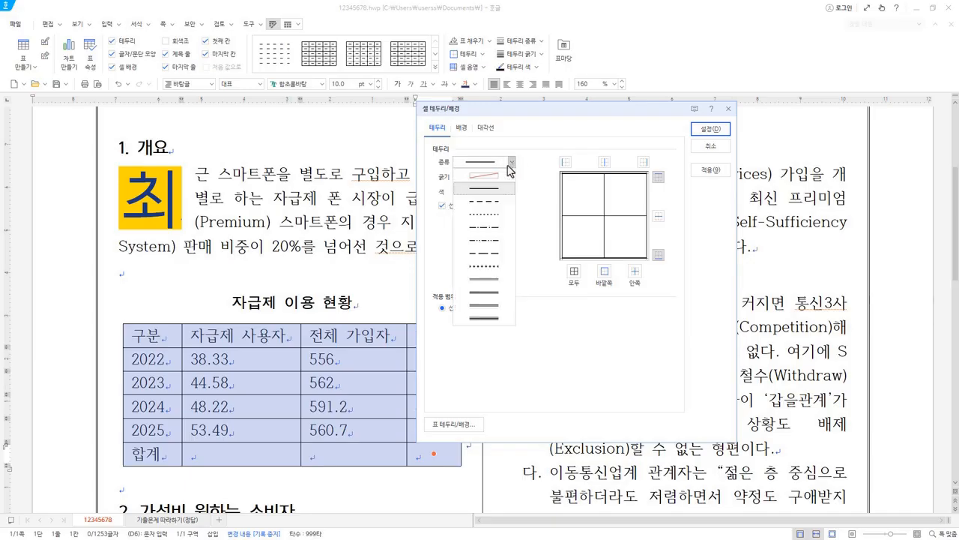
{"action": "left_click", "coordinate": [500, 178]}
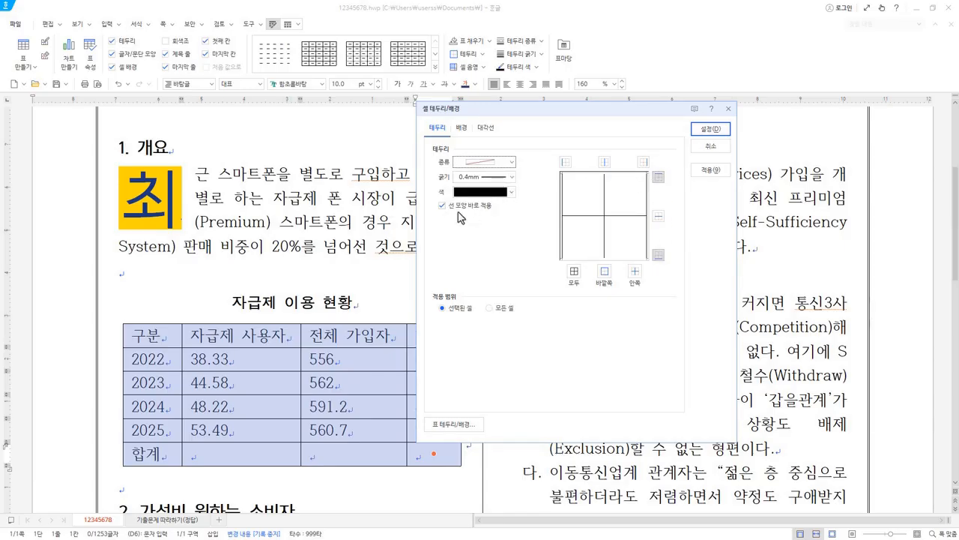
{"action": "left_click", "coordinate": [641, 171]}
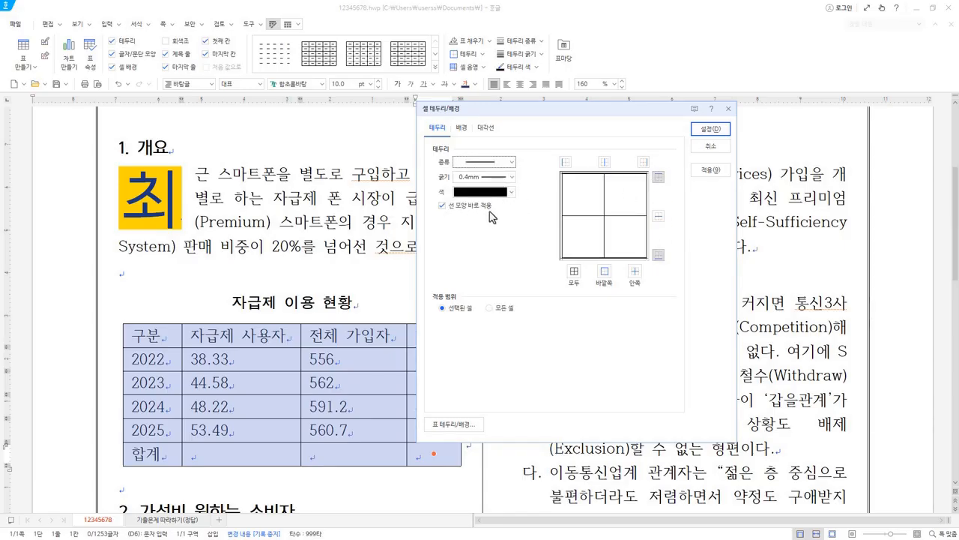
{"action": "left_click", "coordinate": [443, 206]}
Step: Remove the outer left and right borders of the table and apply the border settings
{"action": "left_click", "coordinate": [512, 162]}
{"action": "left_click", "coordinate": [484, 174]}
{"action": "left_click", "coordinate": [567, 163]}
{"action": "left_click", "coordinate": [643, 162]}
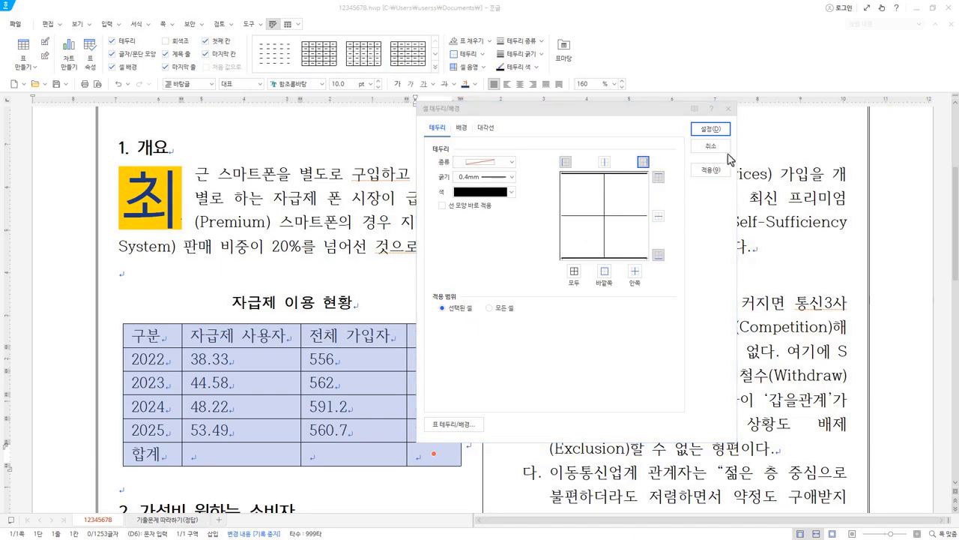
{"action": "left_click", "coordinate": [711, 129]}
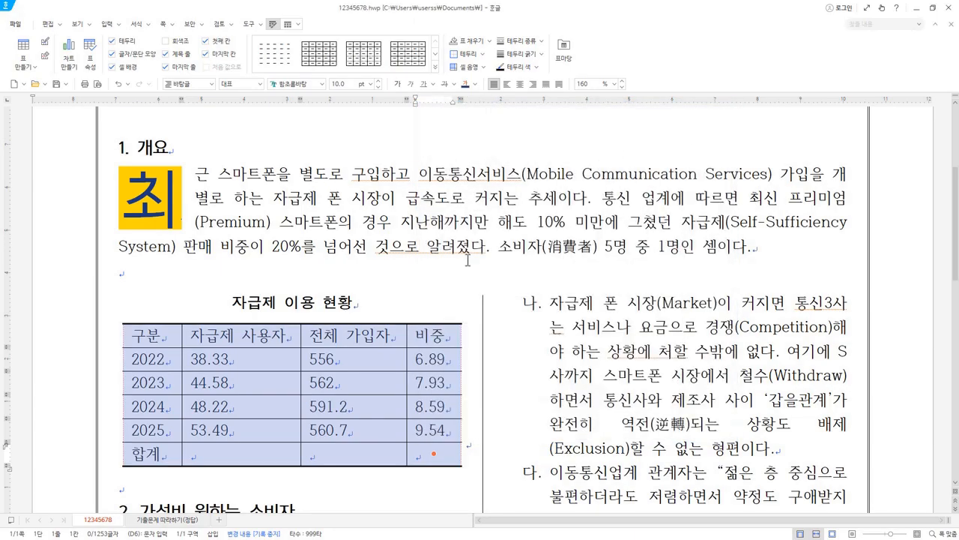
{"action": "left_click_drag", "start_coordinate": [157, 339], "coordinate": [431, 339]}
{"action": "left_click_drag", "start_coordinate": [153, 454], "coordinate": [473, 454]}
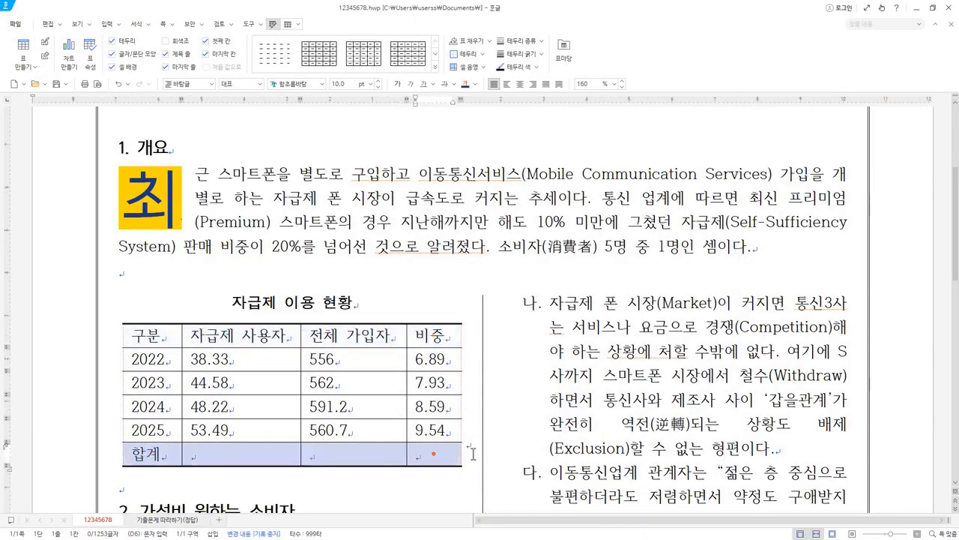
{"action": "left_click_drag", "start_coordinate": [162, 335], "coordinate": [465, 334]}
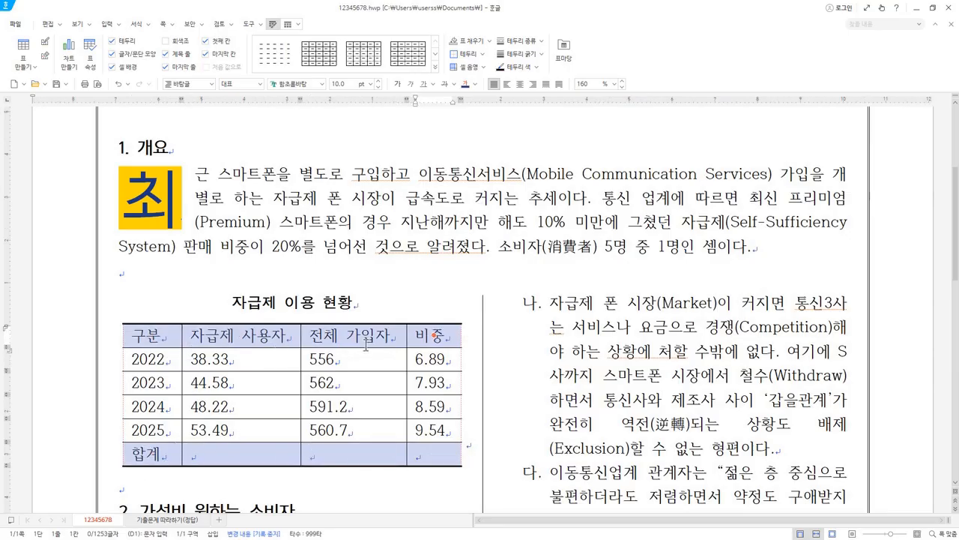
Step: Give the top border of the 합계 row a 0.5 mm double line
{"action": "left_click_drag", "start_coordinate": [143, 459], "coordinate": [436, 457]}
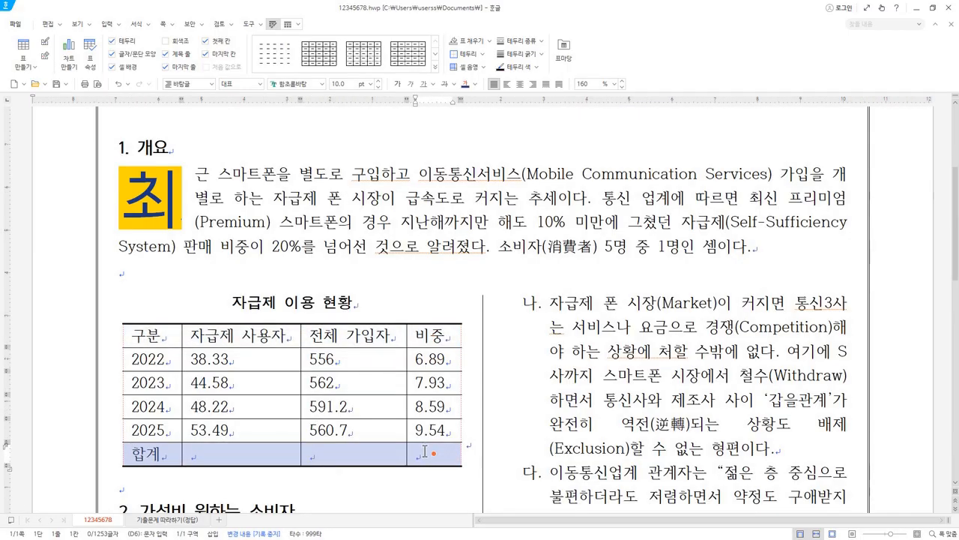
{"action": "key", "text": "l"}
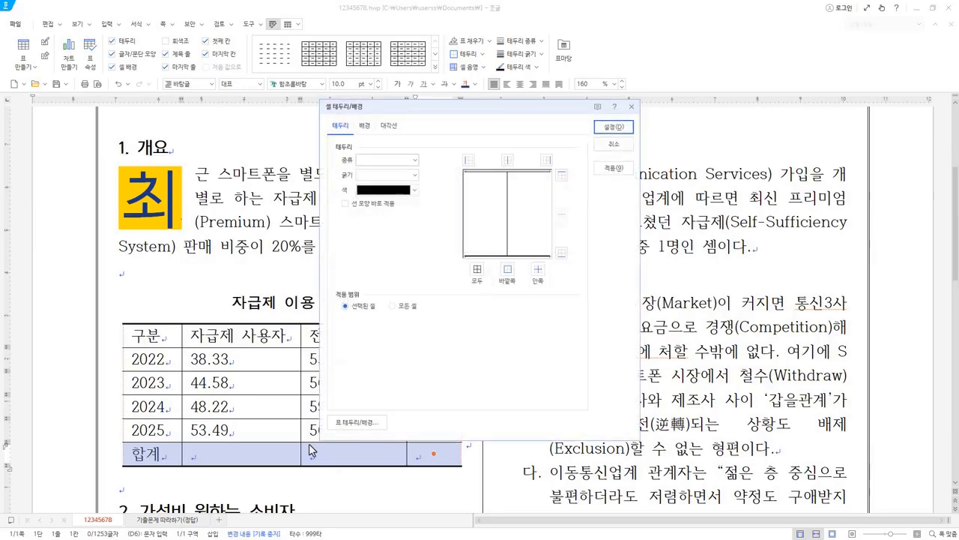
{"action": "left_click", "coordinate": [415, 160]}
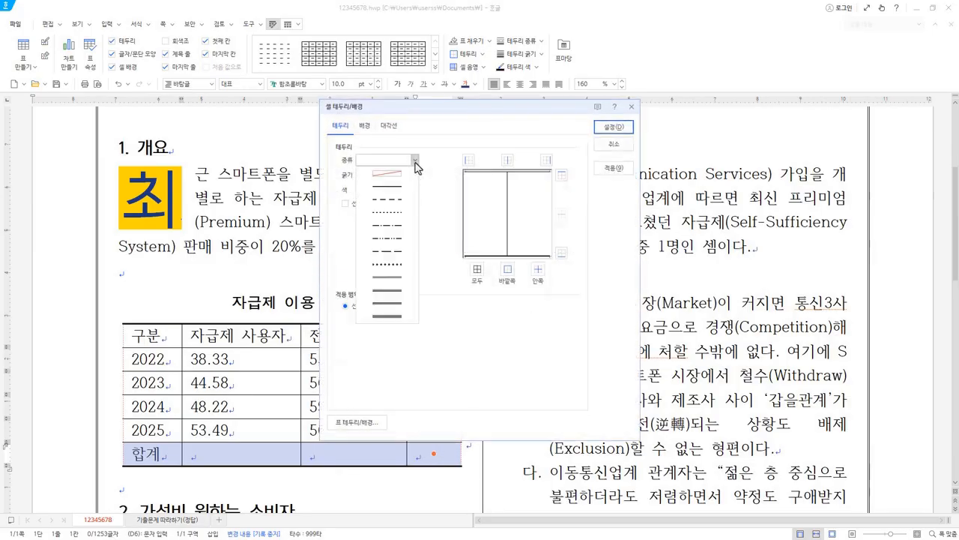
{"action": "left_click", "coordinate": [403, 285]}
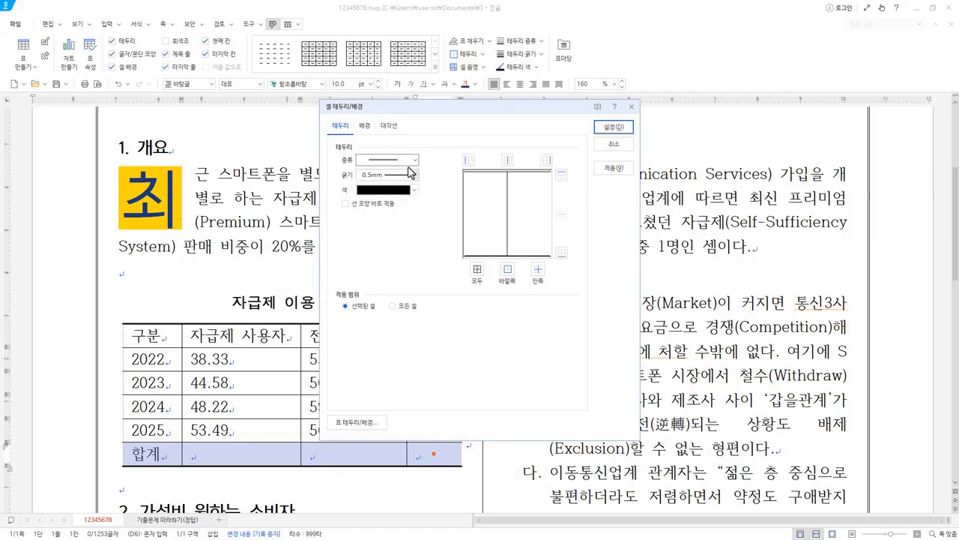
{"action": "left_click", "coordinate": [562, 175]}
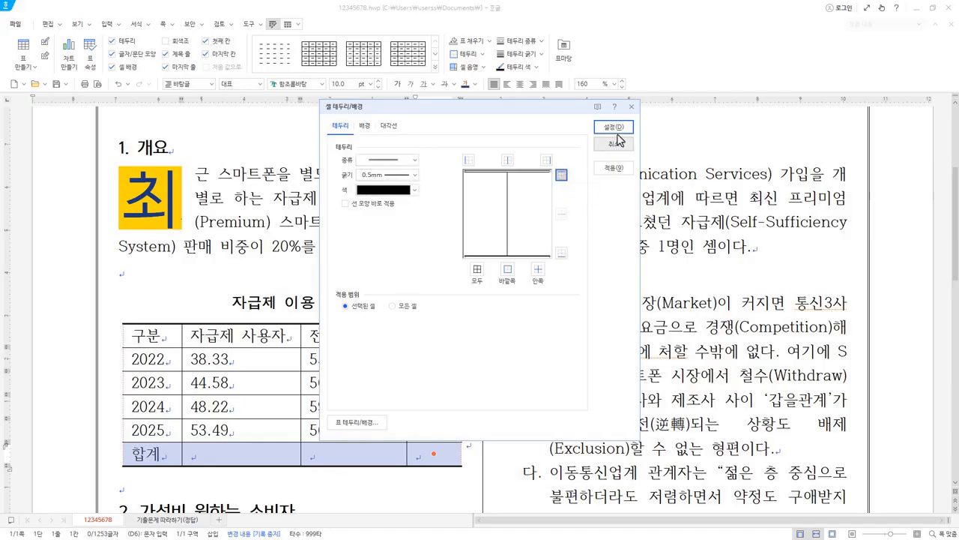
{"action": "left_click", "coordinate": [614, 127]}
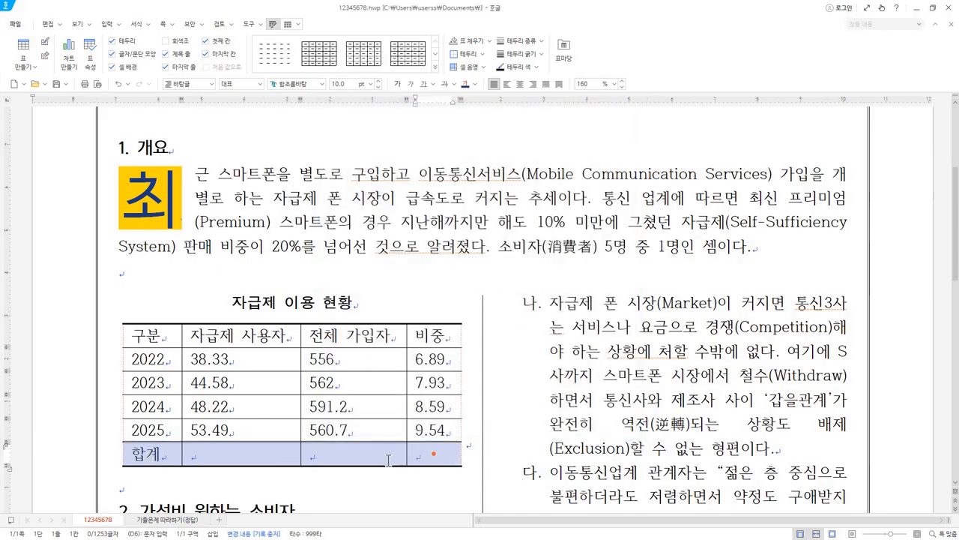
{"action": "key", "text": "l"}
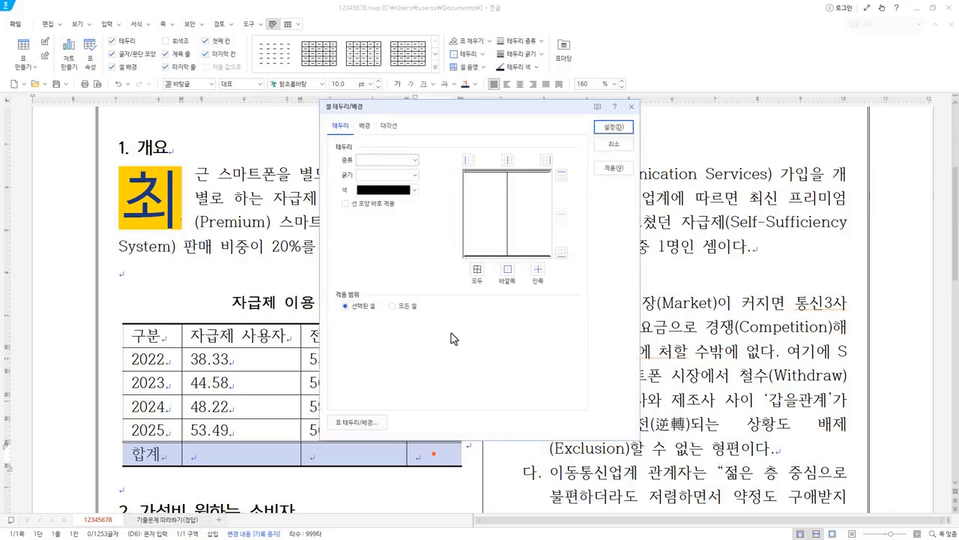
{"action": "left_click", "coordinate": [365, 126]}
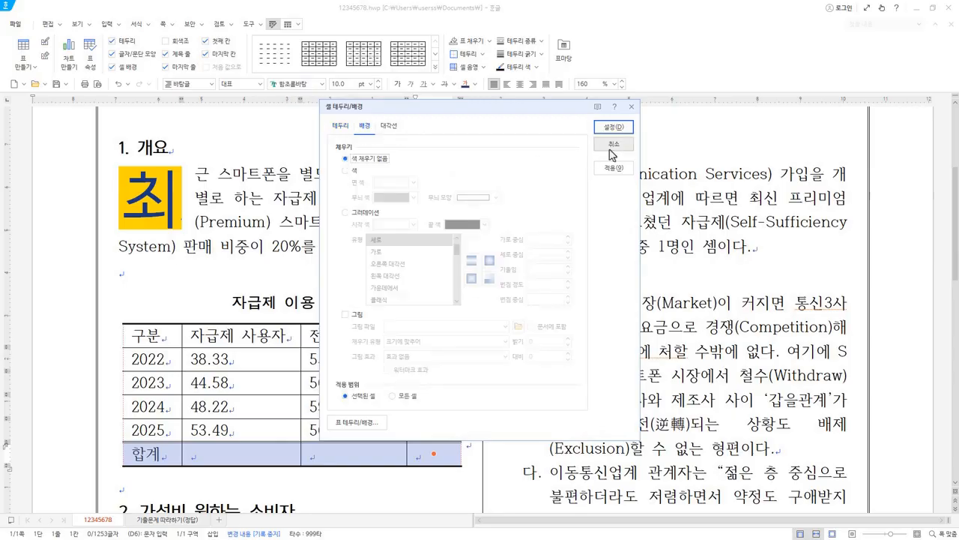
{"action": "key", "text": "Escape"}
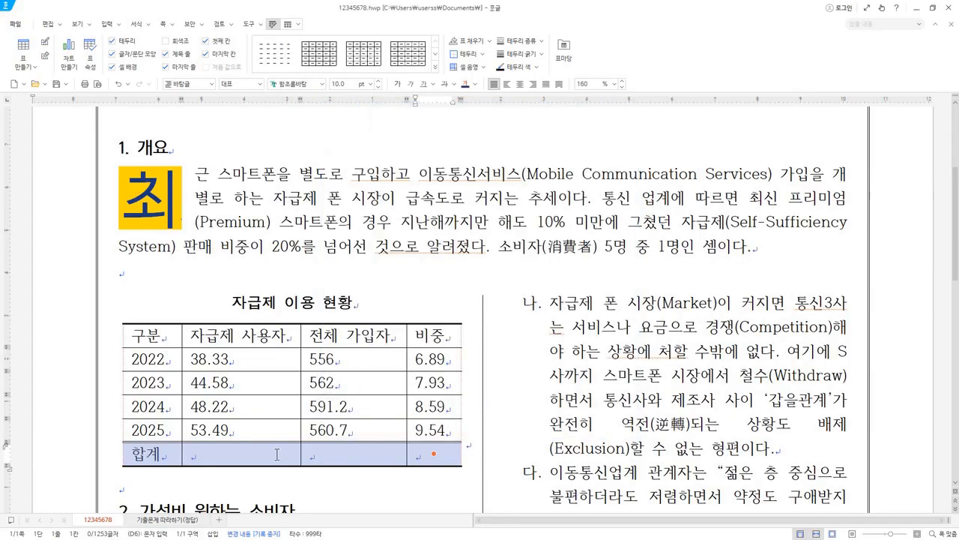
Step: Fill the background of the 합계 row with a light grey face colour
{"action": "key", "text": "l"}
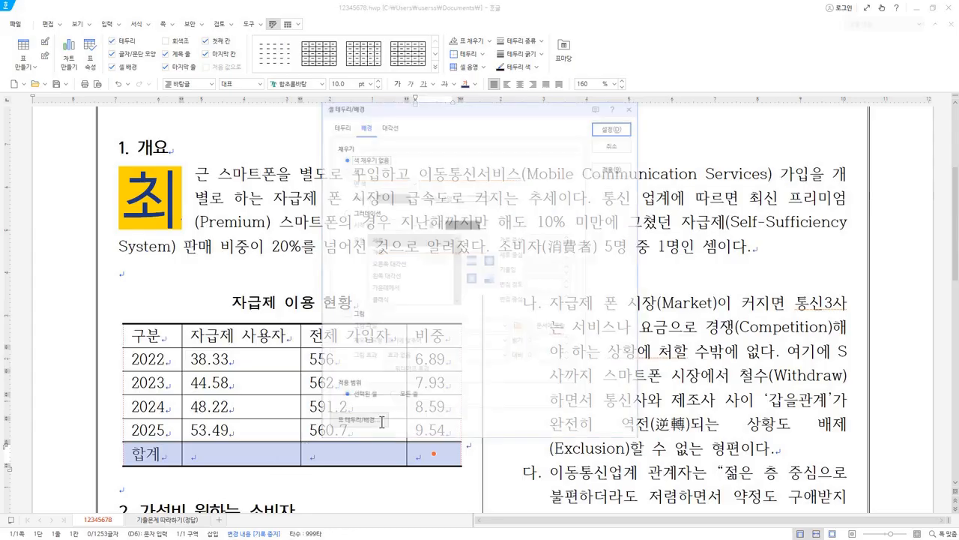
{"action": "left_click", "coordinate": [341, 126]}
{"action": "left_click", "coordinate": [367, 126]}
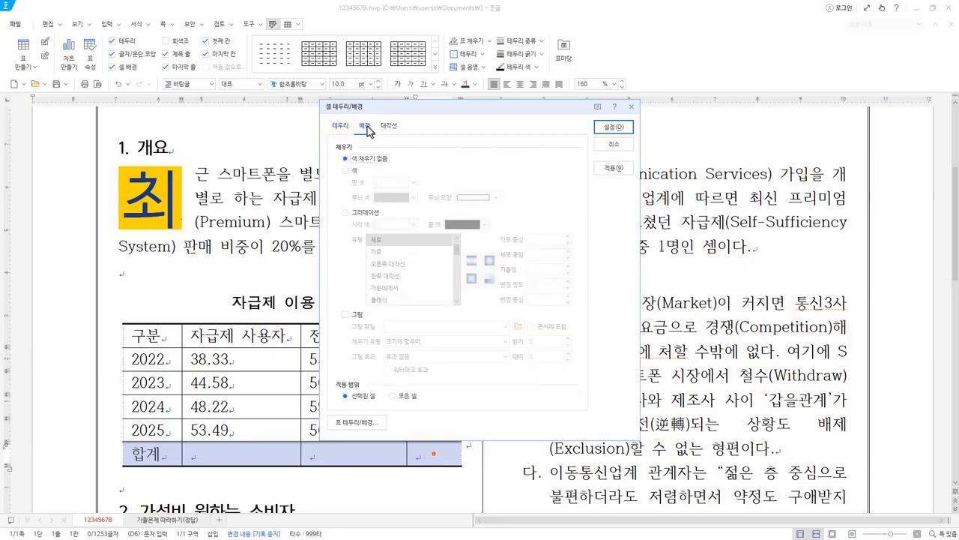
{"action": "left_click", "coordinate": [341, 127]}
{"action": "left_click", "coordinate": [365, 129]}
{"action": "left_click", "coordinate": [355, 172]}
{"action": "left_click", "coordinate": [413, 182]}
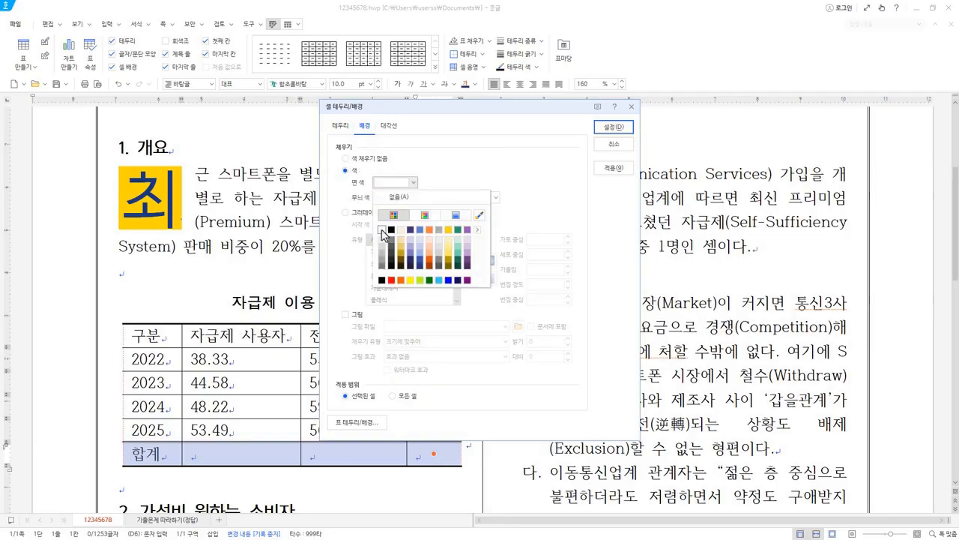
{"action": "left_click", "coordinate": [479, 231]}
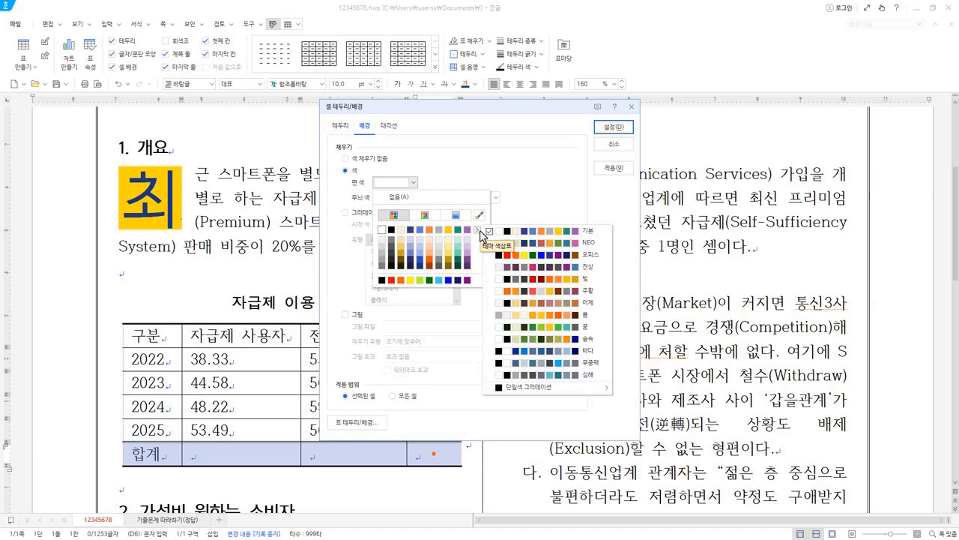
{"action": "left_click", "coordinate": [459, 171]}
{"action": "left_click", "coordinate": [414, 183]}
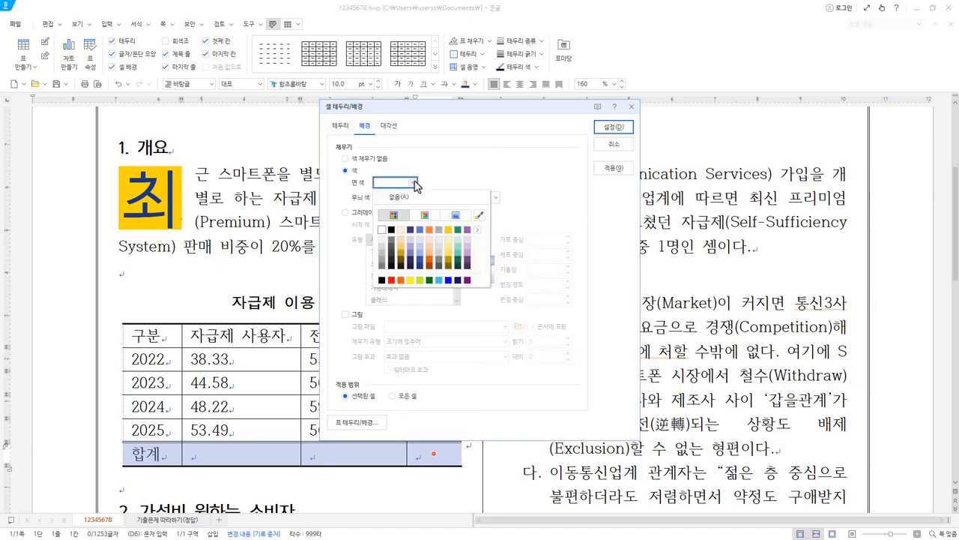
{"action": "left_click", "coordinate": [383, 251]}
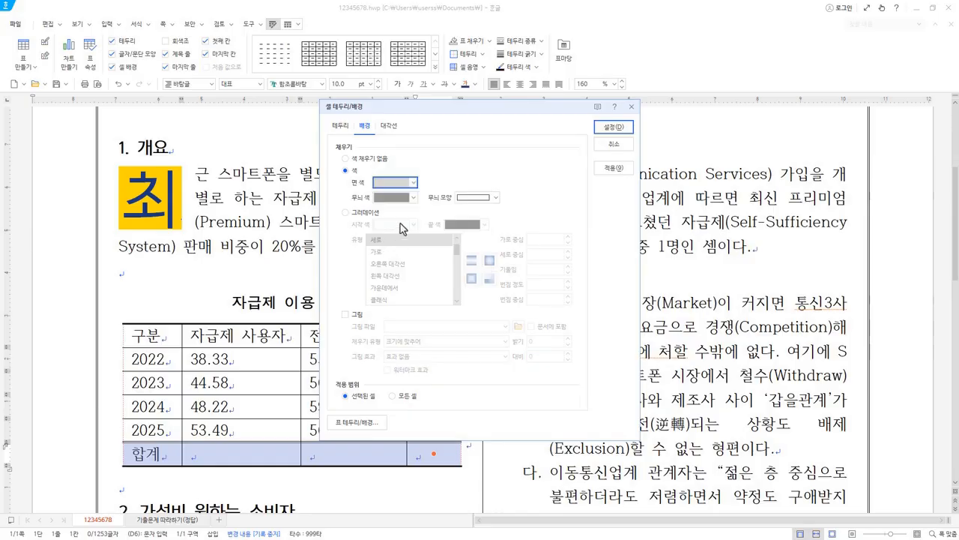
{"action": "left_click", "coordinate": [615, 128]}
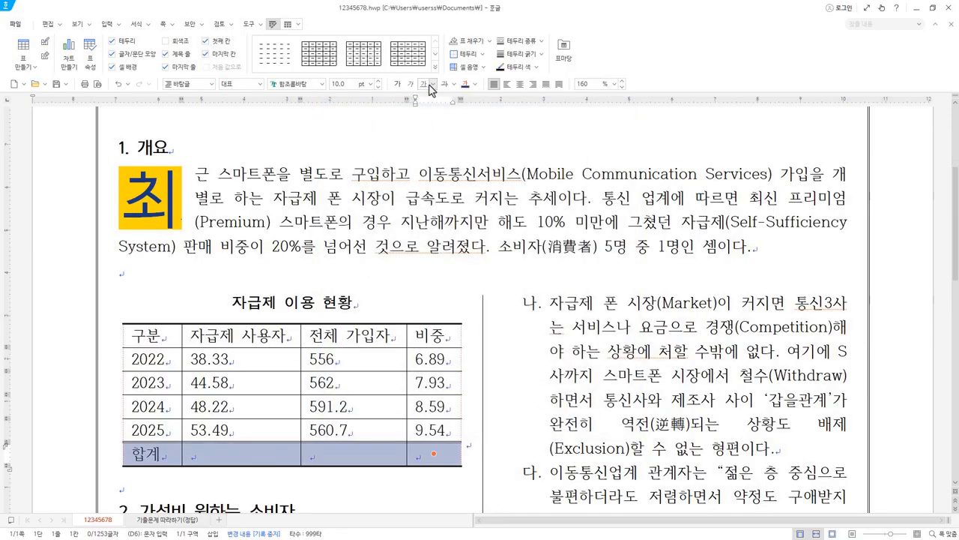
Step: Make the 합계 row bold and centre the text of its 합계 cell
{"action": "left_click", "coordinate": [399, 86]}
{"action": "left_click_drag", "start_coordinate": [237, 334], "coordinate": [272, 437]}
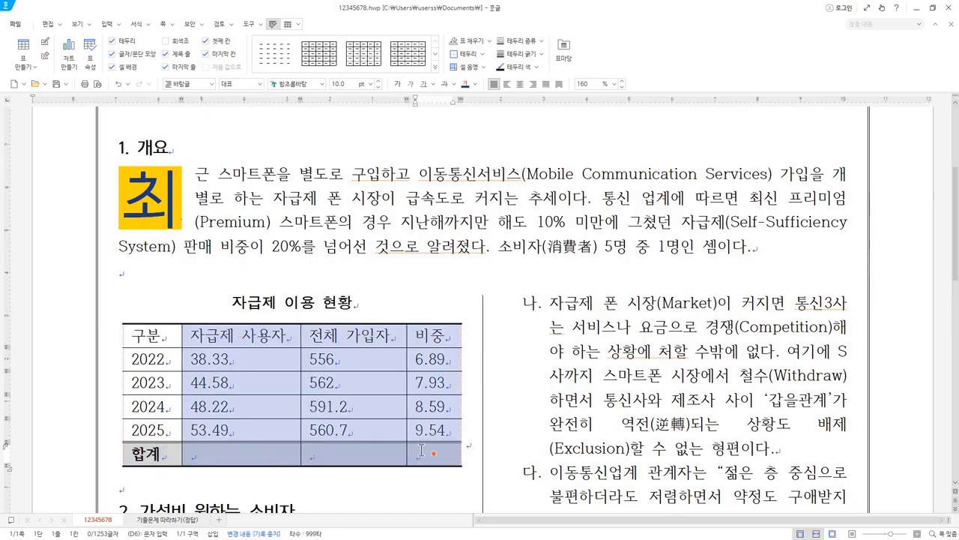
{"action": "left_click", "coordinate": [157, 455]}
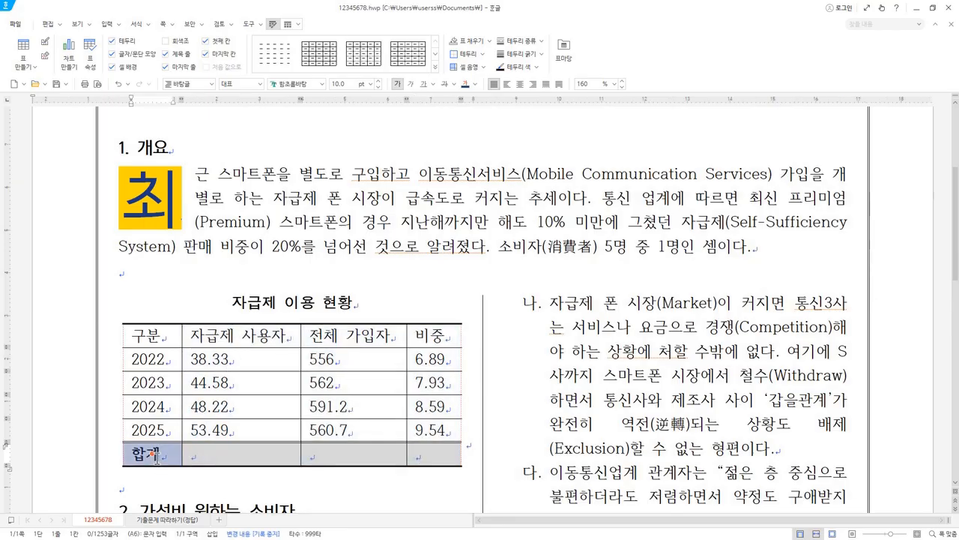
{"action": "left_click_drag", "start_coordinate": [177, 458], "coordinate": [427, 455]}
{"action": "left_click", "coordinate": [153, 454]}
{"action": "left_click", "coordinate": [520, 84]}
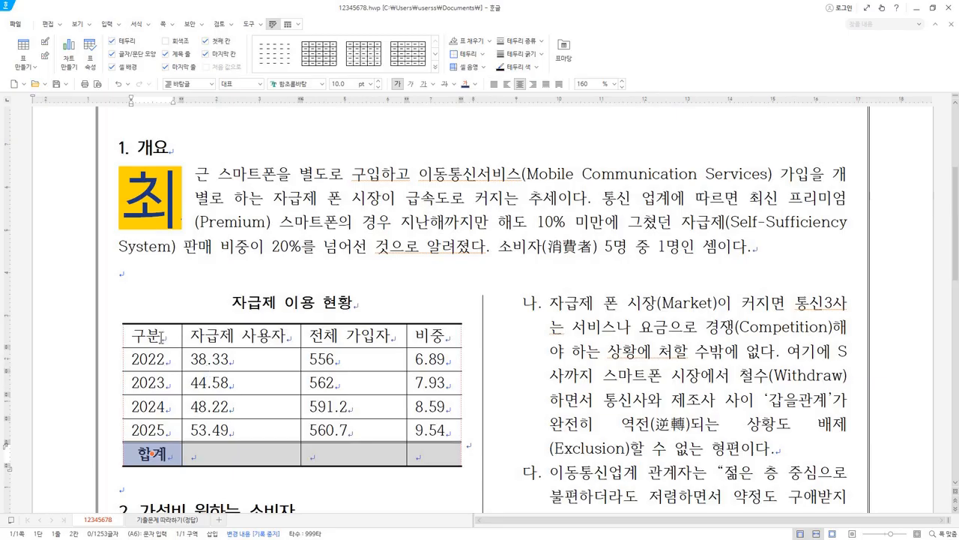
Step: Fill the table's header row with 보라 (RGB: 157,92,187) 25% 어둡게
{"action": "left_click_drag", "start_coordinate": [161, 338], "coordinate": [418, 337]}
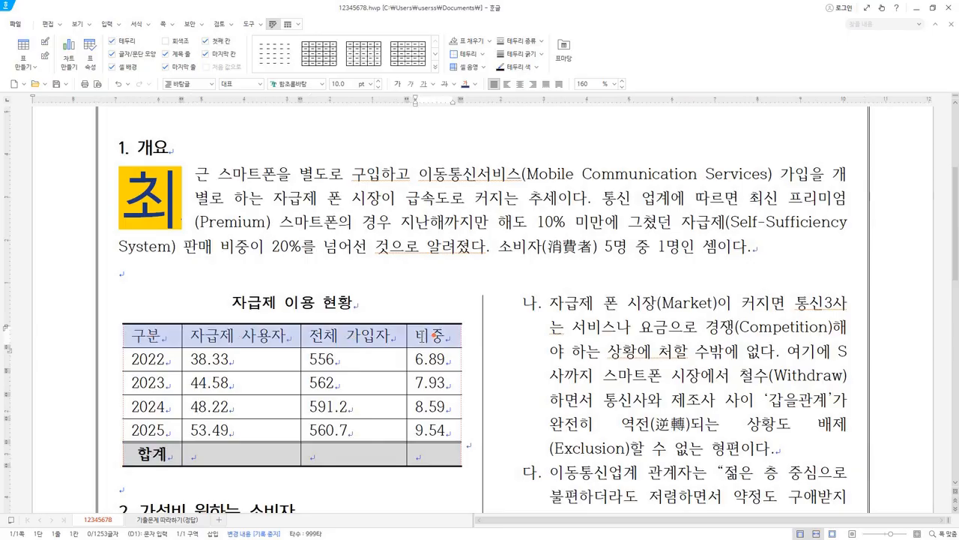
{"action": "key", "text": "l"}
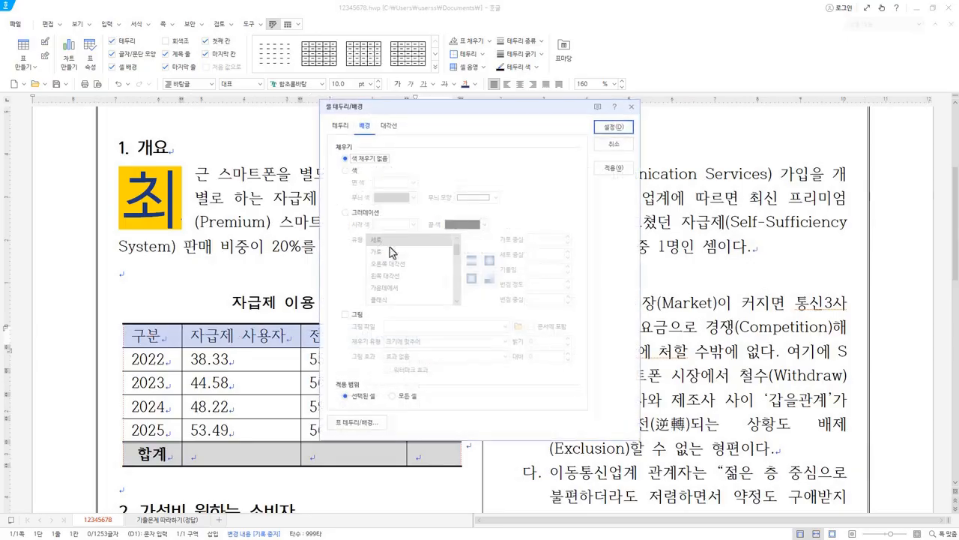
{"action": "left_click", "coordinate": [365, 126]}
{"action": "left_click", "coordinate": [356, 173]}
{"action": "left_click", "coordinate": [413, 182]}
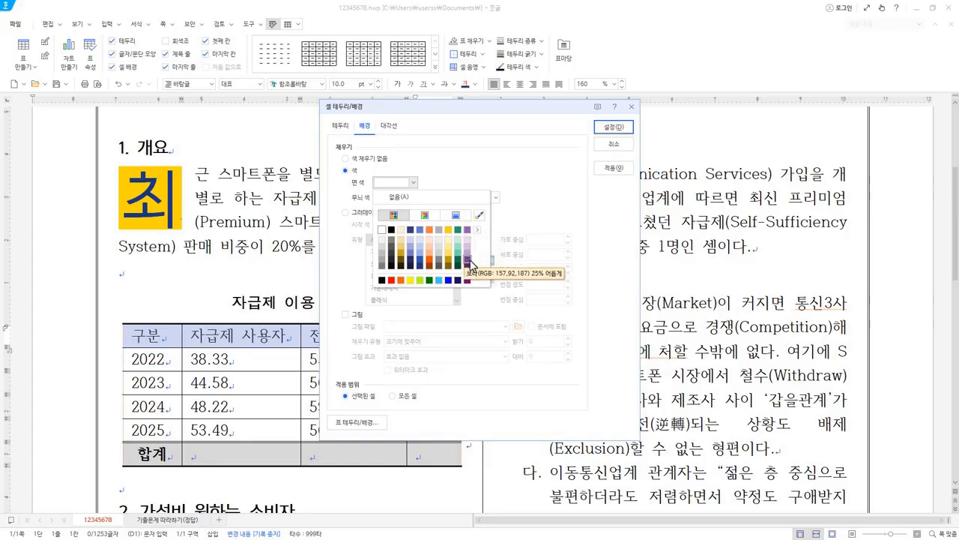
{"action": "left_click", "coordinate": [469, 263]}
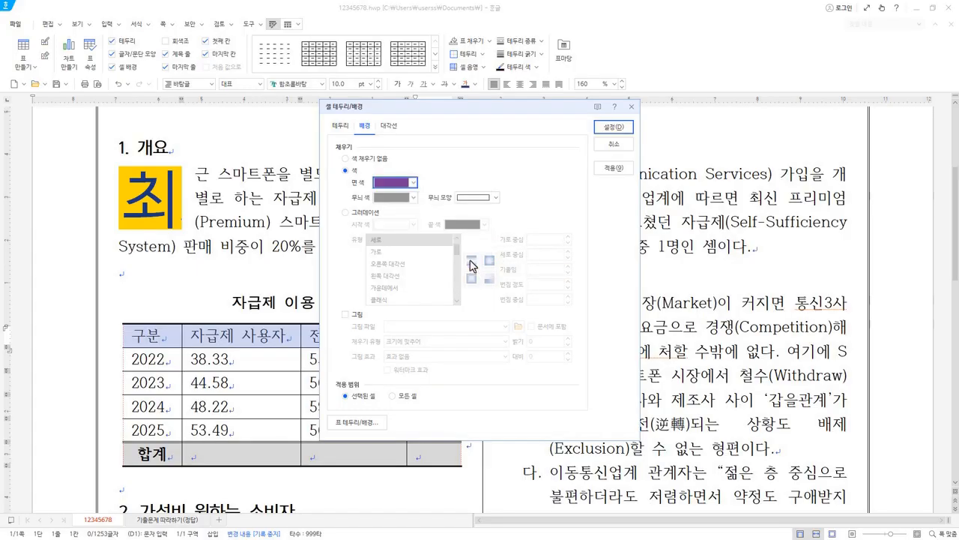
{"action": "left_click", "coordinate": [617, 127]}
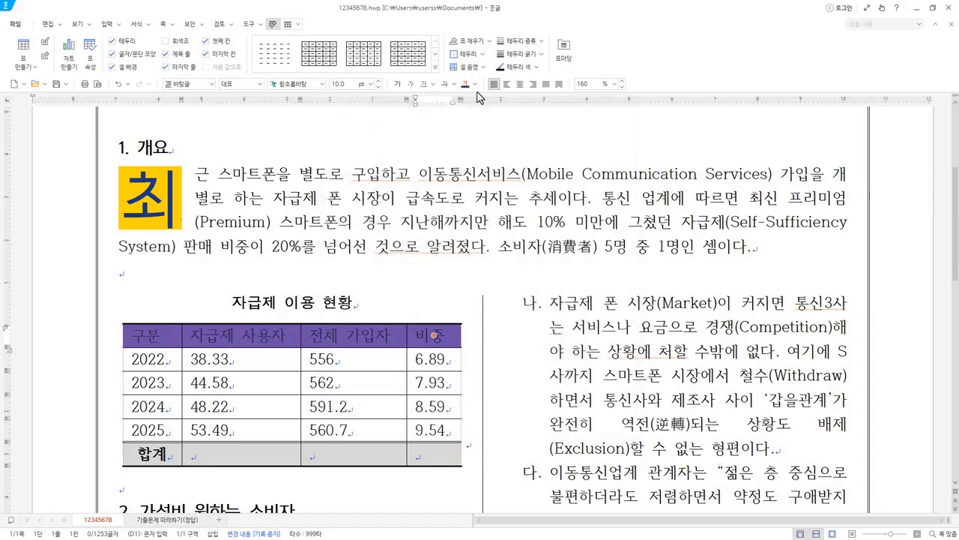
Step: Set the font of the table's header row to 한컴 윤고딕 760
{"action": "left_click", "coordinate": [323, 84]}
{"action": "left_click", "coordinate": [327, 85]}
{"action": "left_click", "coordinate": [296, 89]}
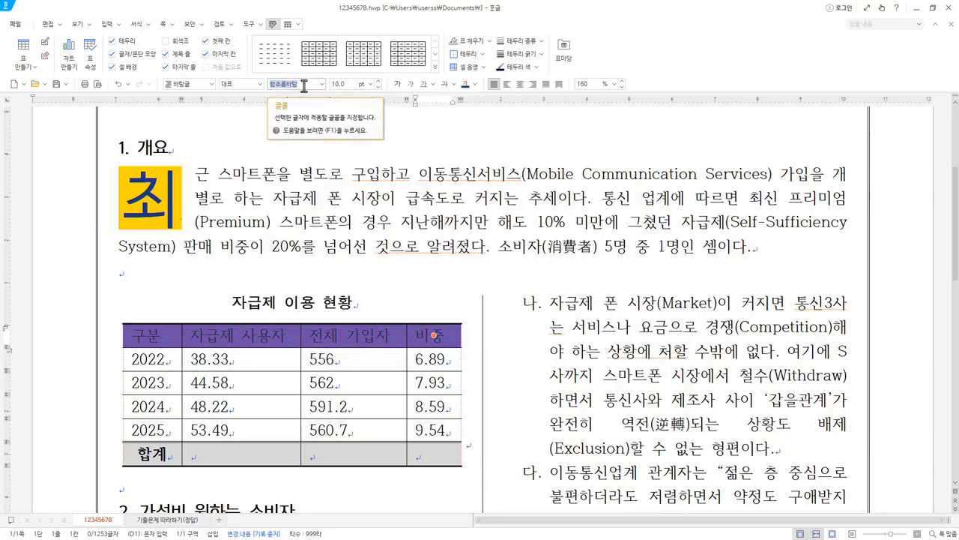
{"action": "type", "text": "760"}
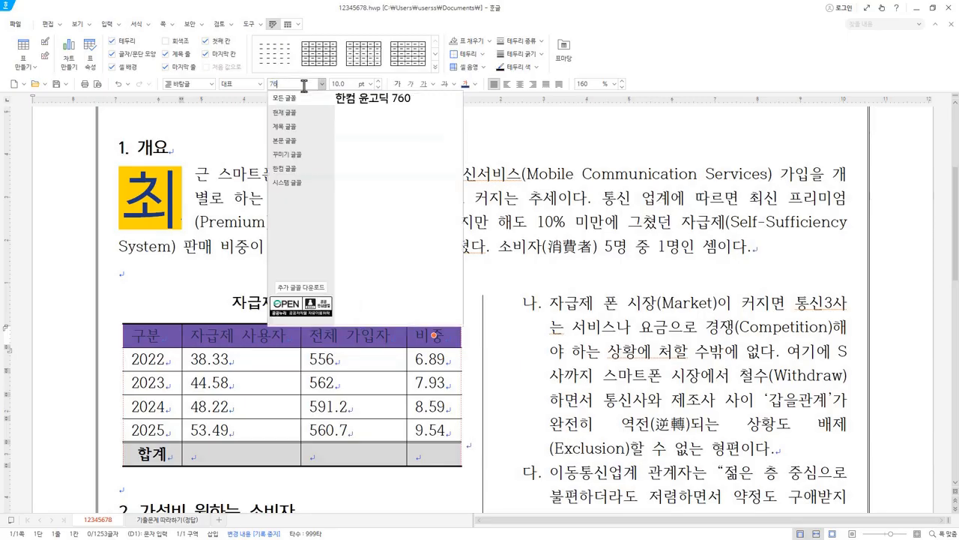
{"action": "left_click", "coordinate": [414, 103]}
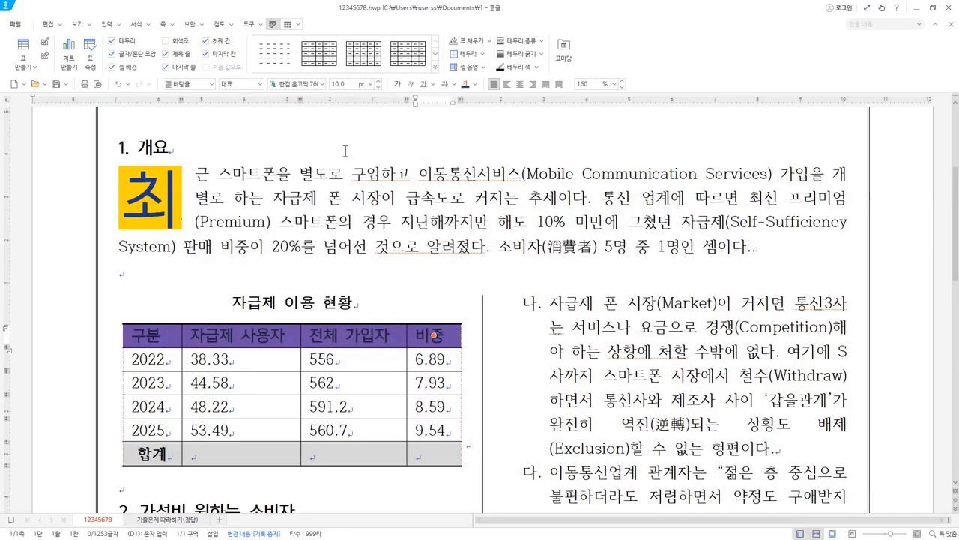
Step: Colour the header row's text white and centre it in its cells
{"action": "left_click", "coordinate": [475, 84]}
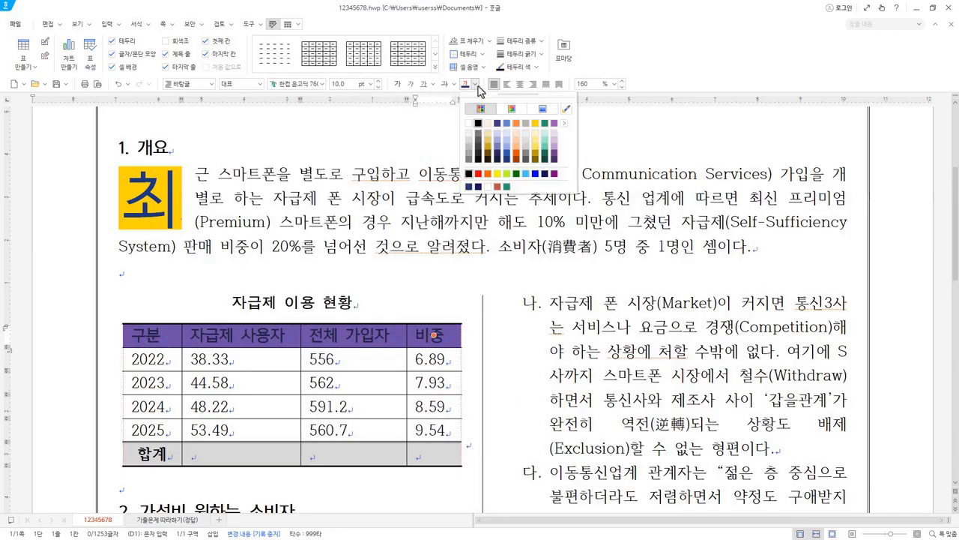
{"action": "left_click", "coordinate": [469, 124]}
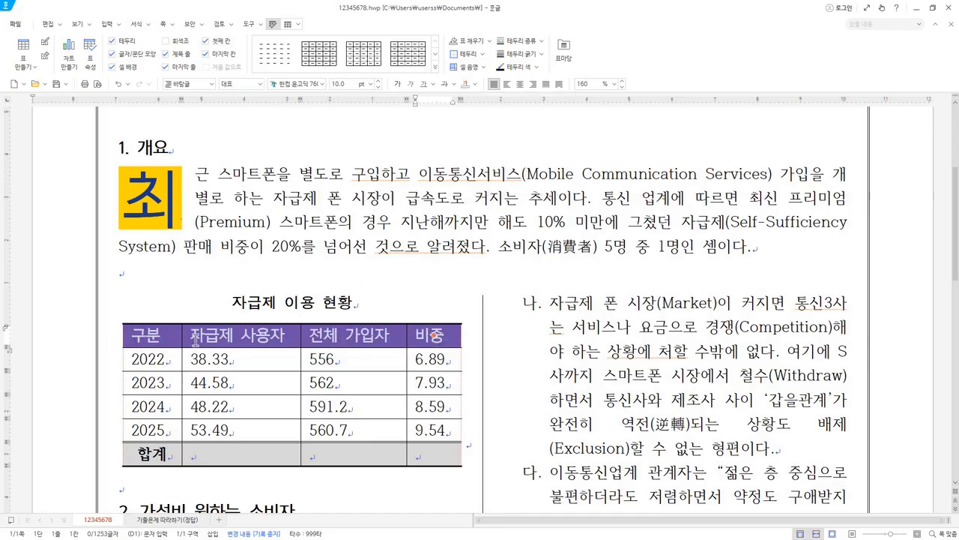
{"action": "left_click", "coordinate": [522, 86]}
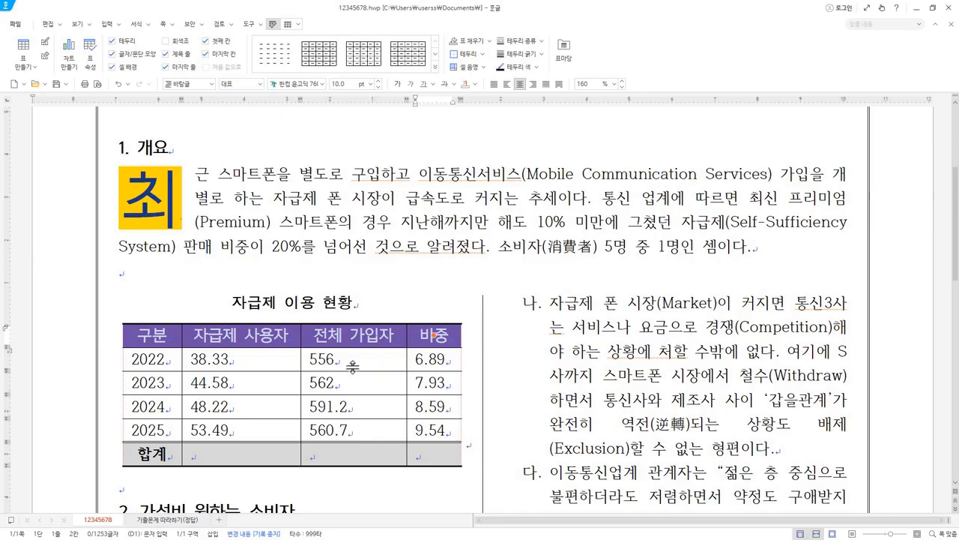
Step: Centre the paragraph that holds the 자급제 이용 현황 table within its text column
{"action": "left_click", "coordinate": [64, 388]}
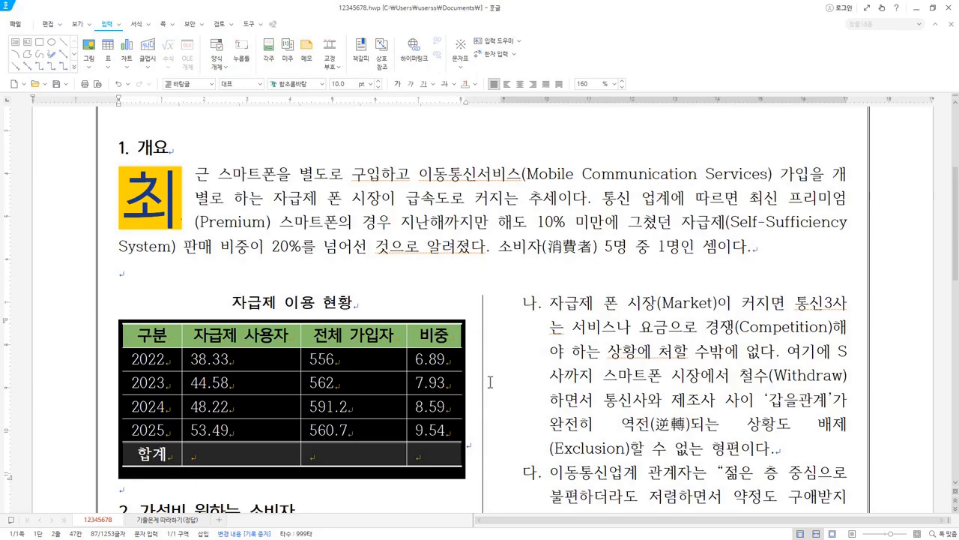
{"action": "left_click", "coordinate": [520, 87]}
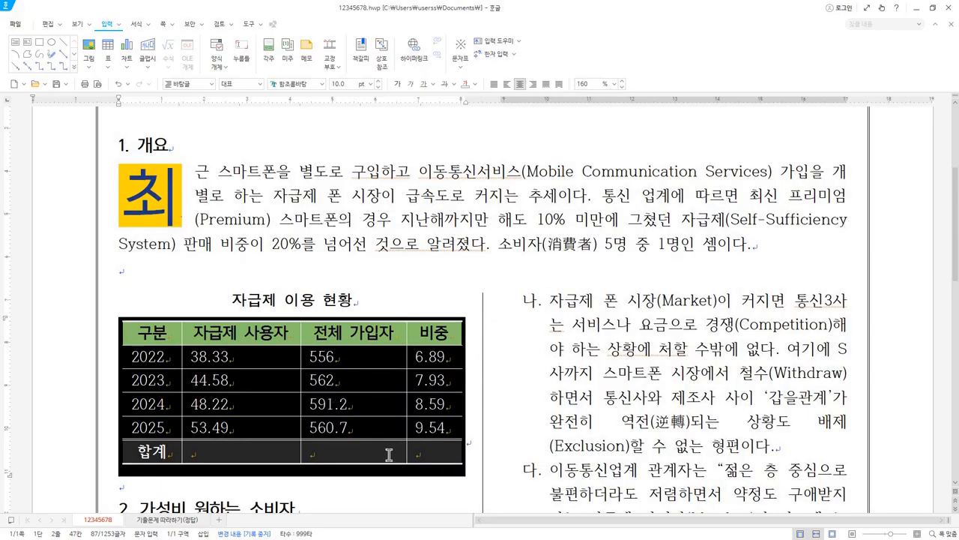
{"action": "left_click", "coordinate": [441, 450]}
{"action": "key", "text": "shift+Escape"}
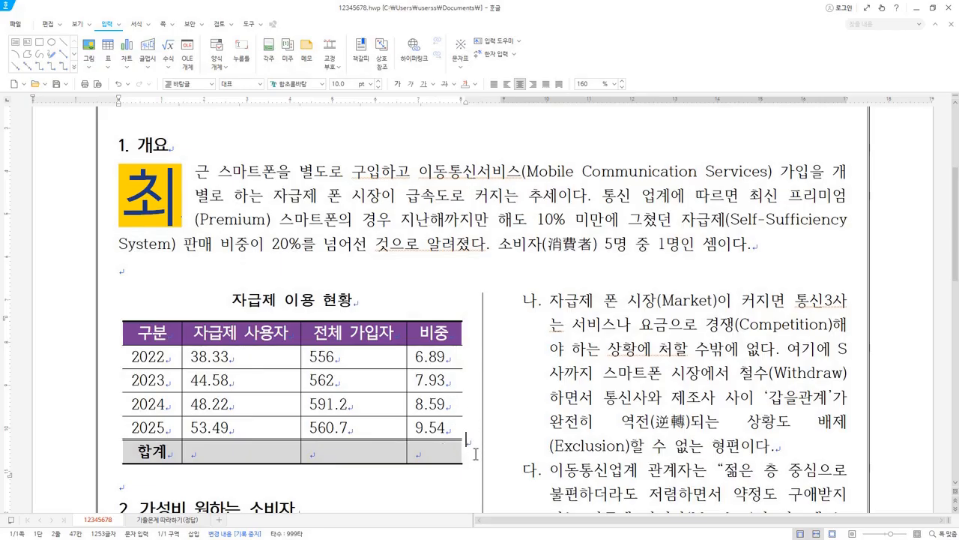
{"action": "left_click", "coordinate": [523, 85]}
Step: Switch to Notepad and read the table content alignment rules, including the exceptions, in 표 안 정렬 지시.txt
{"action": "key", "text": "alt+Tab"}
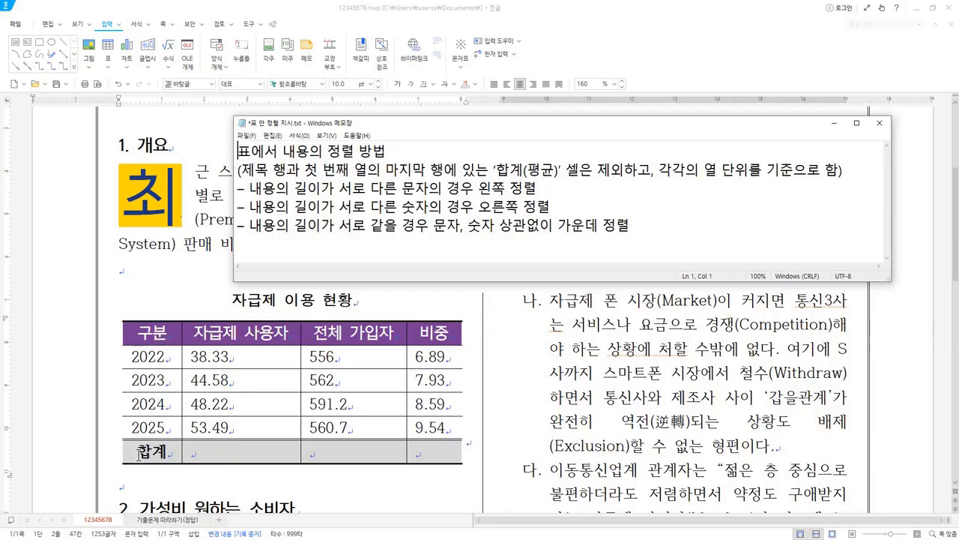
{"action": "left_click_drag", "start_coordinate": [386, 151], "coordinate": [238, 150]}
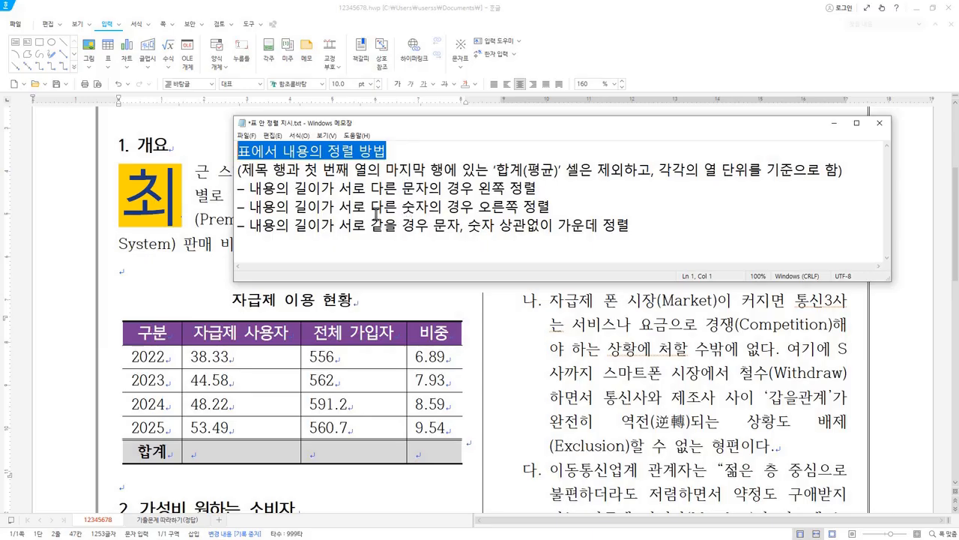
{"action": "left_click_drag", "start_coordinate": [239, 170], "coordinate": [425, 171]}
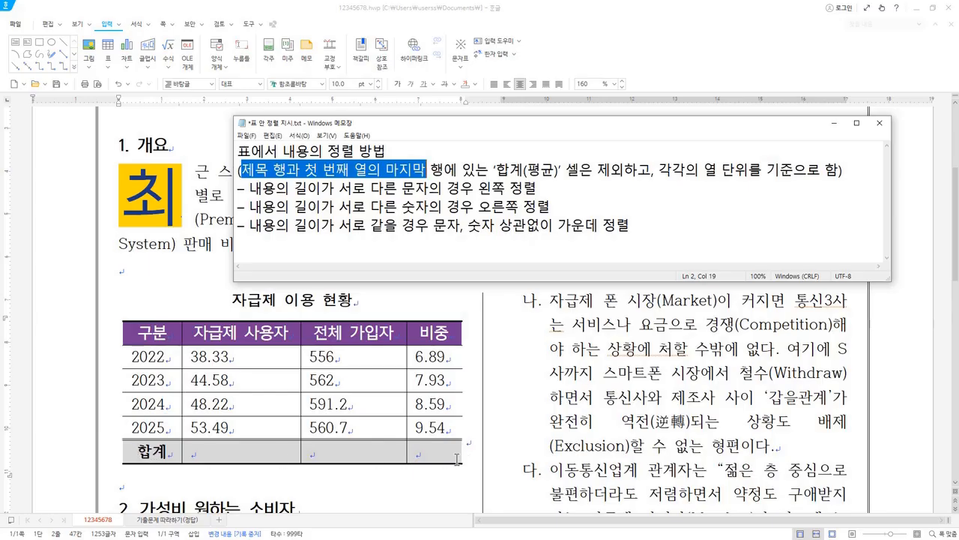
{"action": "left_click_drag", "start_coordinate": [307, 173], "coordinate": [564, 172]}
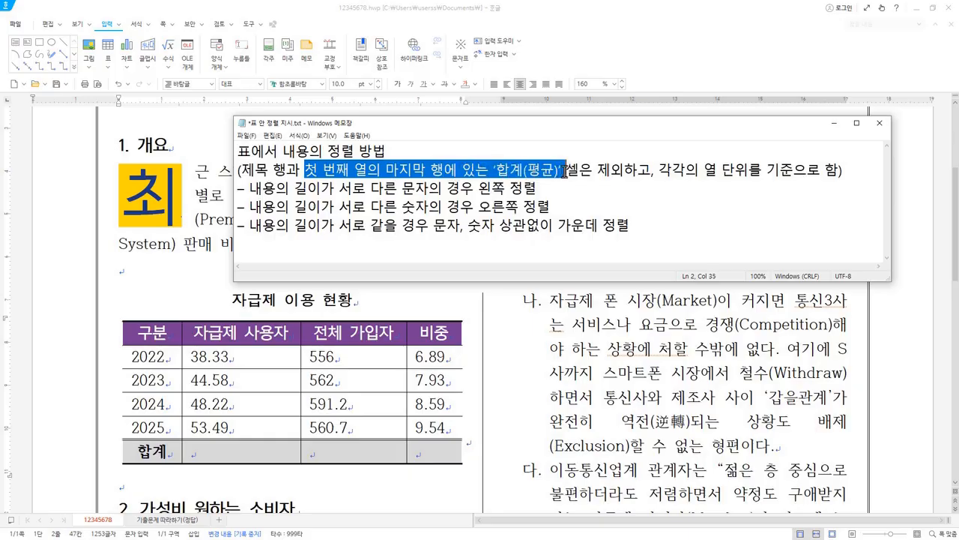
{"action": "left_click_drag", "start_coordinate": [240, 171], "coordinate": [282, 171]}
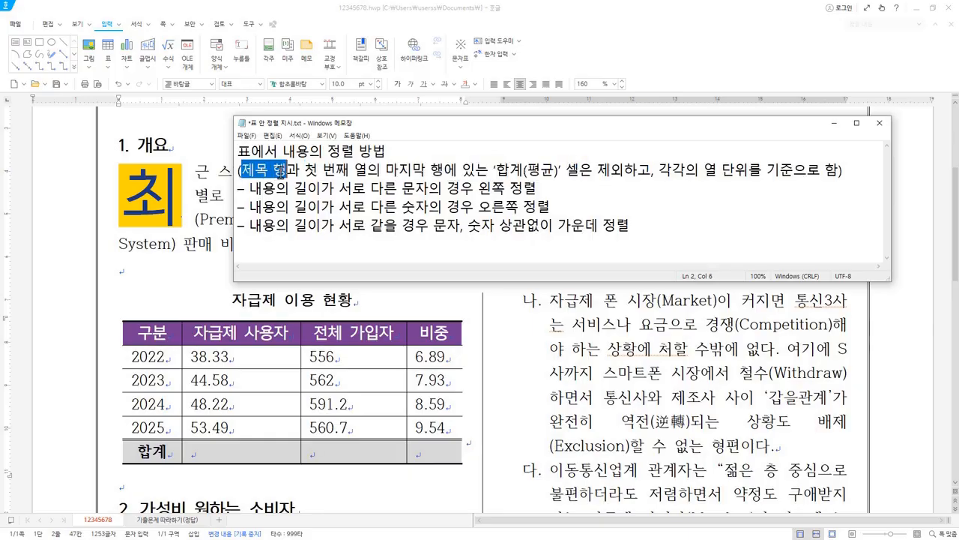
{"action": "left_click_drag", "start_coordinate": [439, 153], "coordinate": [237, 150]}
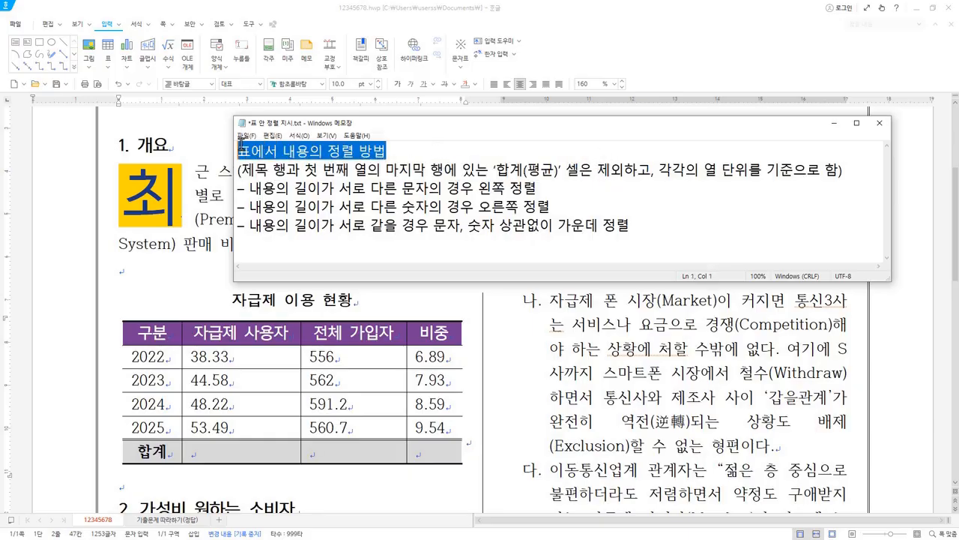
{"action": "left_click", "coordinate": [443, 146]}
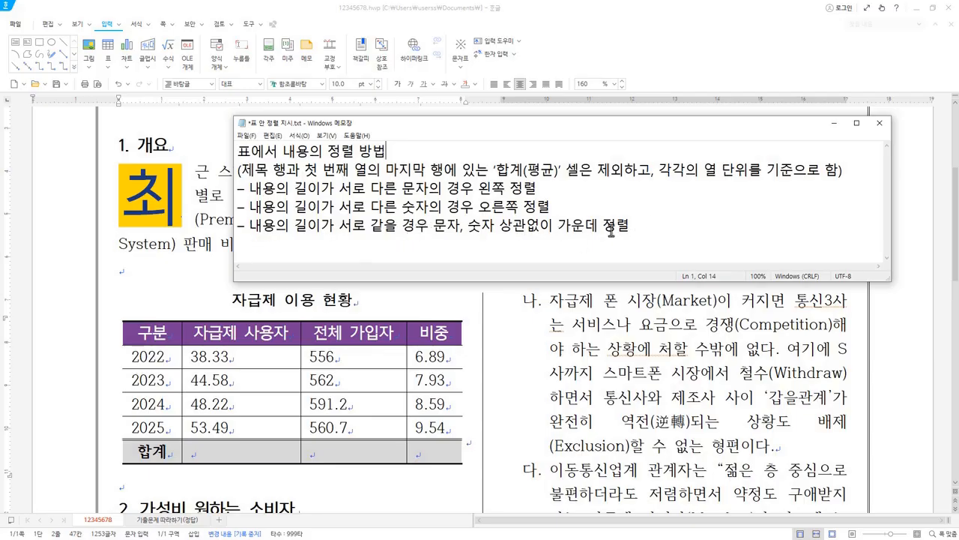
Step: Centre the year cells 2022 to 2025 in the 구분 column of the table
{"action": "left_click_drag", "start_coordinate": [159, 358], "coordinate": [161, 421]}
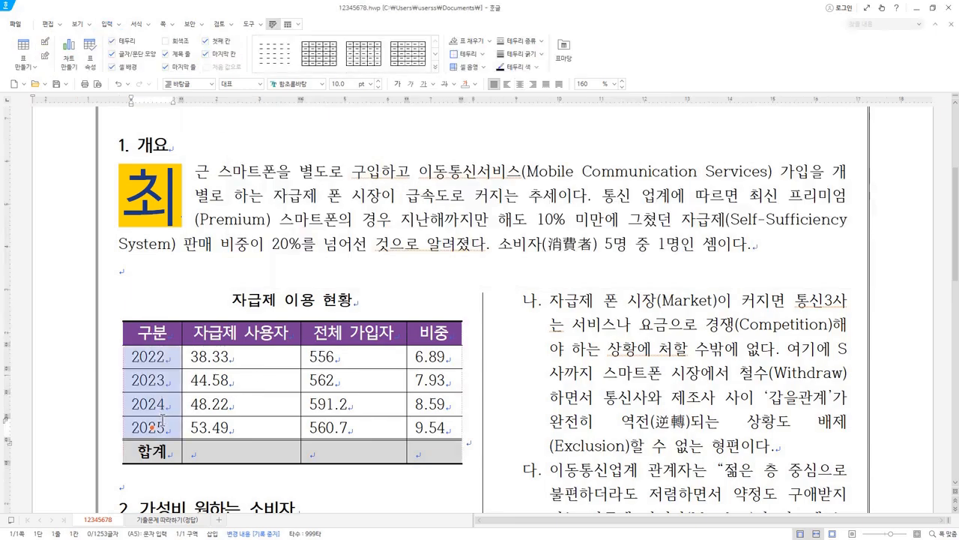
{"action": "left_click", "coordinate": [519, 85]}
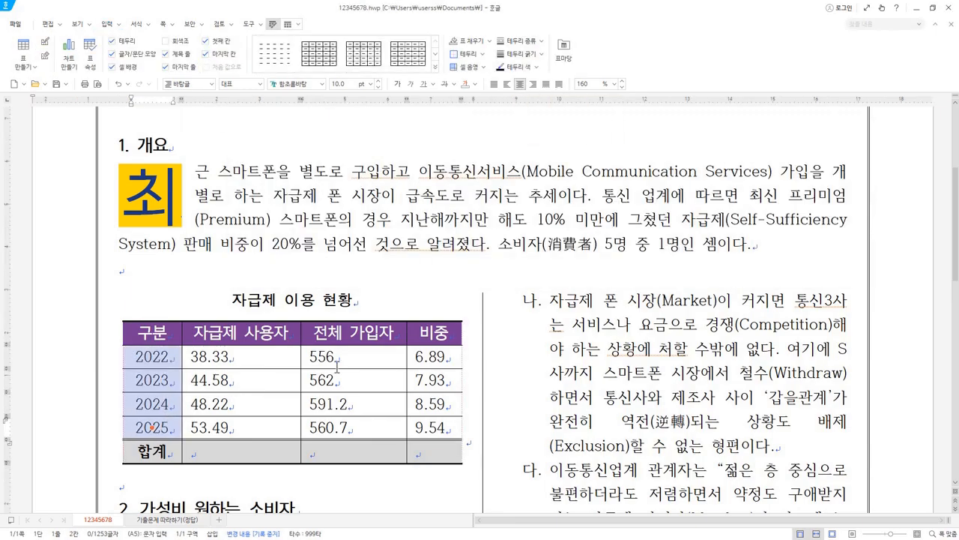
Step: Right-align the 자급제 사용자 cells from the 2022 row through the 합계 row, and return them to justified alignment
{"action": "left_click_drag", "start_coordinate": [258, 357], "coordinate": [264, 458]}
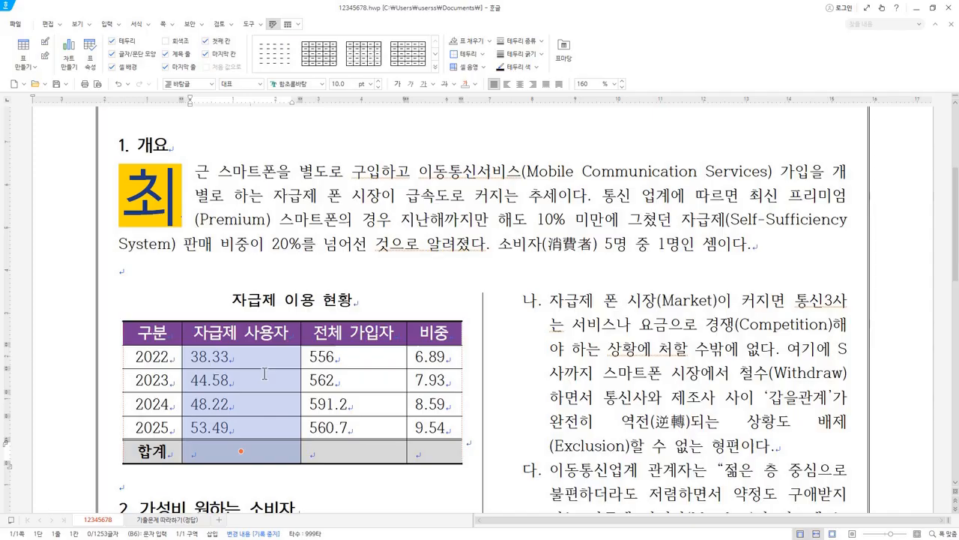
{"action": "left_click_drag", "start_coordinate": [242, 358], "coordinate": [254, 426]}
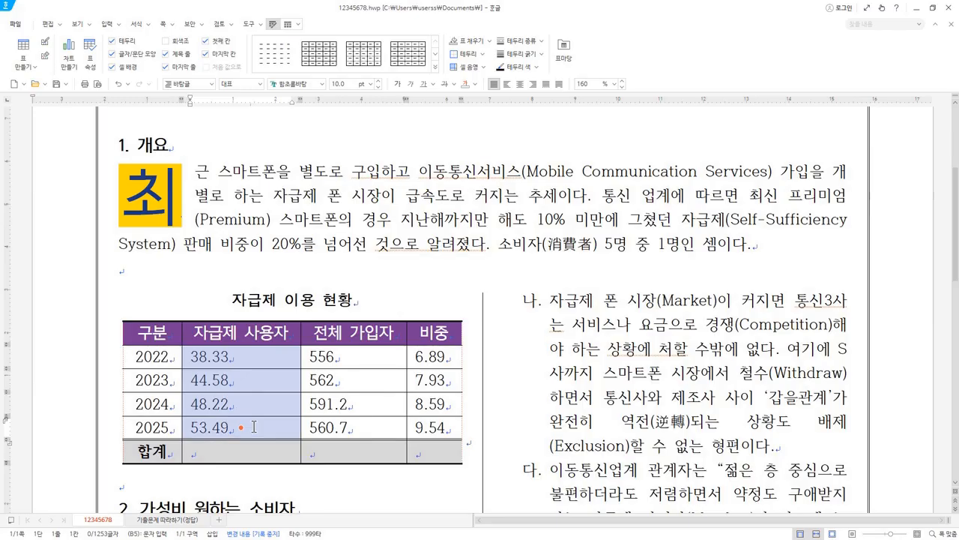
{"action": "left_click_drag", "start_coordinate": [254, 426], "coordinate": [259, 455]}
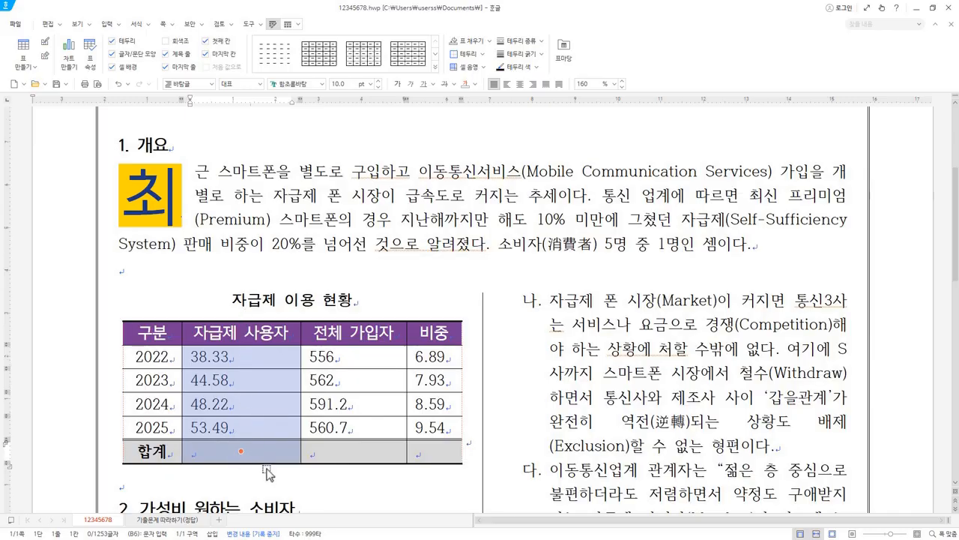
{"action": "left_click", "coordinate": [533, 84]}
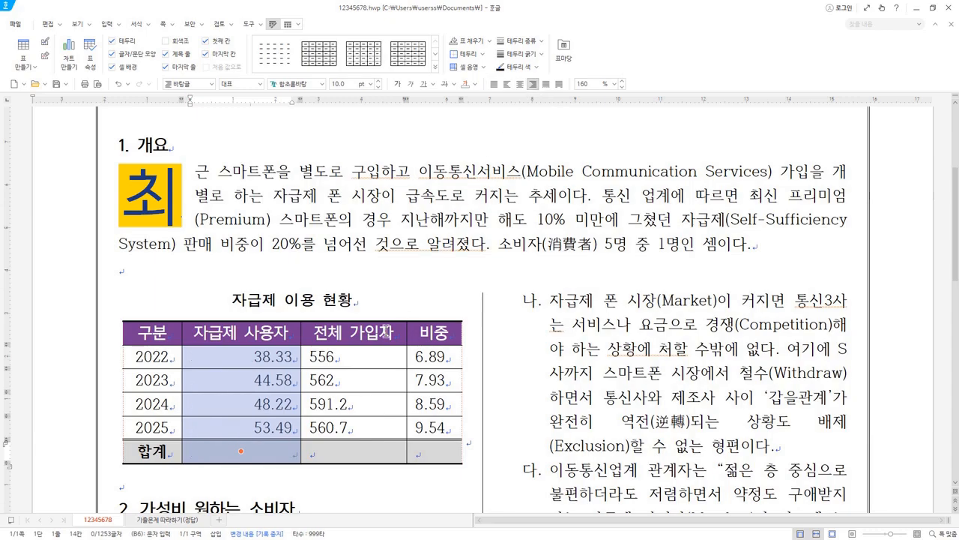
{"action": "left_click_drag", "start_coordinate": [376, 353], "coordinate": [377, 430]}
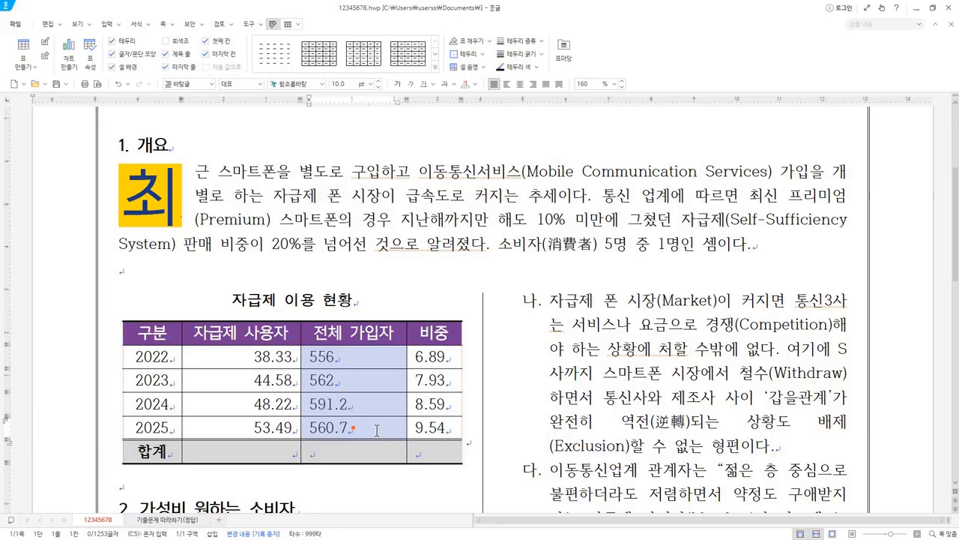
{"action": "left_click_drag", "start_coordinate": [377, 431], "coordinate": [377, 452]}
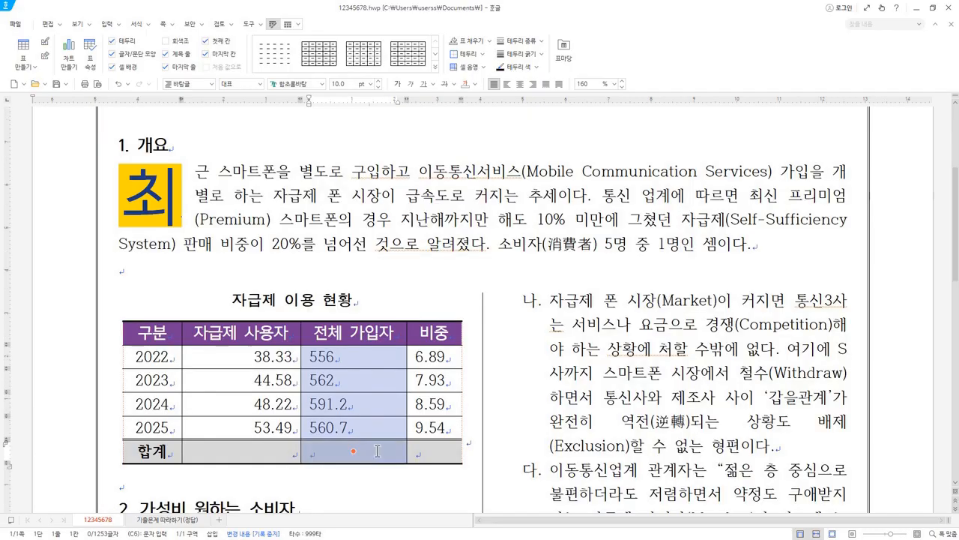
{"action": "left_click_drag", "start_coordinate": [377, 452], "coordinate": [296, 454]}
{"action": "left_click", "coordinate": [493, 86]}
Step: Right-align the 자급제 사용자 and 전체 가입자 cells together, from the 2022 row through the 합계 row
{"action": "left_click_drag", "start_coordinate": [226, 360], "coordinate": [355, 449]}
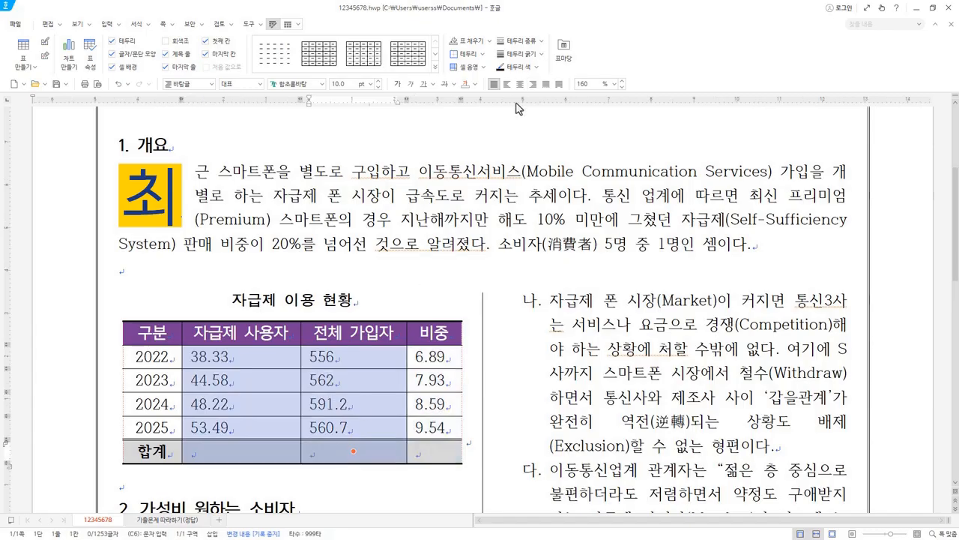
{"action": "left_click", "coordinate": [533, 85]}
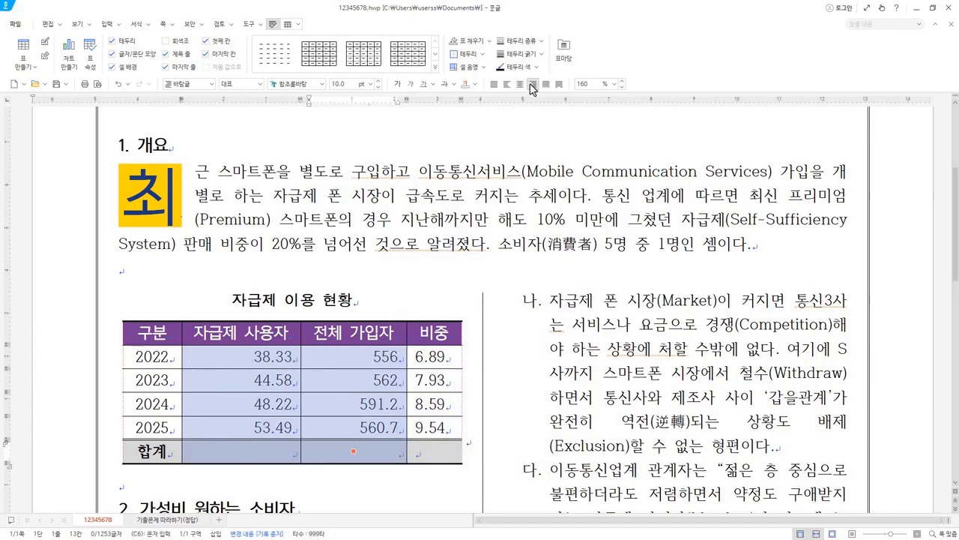
Step: Centre the year cells in the 구분 column together with the 비중 cells down through the 합계 row
{"action": "left_click_drag", "start_coordinate": [436, 358], "coordinate": [445, 448]}
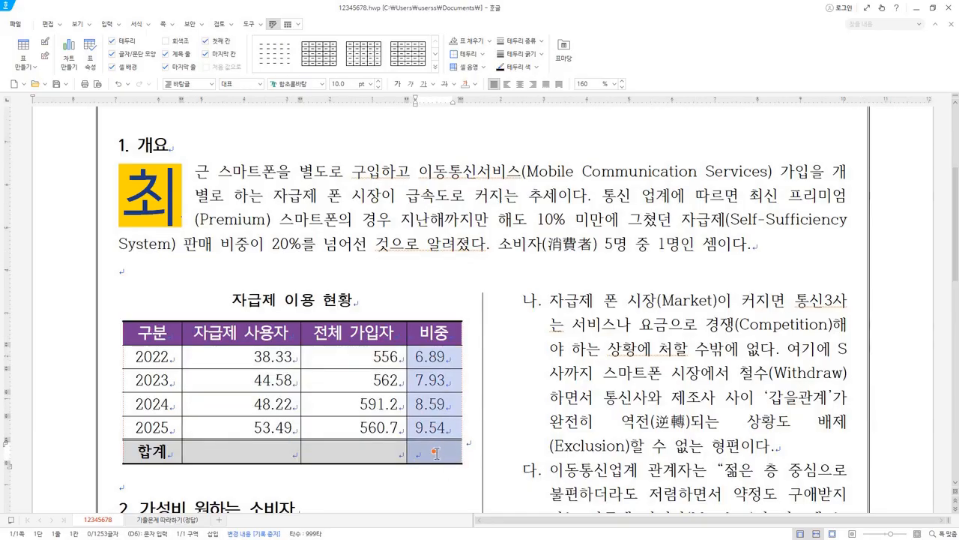
{"action": "mouse_move", "coordinate": [444, 455]}
{"action": "left_mouse_down"}
{"action": "mouse_move", "coordinate": [444, 428]}
{"action": "mouse_move", "coordinate": [399, 425]}
{"action": "mouse_move", "coordinate": [441, 428]}
{"action": "mouse_move", "coordinate": [445, 461]}
{"action": "left_mouse_up"}
{"action": "left_click_drag", "start_coordinate": [165, 356], "coordinate": [166, 426]}
{"action": "left_click_drag", "start_coordinate": [441, 355], "coordinate": [443, 462]}
{"action": "left_click_drag", "start_coordinate": [168, 357], "coordinate": [164, 425]}
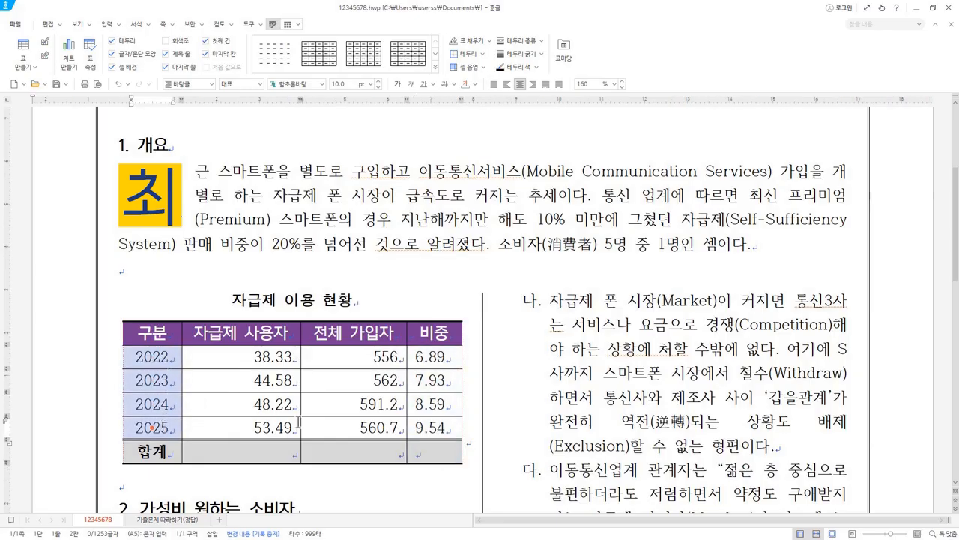
{"action": "left_click", "coordinate": [442, 357], "text": "ctrl"}
{"action": "left_click_drag", "start_coordinate": [446, 357], "coordinate": [446, 448]}
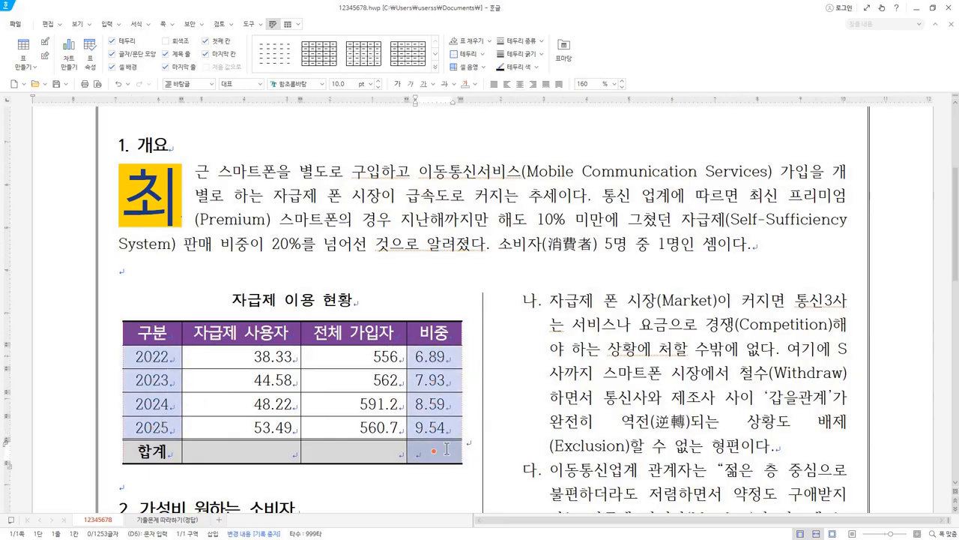
{"action": "left_click", "coordinate": [520, 85]}
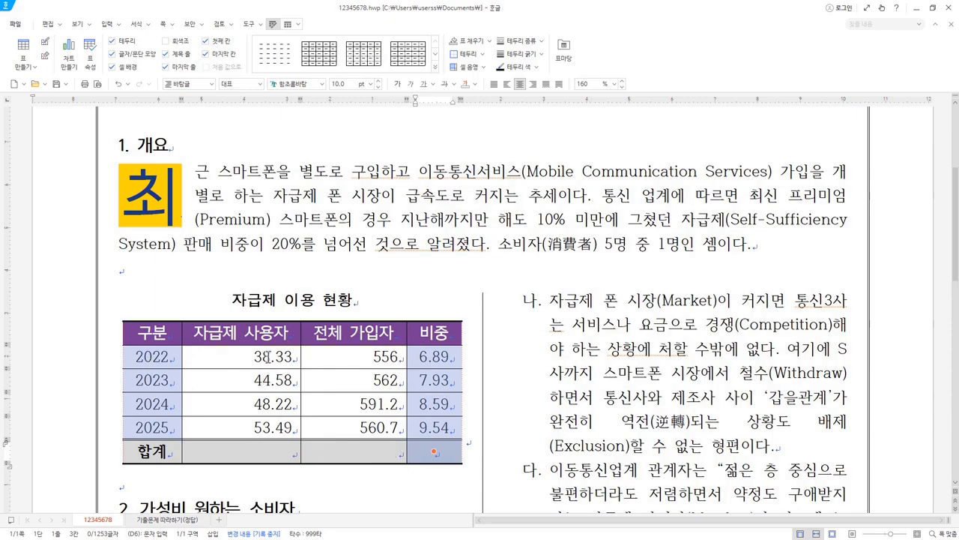
Step: Fill the 합계 row for the 자급제 사용자 and 전체 가입자 columns with a block sum of the values above
{"action": "left_click_drag", "start_coordinate": [267, 356], "coordinate": [270, 429]}
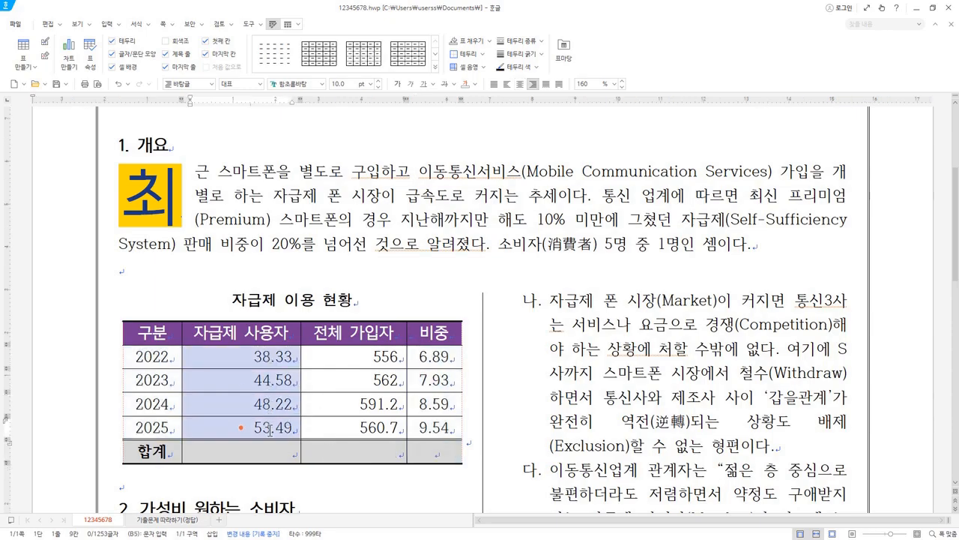
{"action": "left_click_drag", "start_coordinate": [270, 429], "coordinate": [274, 450]}
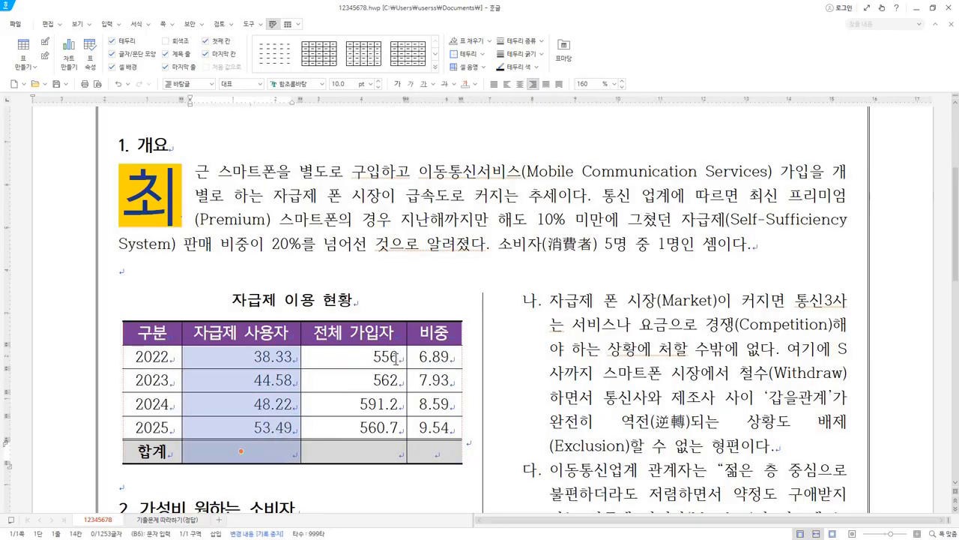
{"action": "left_click_drag", "start_coordinate": [391, 359], "coordinate": [390, 453]}
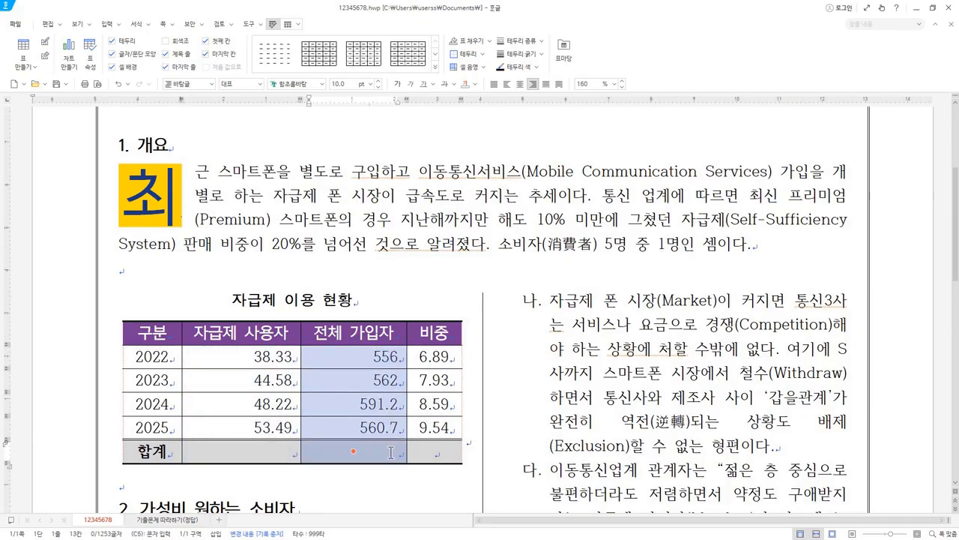
{"action": "left_click_drag", "start_coordinate": [277, 352], "coordinate": [284, 450]}
{"action": "left_click_drag", "start_coordinate": [352, 357], "coordinate": [356, 436]}
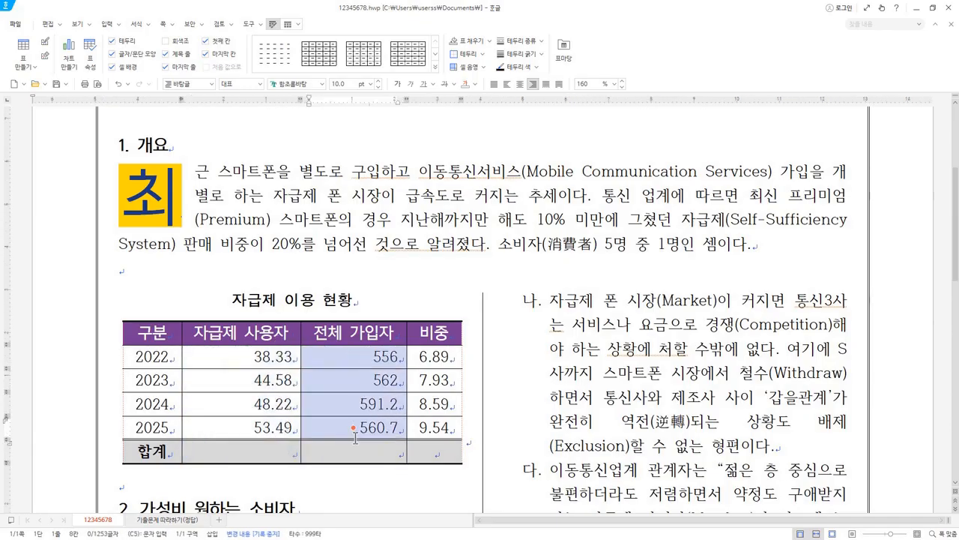
{"action": "left_click_drag", "start_coordinate": [274, 355], "coordinate": [363, 447]}
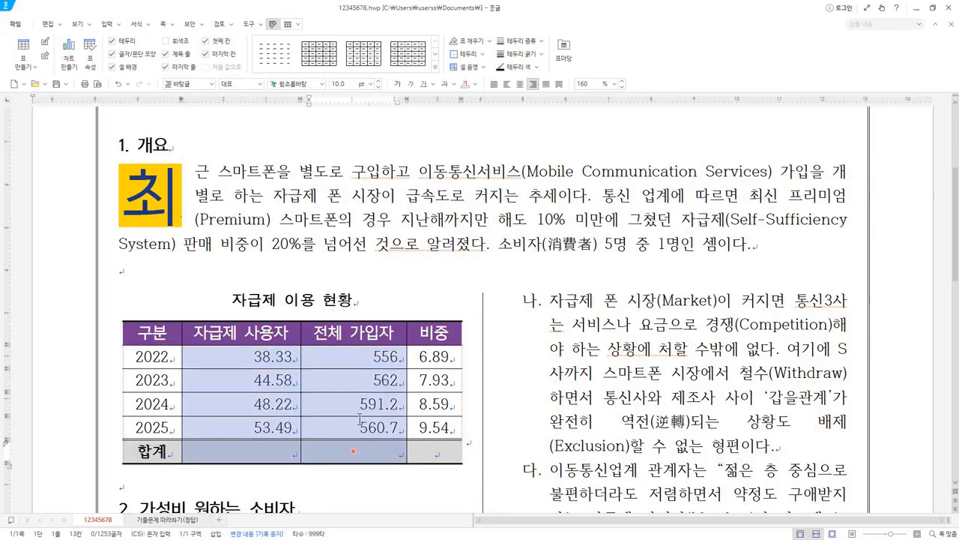
{"action": "scroll", "coordinate": [351, 361], "scroll_direction": "down", "scroll_amount": 5}
{"action": "right_click", "coordinate": [349, 164]}
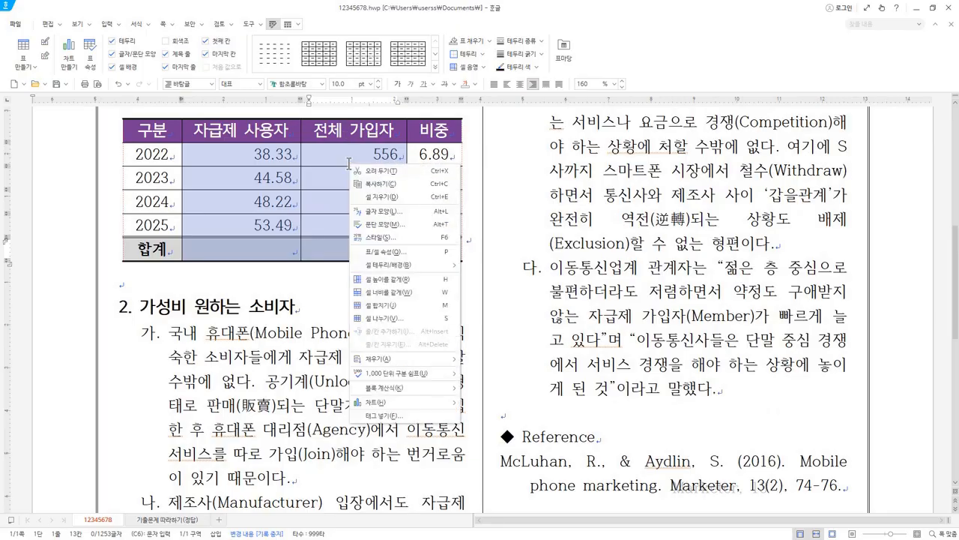
{"action": "mouse_move", "coordinate": [451, 395]}
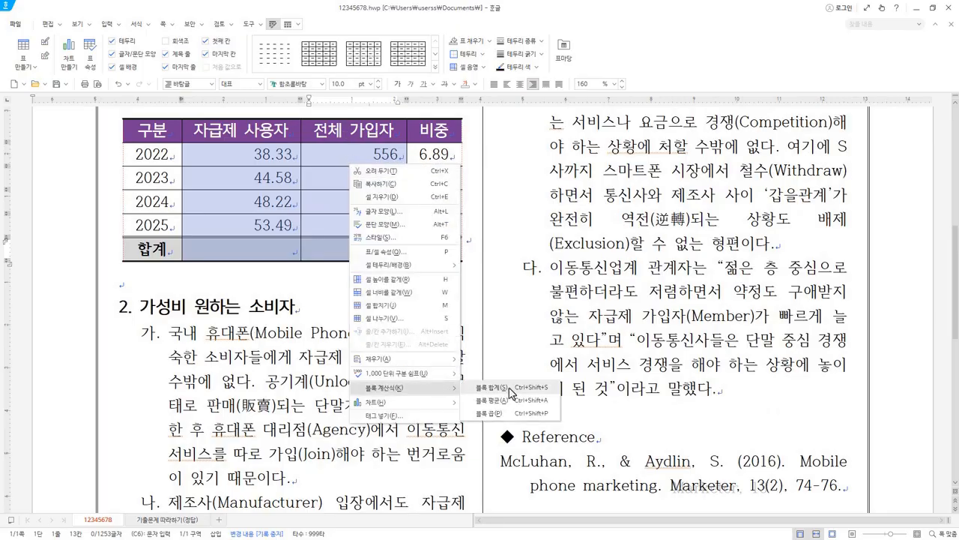
{"action": "left_click", "coordinate": [510, 392]}
{"action": "scroll", "coordinate": [279, 404], "scroll_direction": "up", "scroll_amount": 3}
{"action": "key", "text": "Escape"}
{"action": "left_click", "coordinate": [279, 405]}
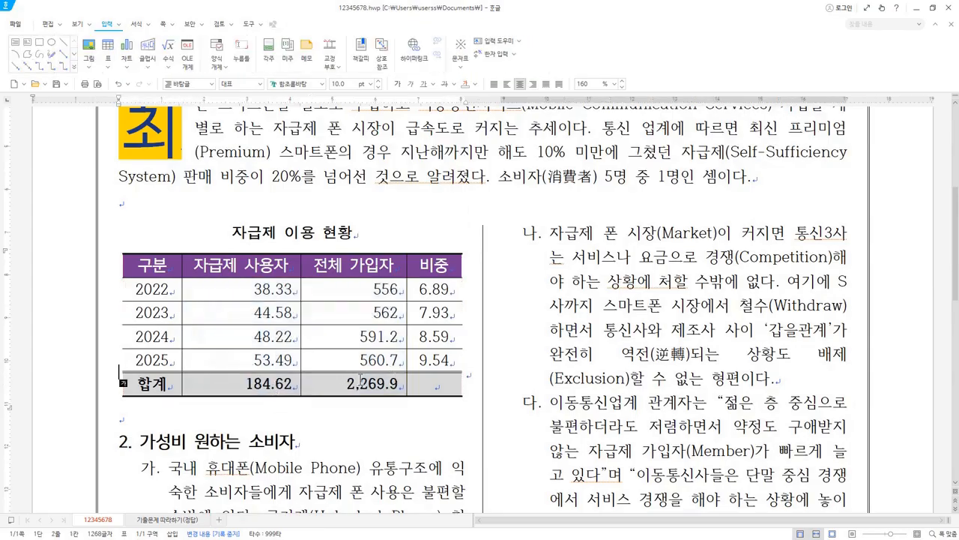
Step: Add a caption to the table, trying the position above it and settling on the one below it
{"action": "left_click", "coordinate": [291, 384]}
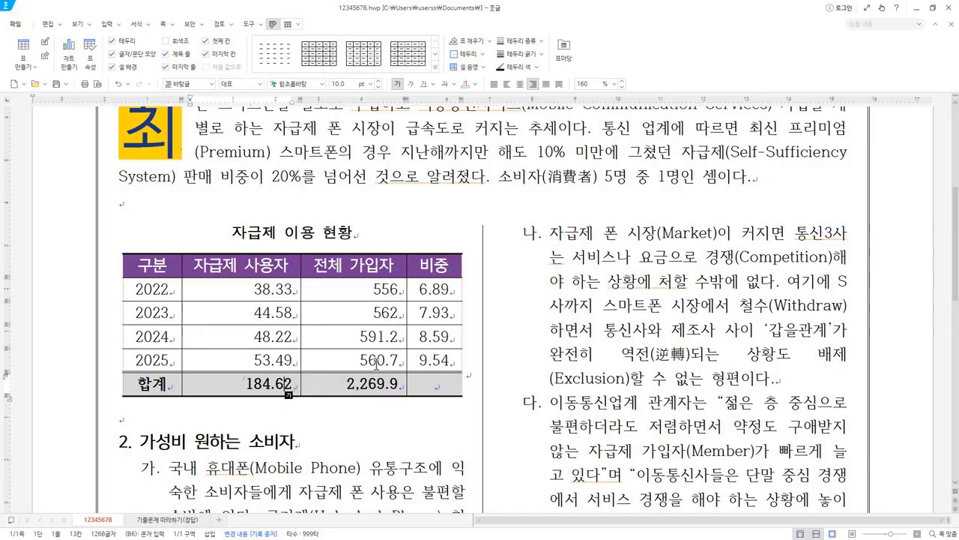
{"action": "scroll", "coordinate": [374, 364], "scroll_direction": "down", "scroll_amount": 3}
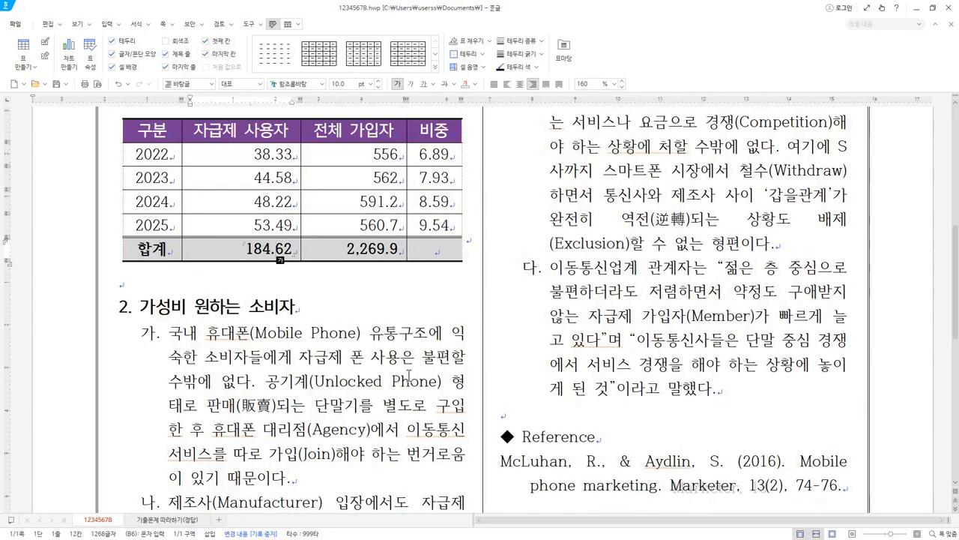
{"action": "left_click", "coordinate": [352, 261]}
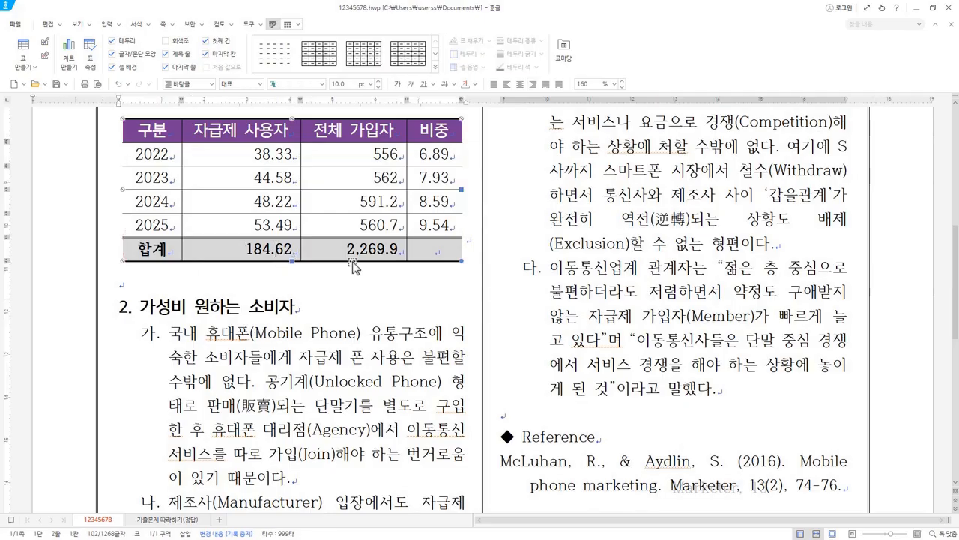
{"action": "left_click", "coordinate": [279, 201]}
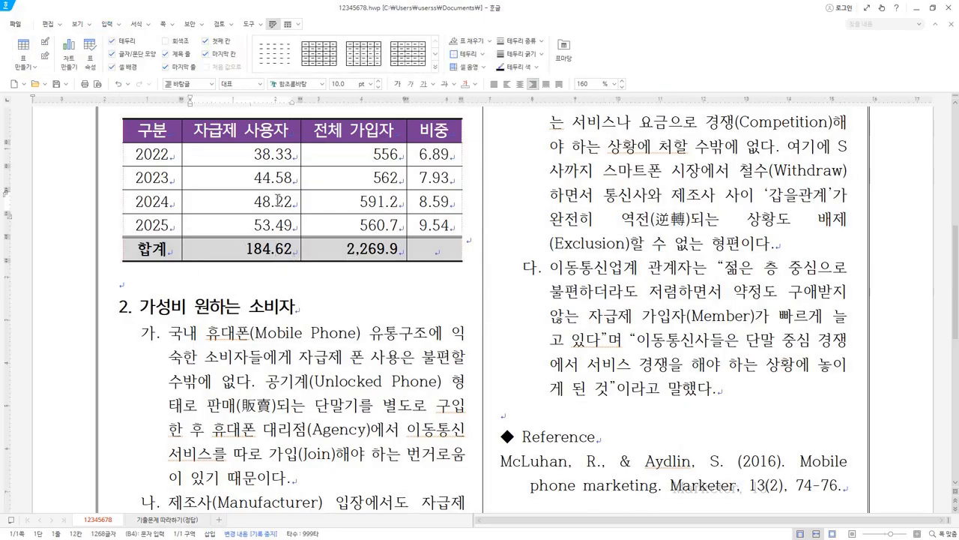
{"action": "left_click", "coordinate": [383, 178]}
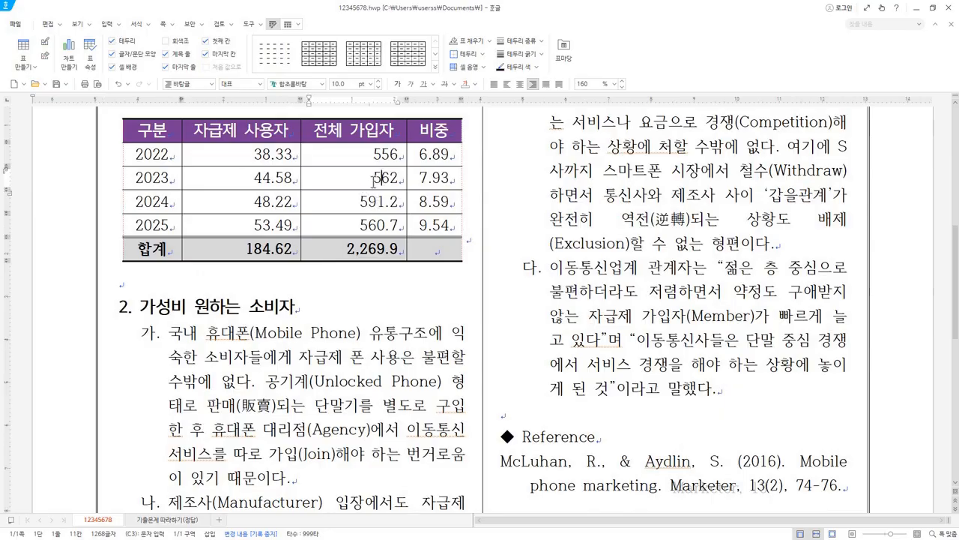
{"action": "left_click", "coordinate": [288, 26]}
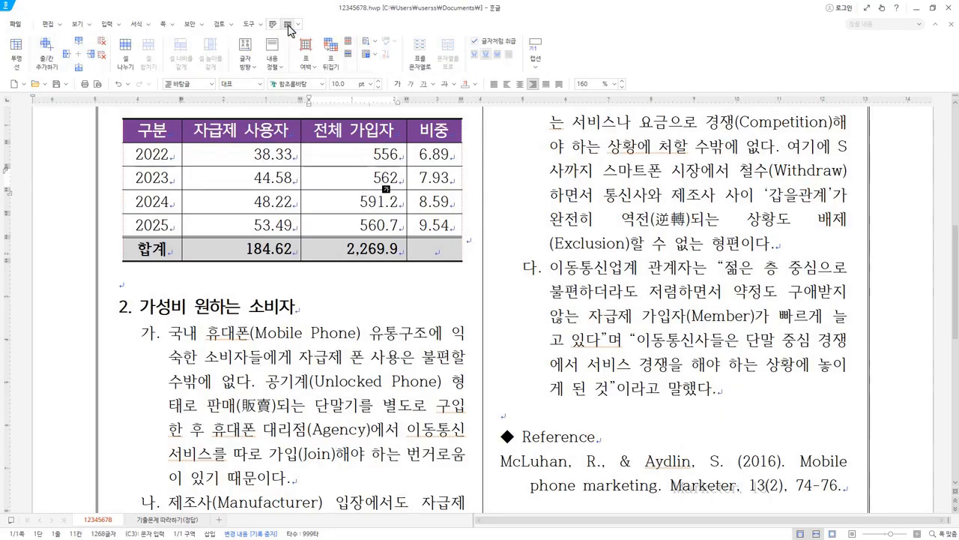
{"action": "left_click", "coordinate": [536, 73]}
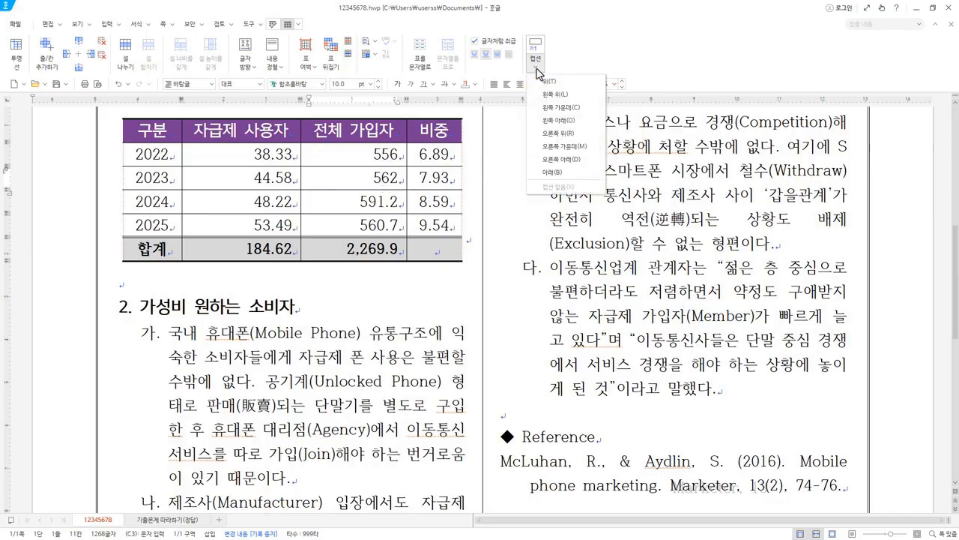
{"action": "left_click", "coordinate": [548, 82]}
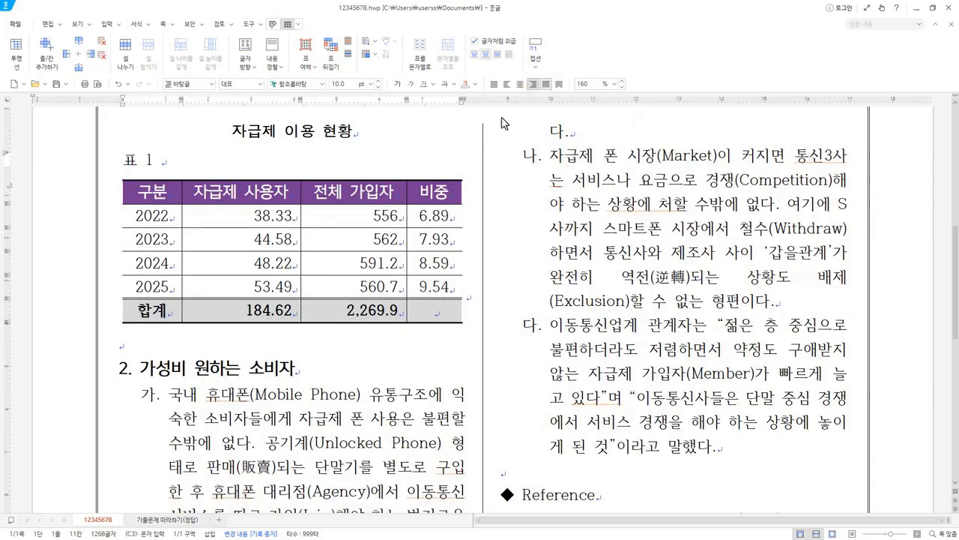
{"action": "left_click", "coordinate": [536, 47]}
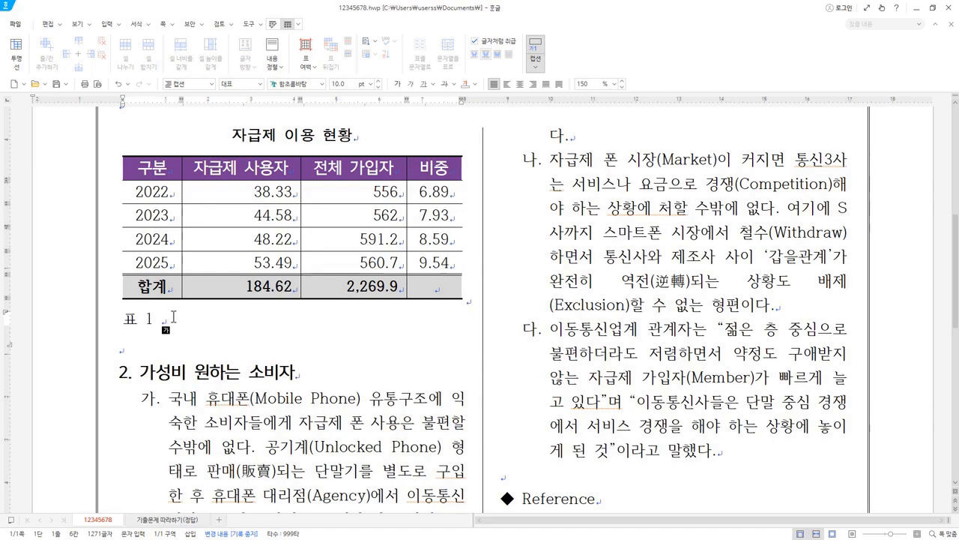
Step: Replace the table caption's default text with "(단위: 십만 대, %)" and right-align it
{"action": "left_click_drag", "start_coordinate": [173, 317], "coordinate": [104, 321]}
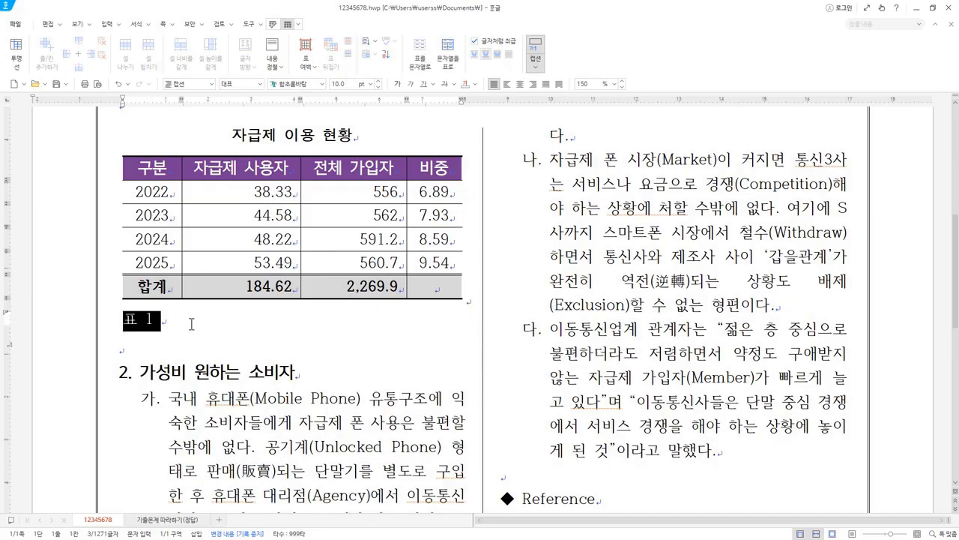
{"action": "type", "text": "(단위: 십만 대, %)"}
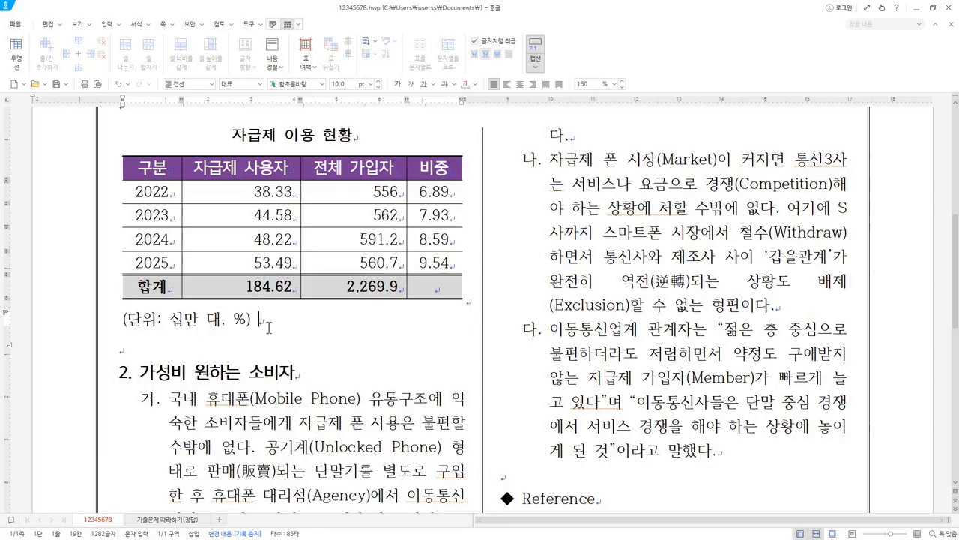
{"action": "left_click", "coordinate": [535, 87]}
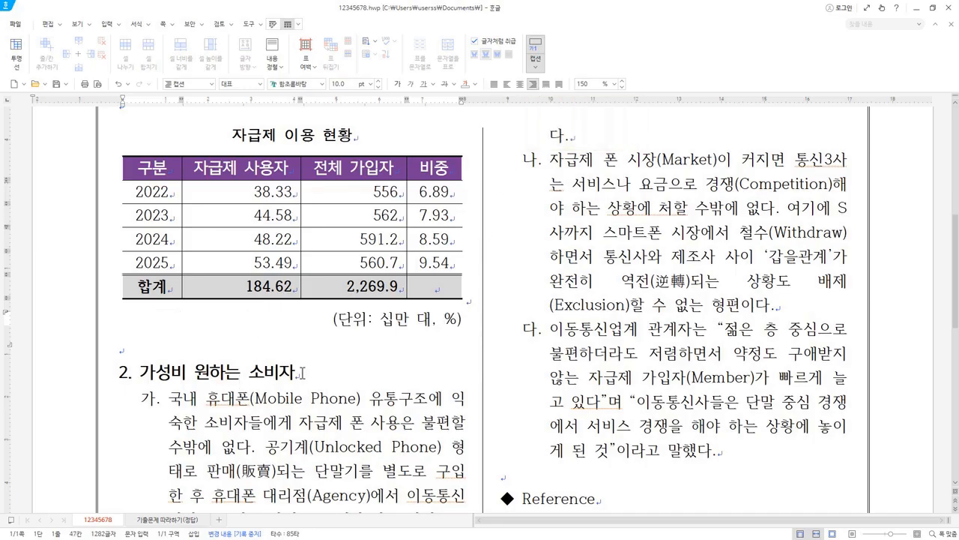
{"action": "left_click", "coordinate": [459, 319]}
{"action": "left_click", "coordinate": [458, 319]}
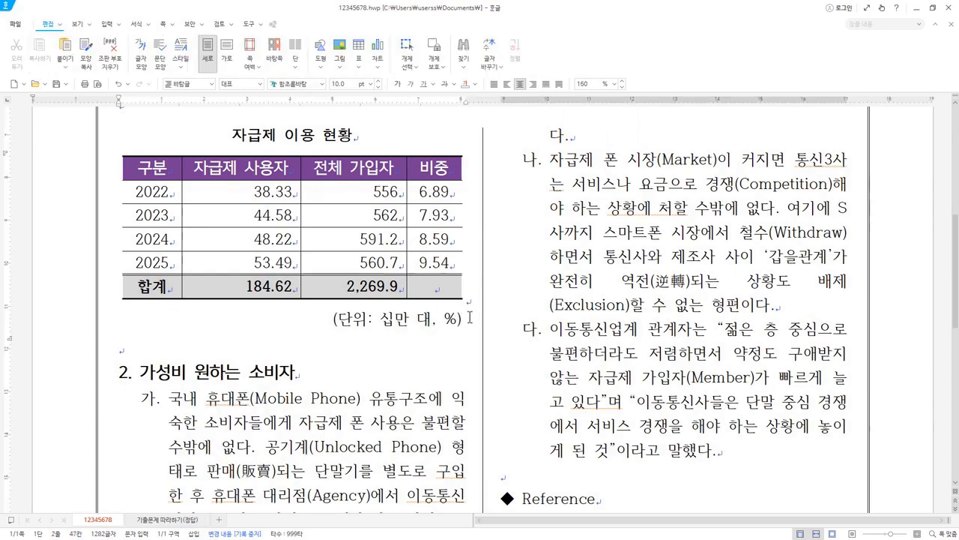
Step: Switch the unit caption below the table to justified alignment and back to right alignment
{"action": "left_click", "coordinate": [447, 318]}
{"action": "left_click", "coordinate": [494, 83]}
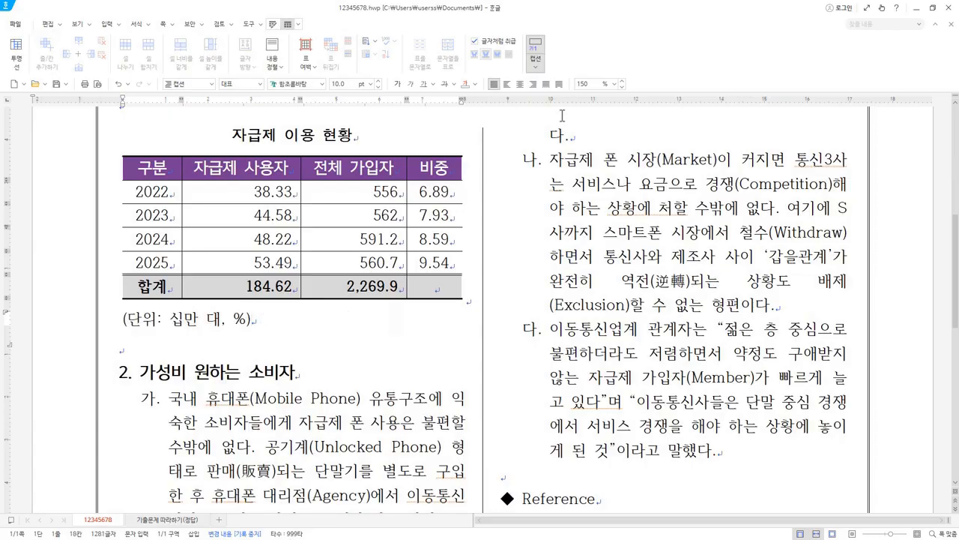
{"action": "left_click", "coordinate": [533, 84]}
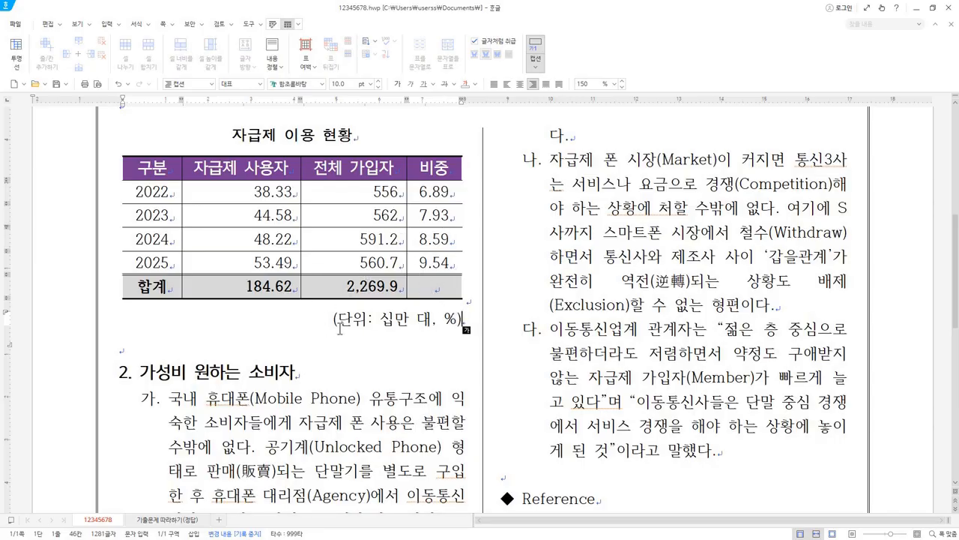
{"action": "left_click", "coordinate": [126, 351]}
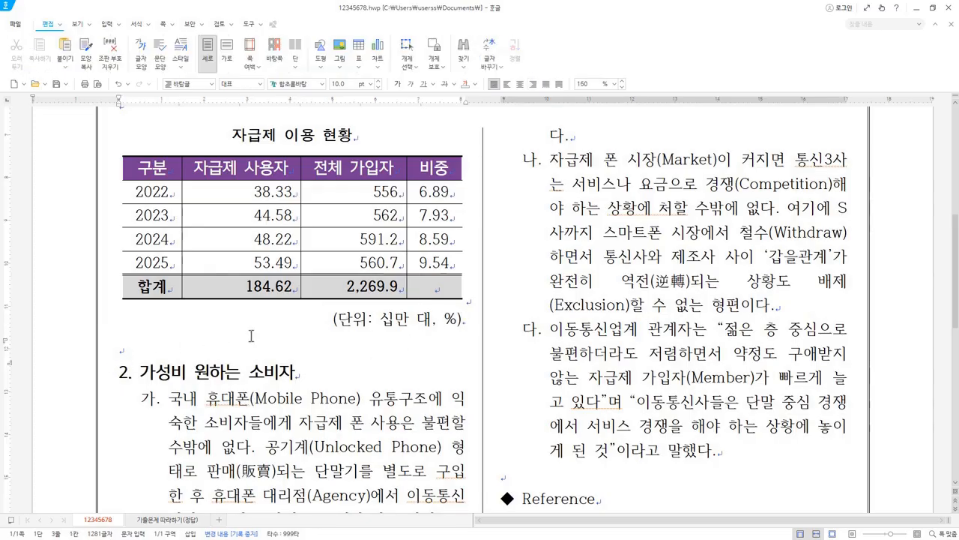
{"action": "left_click", "coordinate": [431, 317]}
{"action": "right_click", "coordinate": [431, 316]}
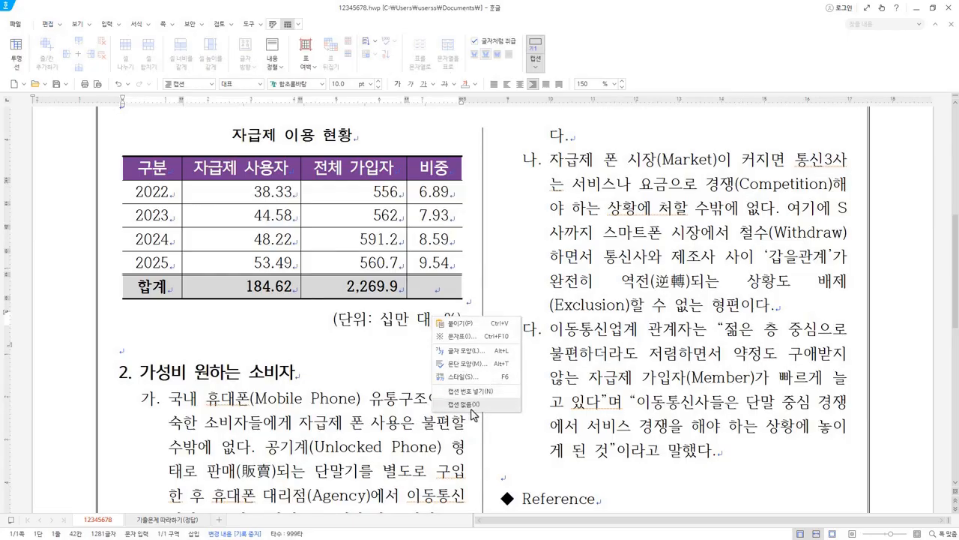
{"action": "left_click", "coordinate": [385, 318]}
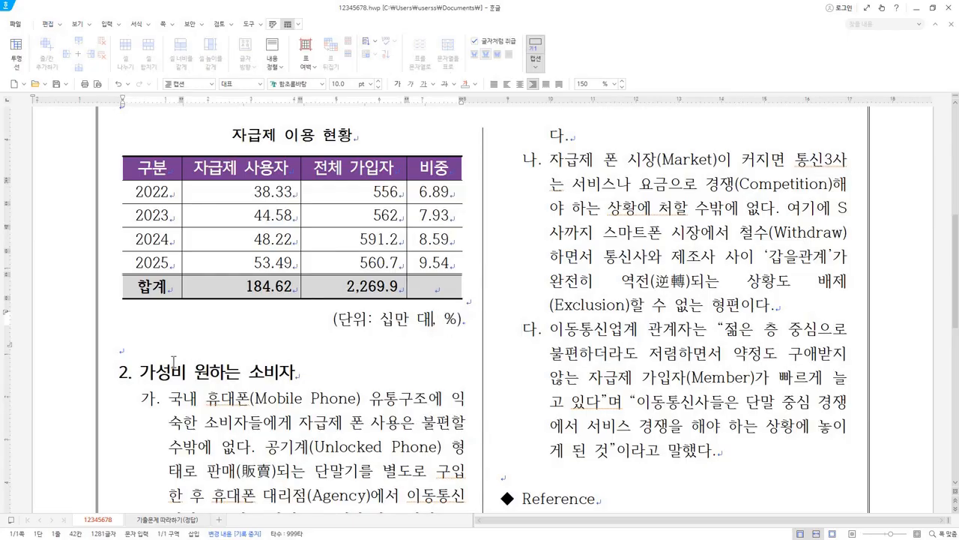
{"action": "left_click", "coordinate": [129, 351]}
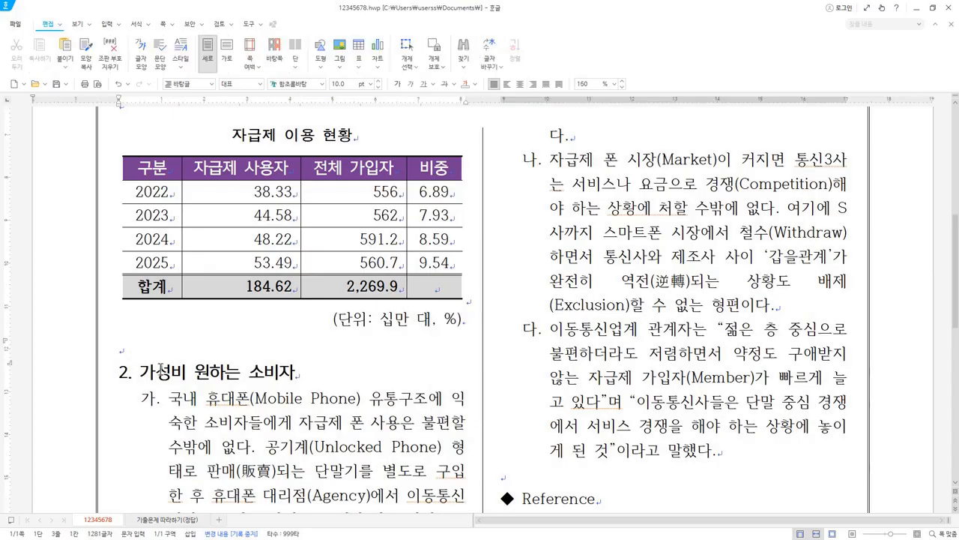
{"action": "right_click", "coordinate": [121, 347]}
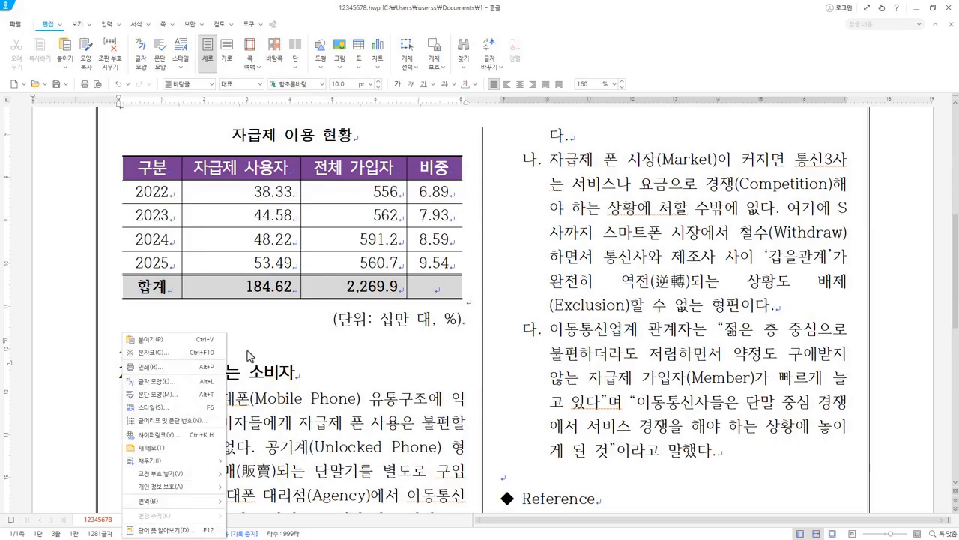
{"action": "left_click", "coordinate": [247, 351]}
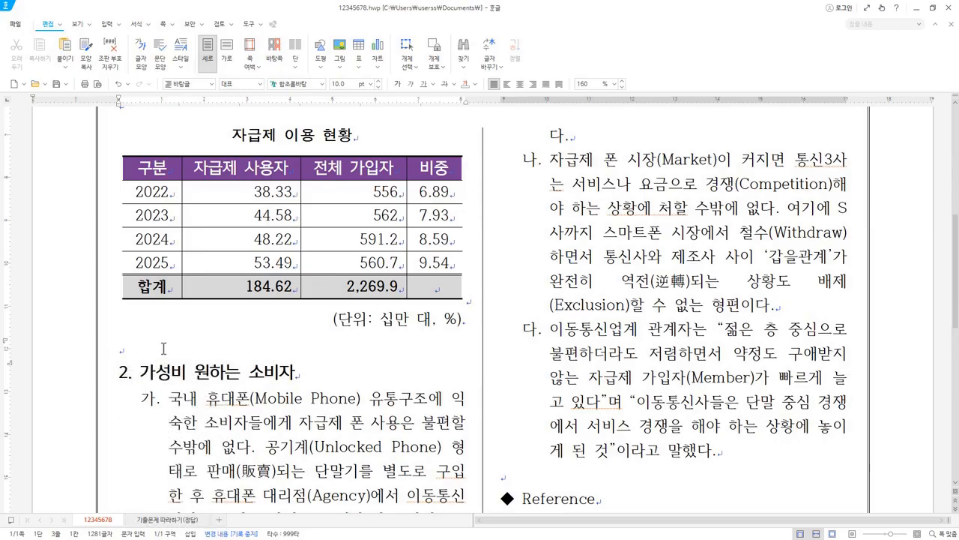
{"action": "key", "text": "ctrl+v"}
Step: Try selecting the table's 구분 cells with adjacent columns and with the separate 전체 가입자 and 비중 columns
{"action": "left_click_drag", "start_coordinate": [165, 192], "coordinate": [389, 262]}
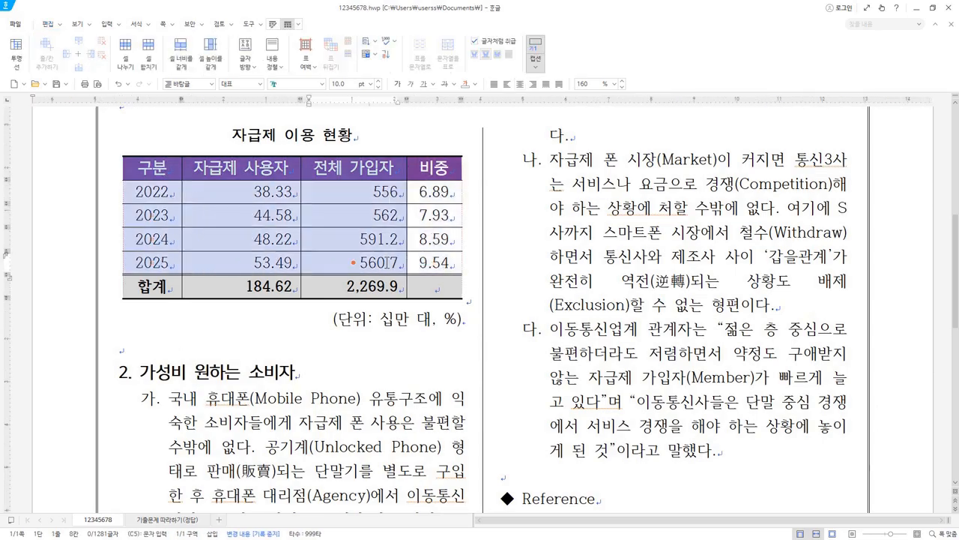
{"action": "left_click", "coordinate": [189, 349]}
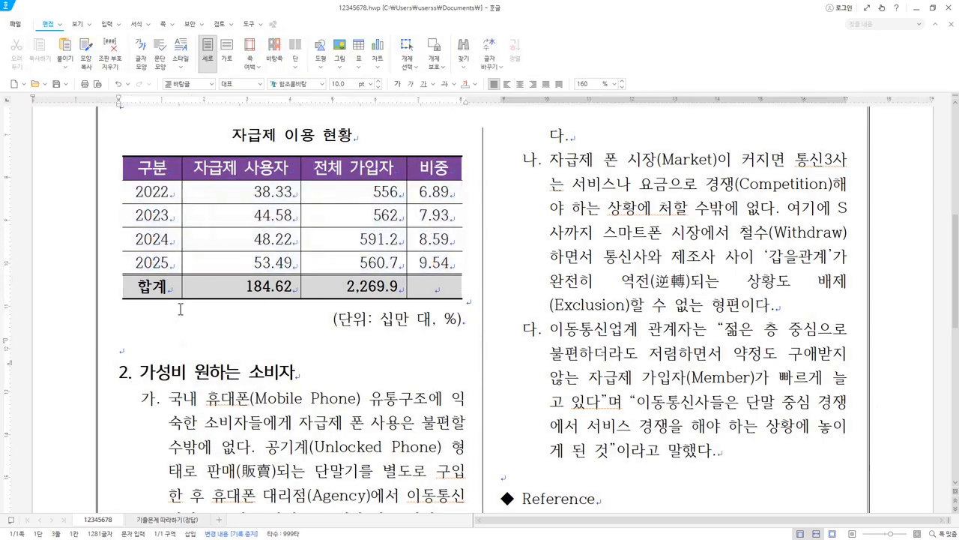
{"action": "left_click_drag", "start_coordinate": [160, 186], "coordinate": [164, 266]}
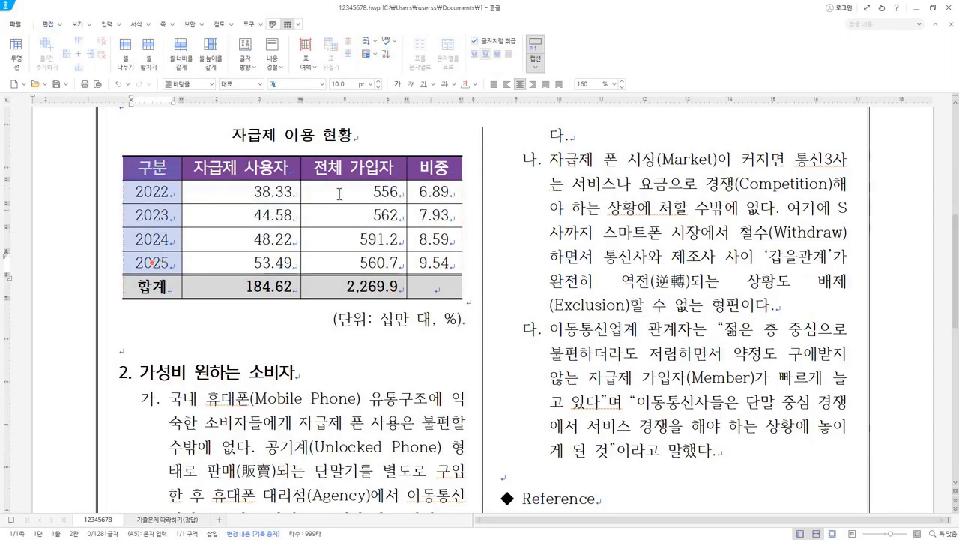
{"action": "left_click", "coordinate": [172, 168]}
{"action": "left_click_drag", "start_coordinate": [173, 190], "coordinate": [233, 260]}
{"action": "left_click_drag", "start_coordinate": [334, 168], "coordinate": [348, 267]}
{"action": "left_click_drag", "start_coordinate": [168, 192], "coordinate": [169, 264]}
{"action": "left_click_drag", "start_coordinate": [446, 168], "coordinate": [446, 258]}
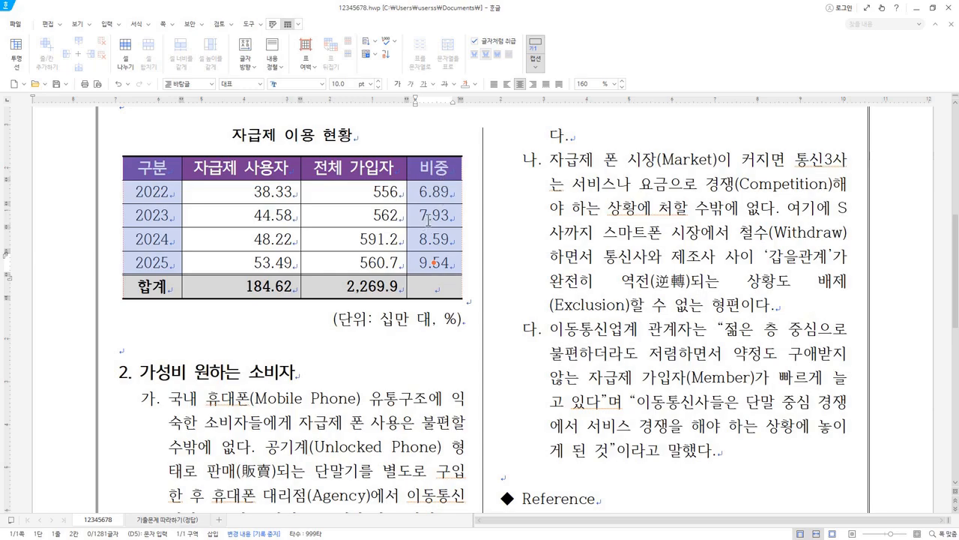
Step: Insert a 2D pie chart from the 구분 and 비중 cells, header row through 2025, leaving out the 합계 row
{"action": "left_click_drag", "start_coordinate": [157, 189], "coordinate": [159, 259]}
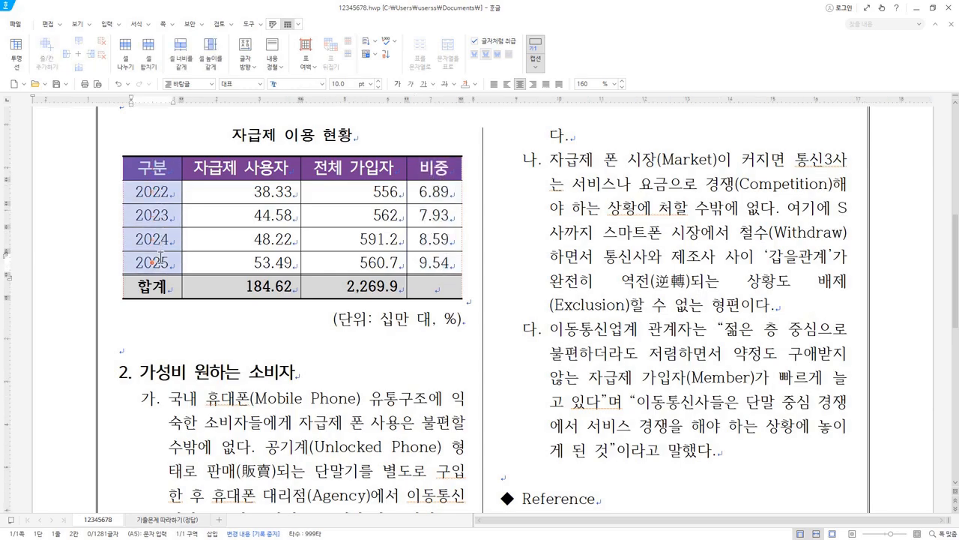
{"action": "left_click", "coordinate": [438, 166], "text": "ctrl"}
{"action": "left_click_drag", "start_coordinate": [439, 165], "coordinate": [435, 262]}
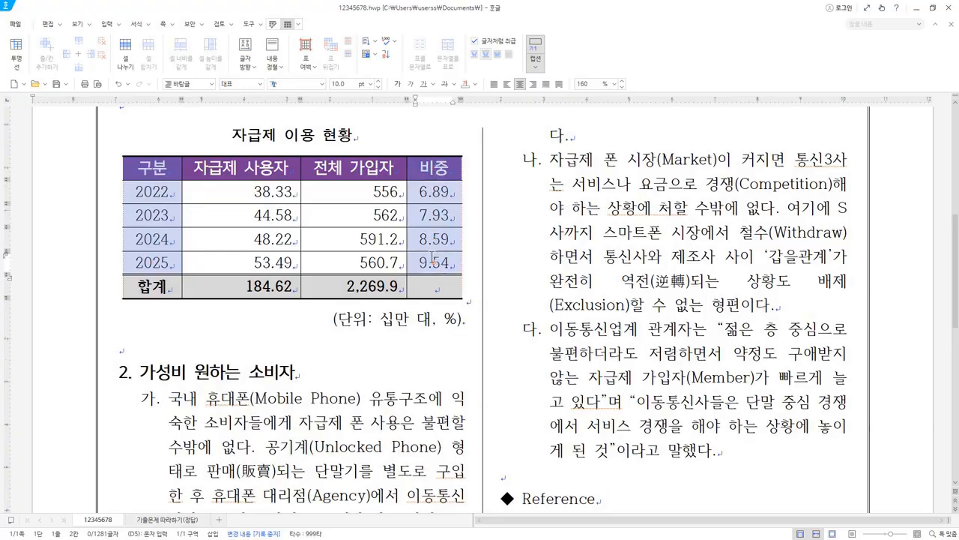
{"action": "right_click", "coordinate": [445, 166]}
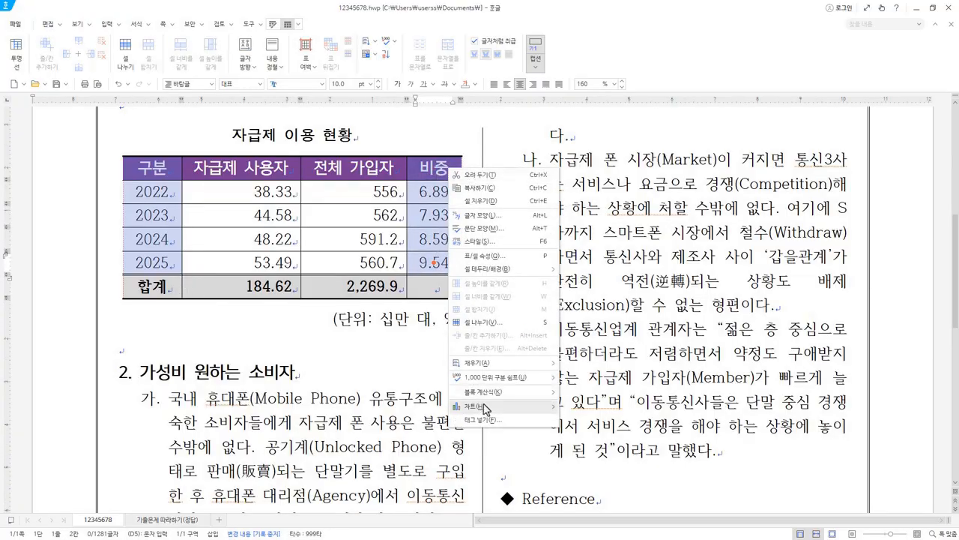
{"action": "mouse_move", "coordinate": [514, 403]}
{"action": "scroll", "coordinate": [626, 356], "scroll_direction": "down", "scroll_amount": 4}
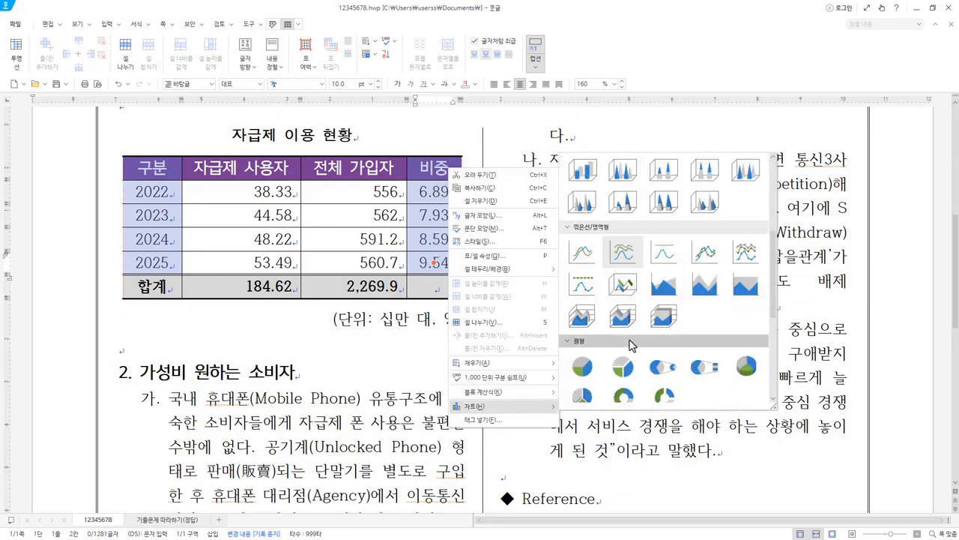
{"action": "scroll", "coordinate": [629, 345], "scroll_direction": "down", "scroll_amount": 2}
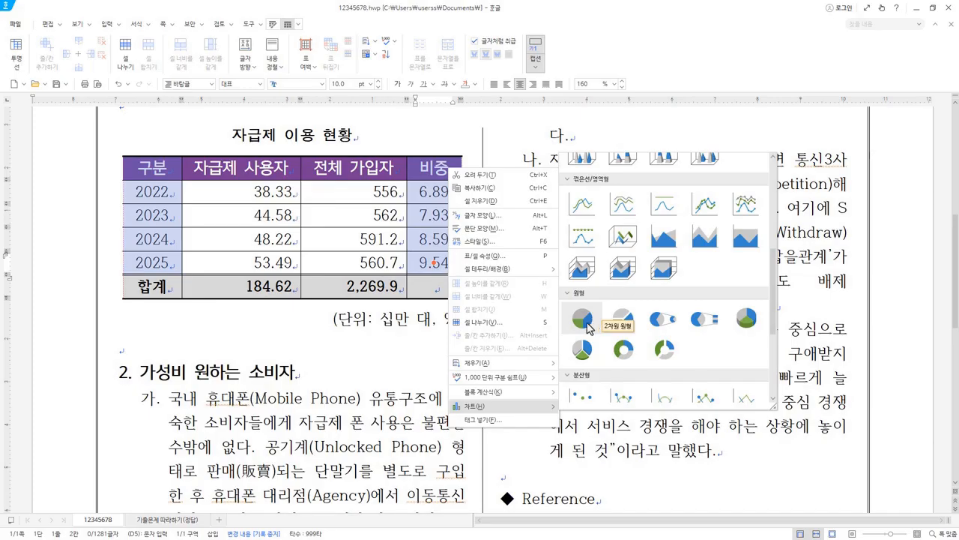
{"action": "left_click", "coordinate": [585, 321]}
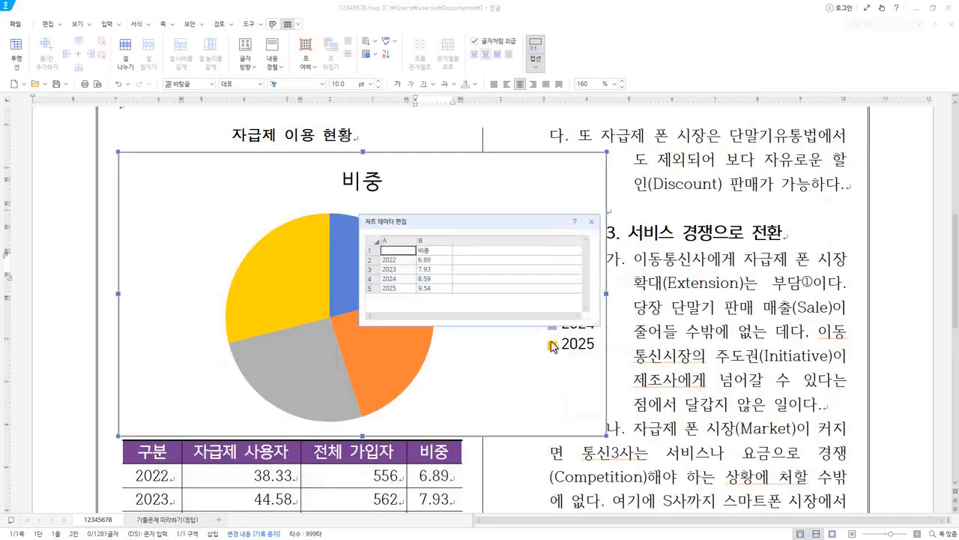
Step: Examine the pie chart's source data and the row options for 2022, and close the chart data editor
{"action": "left_click_drag", "start_coordinate": [577, 218], "coordinate": [699, 193]}
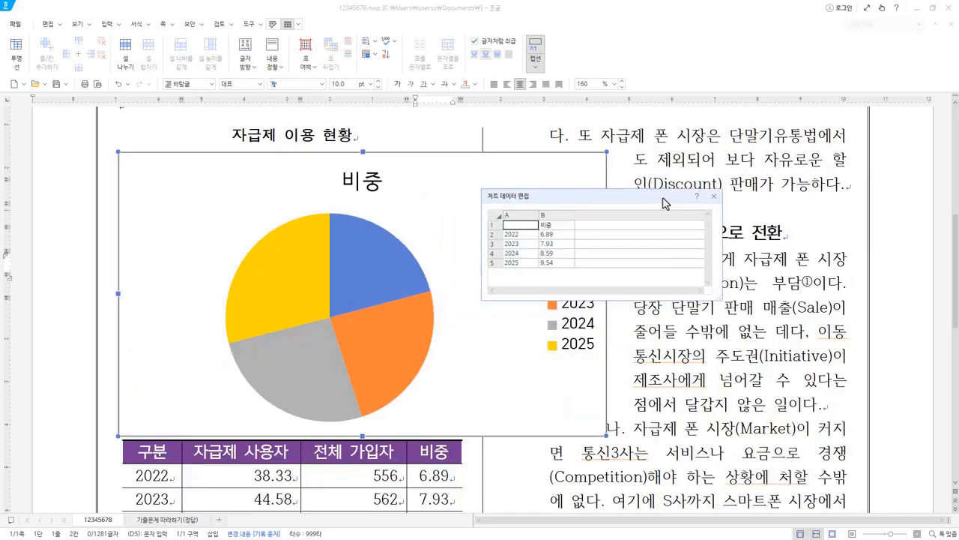
{"action": "left_click", "coordinate": [504, 236]}
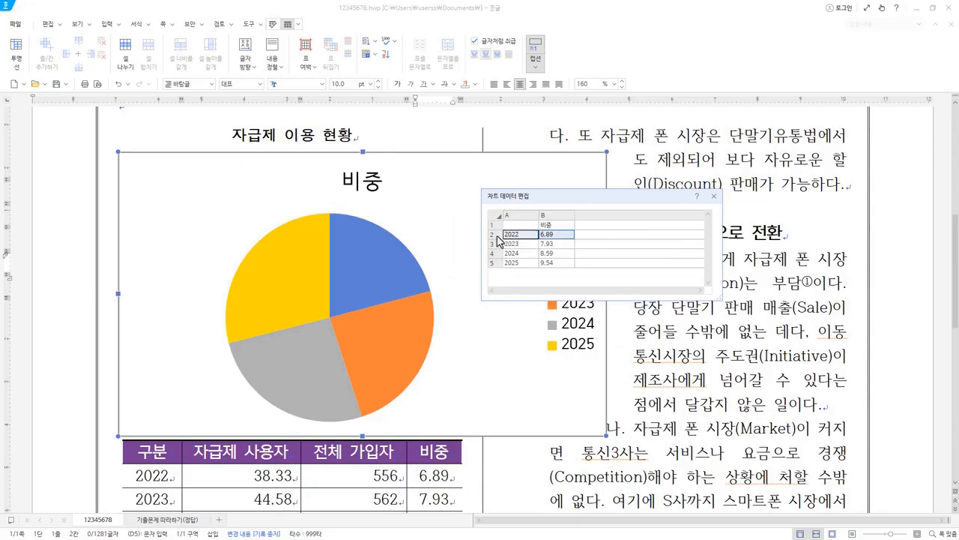
{"action": "right_click", "coordinate": [503, 238]}
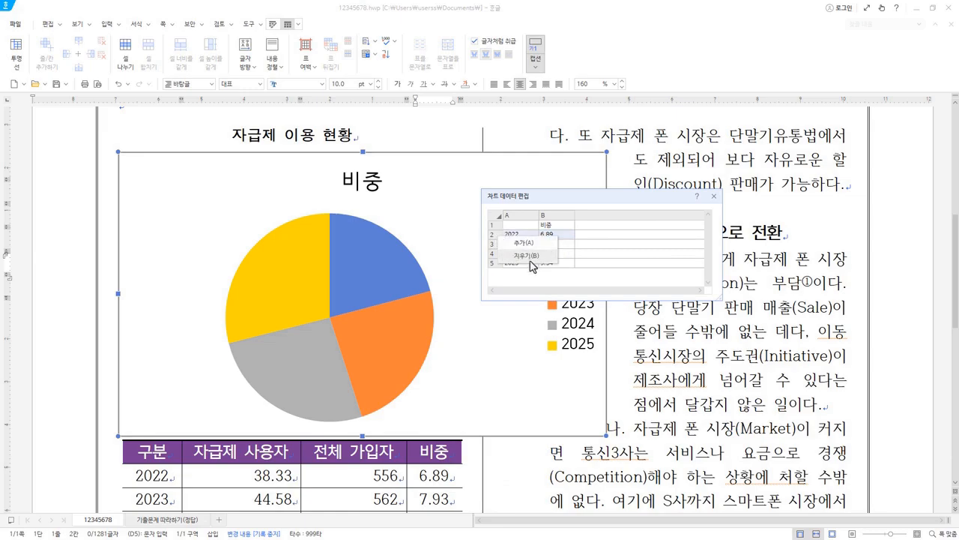
{"action": "left_click", "coordinate": [565, 200]}
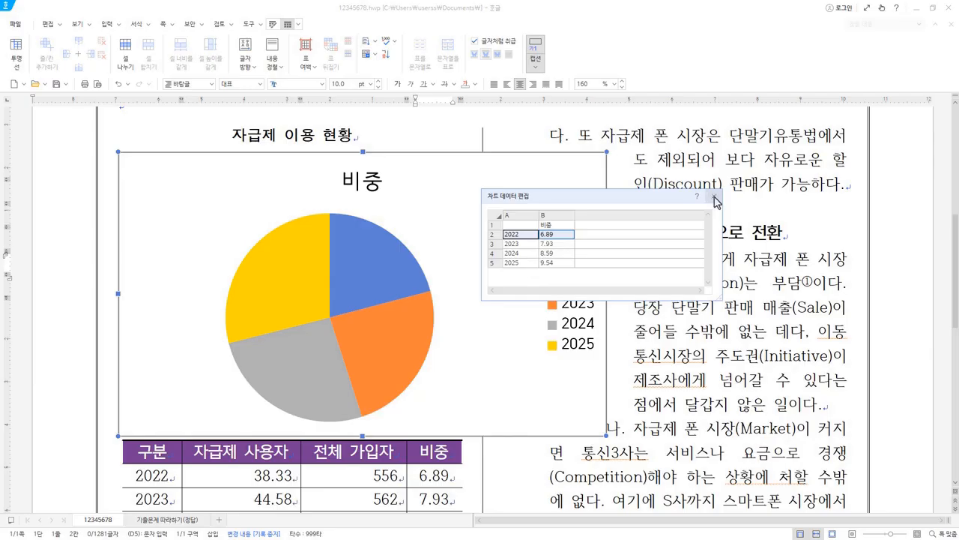
{"action": "left_click", "coordinate": [553, 236]}
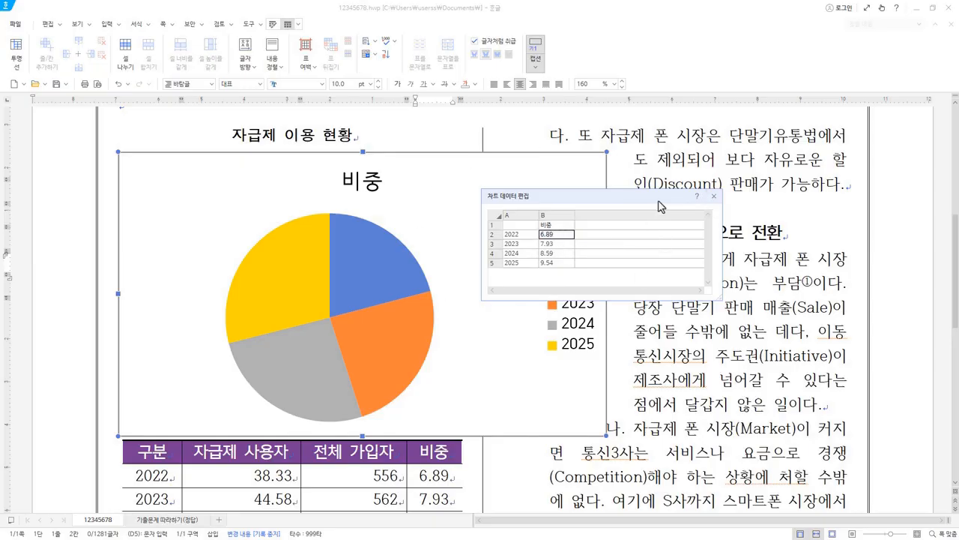
{"action": "left_click", "coordinate": [714, 197]}
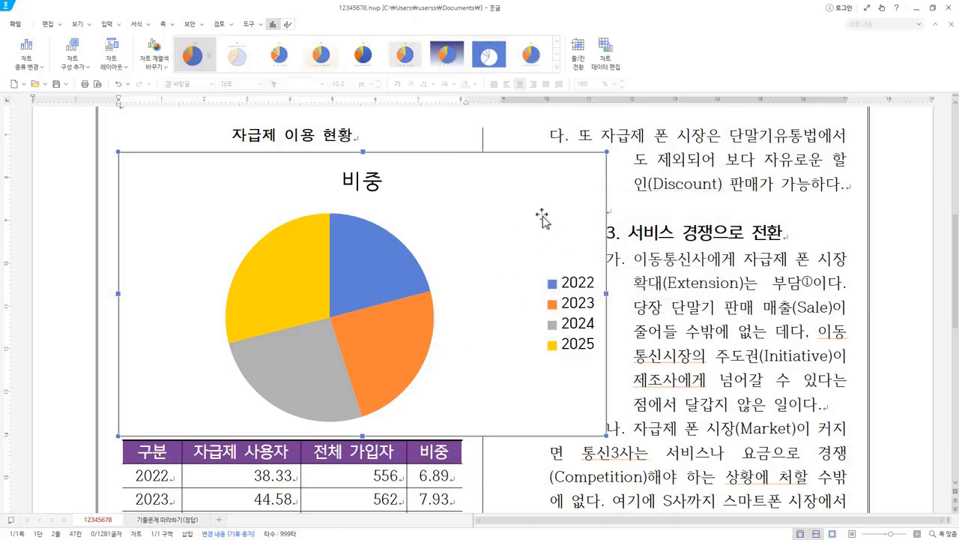
Step: Apply the chart layout with a legend under the title and percentage labels, and delete the pie chart
{"action": "double_click", "coordinate": [523, 237]}
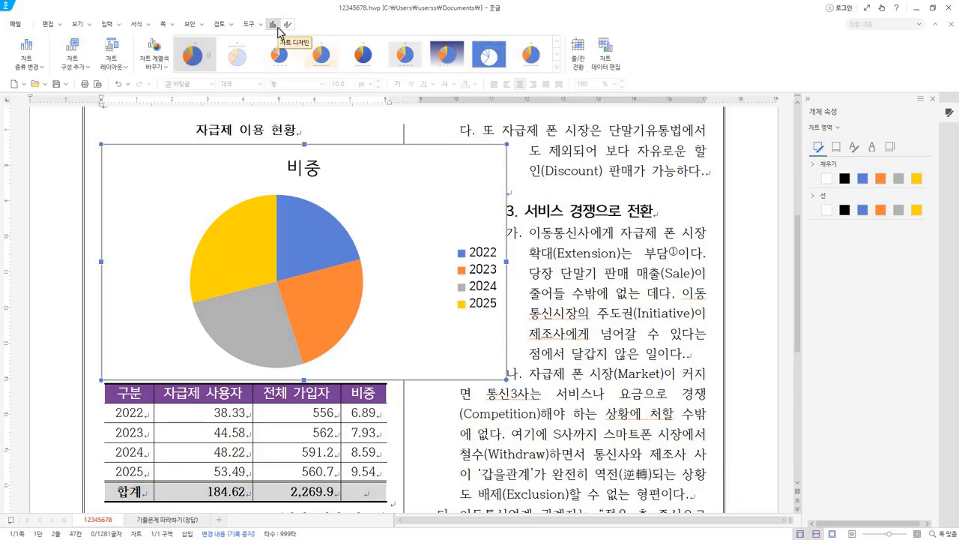
{"action": "left_click", "coordinate": [613, 66]}
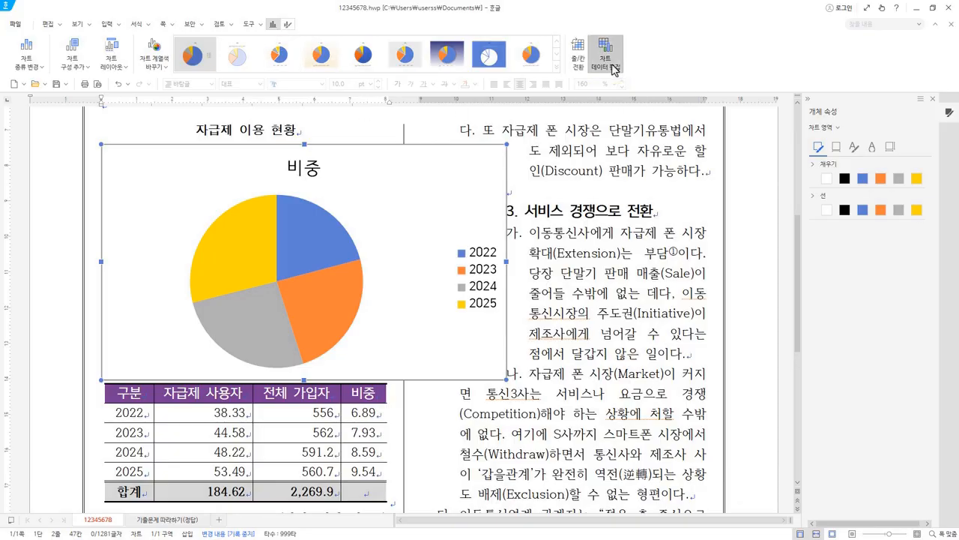
{"action": "left_click", "coordinate": [592, 221]}
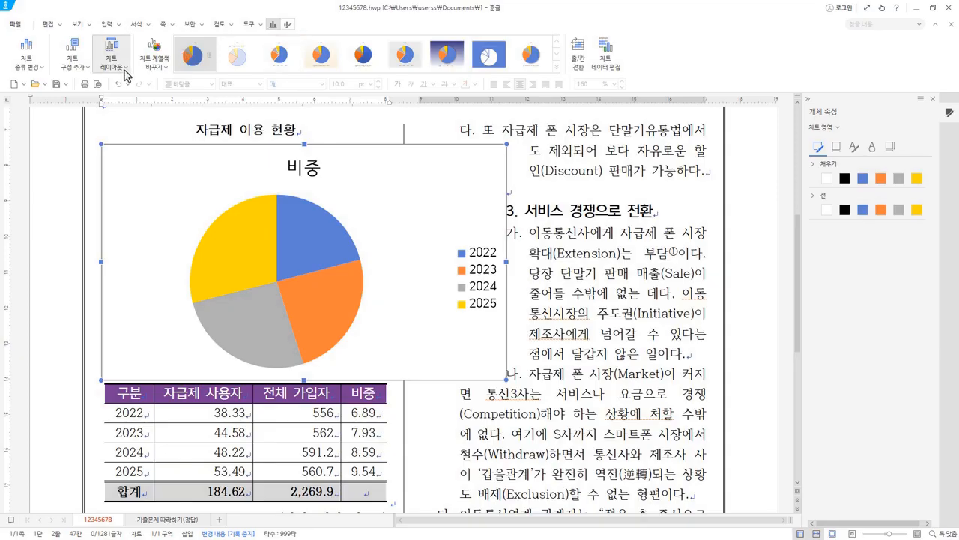
{"action": "left_click", "coordinate": [126, 75]}
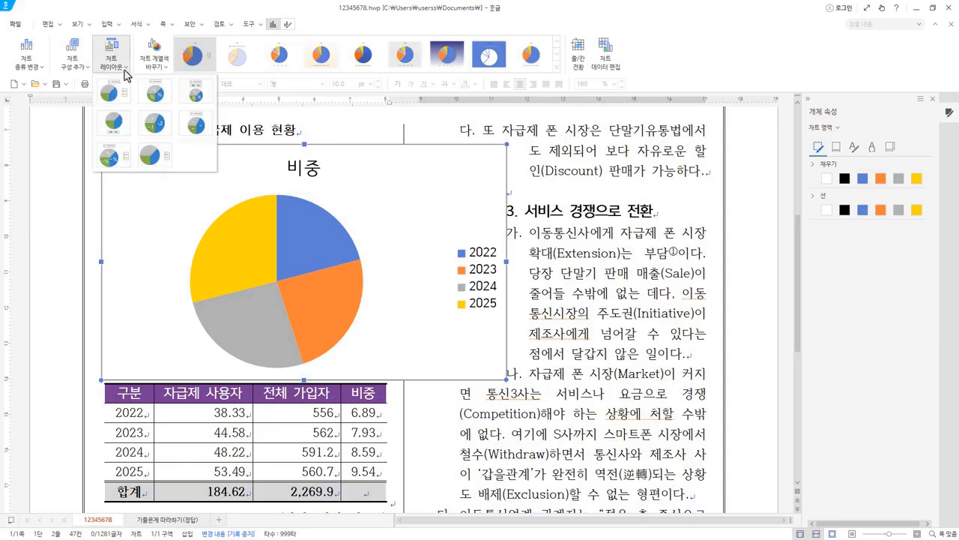
{"action": "left_click", "coordinate": [197, 93]}
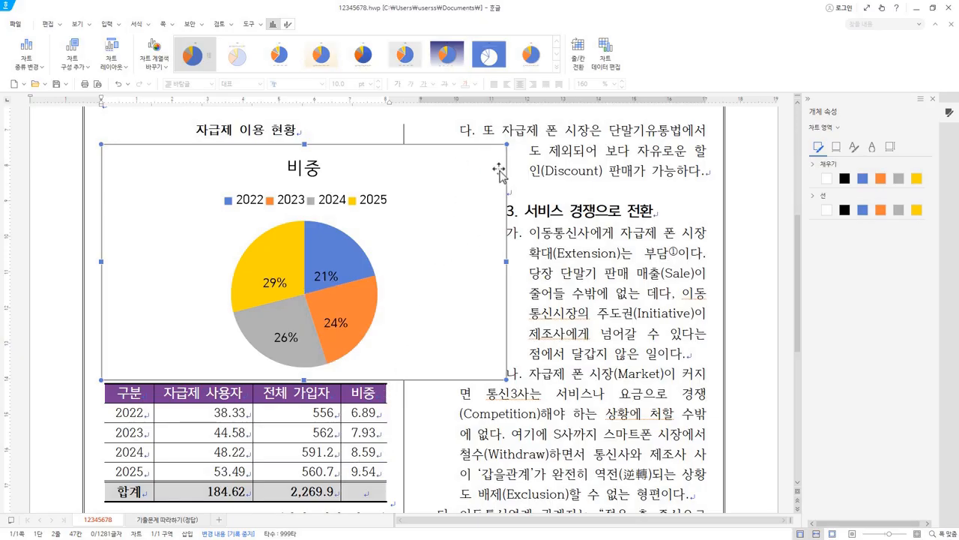
{"action": "key", "text": "Delete"}
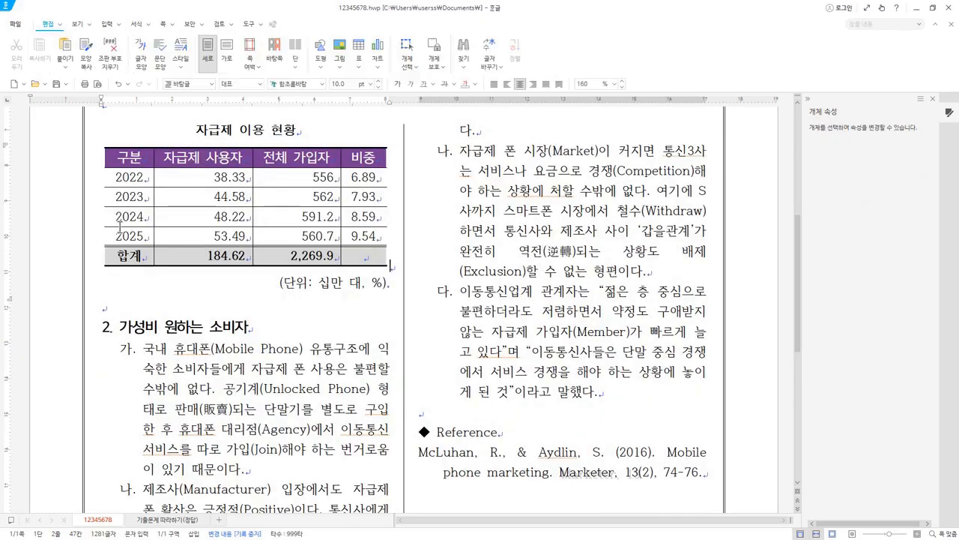
Step: Select the 구분 cells through 2025 with the 자급제 사용자 cells, and with the 전체 가입자 cells instead
{"action": "left_click_drag", "start_coordinate": [129, 158], "coordinate": [129, 236]}
{"action": "left_click", "coordinate": [203, 234], "text": "shift"}
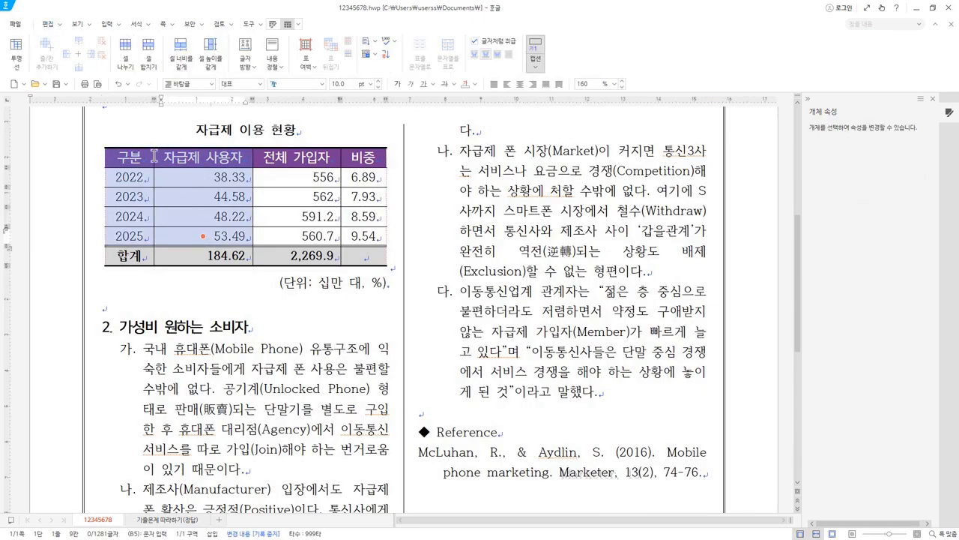
{"action": "left_click_drag", "start_coordinate": [150, 156], "coordinate": [143, 232]}
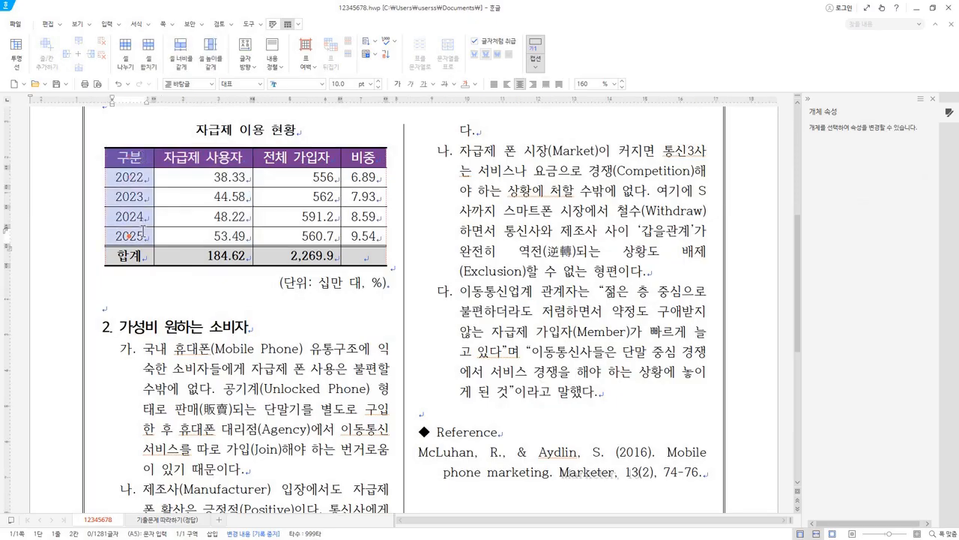
{"action": "left_click_drag", "start_coordinate": [310, 157], "coordinate": [315, 232]}
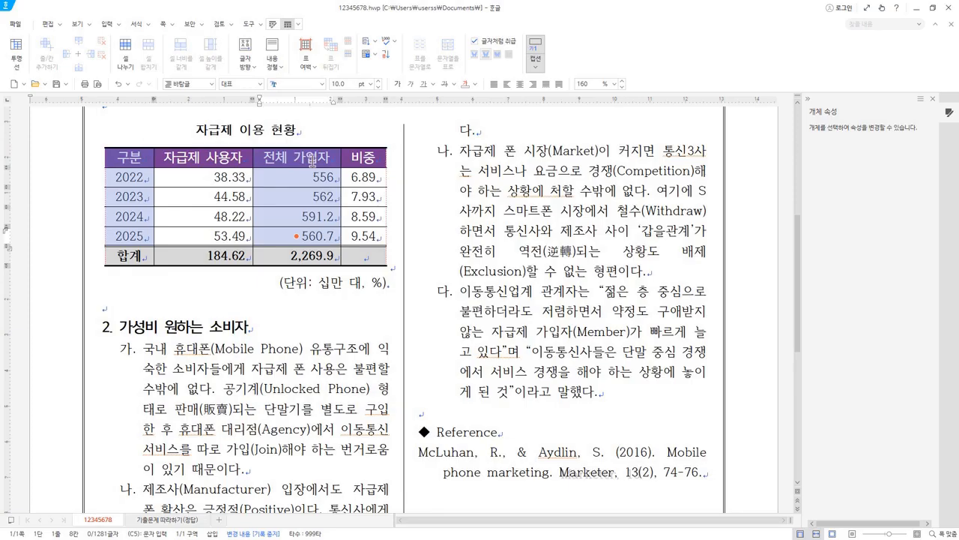
Step: Insert a 2D pie chart from the 구분 and 비중 cells, header row through 2025, and close the chart data editor
{"action": "left_click_drag", "start_coordinate": [132, 158], "coordinate": [139, 236]}
{"action": "left_click_drag", "start_coordinate": [363, 158], "coordinate": [366, 236]}
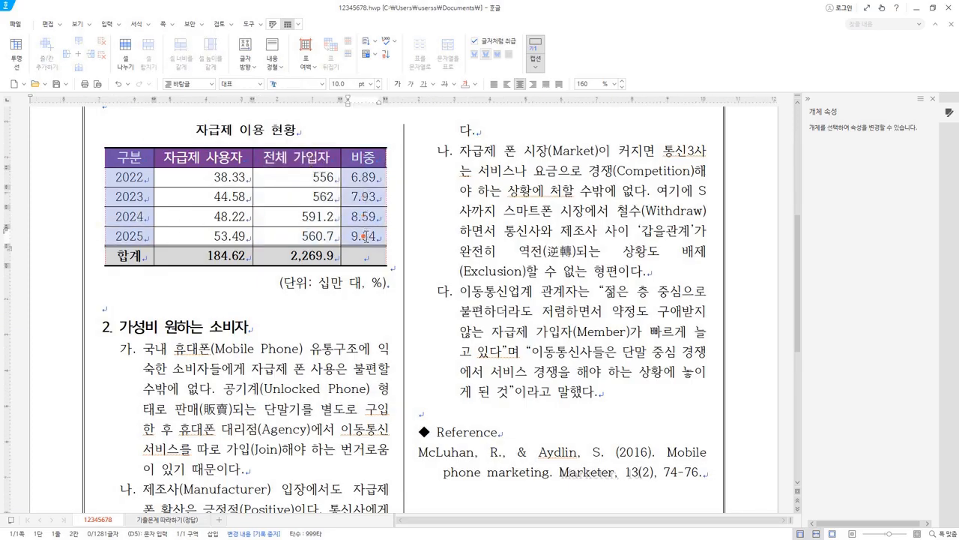
{"action": "right_click", "coordinate": [363, 160]}
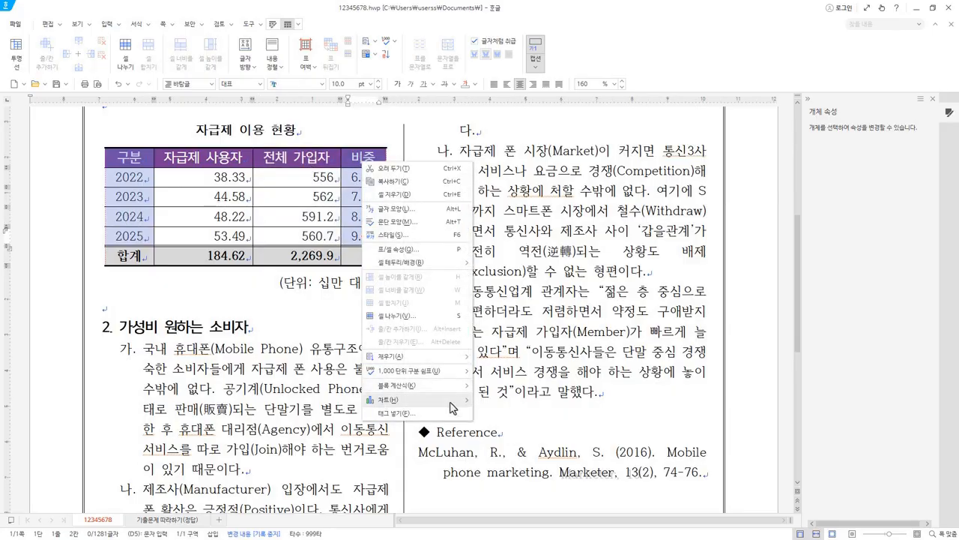
{"action": "mouse_move", "coordinate": [420, 400]}
{"action": "scroll", "coordinate": [563, 373], "scroll_direction": "down", "scroll_amount": 7}
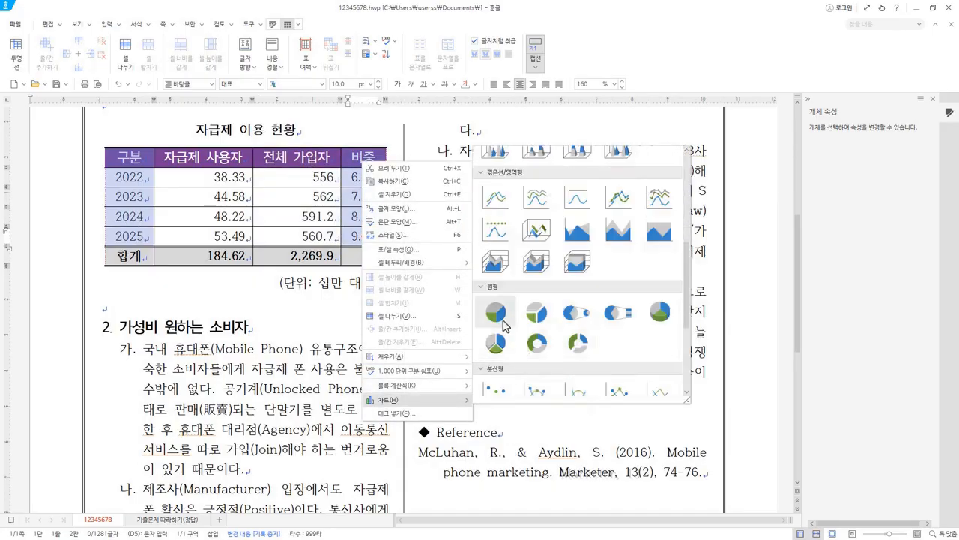
{"action": "left_click", "coordinate": [502, 323]}
{"action": "left_click", "coordinate": [592, 222]}
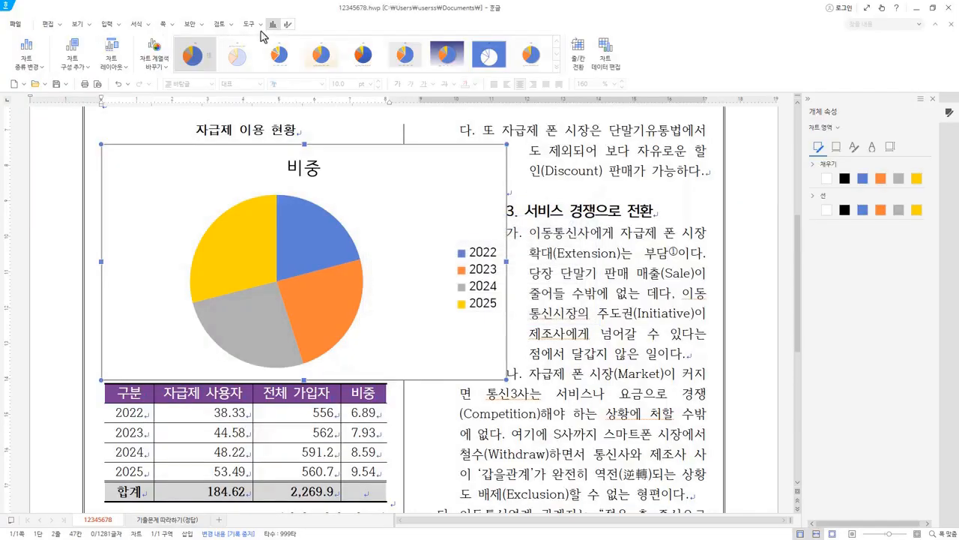
Step: Apply the chart layout with a legend under the title and percentage labels, and recolour the series with the blue, grey, green and dark-blue combination
{"action": "left_click", "coordinate": [112, 63]}
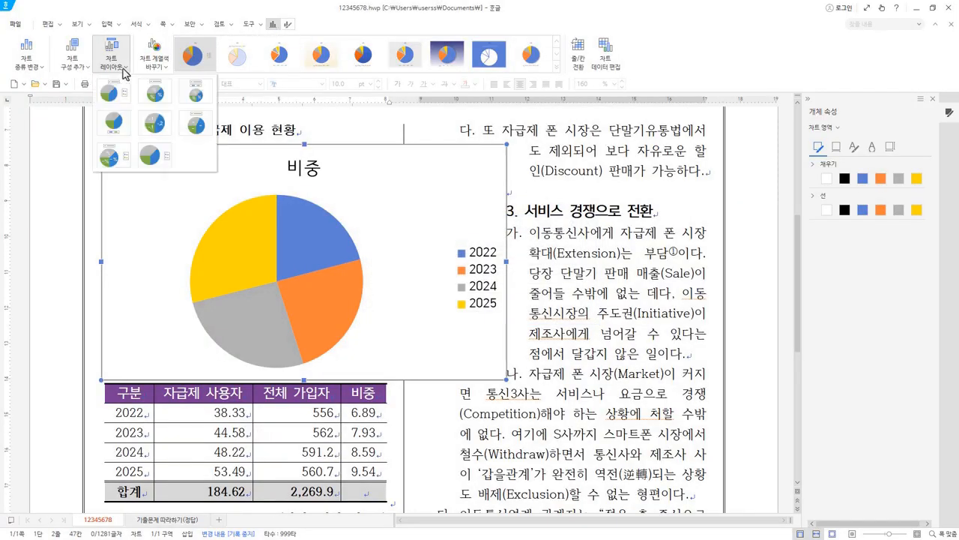
{"action": "left_click", "coordinate": [196, 95]}
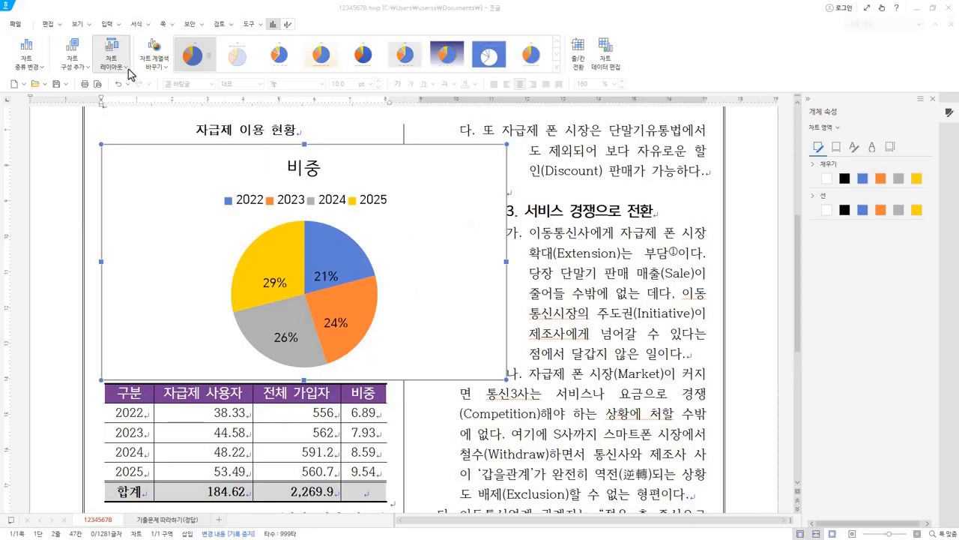
{"action": "left_click", "coordinate": [168, 70]}
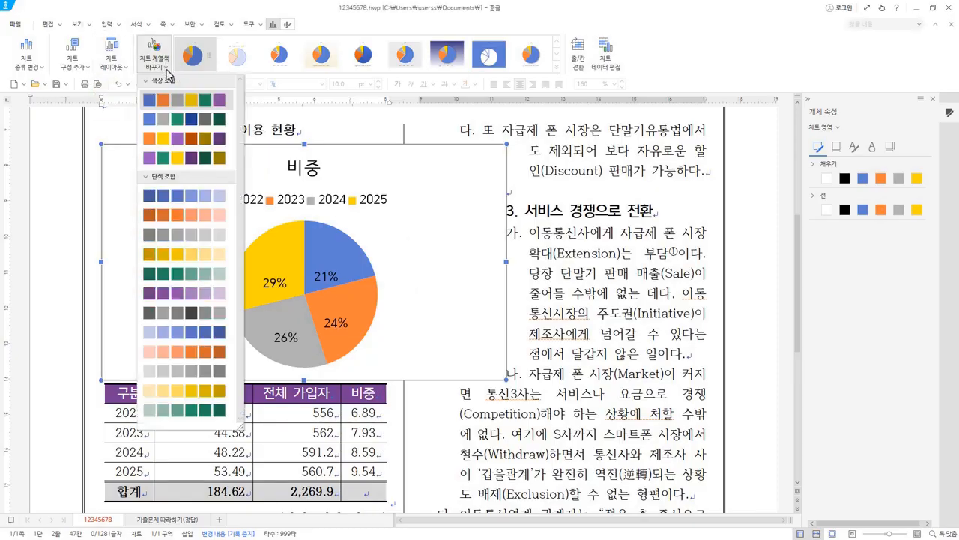
{"action": "left_click", "coordinate": [194, 126]}
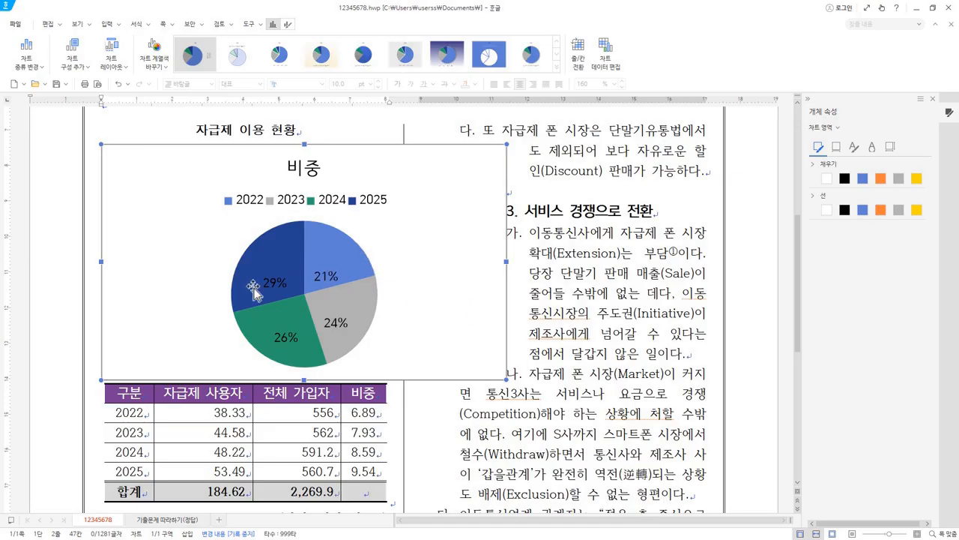
Step: Show values on the pie chart's data labels and try the 회계 number format with the currency symbol set to 없음
{"action": "left_click", "coordinate": [327, 284]}
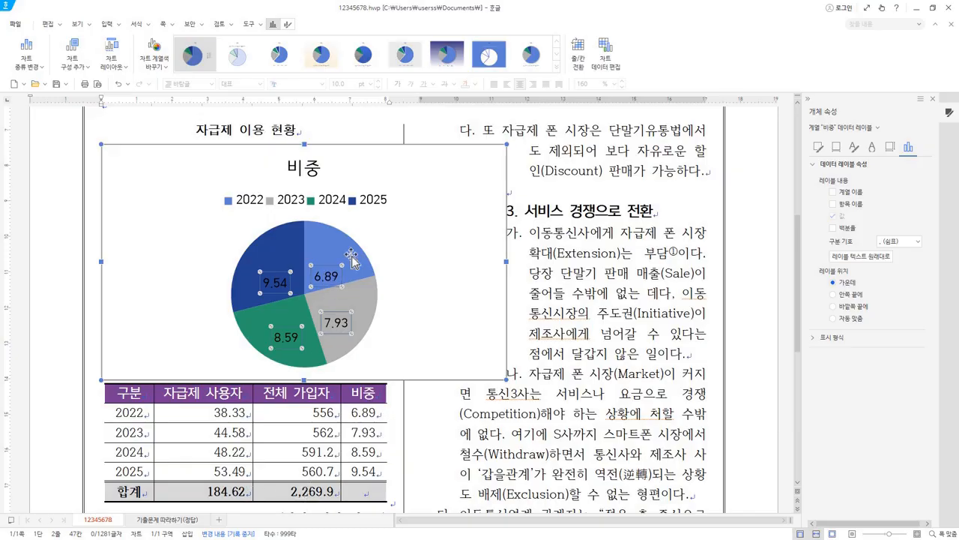
{"action": "left_click", "coordinate": [814, 337]}
{"action": "left_click", "coordinate": [845, 368]}
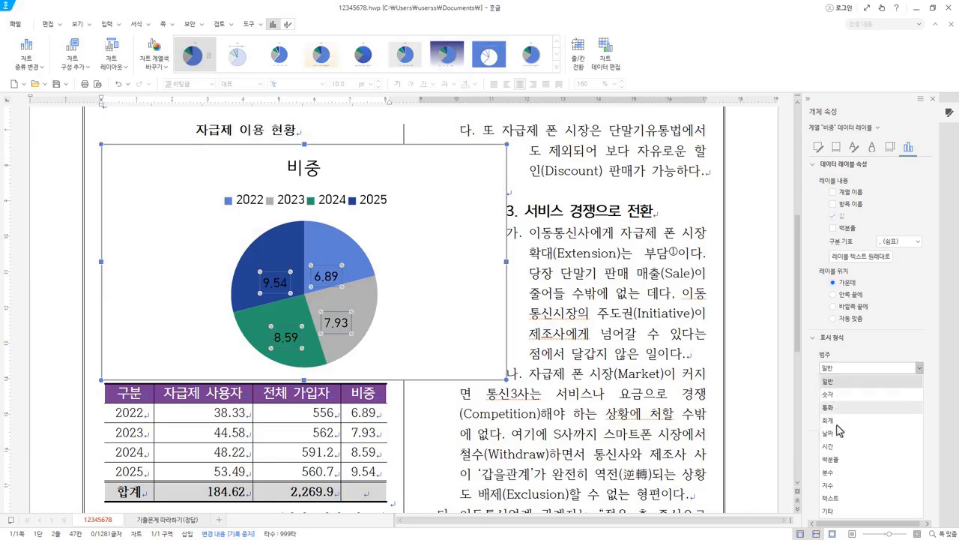
{"action": "left_click", "coordinate": [907, 365]}
{"action": "left_click", "coordinate": [856, 370]}
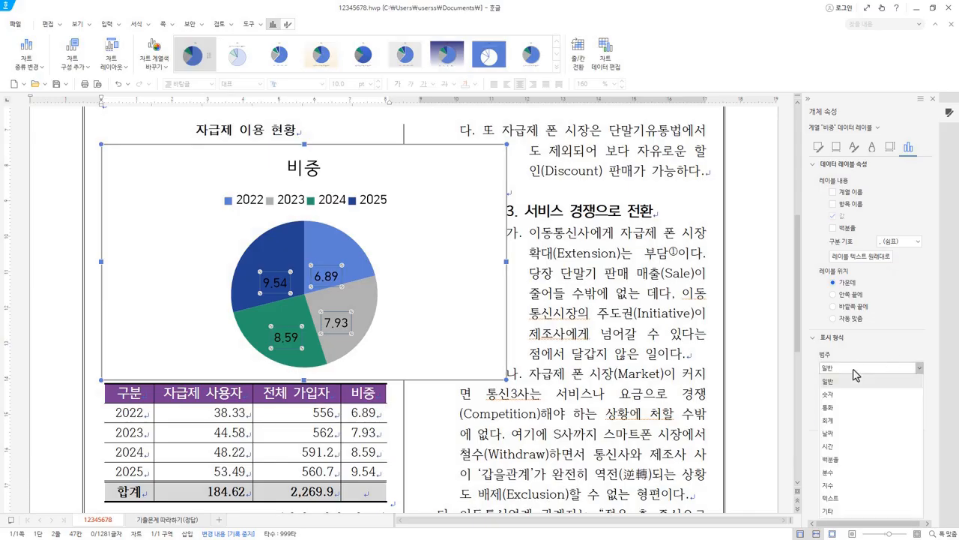
{"action": "left_click", "coordinate": [847, 407]}
{"action": "left_click", "coordinate": [857, 409]}
{"action": "scroll", "coordinate": [867, 179], "scroll_direction": "up", "scroll_amount": 3}
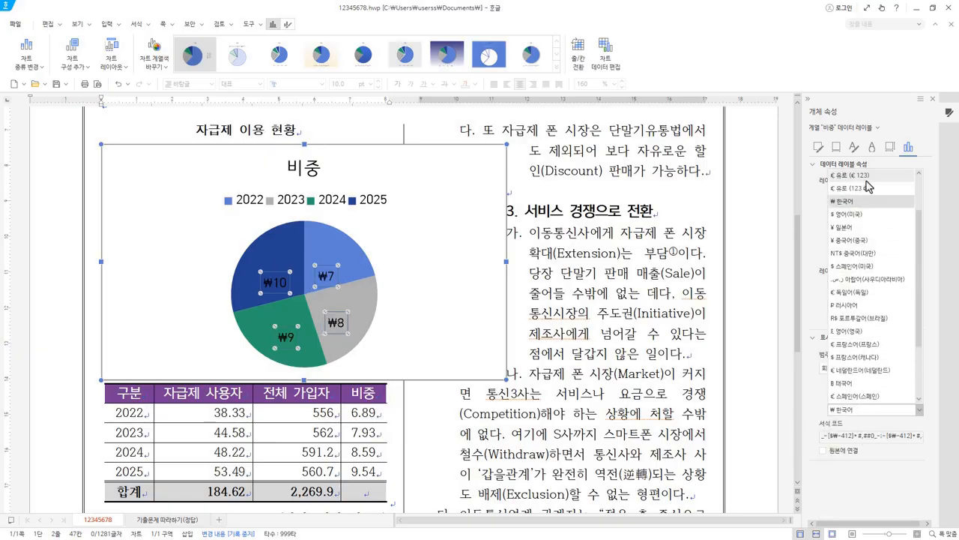
{"action": "left_click_drag", "start_coordinate": [921, 210], "coordinate": [922, 184]}
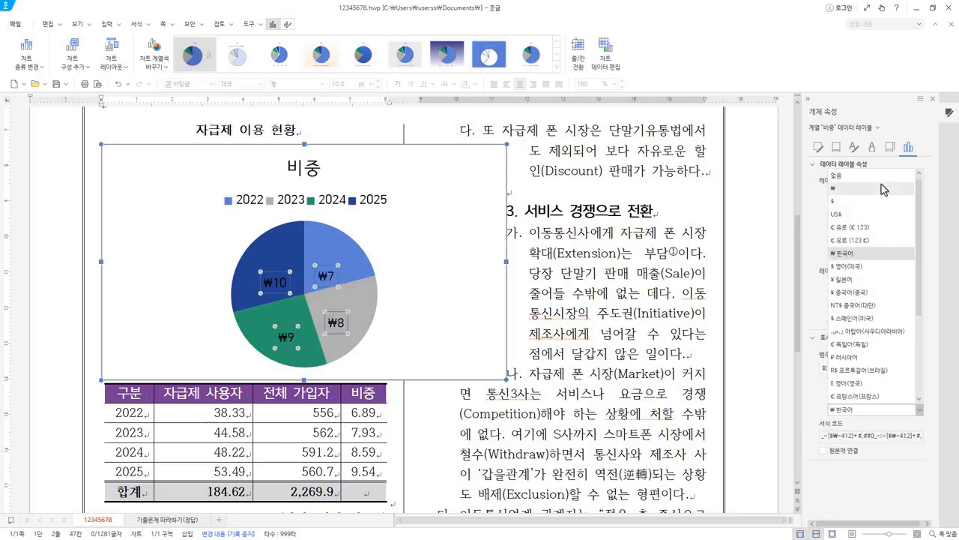
{"action": "left_click", "coordinate": [837, 175]}
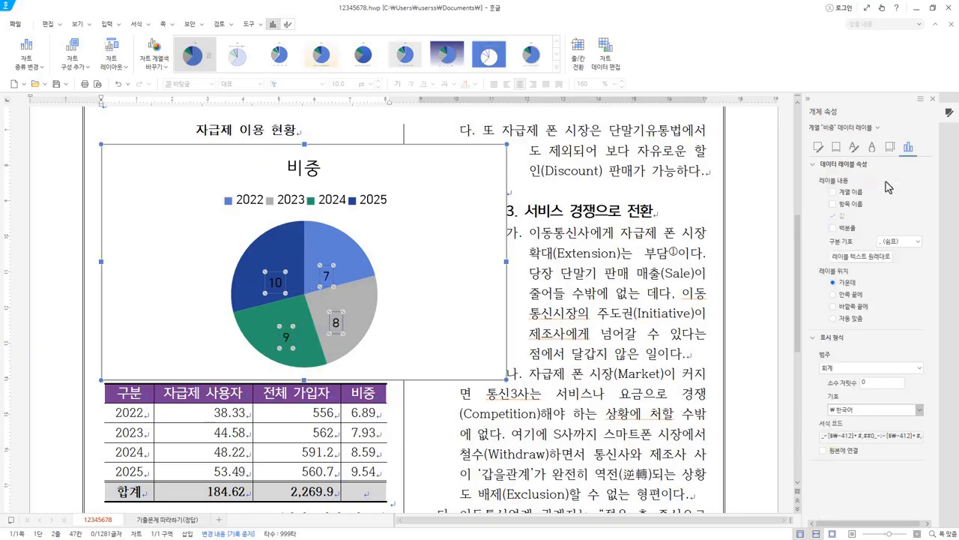
Step: Try the 숫자 format with 3 decimal places on the data labels, and return them to the 일반 format
{"action": "left_click", "coordinate": [873, 368]}
{"action": "left_click", "coordinate": [870, 394]}
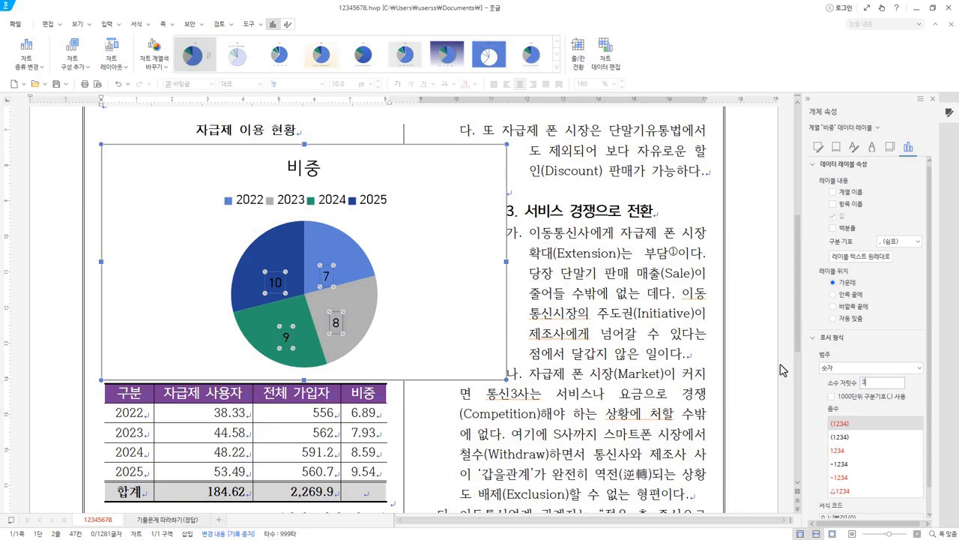
{"action": "left_click", "coordinate": [874, 410]}
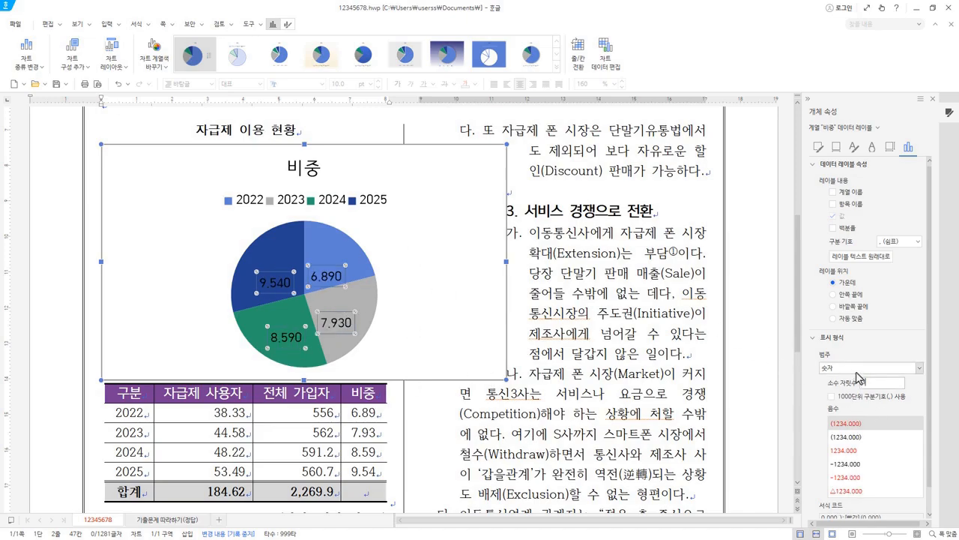
{"action": "left_click", "coordinate": [840, 374]}
{"action": "left_click", "coordinate": [832, 380]}
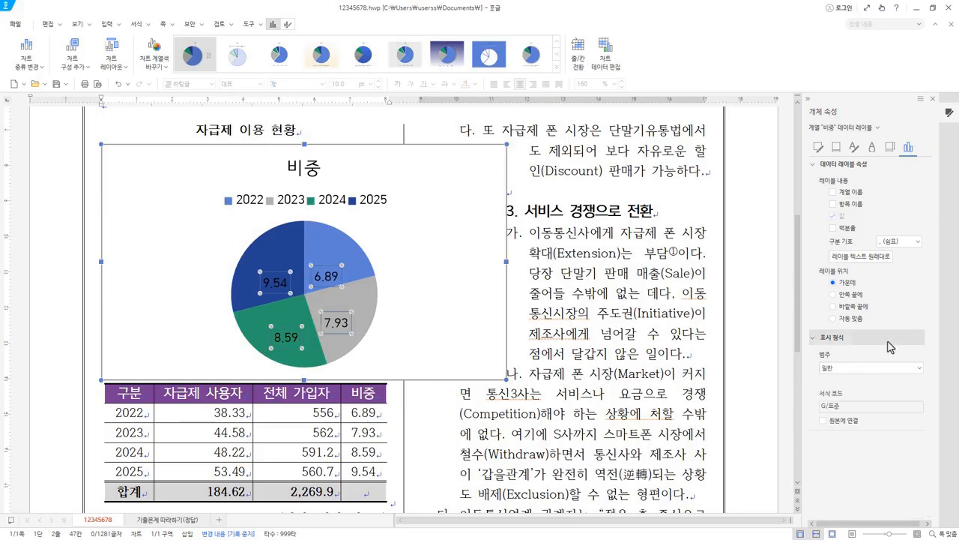
{"action": "left_click", "coordinate": [825, 337]}
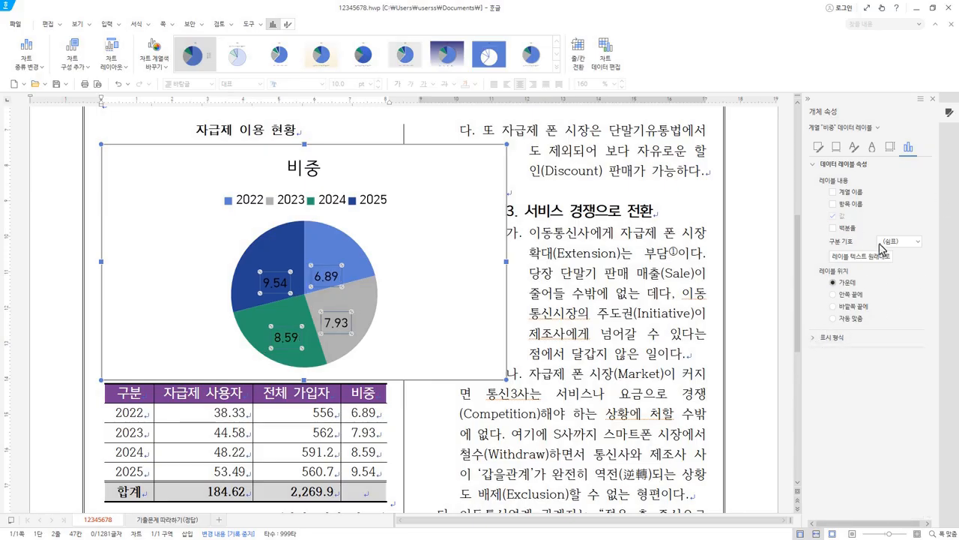
Step: Show only 백분율 on the data labels instead of 값, and position the labels at 바깥쪽 끝에
{"action": "left_click", "coordinate": [833, 228]}
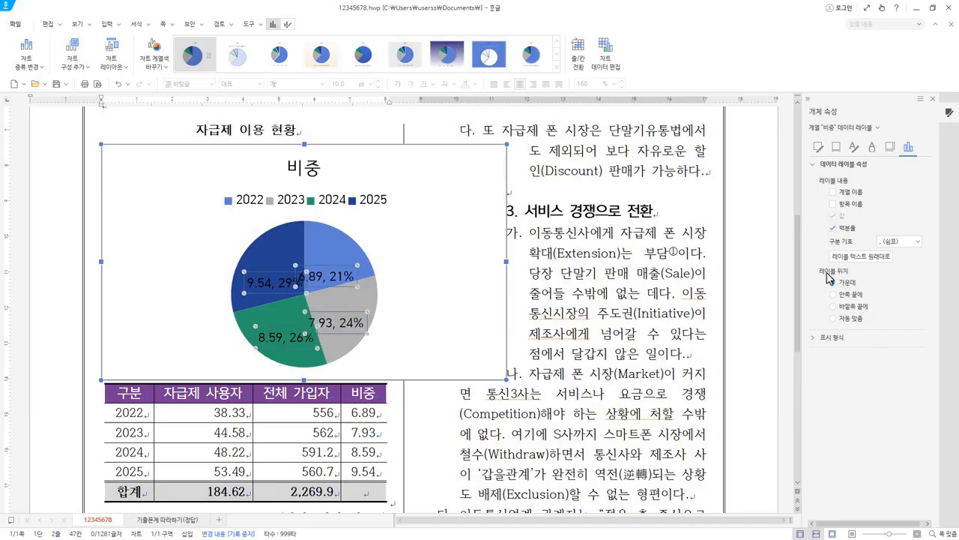
{"action": "left_click", "coordinate": [833, 216]}
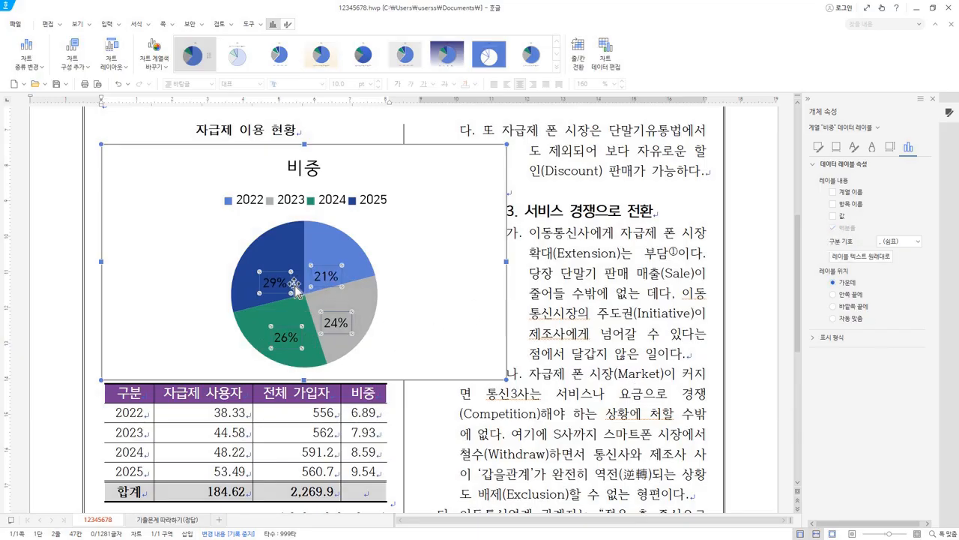
{"action": "left_click", "coordinate": [834, 307]}
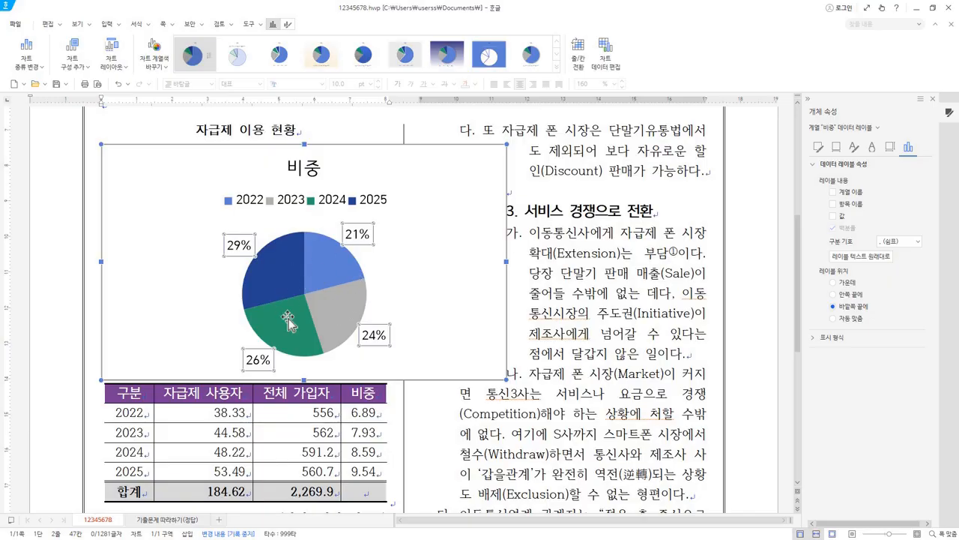
Step: Pull the 2023 slice out of the pie by setting its 쪼개진 원형 value to 5%, and deselect the chart
{"action": "left_click", "coordinate": [351, 300]}
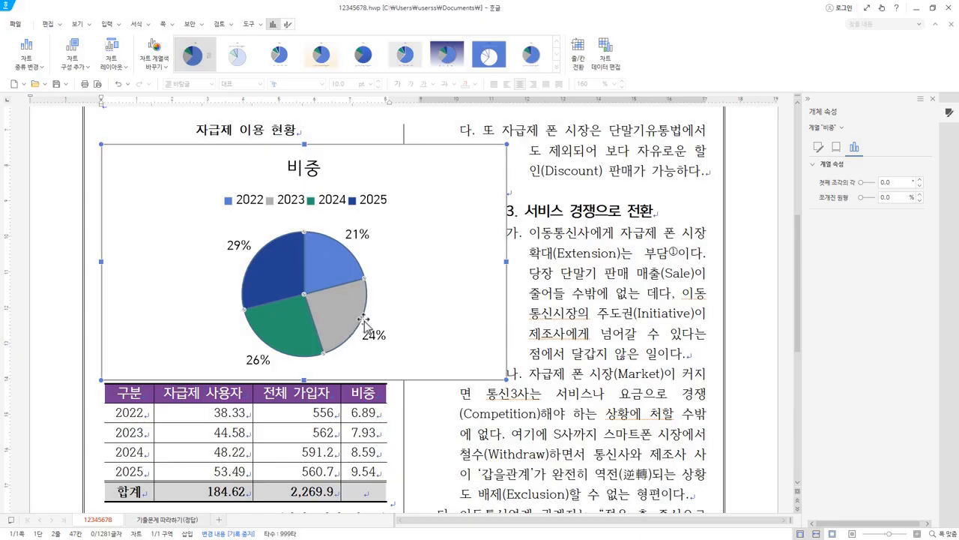
{"action": "left_click", "coordinate": [344, 308]}
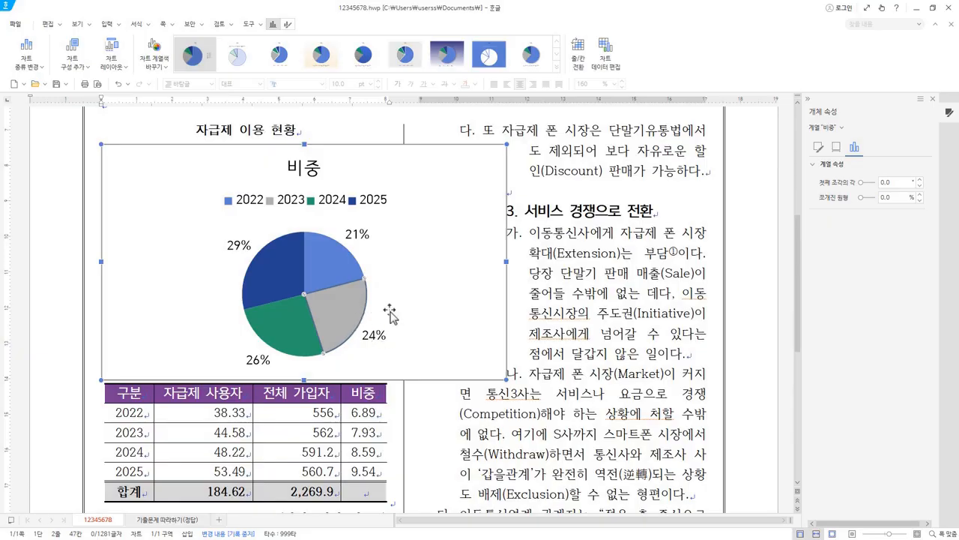
{"action": "left_click", "coordinate": [835, 200]}
{"action": "key", "text": "Return"}
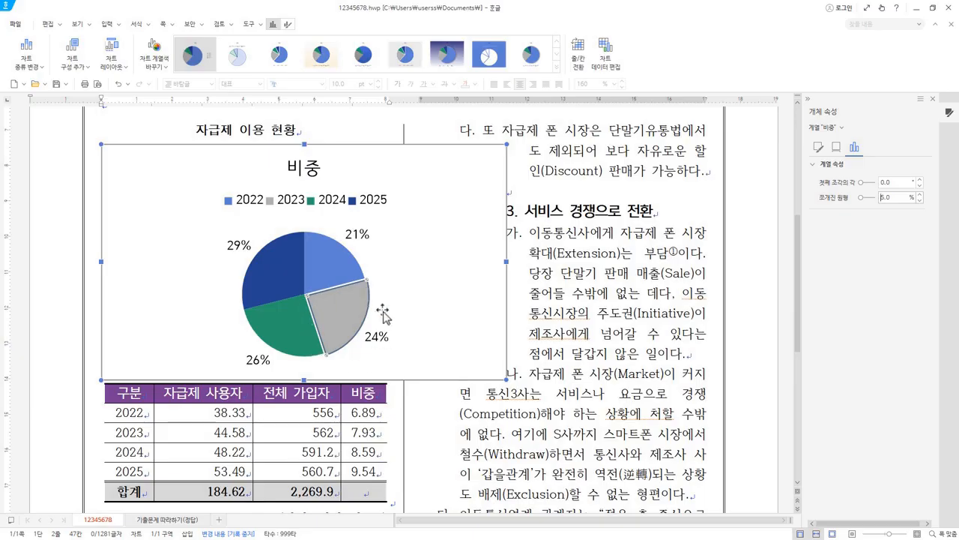
{"action": "left_click", "coordinate": [449, 310]}
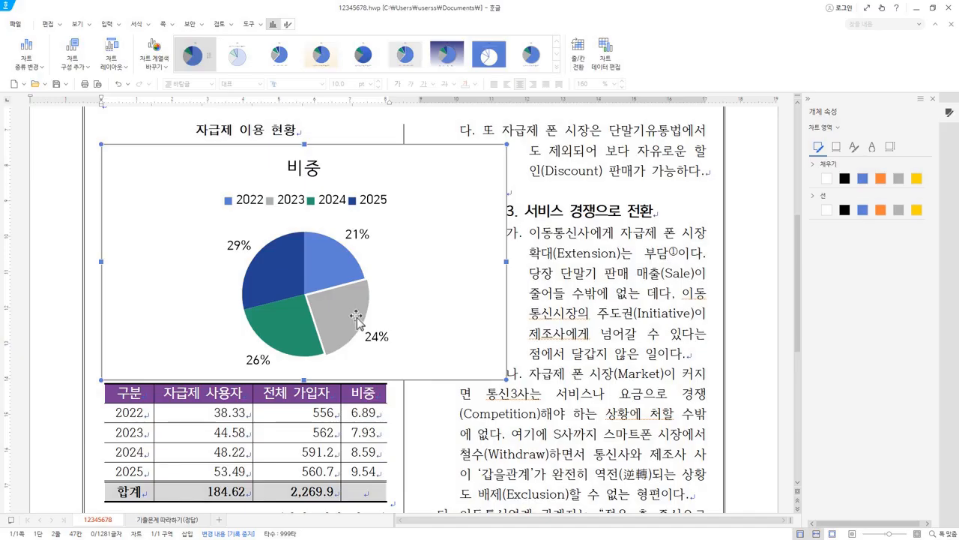
{"action": "key", "text": "Escape"}
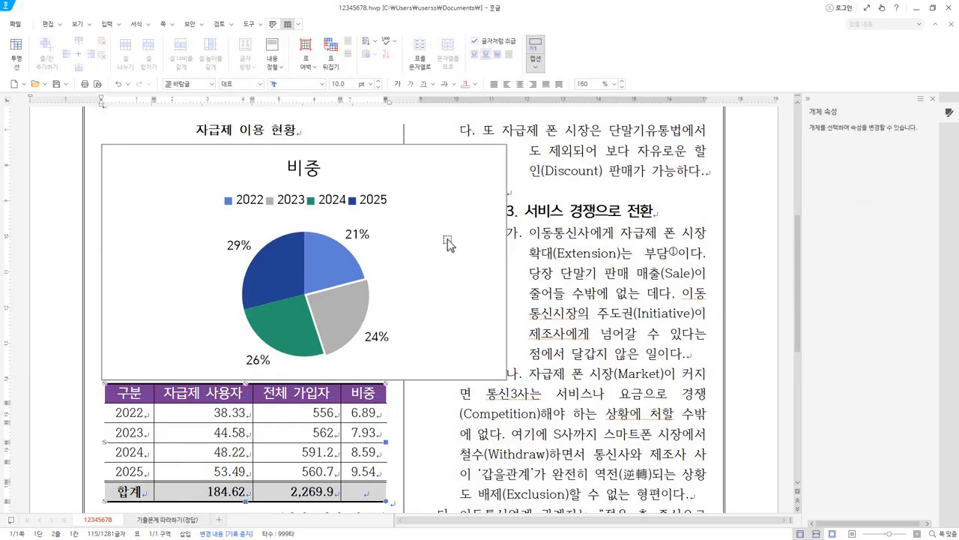
Step: Look at the chart's object commands and the table's 표/셀 속성 settings, and close both without changing anything
{"action": "left_click", "coordinate": [464, 202]}
{"action": "right_click", "coordinate": [464, 201]}
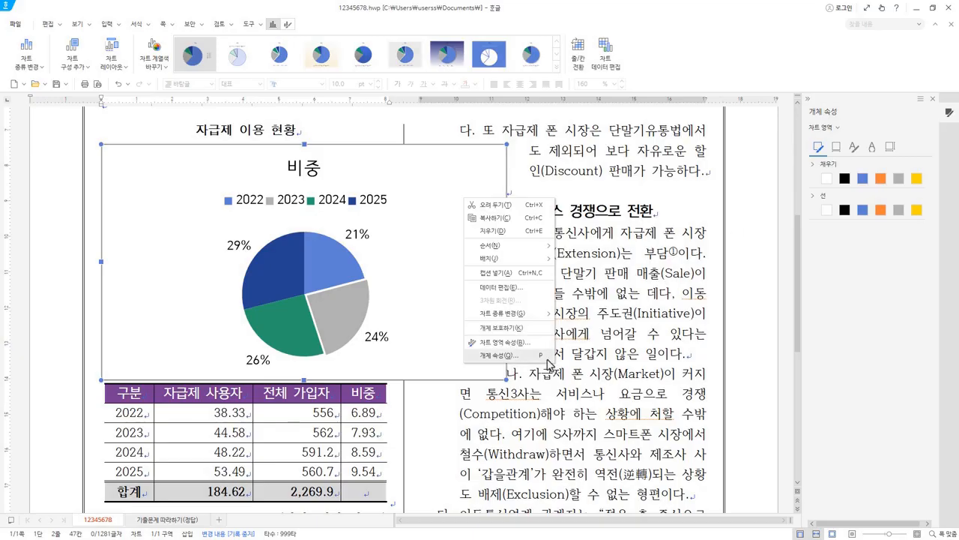
{"action": "left_click", "coordinate": [340, 388]}
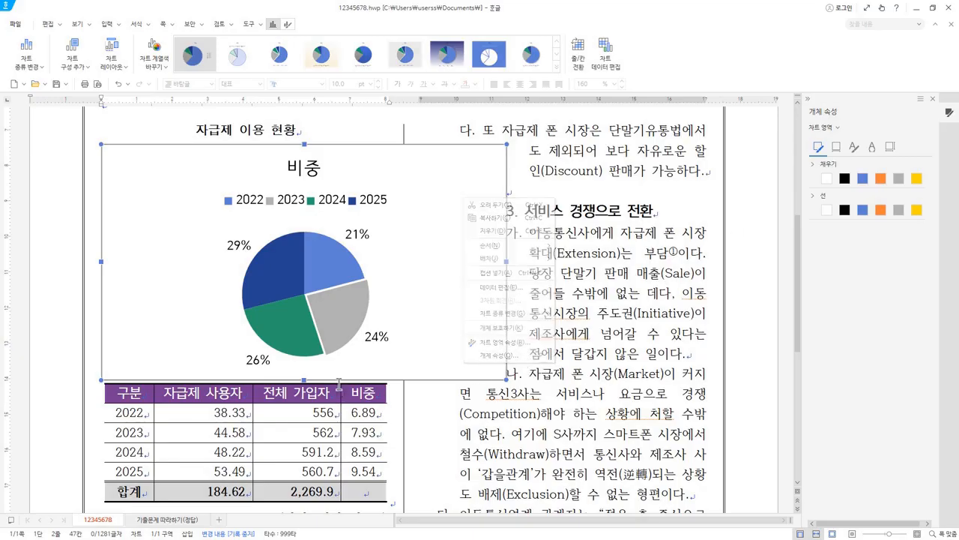
{"action": "left_click", "coordinate": [382, 506]}
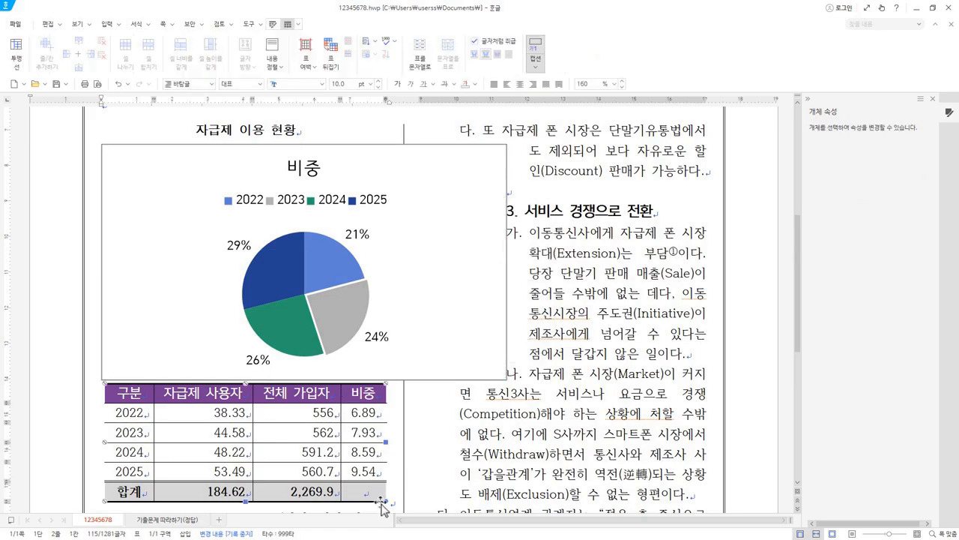
{"action": "double_click", "coordinate": [382, 502]}
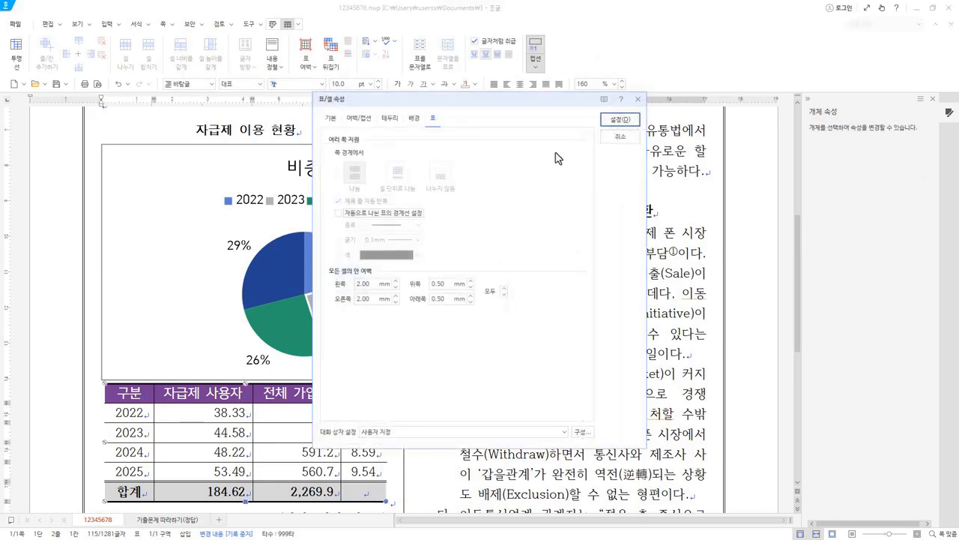
{"action": "left_click", "coordinate": [635, 103]}
Step: Set the pie chart's width to 80 mm and height to 70 mm, and lock its size with 크기 고정
{"action": "left_click", "coordinate": [470, 167]}
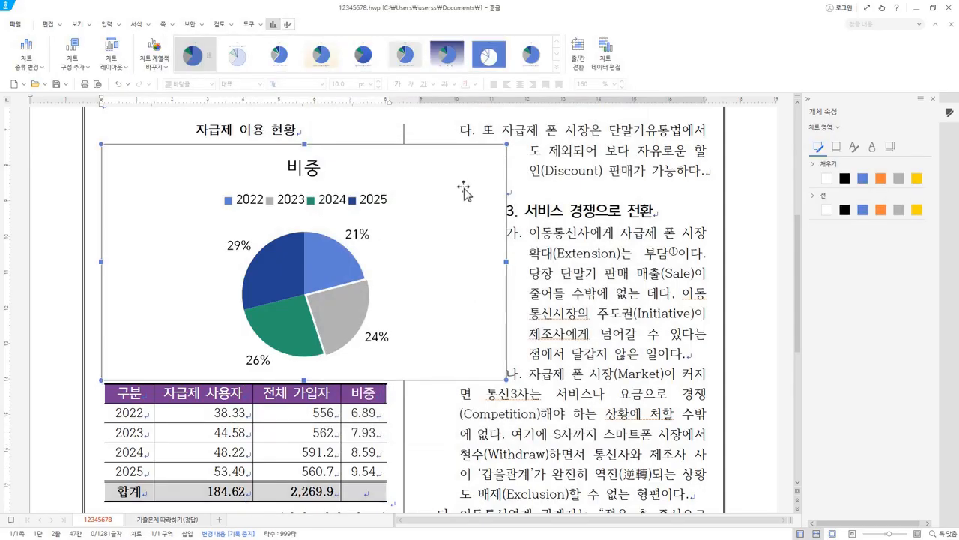
{"action": "double_click", "coordinate": [461, 180]}
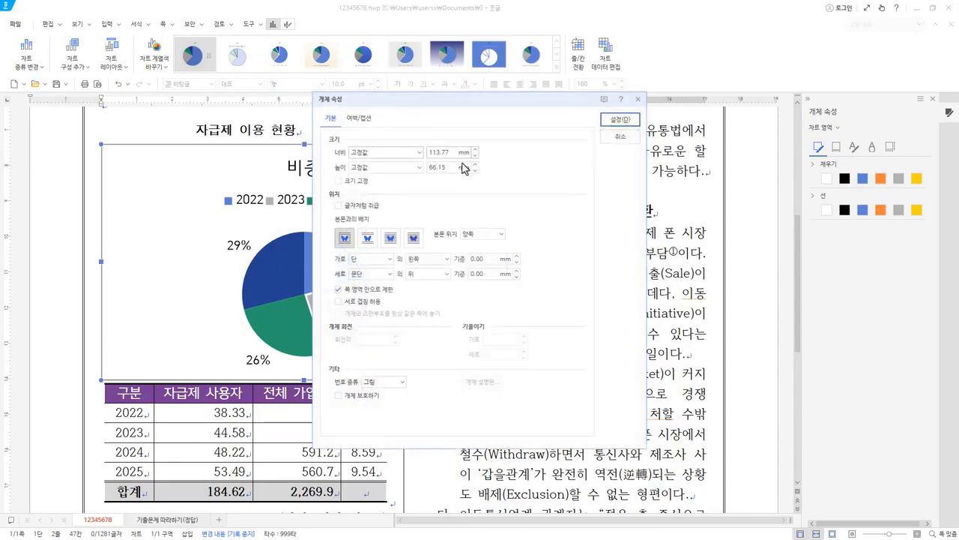
{"action": "left_click_drag", "start_coordinate": [524, 103], "coordinate": [607, 103]}
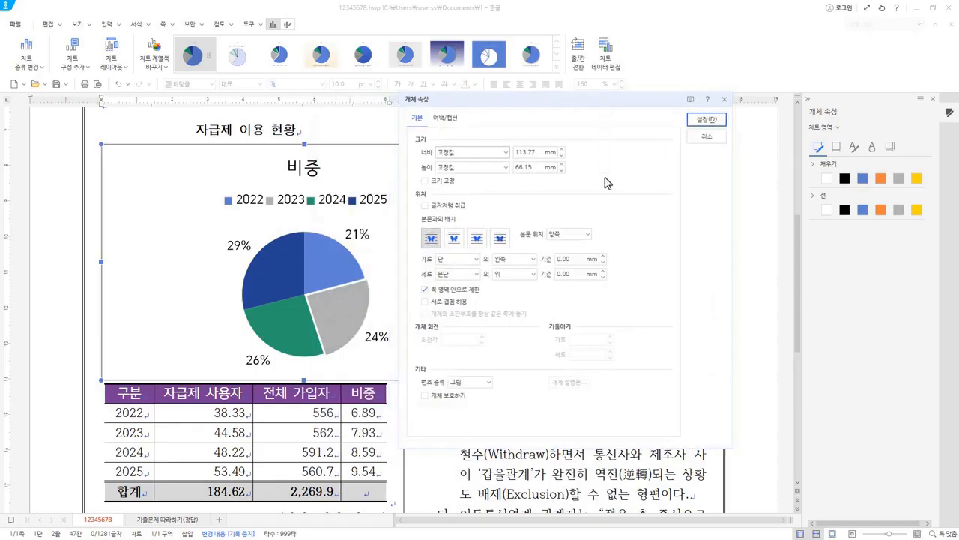
{"action": "key", "text": "Tab"}
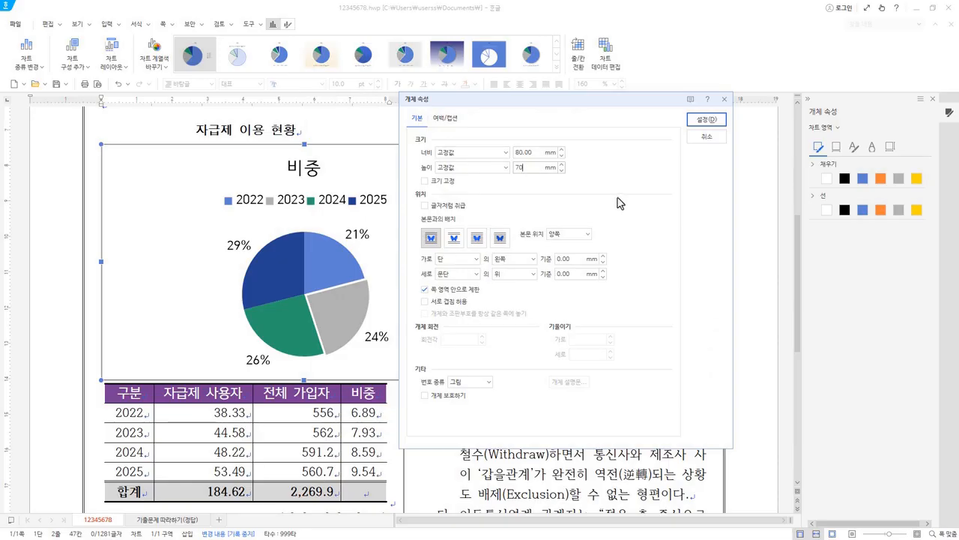
{"action": "left_click", "coordinate": [425, 181]}
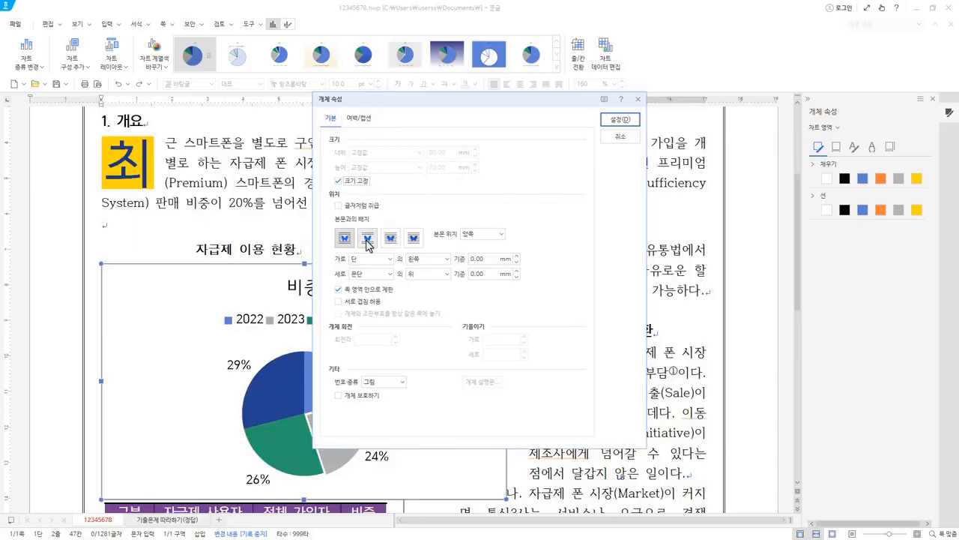
Step: Set the chart's text wrapping to top-and-bottom placement and align it horizontally to 가운데 of the 단
{"action": "left_click", "coordinate": [367, 240]}
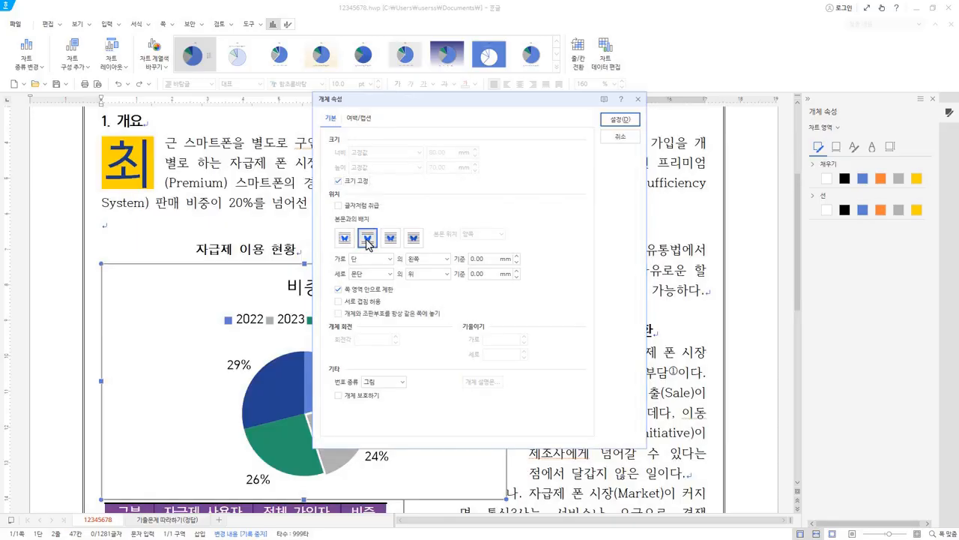
{"action": "left_click", "coordinate": [427, 259]}
{"action": "left_click", "coordinate": [423, 283]}
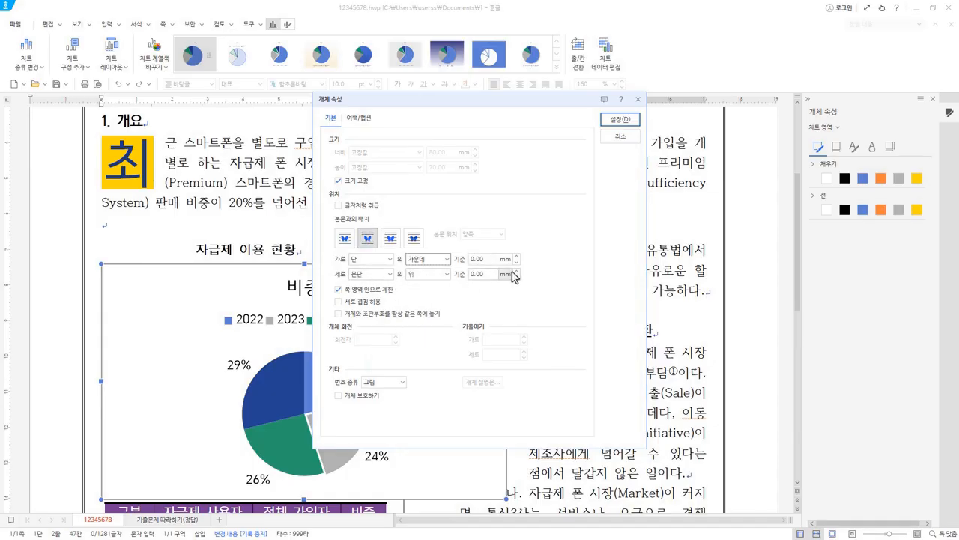
{"action": "left_click", "coordinate": [621, 120]}
{"action": "scroll", "coordinate": [345, 285], "scroll_direction": "down", "scroll_amount": 5}
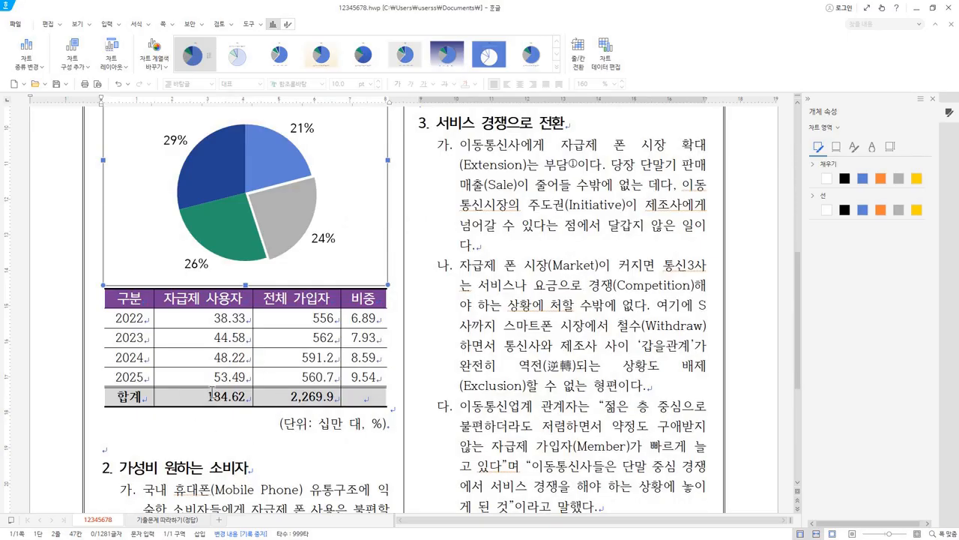
Step: Set the chart's outer margins to 5 mm for 위쪽 and 7 mm for 아래쪽
{"action": "right_click", "coordinate": [364, 211]}
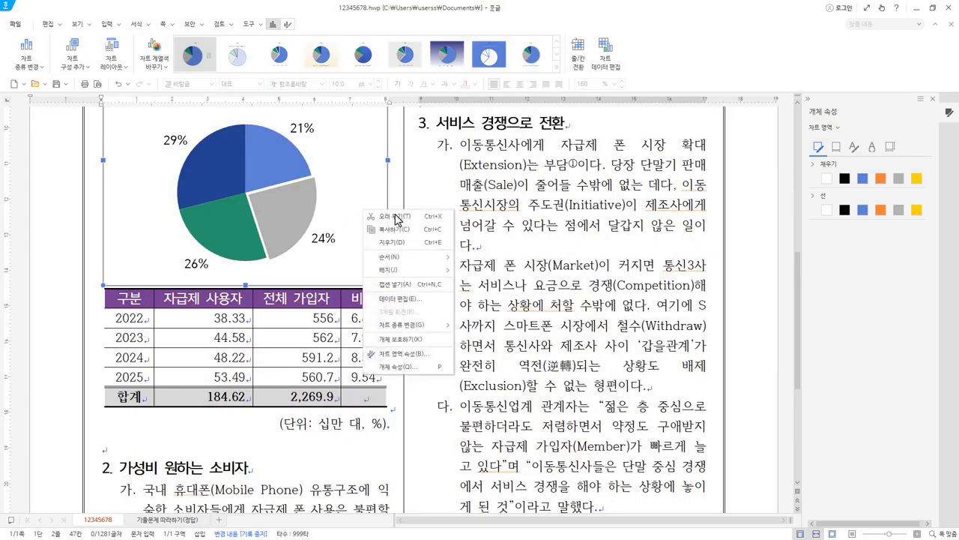
{"action": "left_click", "coordinate": [405, 366]}
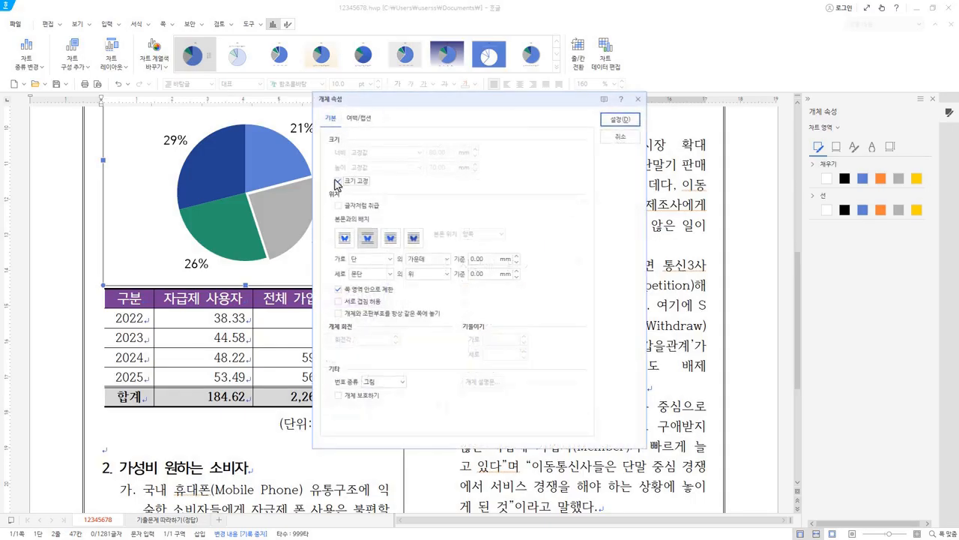
{"action": "left_click", "coordinate": [364, 120]}
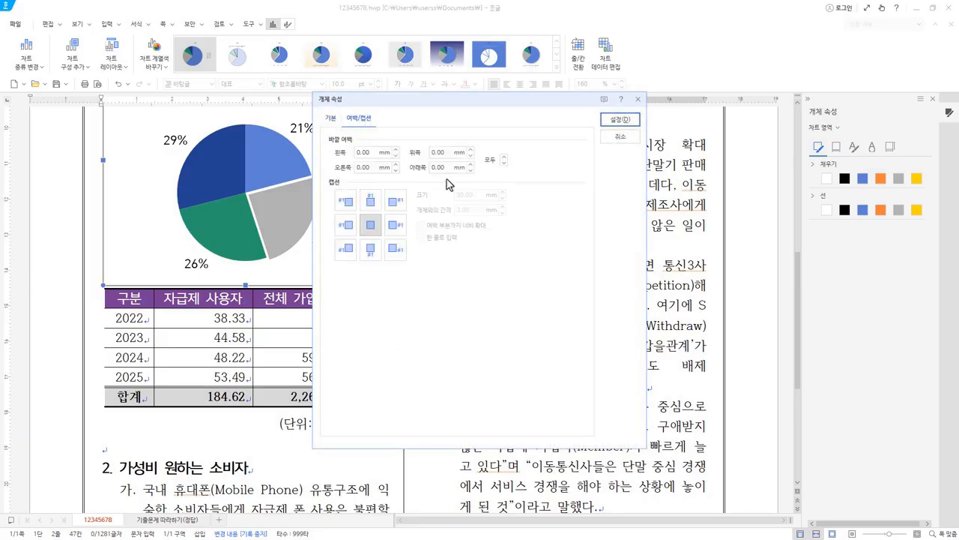
{"action": "left_click", "coordinate": [446, 154]}
{"action": "type", "text": "5"}
{"action": "left_click", "coordinate": [451, 168]}
{"action": "type", "text": "7"}
{"action": "left_click", "coordinate": [620, 119]}
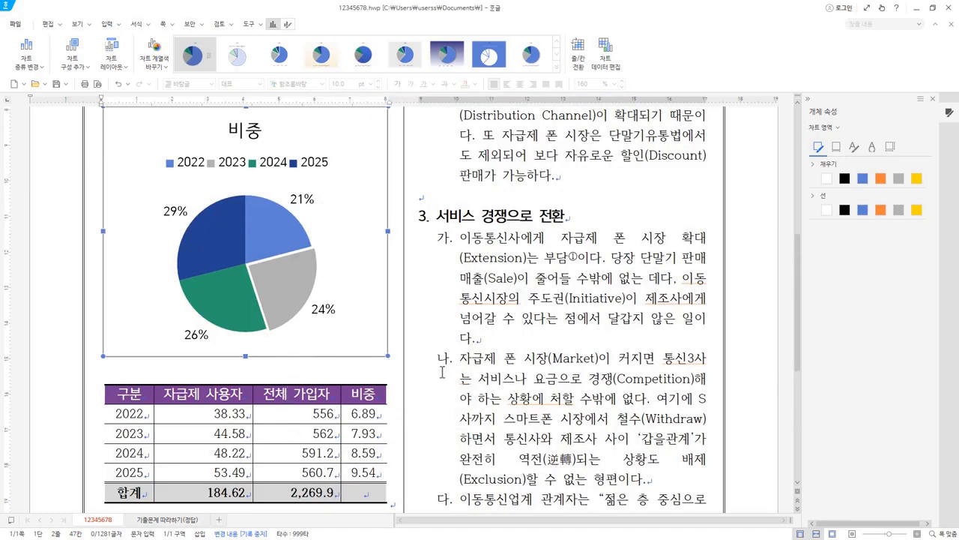
Step: Move the pie chart from above the table to the empty line above the heading 가성비 원하는 소비자
{"action": "right_click", "coordinate": [384, 290]}
{"action": "left_click", "coordinate": [440, 301]}
{"action": "left_click", "coordinate": [120, 308]}
{"action": "right_click", "coordinate": [110, 308]}
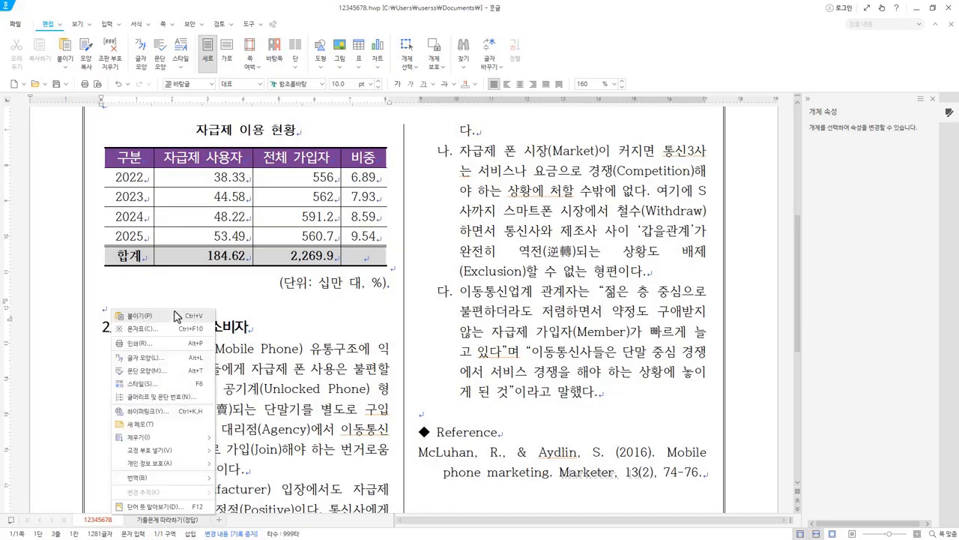
{"action": "left_click", "coordinate": [175, 316]}
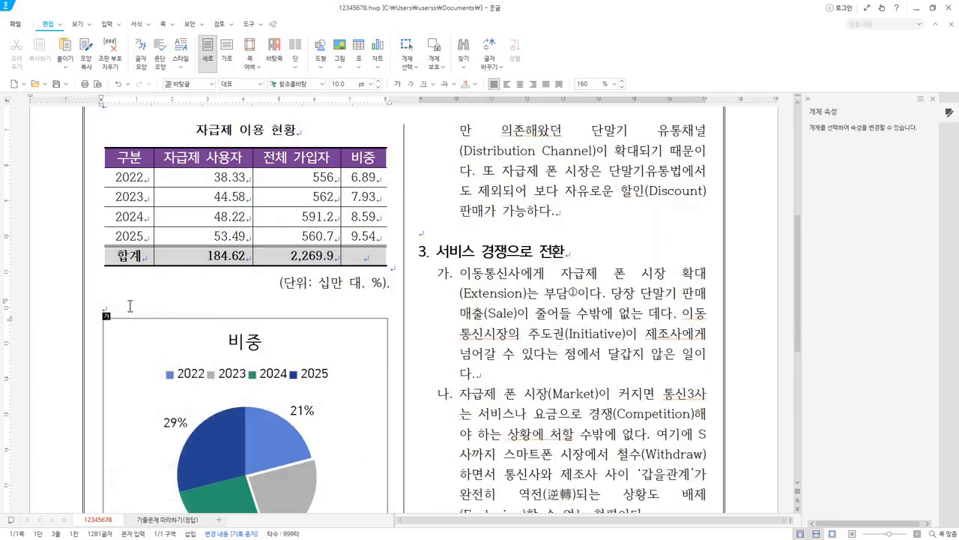
{"action": "scroll", "coordinate": [257, 334], "scroll_direction": "down", "scroll_amount": 3}
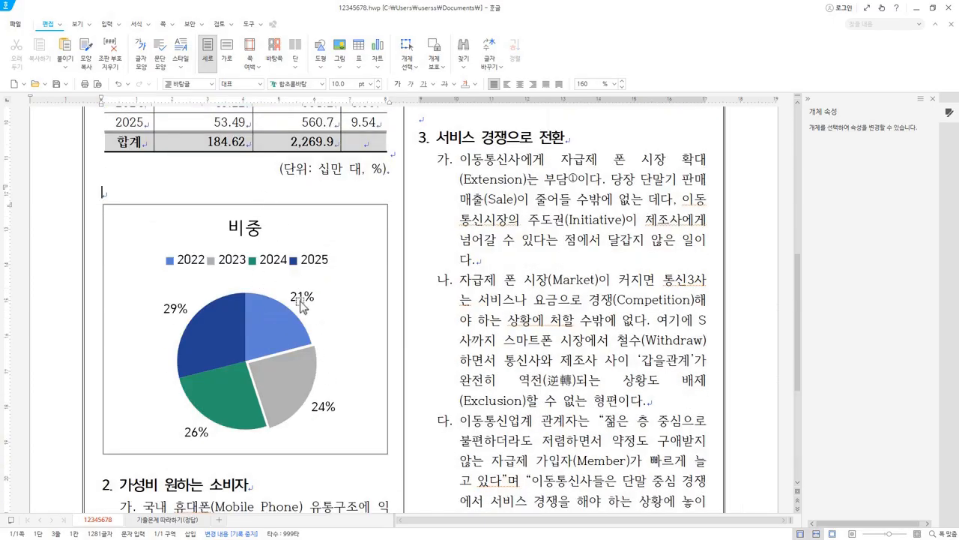
{"action": "scroll", "coordinate": [131, 373], "scroll_direction": "down", "scroll_amount": 3}
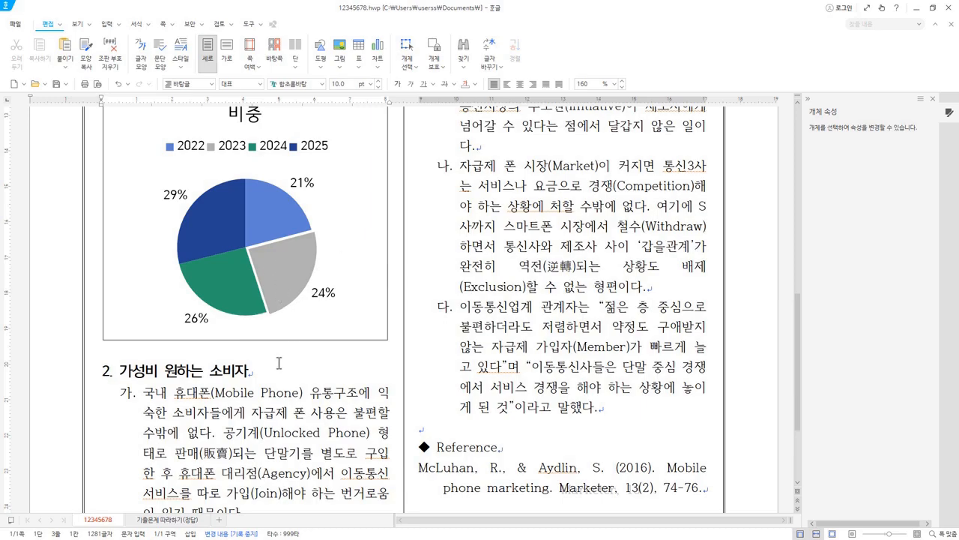
{"action": "scroll", "coordinate": [270, 308], "scroll_direction": "up", "scroll_amount": 5}
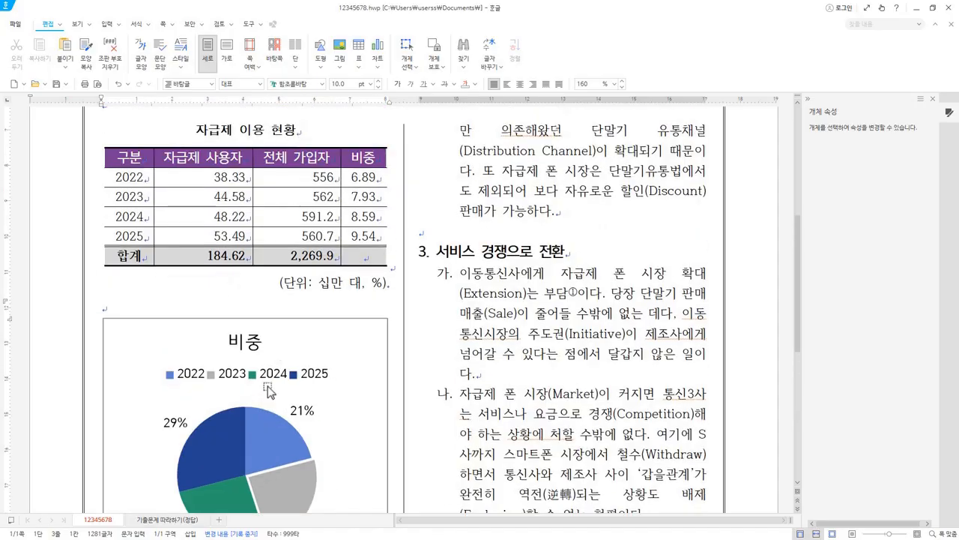
{"action": "scroll", "coordinate": [285, 404], "scroll_direction": "up", "scroll_amount": 5}
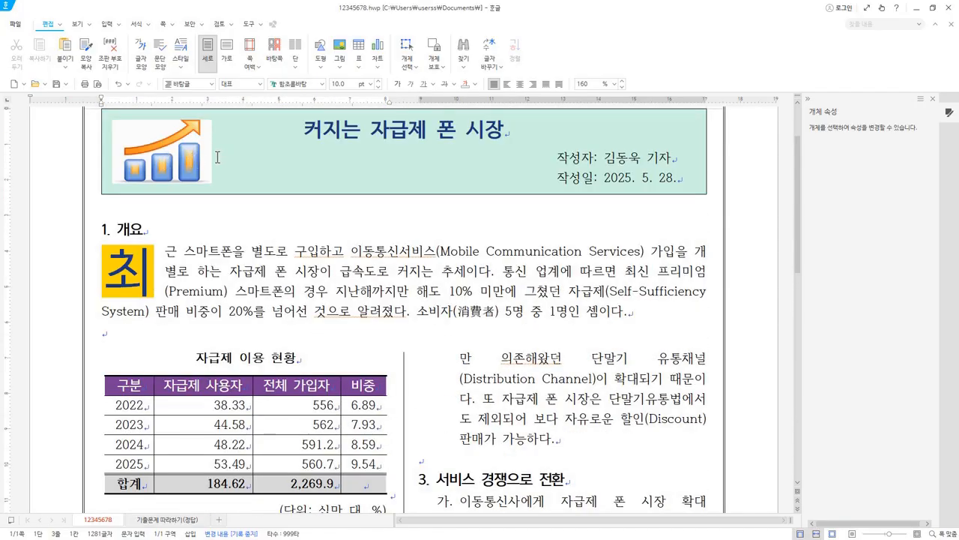
Step: Change the chart title to 자급제 이용 현황 and make it bold
{"action": "scroll", "coordinate": [349, 400], "scroll_direction": "down", "scroll_amount": 9}
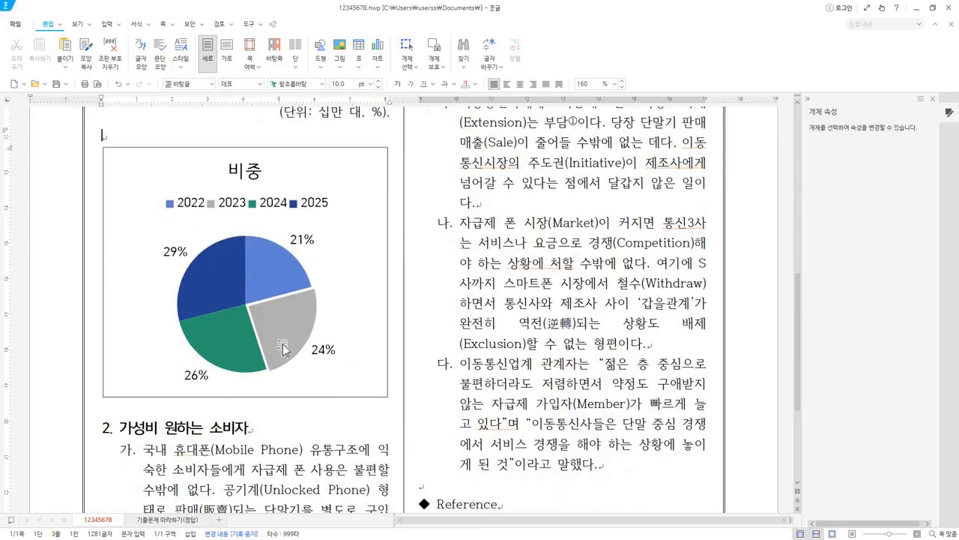
{"action": "left_click", "coordinate": [343, 343]}
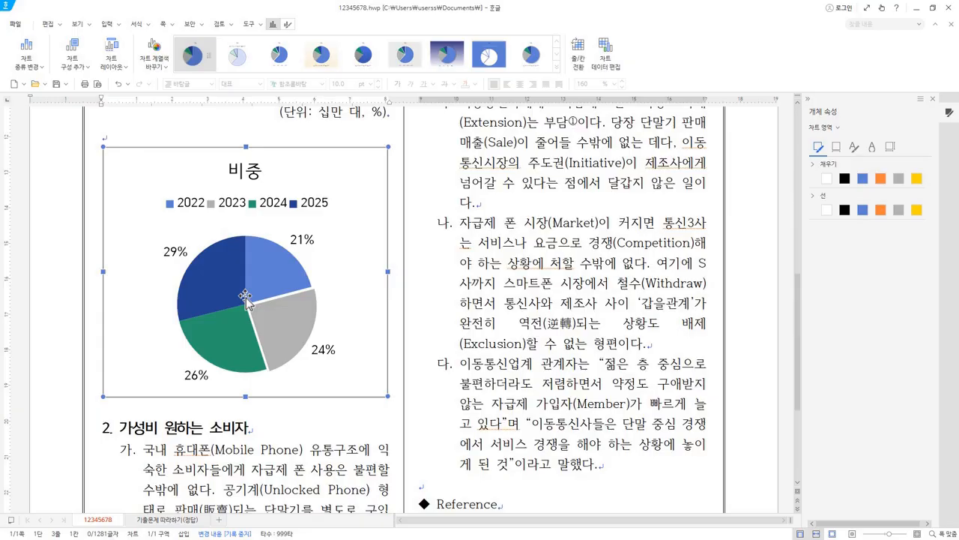
{"action": "left_click", "coordinate": [253, 177]}
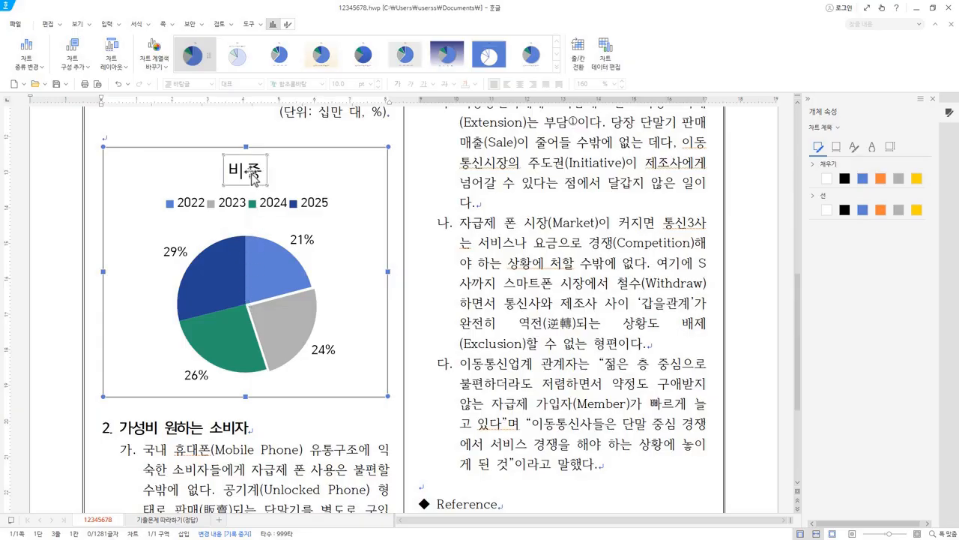
{"action": "right_click", "coordinate": [252, 172]}
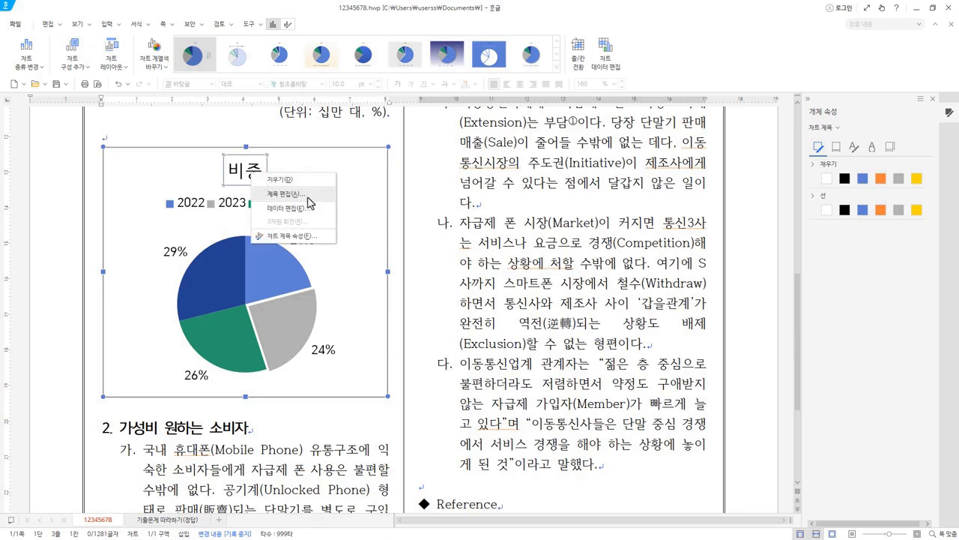
{"action": "left_click", "coordinate": [308, 196]}
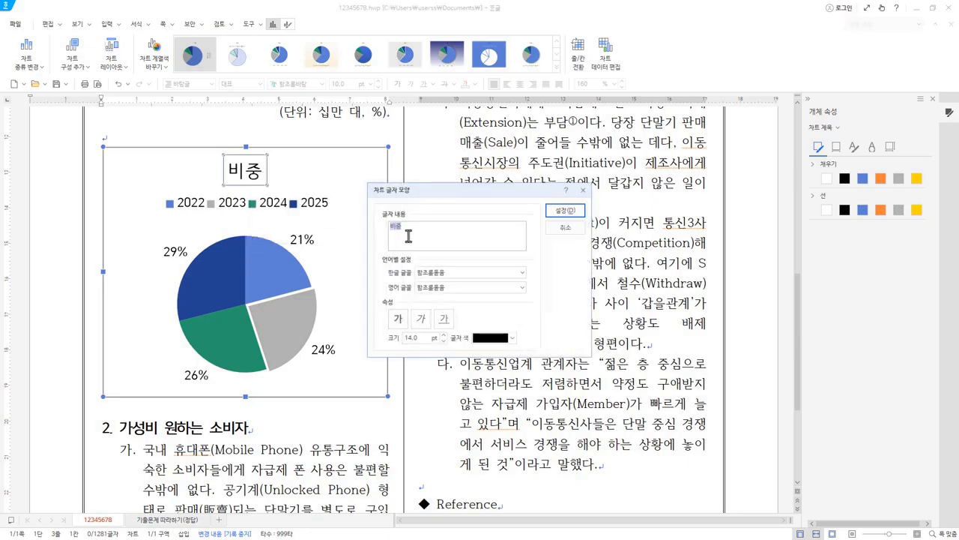
{"action": "type", "text": "자급제 이용 현황"}
{"action": "left_click", "coordinate": [400, 321]}
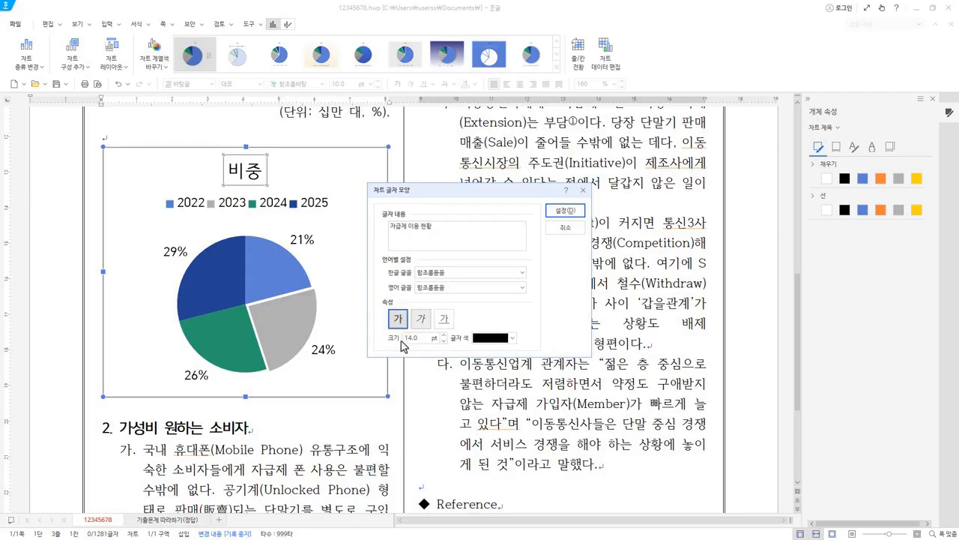
{"action": "left_click", "coordinate": [568, 211]}
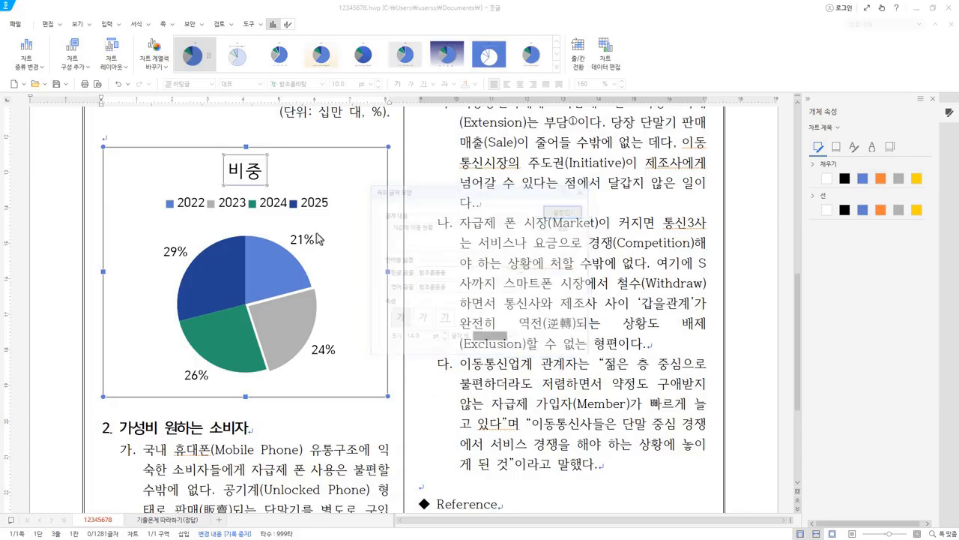
Step: Make the text of the chart's legend slightly smaller
{"action": "left_click", "coordinate": [238, 207]}
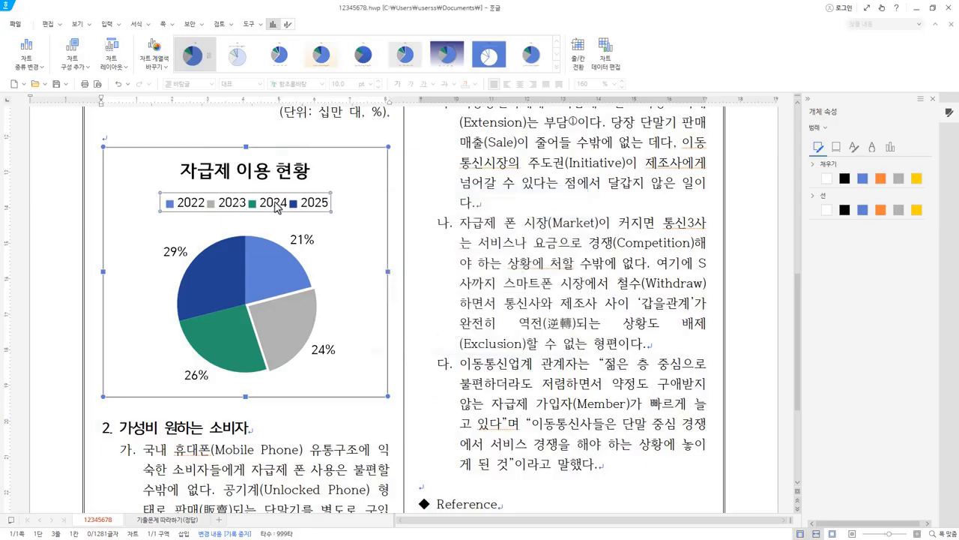
{"action": "right_click", "coordinate": [240, 202]}
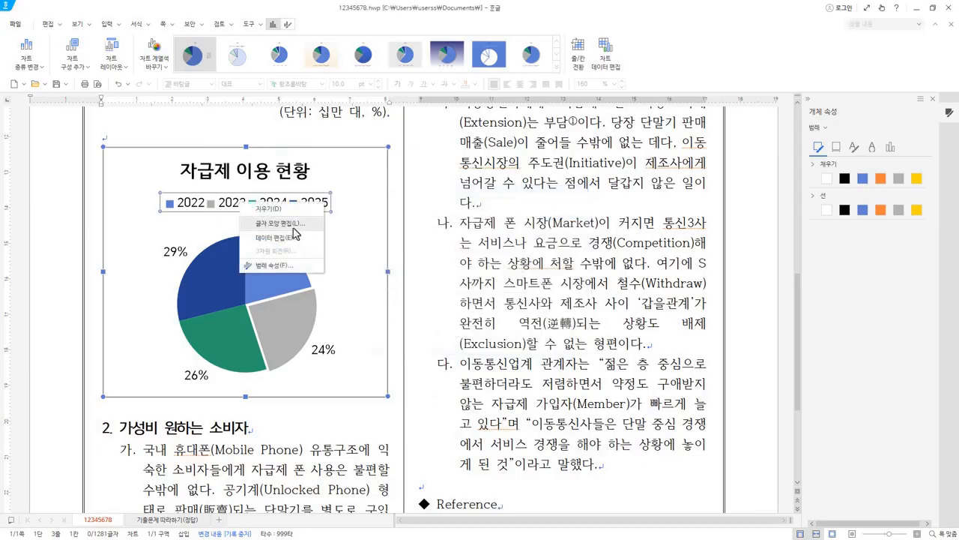
{"action": "left_click", "coordinate": [294, 225]}
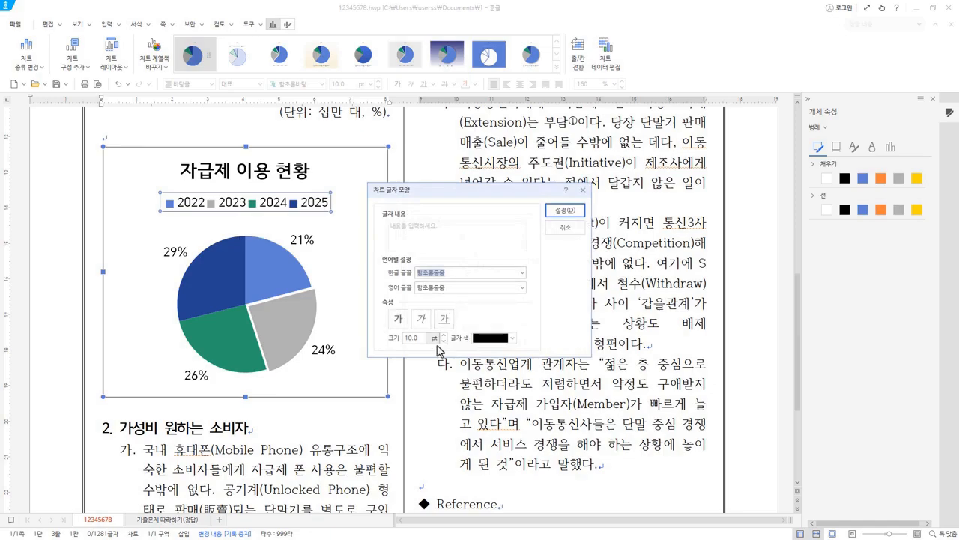
{"action": "left_click", "coordinate": [411, 338]}
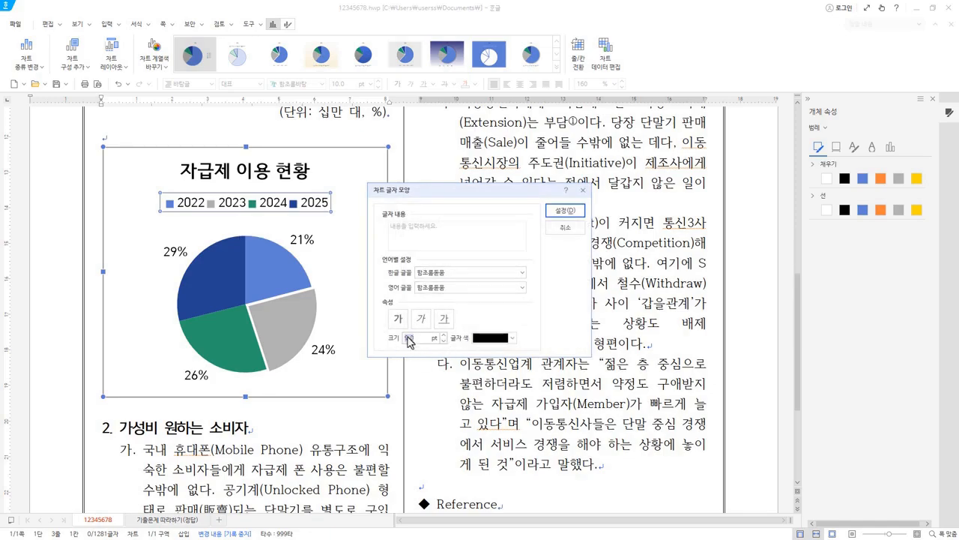
{"action": "left_click", "coordinate": [565, 210]}
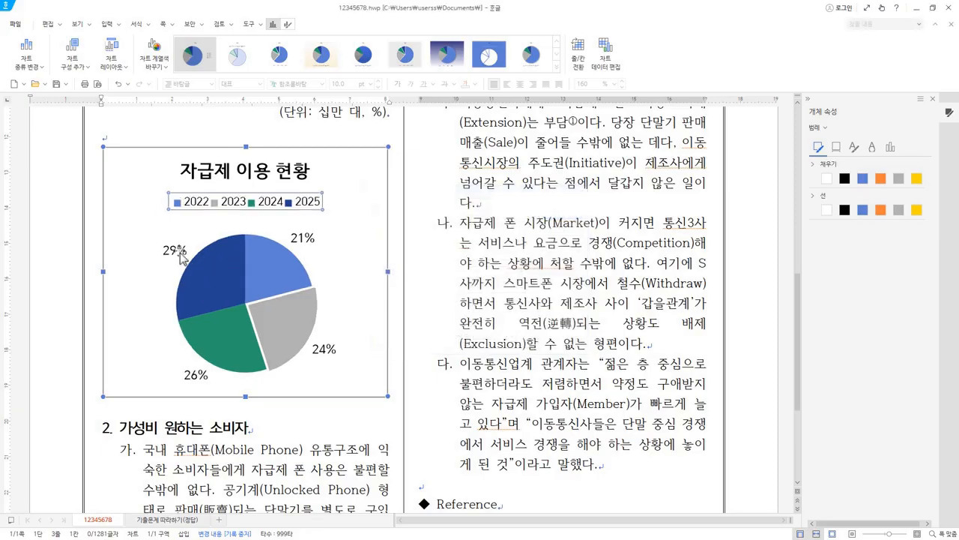
Step: Make the text of the percentage data labels around the pie slightly smaller
{"action": "left_click", "coordinate": [180, 254]}
{"action": "right_click", "coordinate": [180, 254]}
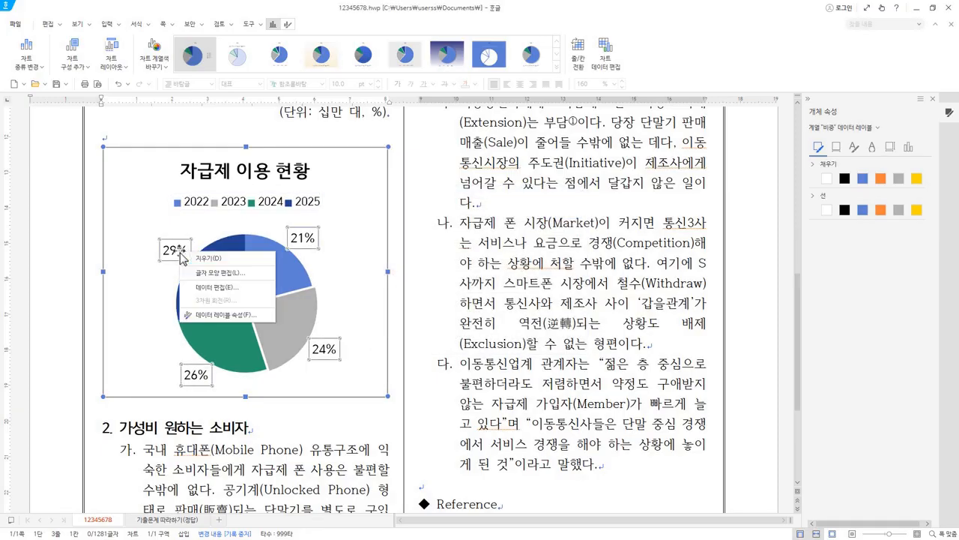
{"action": "left_click", "coordinate": [222, 275]}
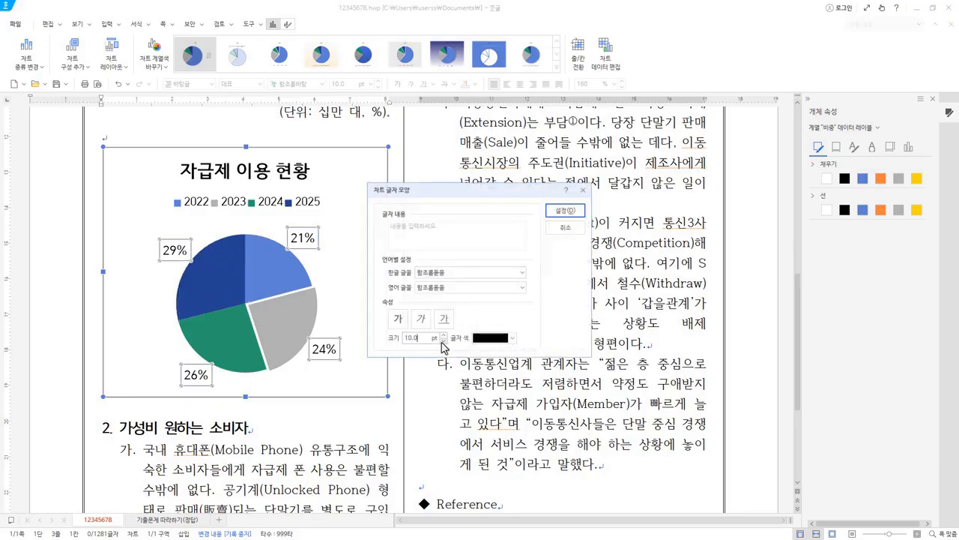
{"action": "left_click", "coordinate": [562, 211]}
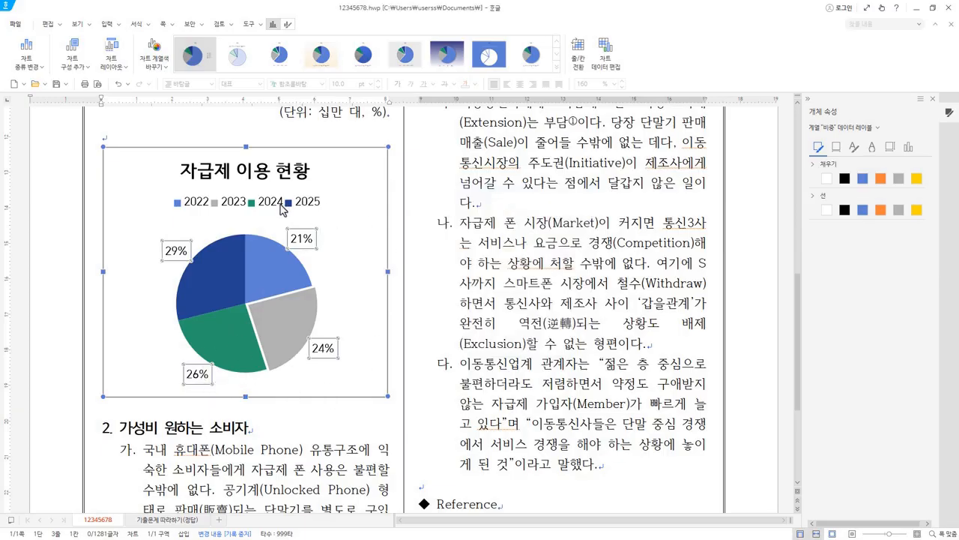
Step: Place the chart's legend below the pie by setting its 범례 위치 to 아래쪽
{"action": "left_click", "coordinate": [282, 208]}
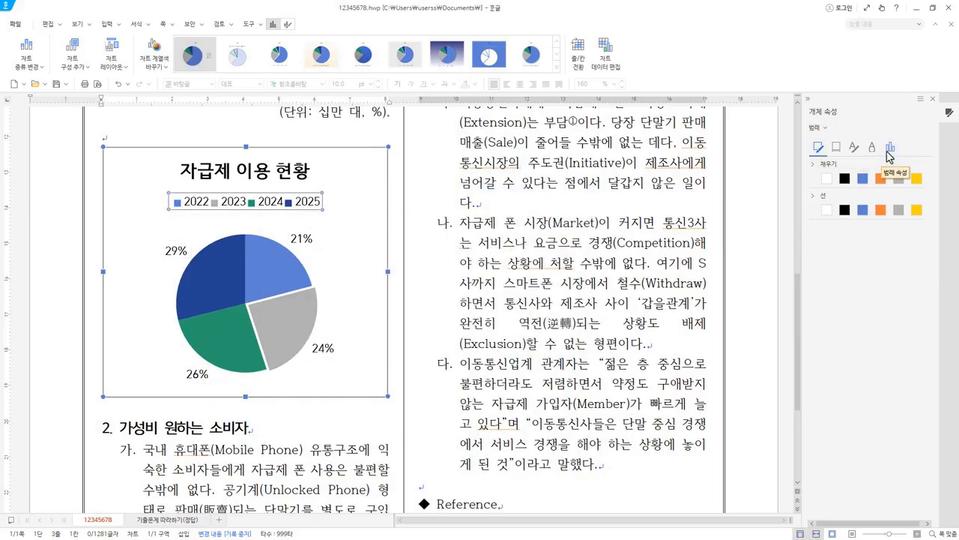
{"action": "left_click", "coordinate": [889, 148]}
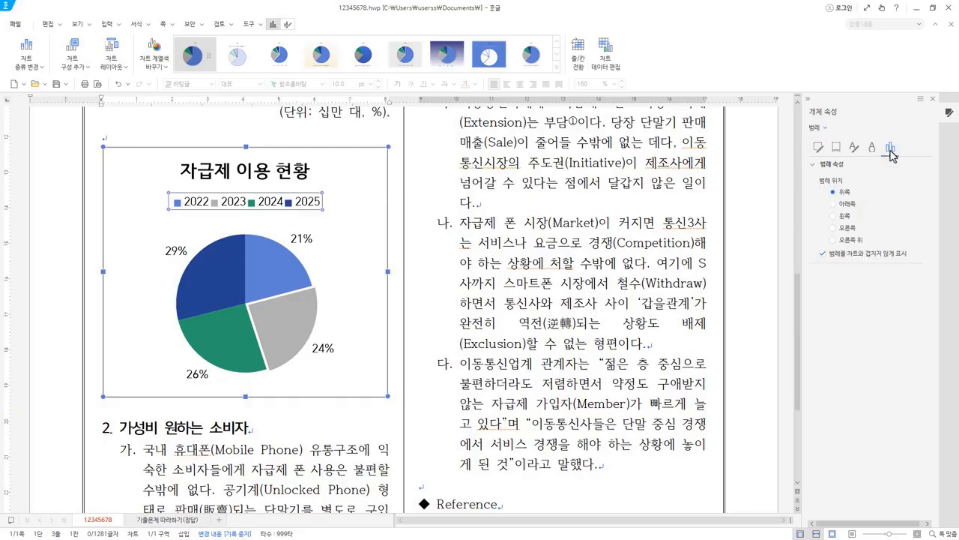
{"action": "left_click", "coordinate": [847, 205]}
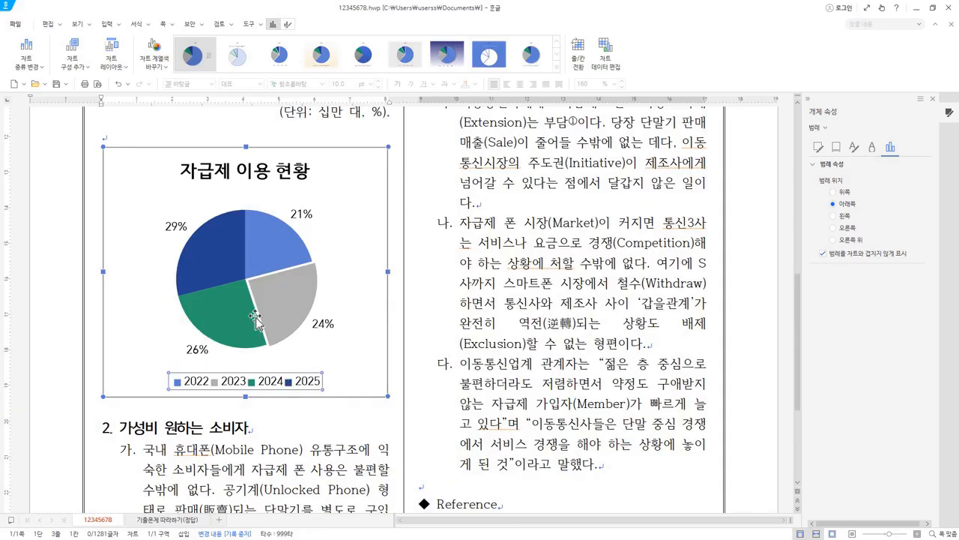
Step: Review the formatted 자급제 이용 현황 table and its pie chart, and close the 개체 속성 pane
{"action": "scroll", "coordinate": [264, 327], "scroll_direction": "up", "scroll_amount": 3}
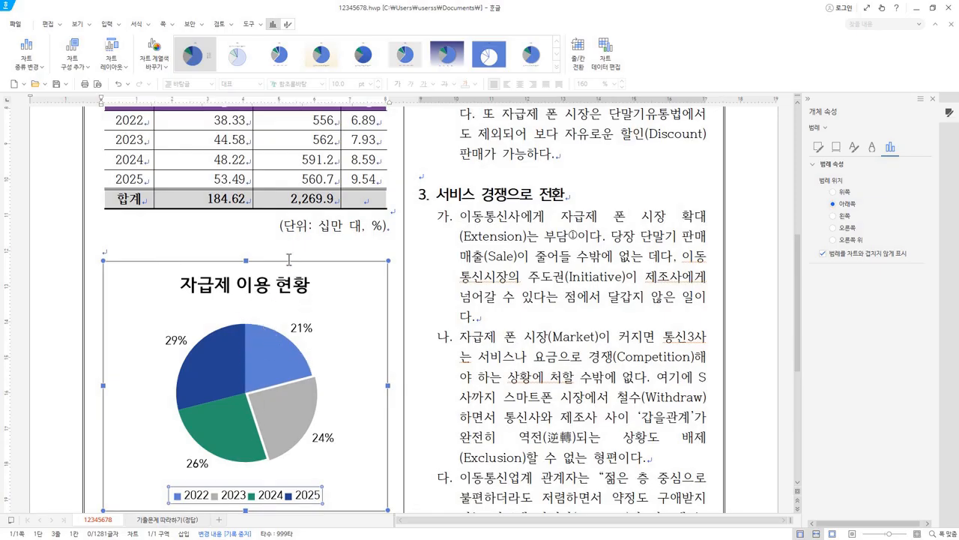
{"action": "scroll", "coordinate": [258, 410], "scroll_direction": "down", "scroll_amount": 2}
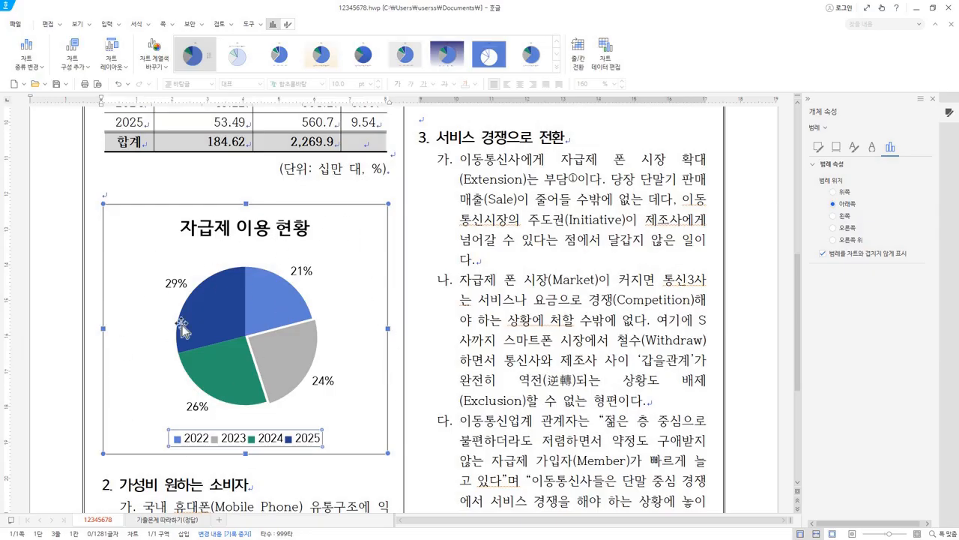
{"action": "scroll", "coordinate": [299, 349], "scroll_direction": "up", "scroll_amount": 2}
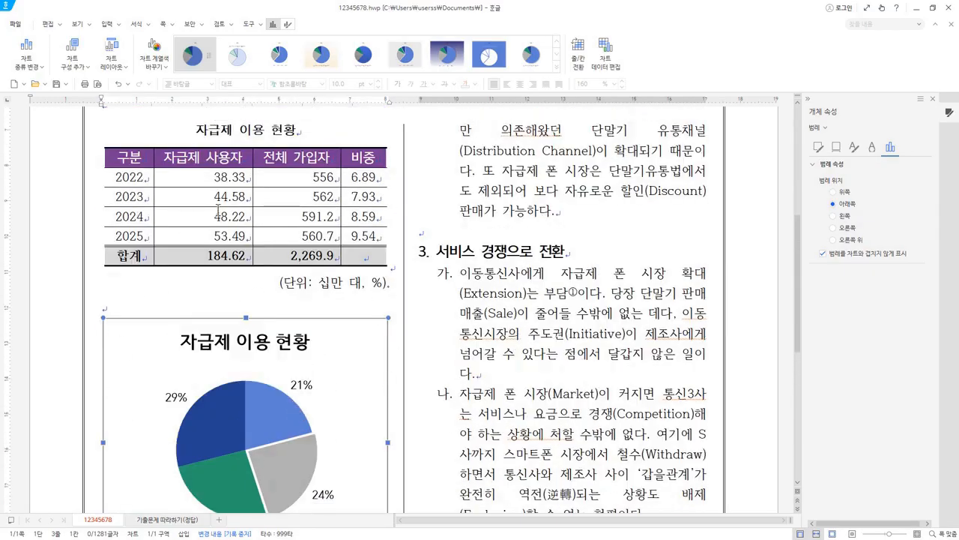
{"action": "left_click_drag", "start_coordinate": [130, 159], "coordinate": [359, 252]}
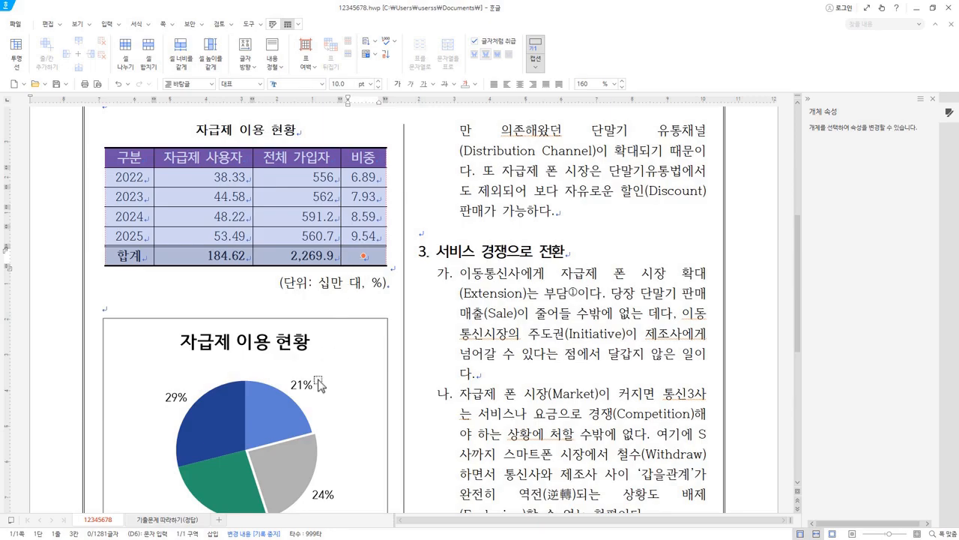
{"action": "scroll", "coordinate": [310, 409], "scroll_direction": "down", "scroll_amount": 3}
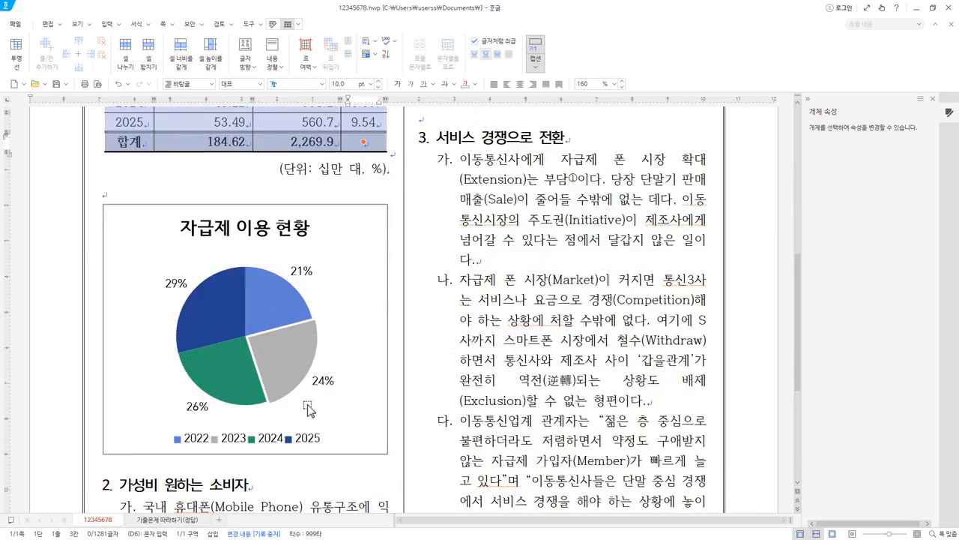
{"action": "scroll", "coordinate": [308, 409], "scroll_direction": "down", "scroll_amount": 3}
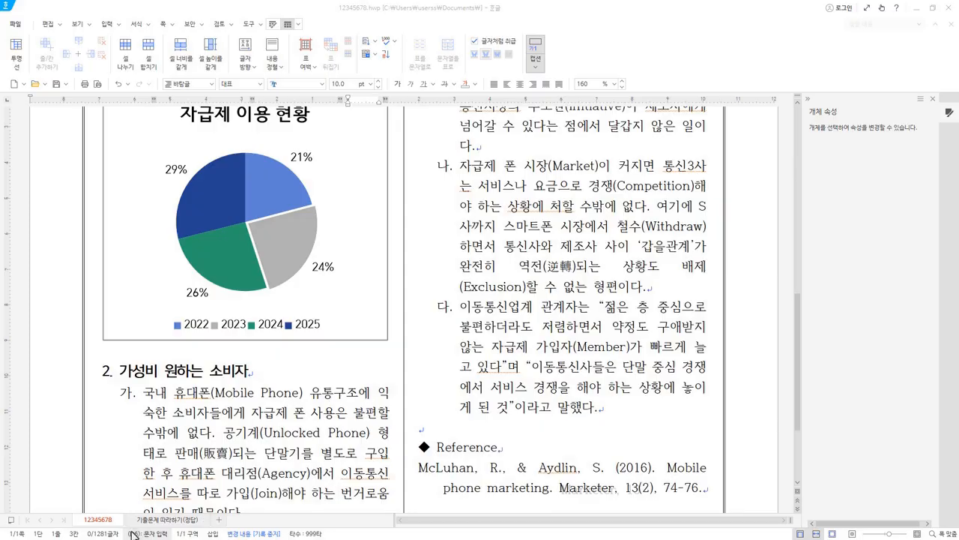
{"action": "scroll", "coordinate": [187, 469], "scroll_direction": "up", "scroll_amount": 7}
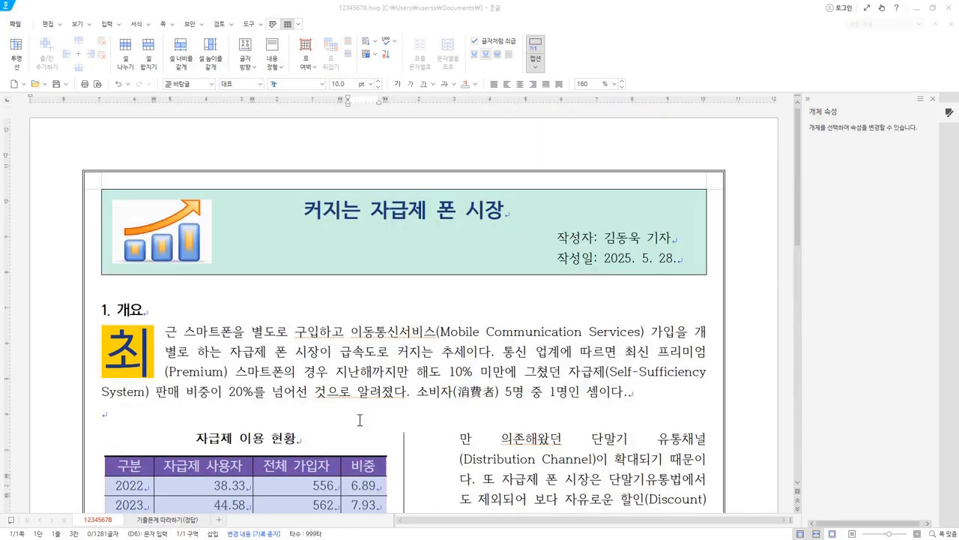
{"action": "left_click", "coordinate": [933, 98]}
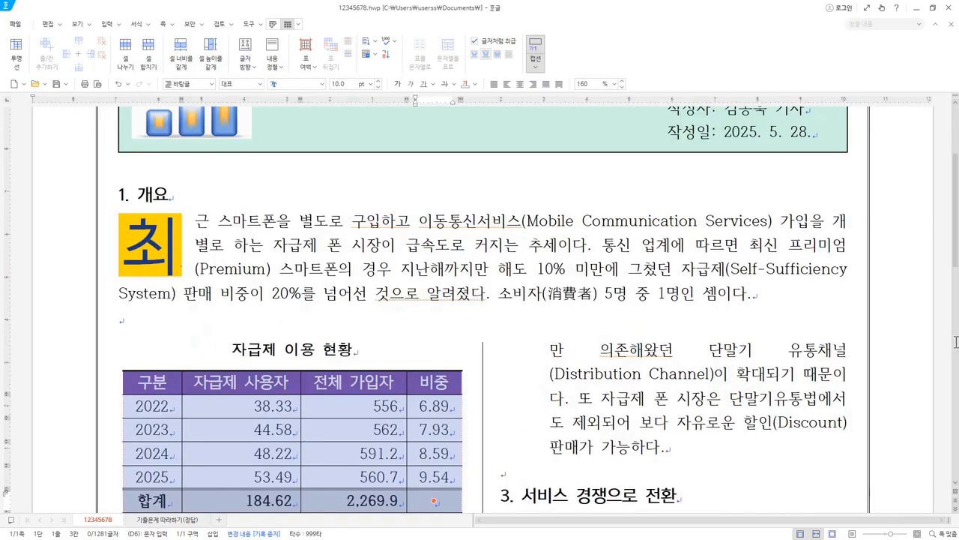
{"action": "left_click", "coordinate": [956, 341]}
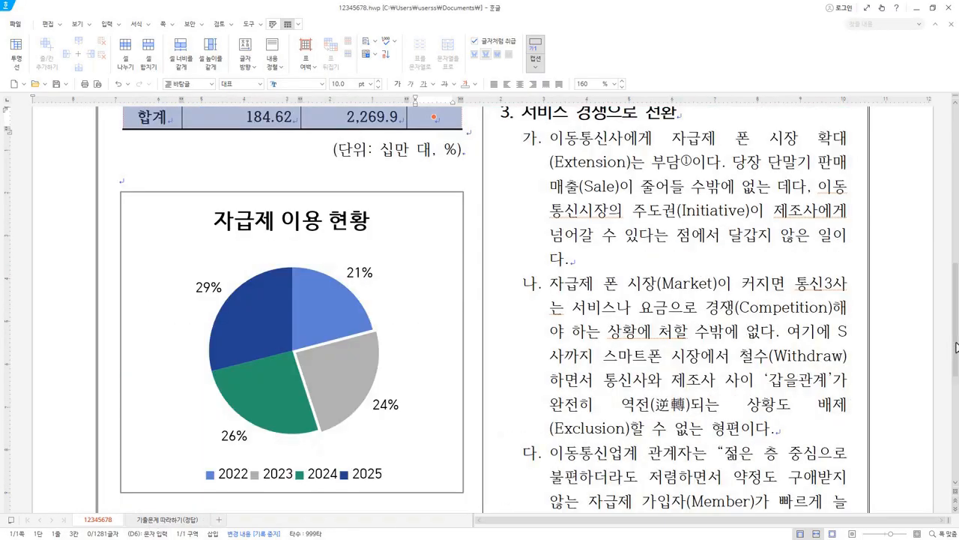
Step: Compare the table and pie chart with those in the answer document 기출문제 따라하기(정답), returning to 12345678 at the end
{"action": "left_click", "coordinate": [173, 521]}
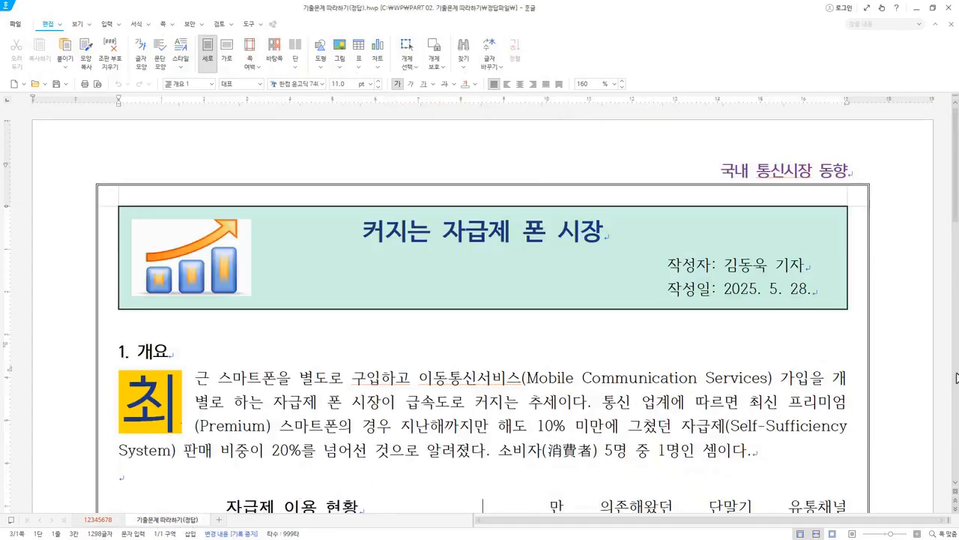
{"action": "left_click", "coordinate": [957, 386]}
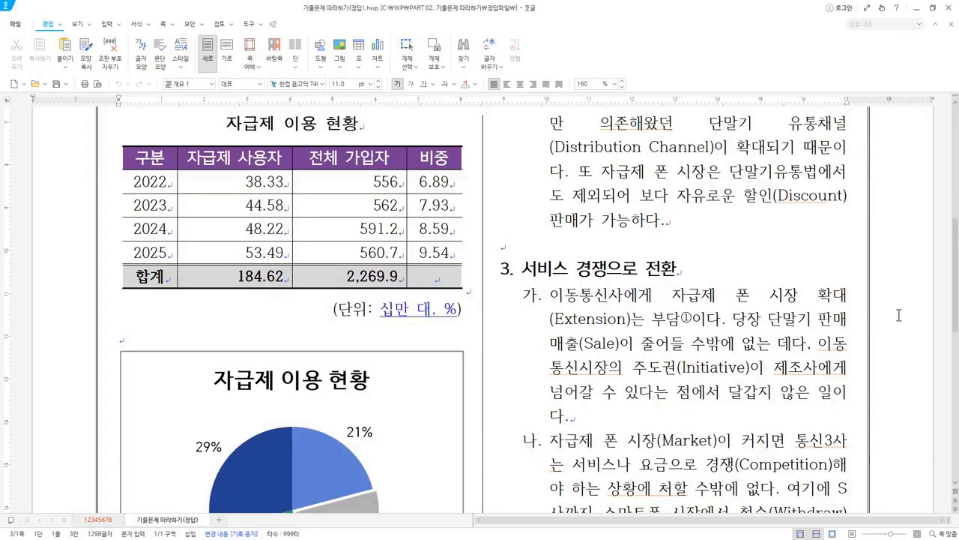
{"action": "left_click", "coordinate": [957, 387]}
{"action": "scroll", "coordinate": [676, 343], "scroll_direction": "up", "scroll_amount": 4}
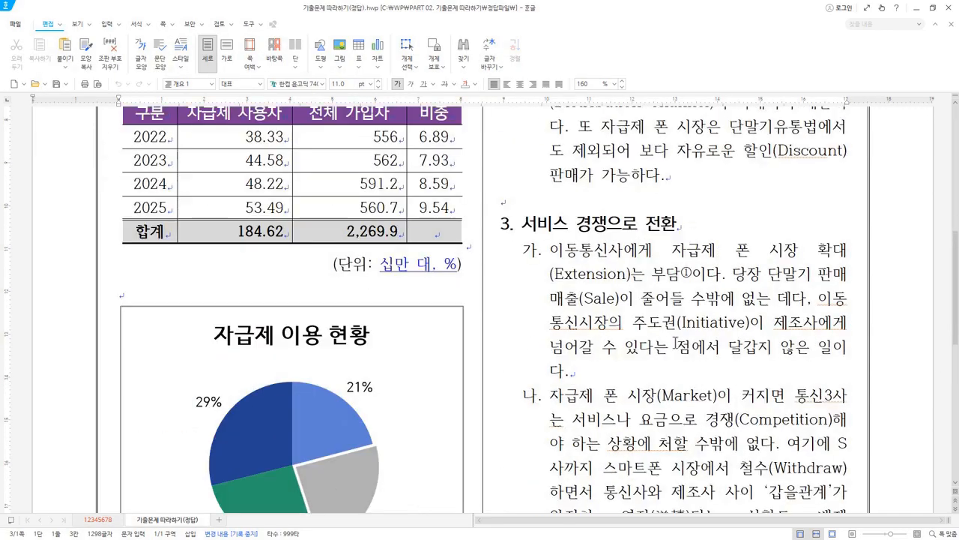
{"action": "left_click", "coordinate": [102, 521]}
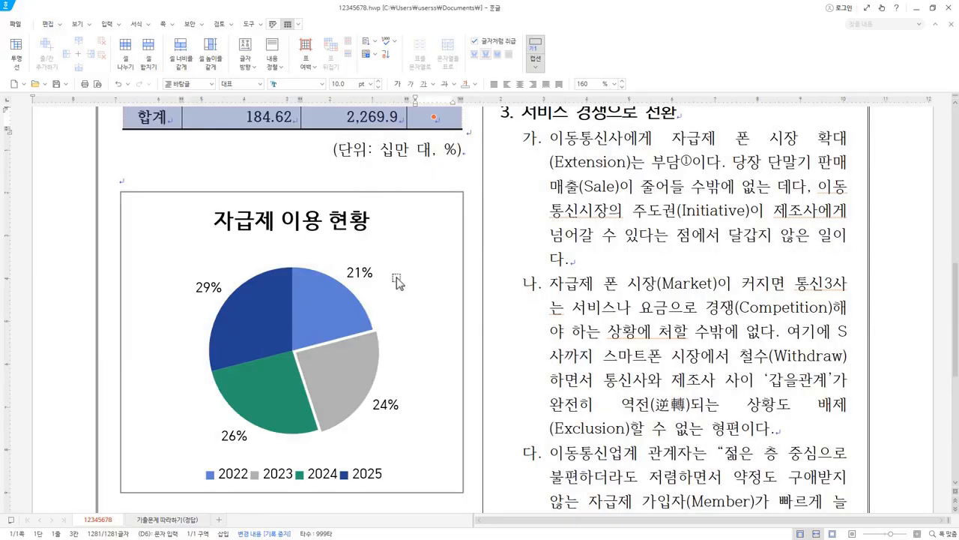
{"action": "left_click", "coordinate": [166, 519]}
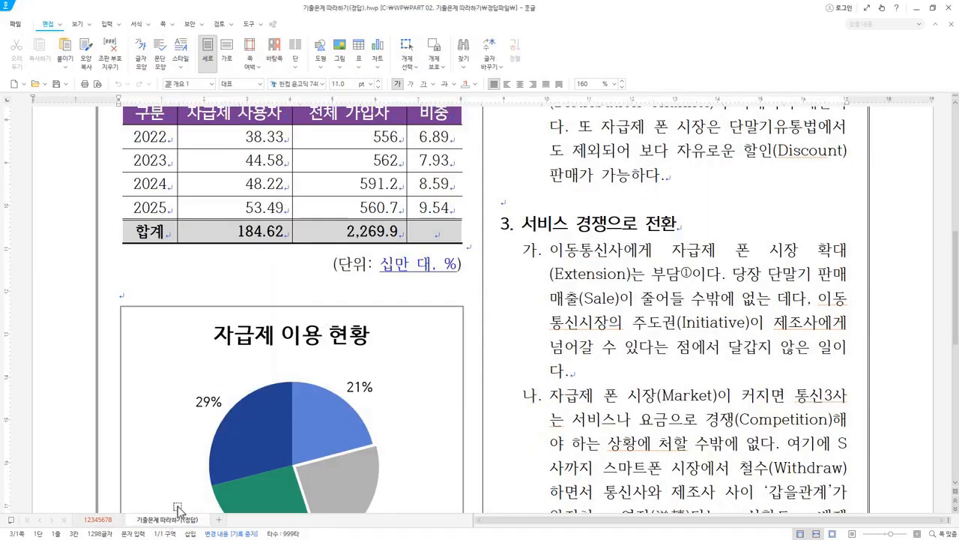
{"action": "scroll", "coordinate": [332, 367], "scroll_direction": "down", "scroll_amount": 3}
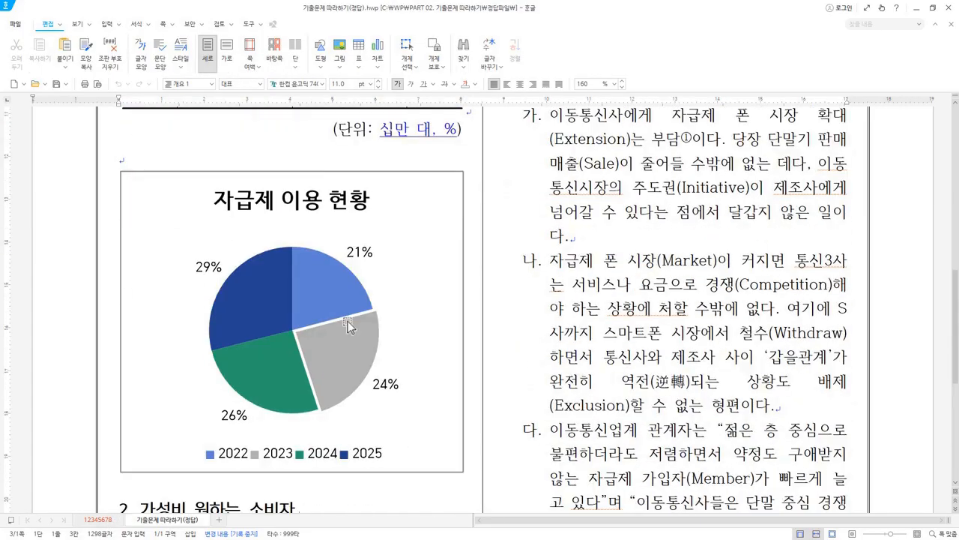
{"action": "left_click", "coordinate": [120, 519]}
{"action": "left_click", "coordinate": [143, 520]}
{"action": "left_click", "coordinate": [118, 520]}
{"action": "left_click", "coordinate": [145, 520]}
{"action": "left_click", "coordinate": [118, 519]}
{"action": "left_click", "coordinate": [147, 519]}
{"action": "left_click", "coordinate": [98, 519]}
{"action": "left_click", "coordinate": [163, 524]}
{"action": "left_click", "coordinate": [98, 519]}
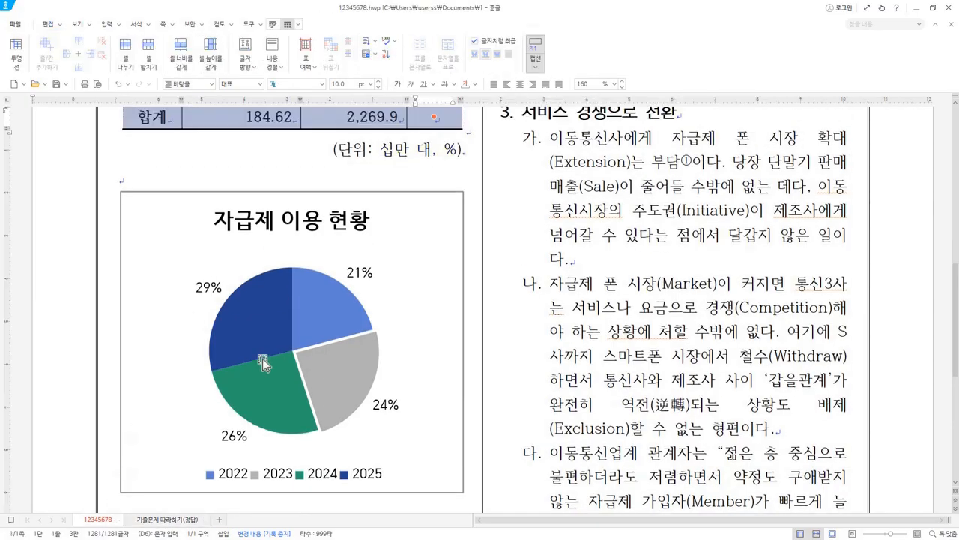
{"action": "left_click", "coordinate": [327, 363]}
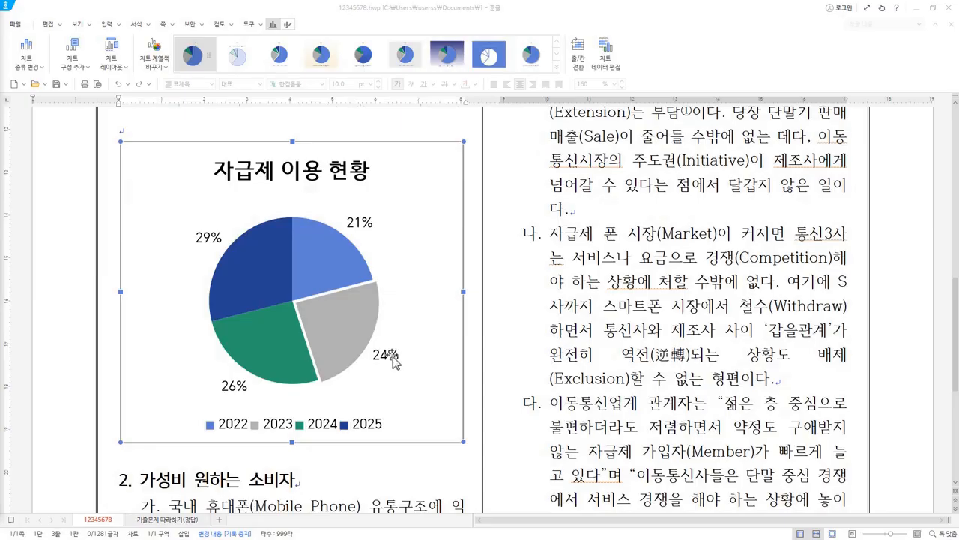
{"action": "scroll", "coordinate": [394, 360], "scroll_direction": "up", "scroll_amount": 5}
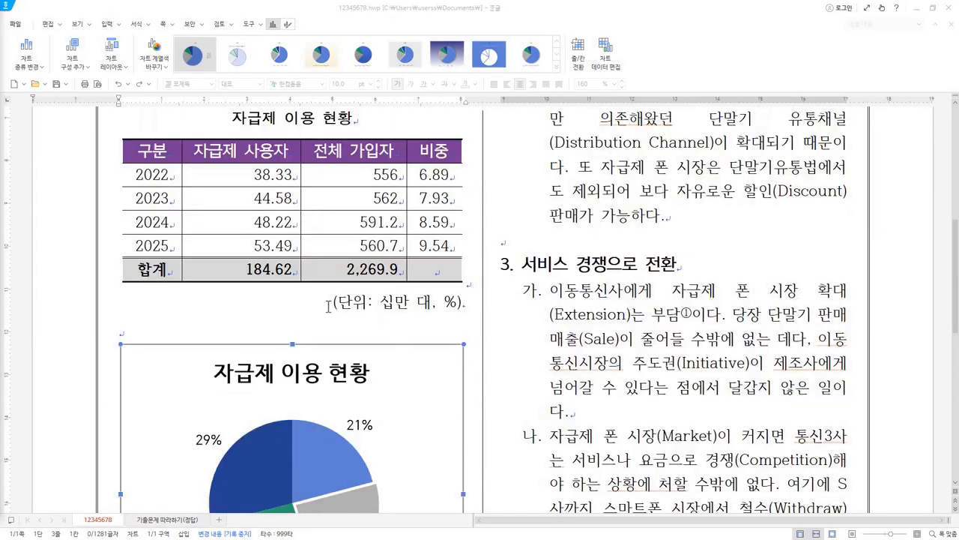
{"action": "left_click", "coordinate": [437, 308]}
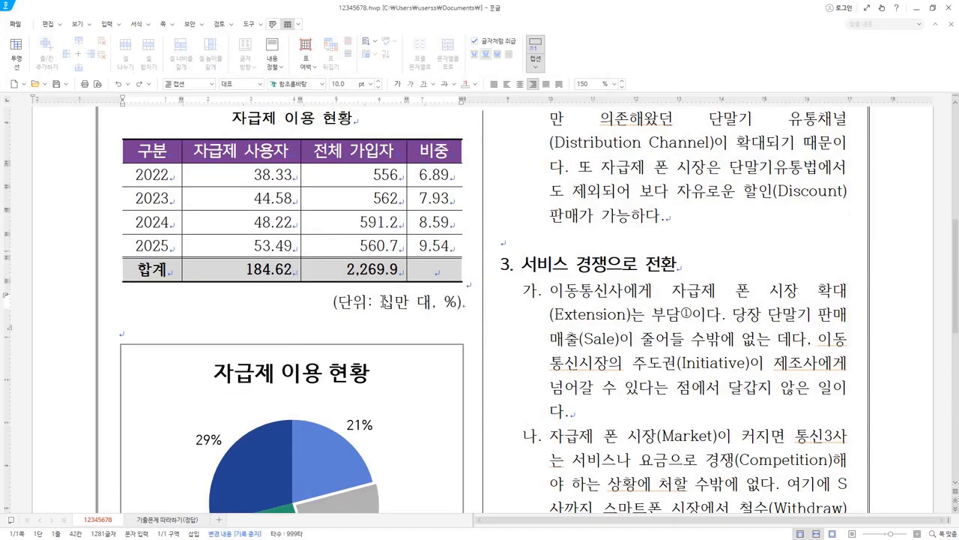
{"action": "left_click_drag", "start_coordinate": [385, 302], "coordinate": [453, 303]}
{"action": "left_click_drag", "start_coordinate": [372, 302], "coordinate": [452, 302]}
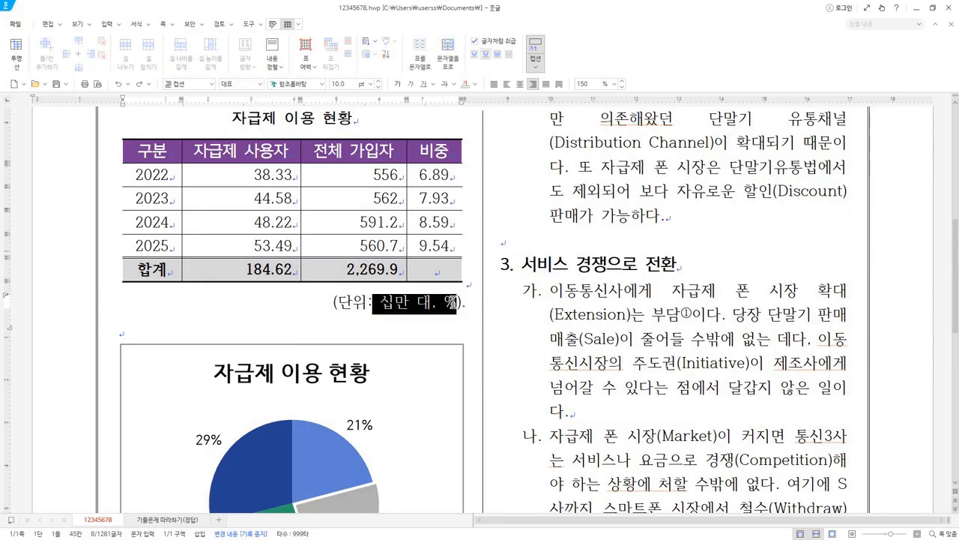
{"action": "left_click_drag", "start_coordinate": [380, 316], "coordinate": [462, 321]}
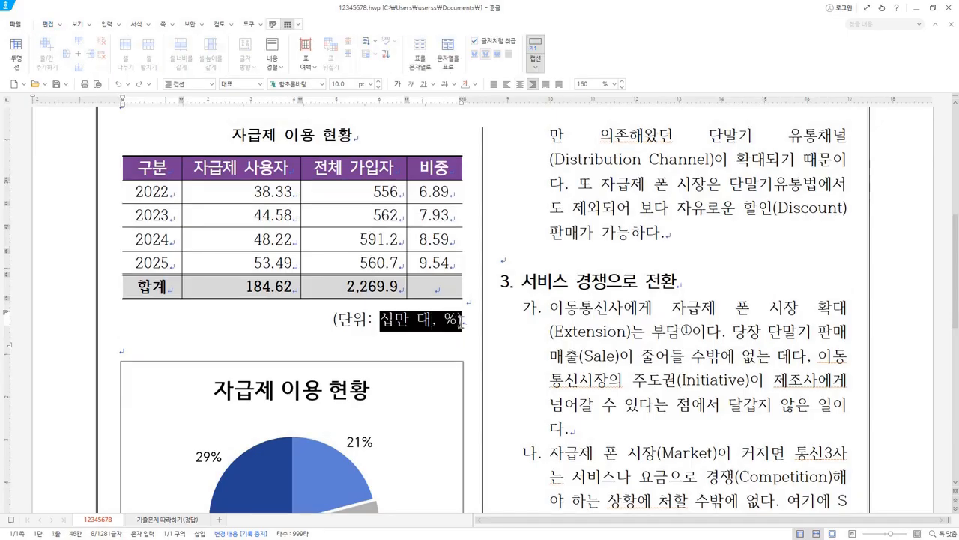
{"action": "left_click", "coordinate": [448, 319]}
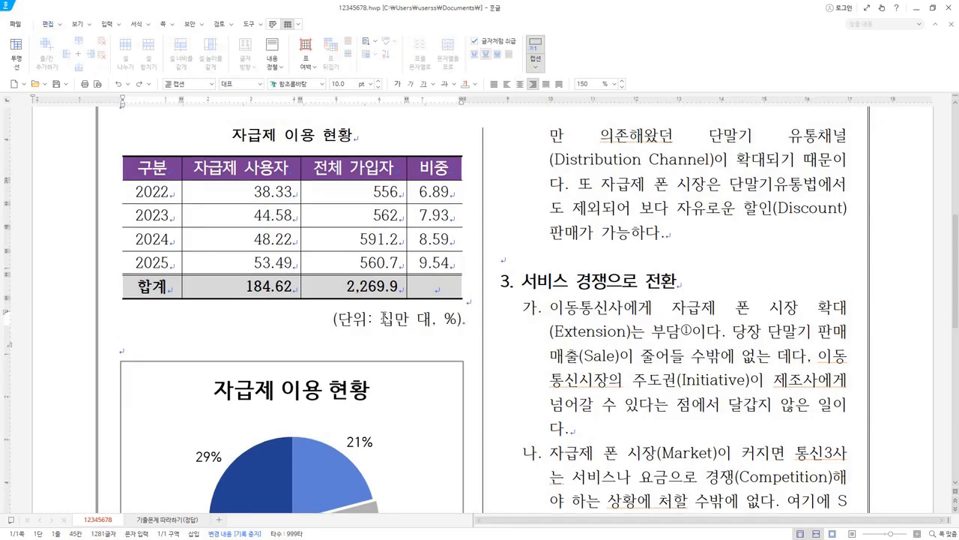
{"action": "double_click", "coordinate": [386, 319]}
{"action": "left_click_drag", "start_coordinate": [438, 318], "coordinate": [453, 318]}
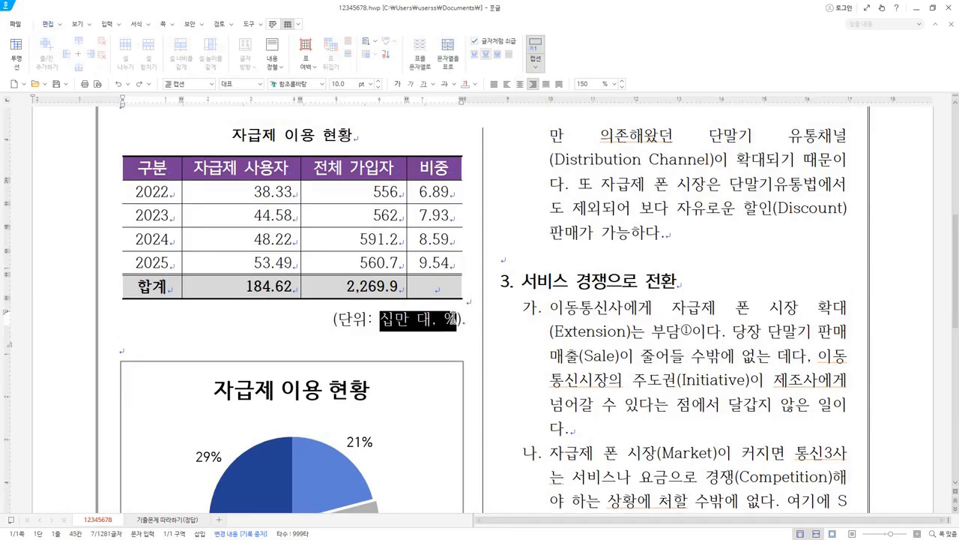
{"action": "scroll", "coordinate": [452, 319], "scroll_direction": "down", "scroll_amount": 3}
{"action": "right_click", "coordinate": [434, 193]}
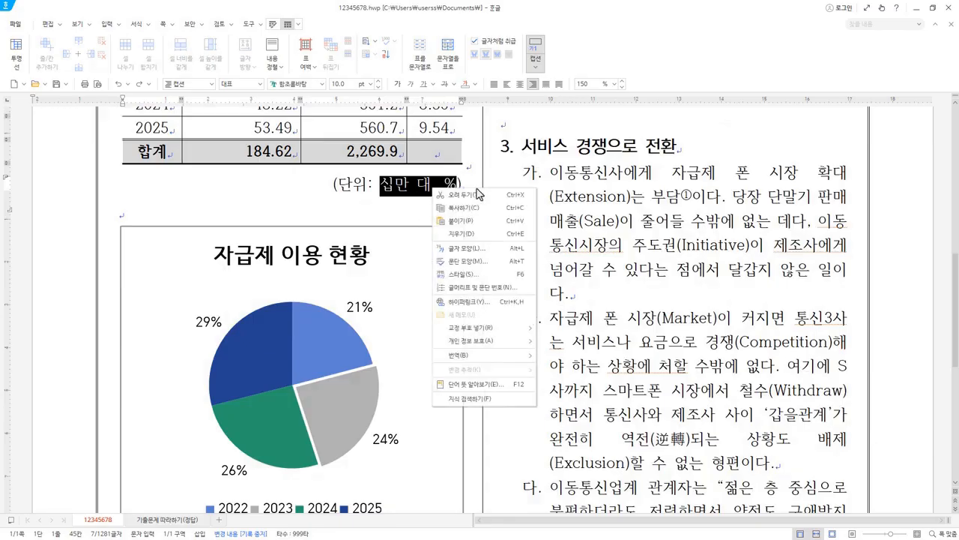
{"action": "left_click", "coordinate": [501, 302]}
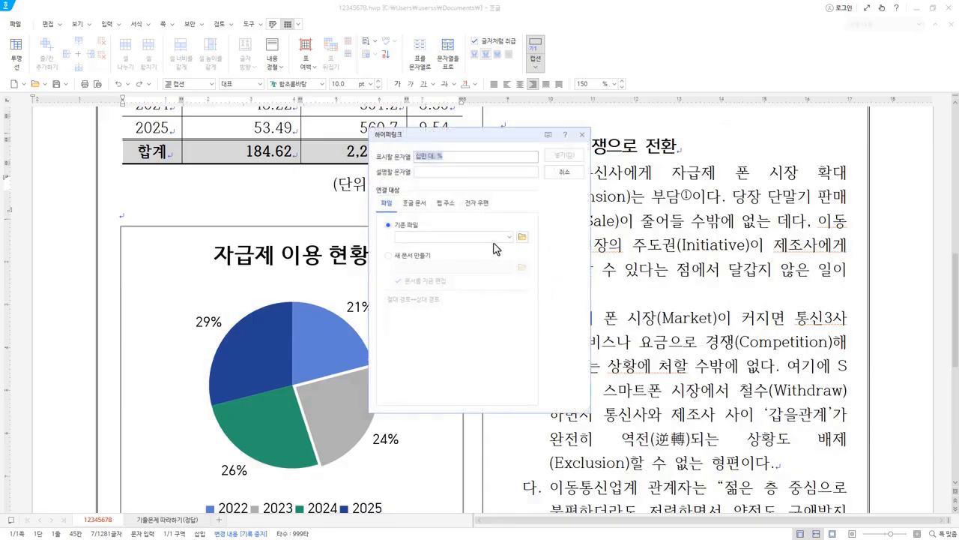
{"action": "left_click", "coordinate": [445, 203]}
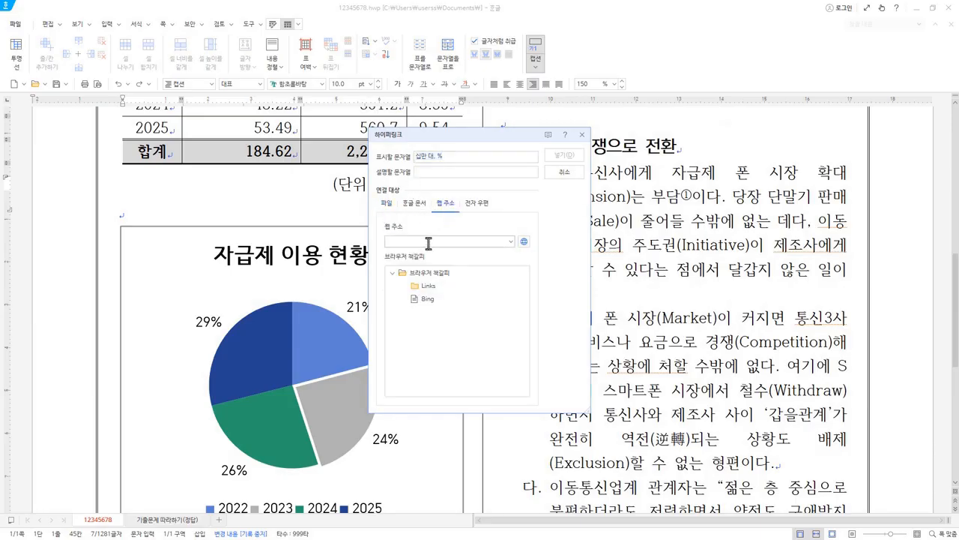
{"action": "type", "text": "https://cafe.naver.com/yjbooks"}
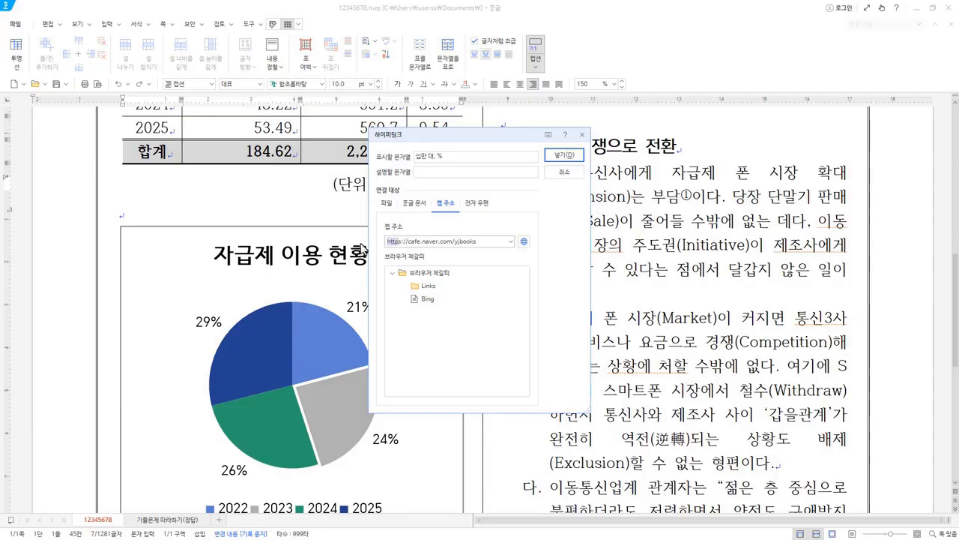
{"action": "left_click", "coordinate": [564, 155]}
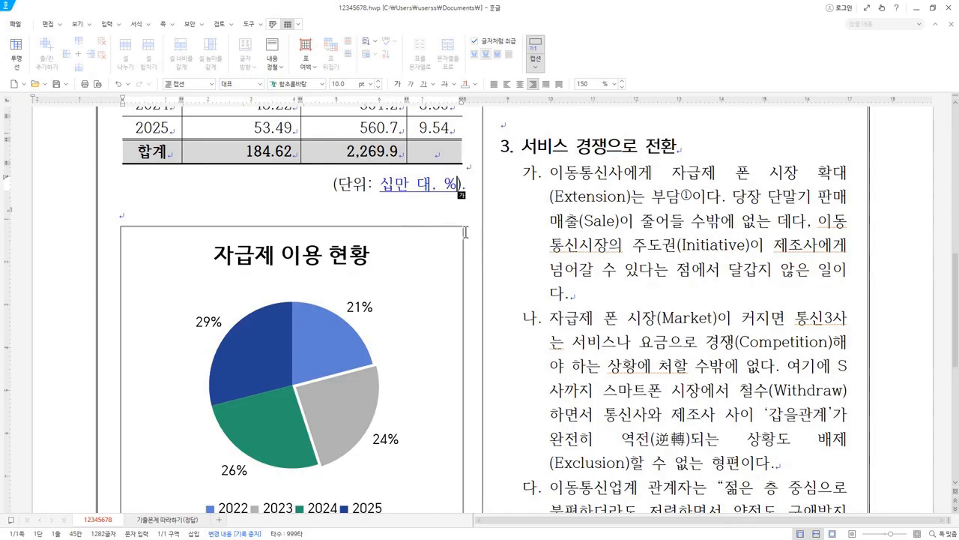
Step: Place the cursor in the blank line below the 개요 paragraph, showing the 조판 부호 briefly and hiding them again
{"action": "scroll", "coordinate": [465, 232], "scroll_direction": "up", "scroll_amount": 5}
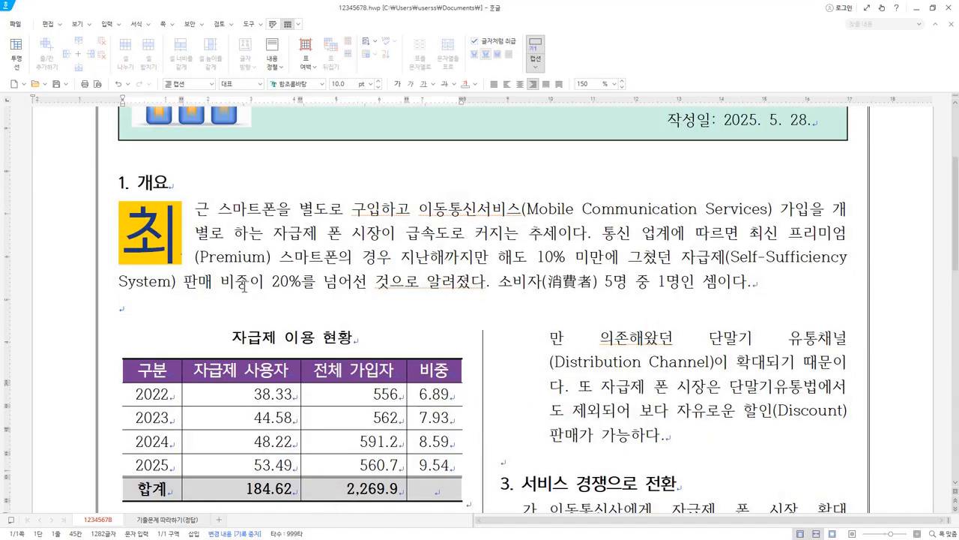
{"action": "left_click", "coordinate": [136, 309]}
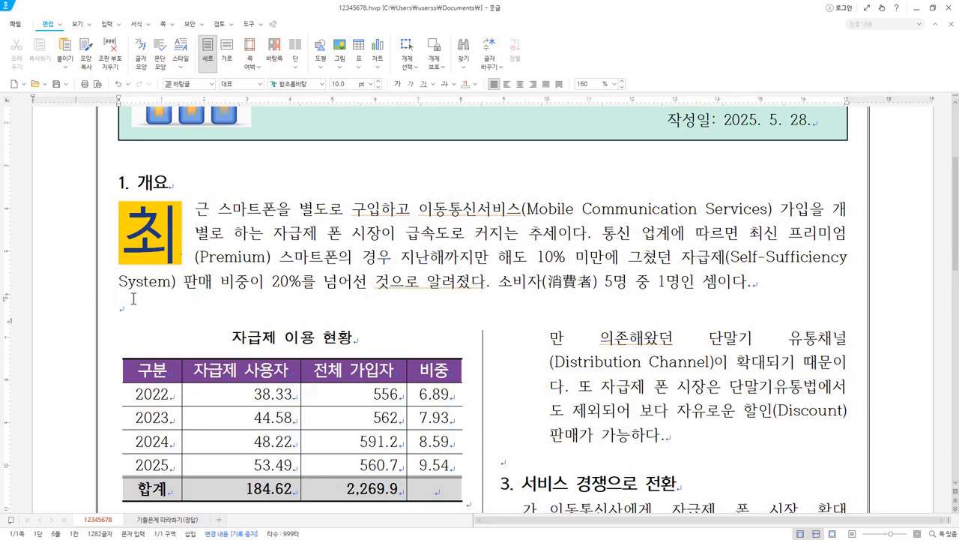
{"action": "left_click", "coordinate": [132, 306]}
{"action": "left_click", "coordinate": [80, 27]}
{"action": "left_click", "coordinate": [108, 54]}
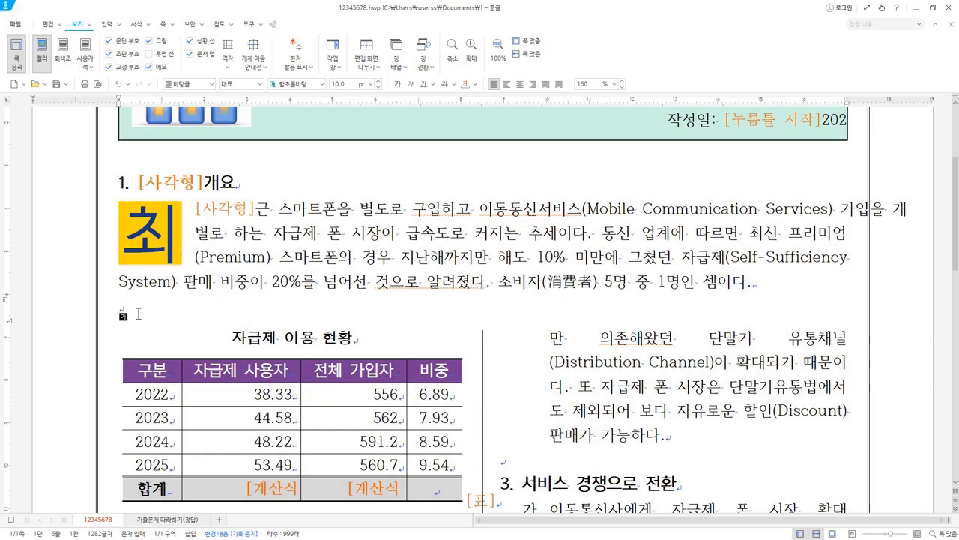
{"action": "left_click", "coordinate": [113, 57]}
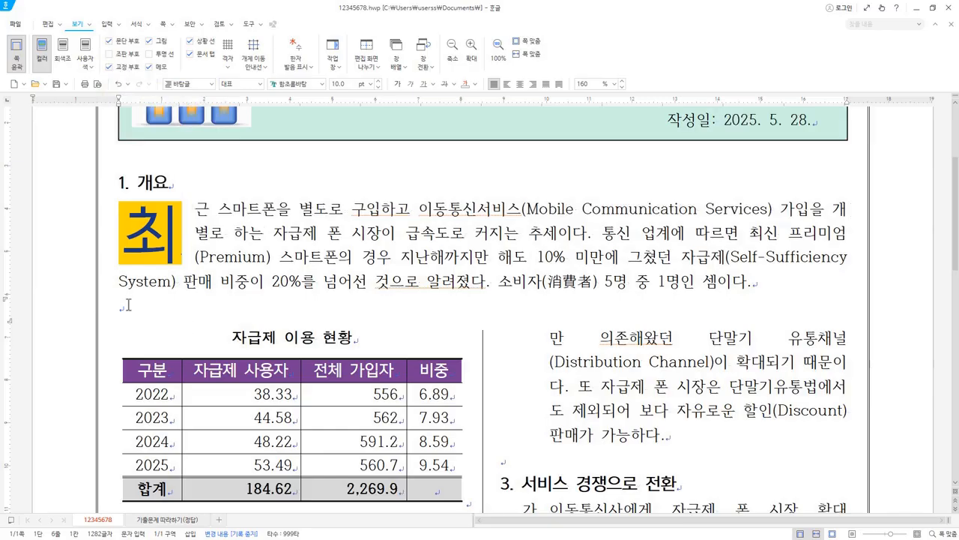
Step: Insert page numbers at the page's lower right in 1,2,3 style with dashes, starting from 3, and check the page number
{"action": "left_click", "coordinate": [161, 24]}
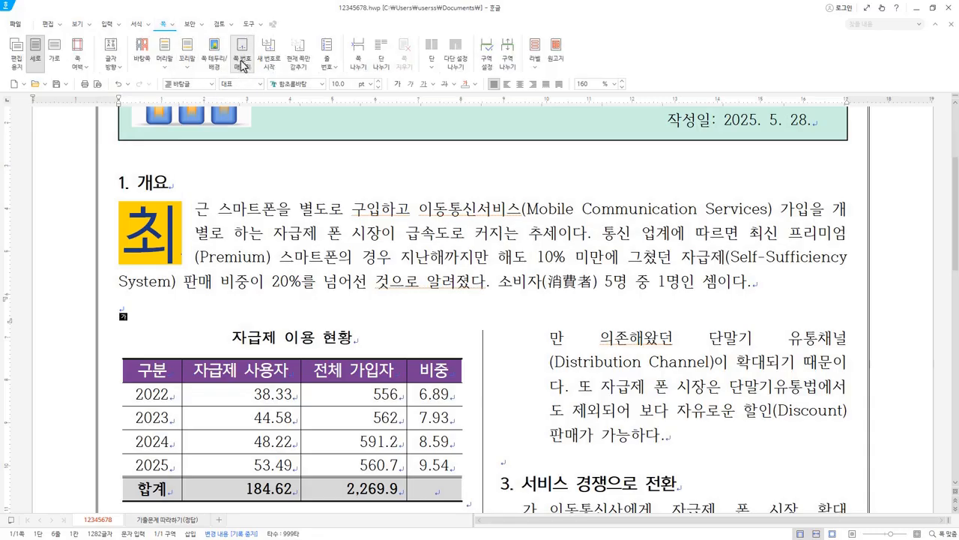
{"action": "left_click", "coordinate": [242, 65]}
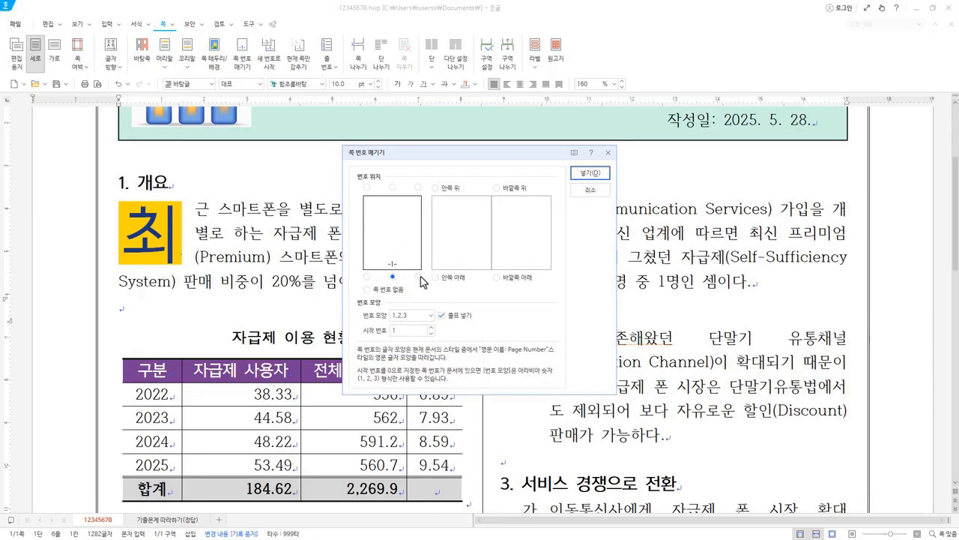
{"action": "left_click", "coordinate": [432, 315]}
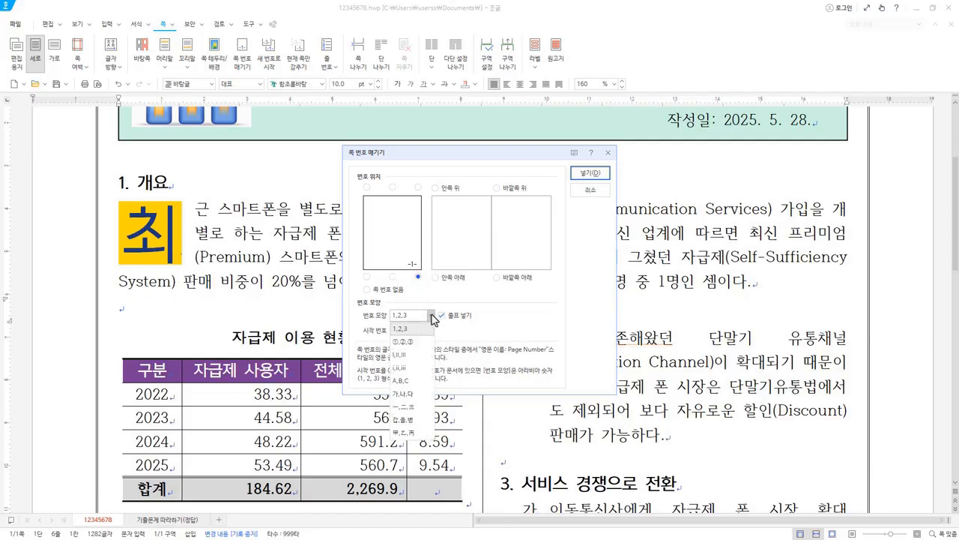
{"action": "left_click", "coordinate": [433, 317]}
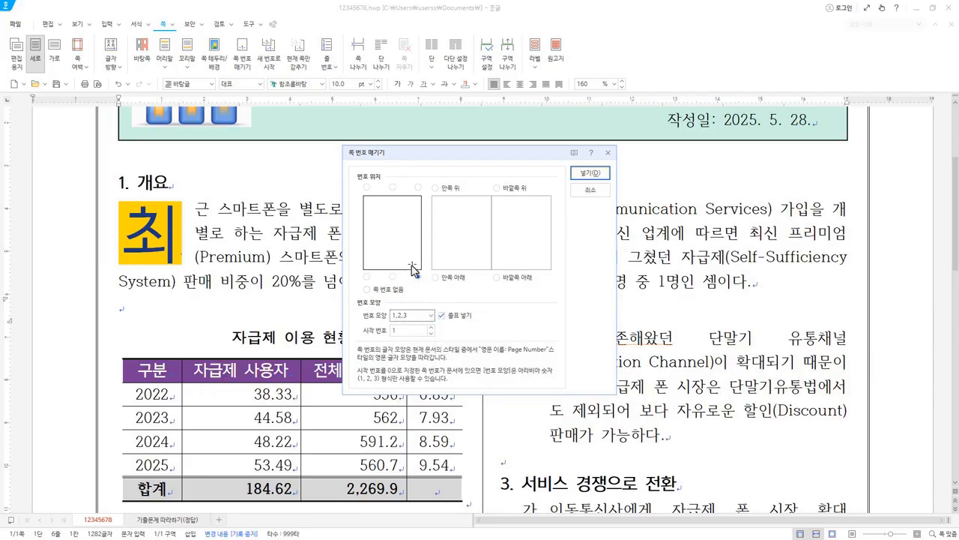
{"action": "left_click", "coordinate": [432, 327]}
{"action": "type", "text": "3"}
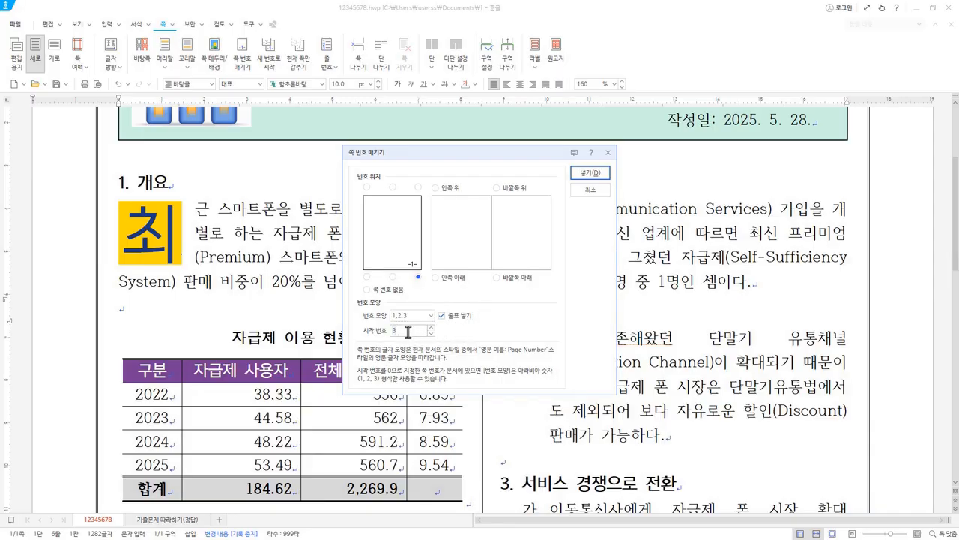
{"action": "left_click", "coordinate": [599, 177]}
{"action": "scroll", "coordinate": [653, 339], "scroll_direction": "down", "scroll_amount": 20}
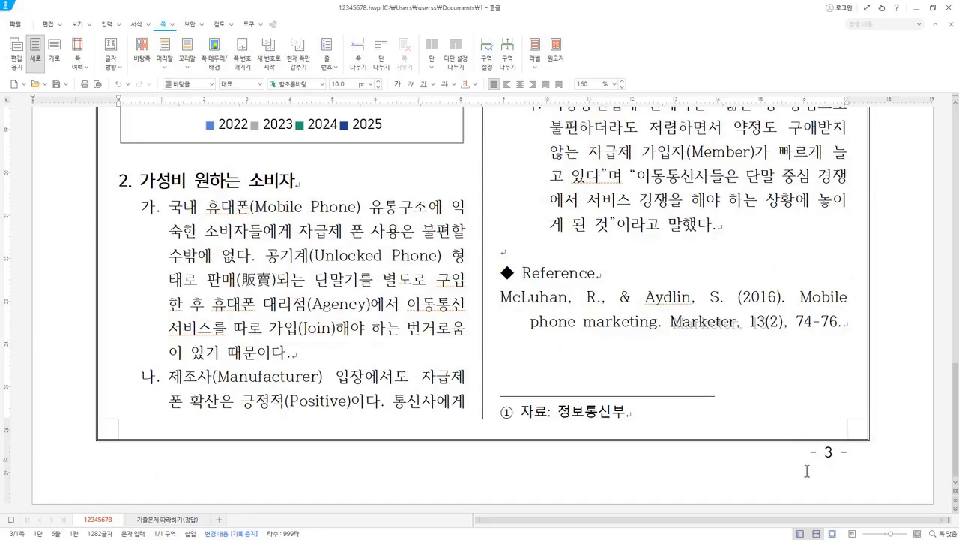
{"action": "scroll", "coordinate": [807, 471], "scroll_direction": "up", "scroll_amount": 15}
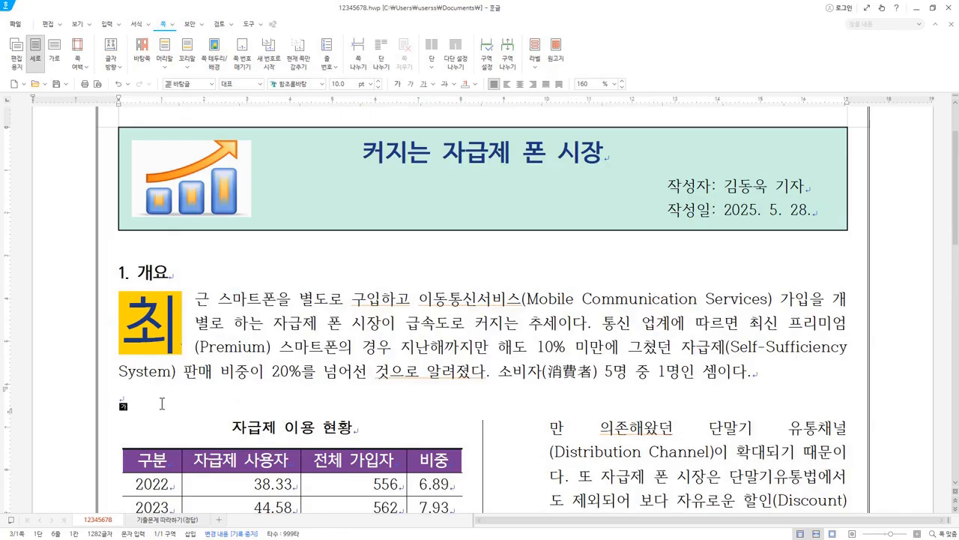
Step: Create a header for both pages (양쪽) without a preset layout, containing the text 국내 통신시장 동향
{"action": "left_click", "coordinate": [165, 68]}
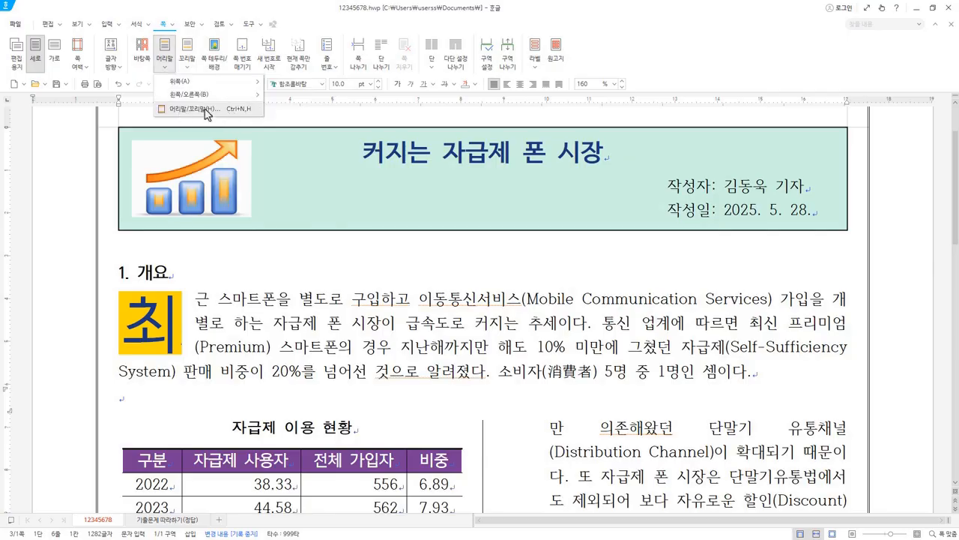
{"action": "left_click", "coordinate": [208, 109]}
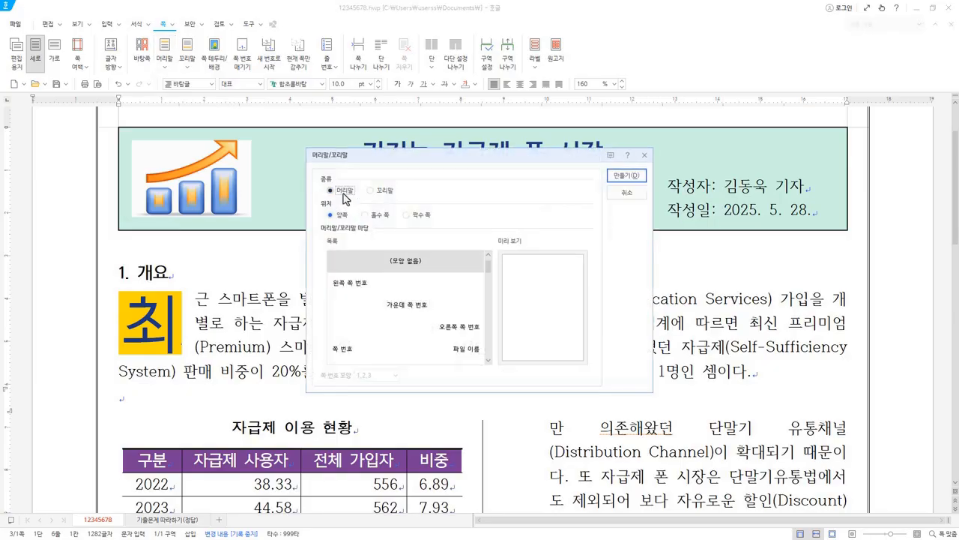
{"action": "left_click", "coordinate": [630, 179]}
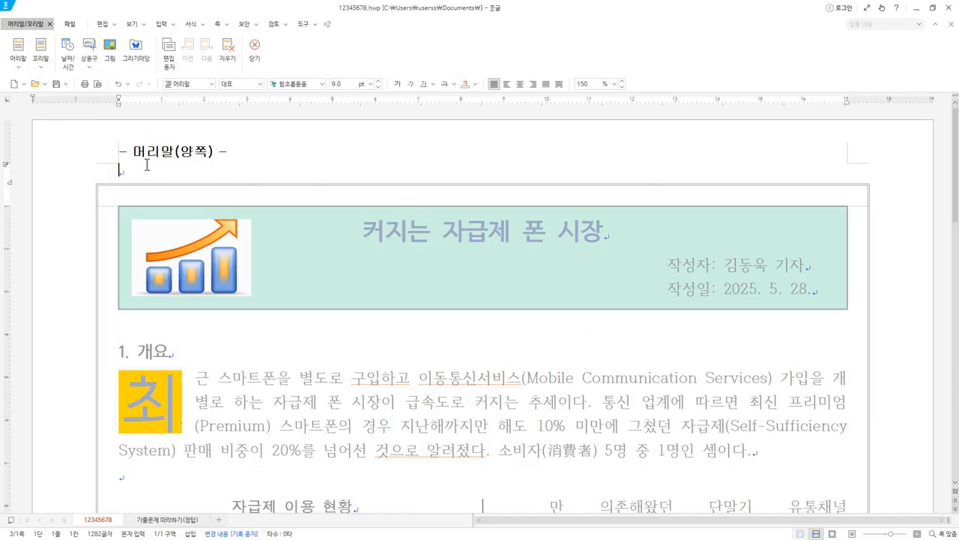
{"action": "type", "text": "국내 통신시장 동향"}
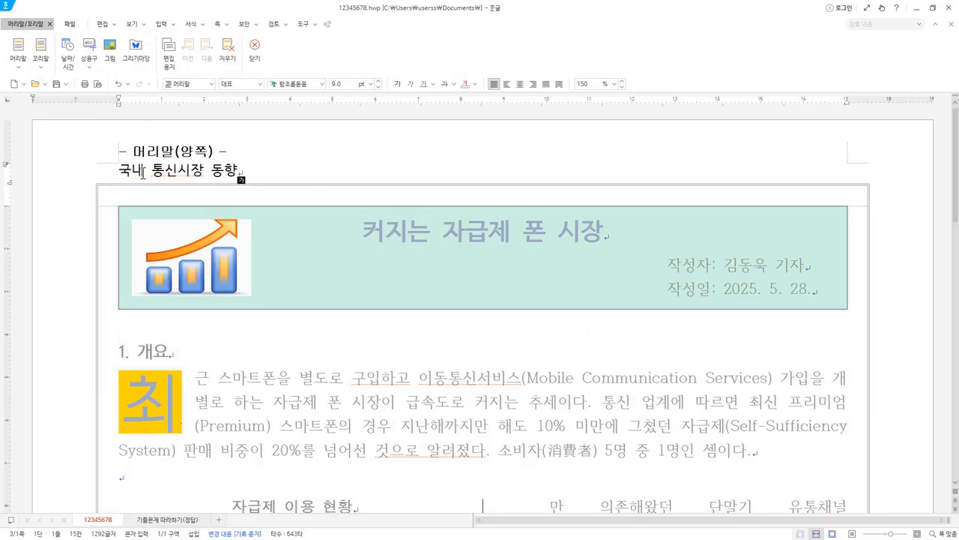
Step: Format the header text in the font 한컴 윤고딕 740 at 10 pt and bold
{"action": "left_click_drag", "start_coordinate": [240, 174], "coordinate": [110, 177]}
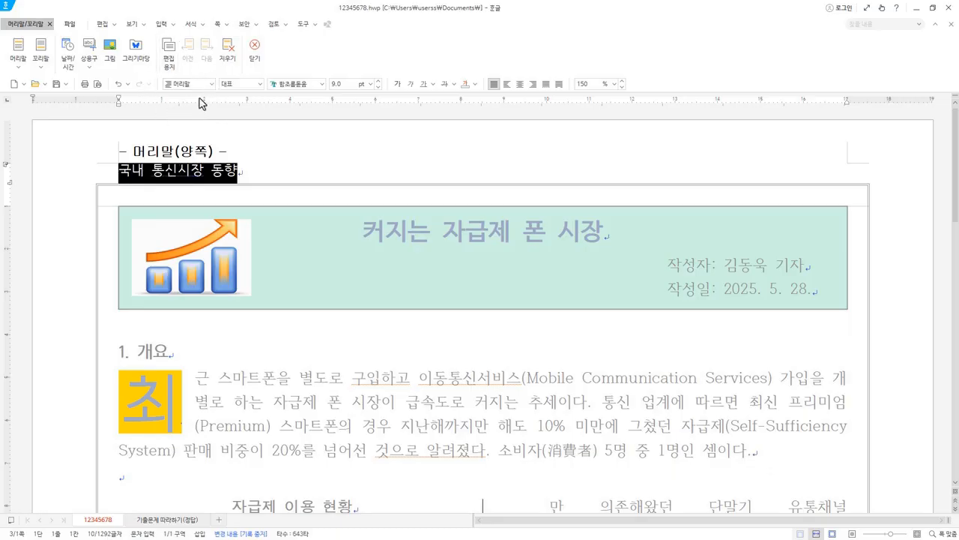
{"action": "left_click", "coordinate": [314, 83]}
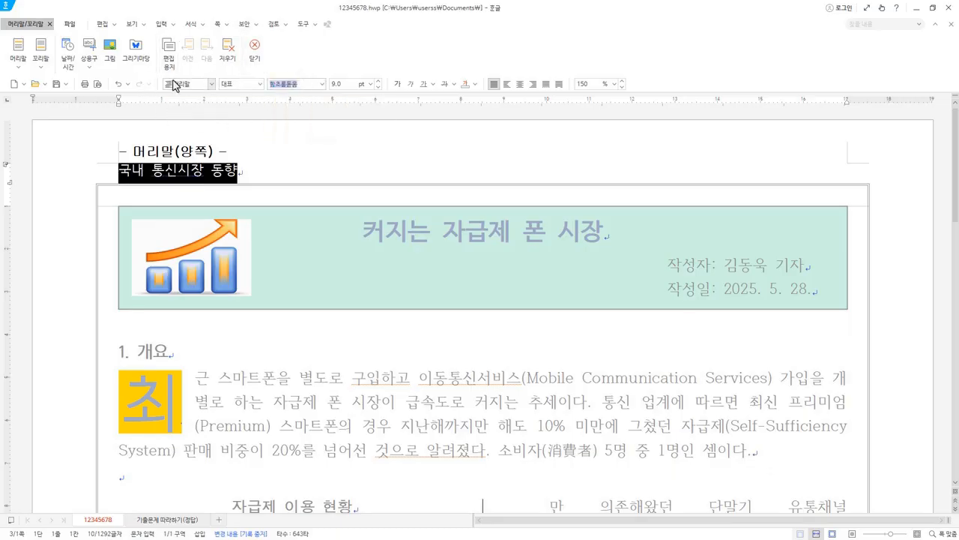
{"action": "type", "text": "740"}
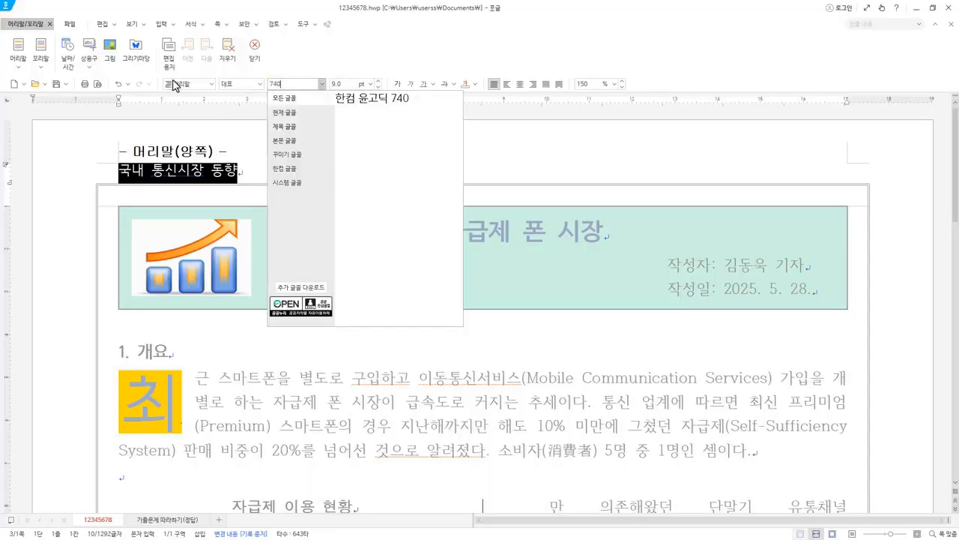
{"action": "left_click", "coordinate": [380, 103]}
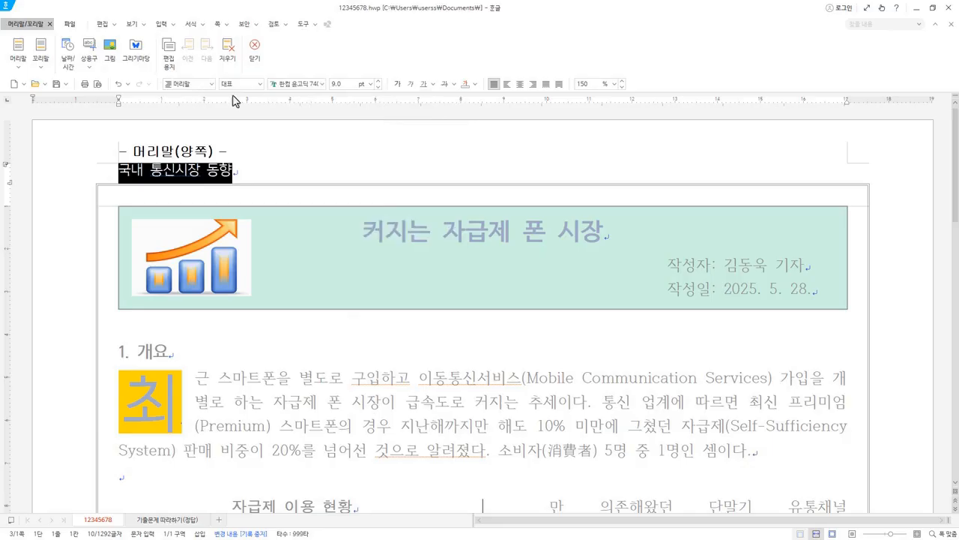
{"action": "left_click", "coordinate": [378, 81]}
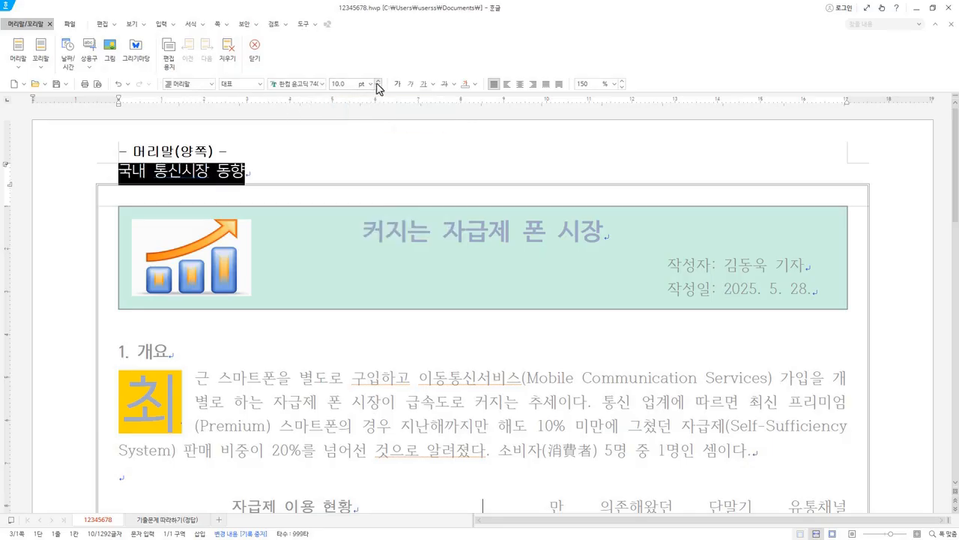
{"action": "left_click", "coordinate": [399, 84]}
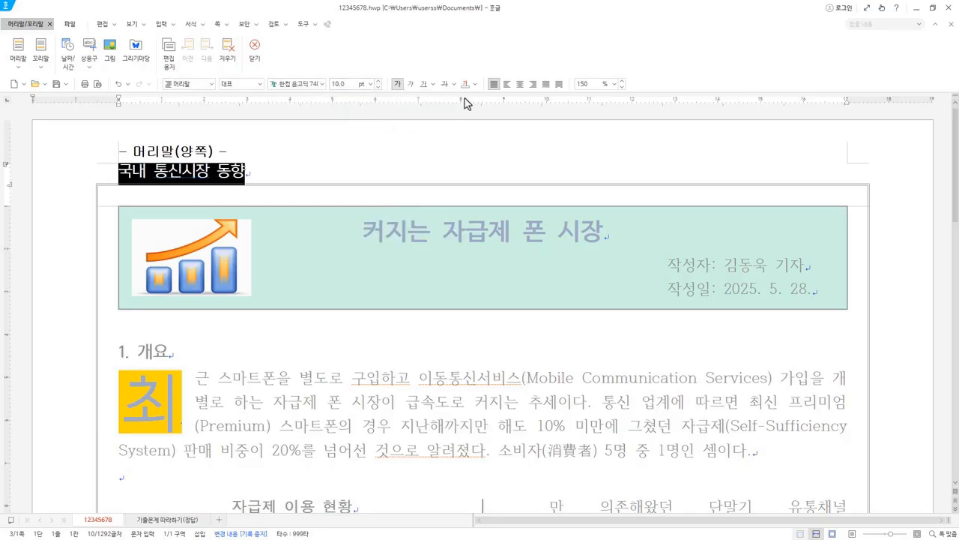
Step: Color the header text purple (RGB: 157,92,187) 25% 어둡게, right-align it, and leave header editing
{"action": "left_click", "coordinate": [474, 84]}
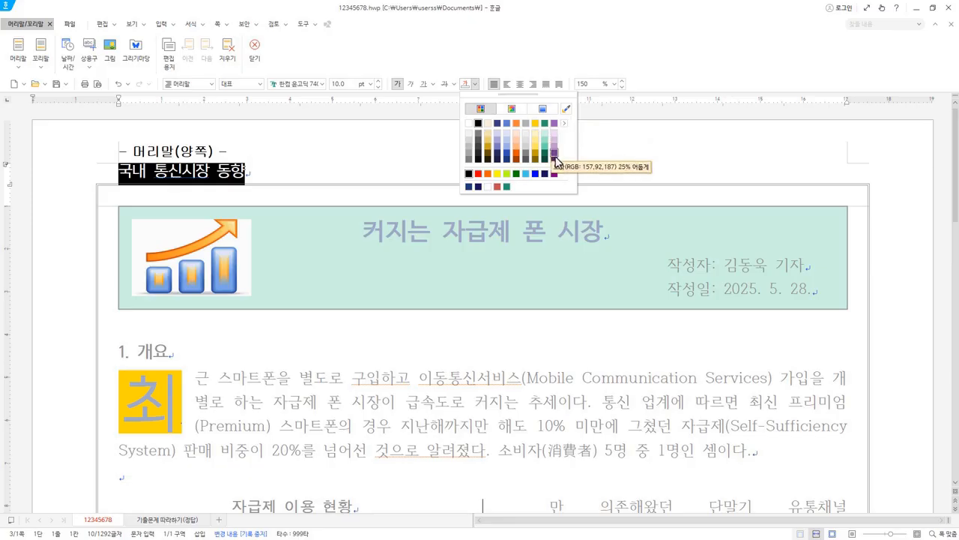
{"action": "left_click", "coordinate": [554, 155]}
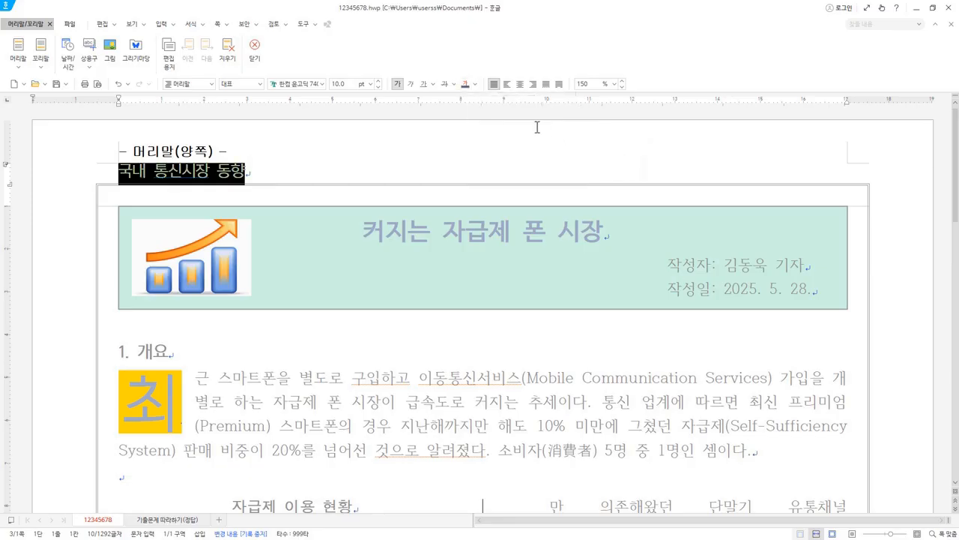
{"action": "left_click", "coordinate": [533, 84]}
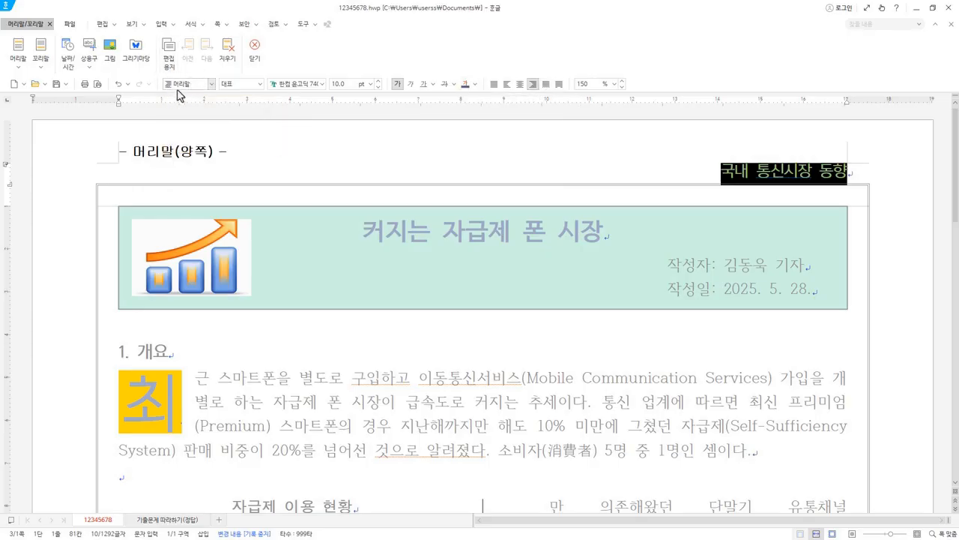
{"action": "left_click", "coordinate": [255, 51]}
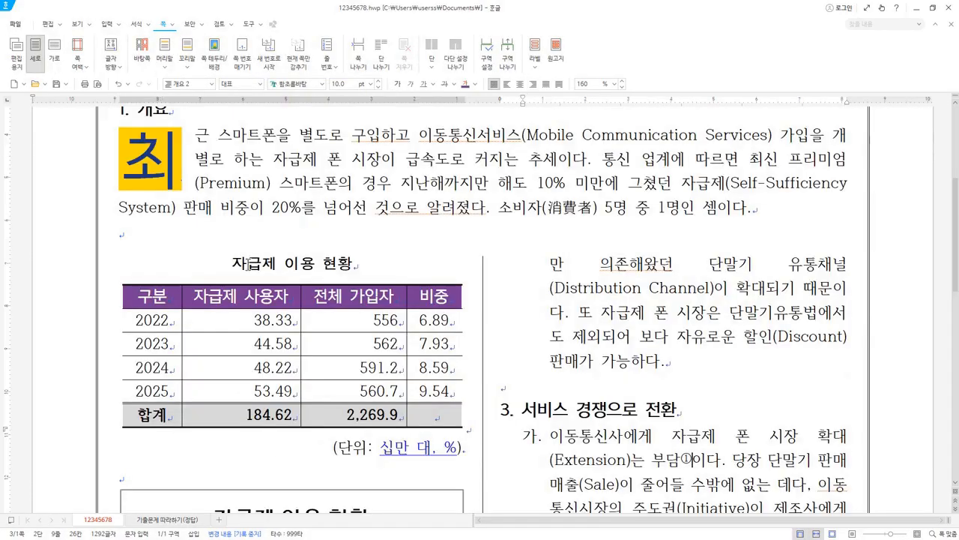
Step: From the blank line below the 개요 paragraph, create a footer for both pages (양쪽) containing the text 이기적일보
{"action": "left_click", "coordinate": [131, 233]}
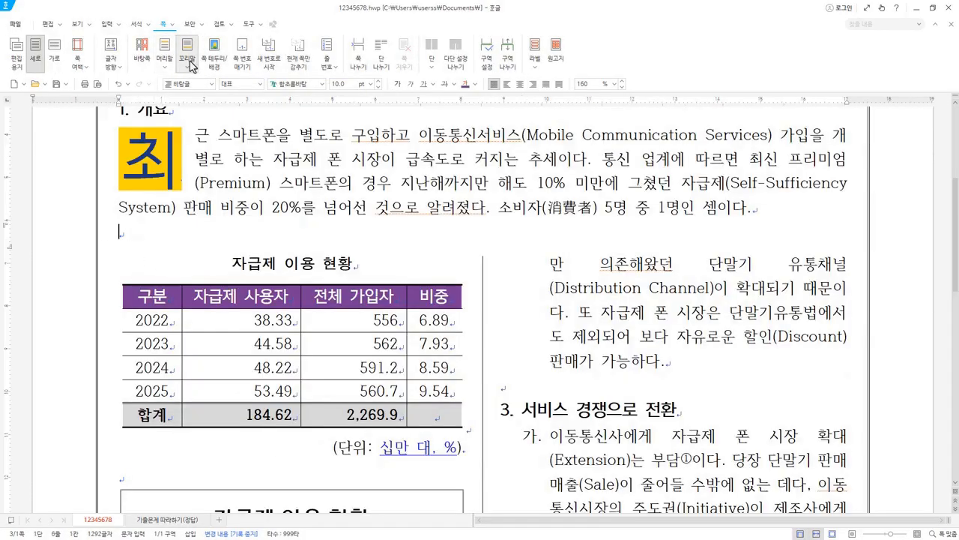
{"action": "left_click", "coordinate": [165, 65]}
{"action": "left_click", "coordinate": [184, 68]}
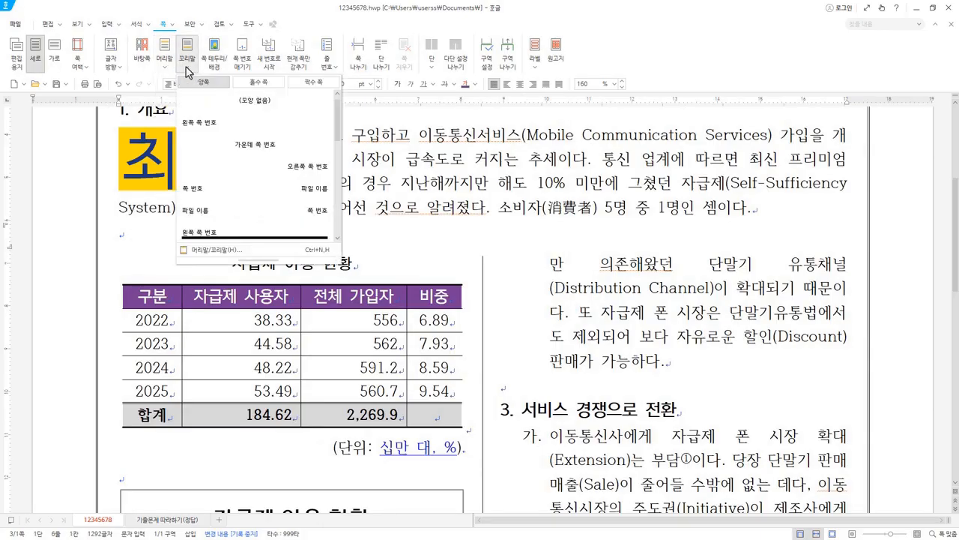
{"action": "left_click", "coordinate": [243, 252]}
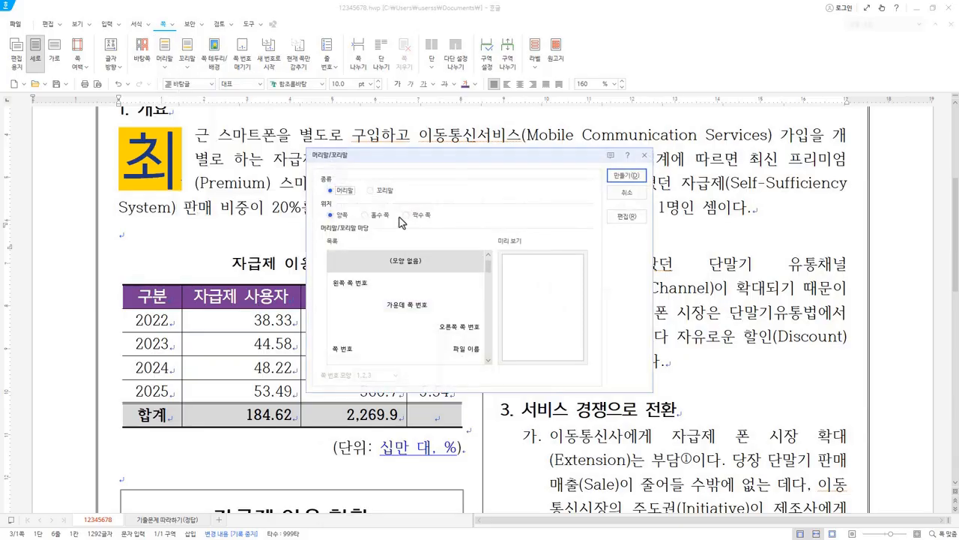
{"action": "left_click", "coordinate": [376, 191]}
{"action": "left_click", "coordinate": [626, 175]}
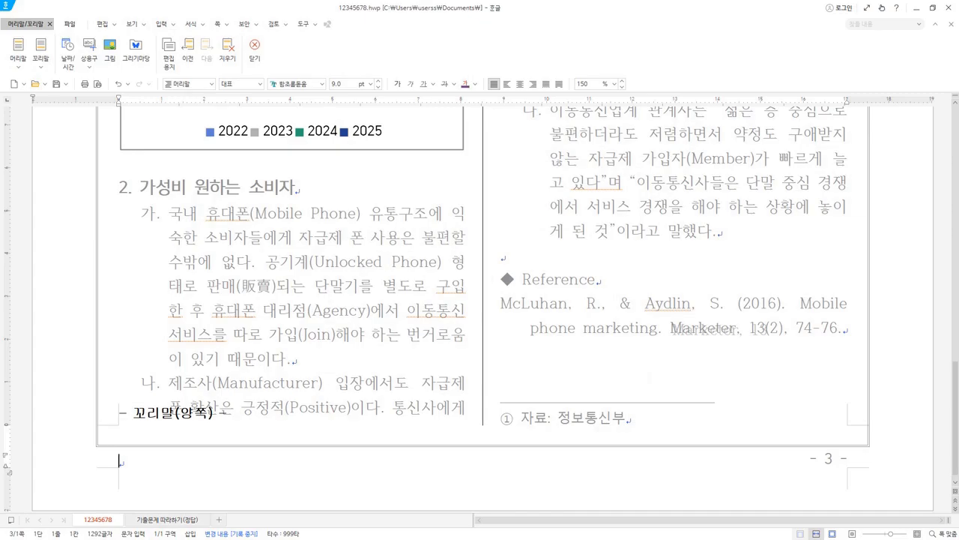
{"action": "type", "text": "이기적일보"}
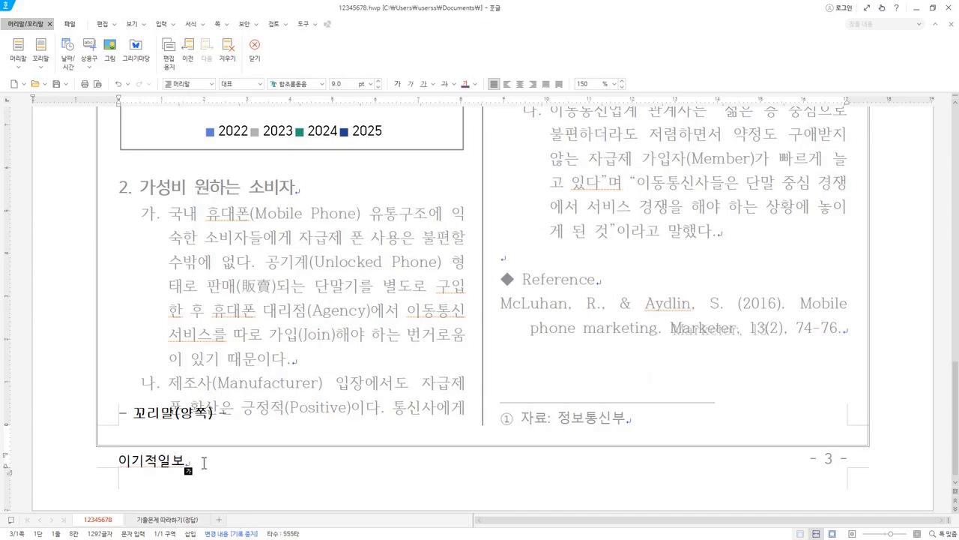
Step: Format the footer text 이기적일보 in the font 한컴산뜻돋움 at 10 pt and bold
{"action": "left_click_drag", "start_coordinate": [203, 460], "coordinate": [105, 469]}
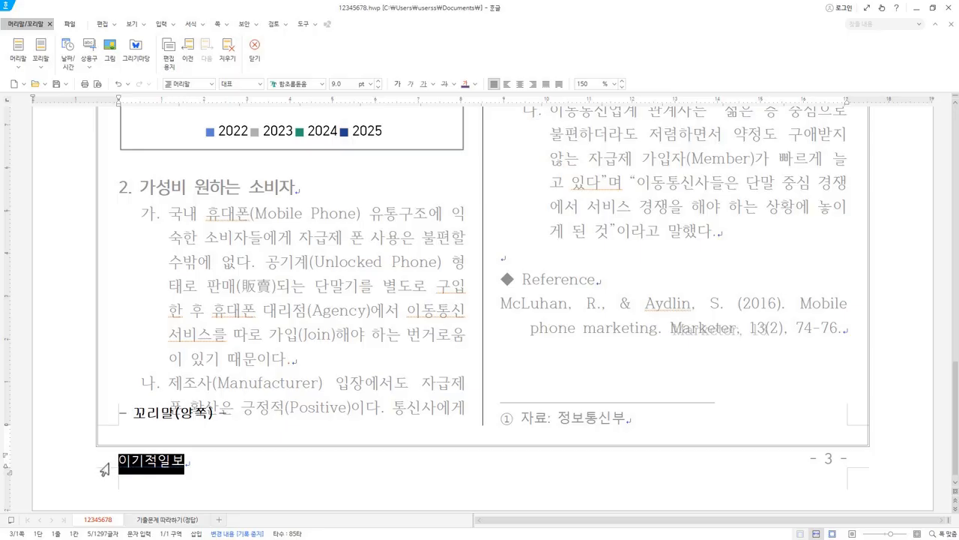
{"action": "left_click", "coordinate": [322, 84]}
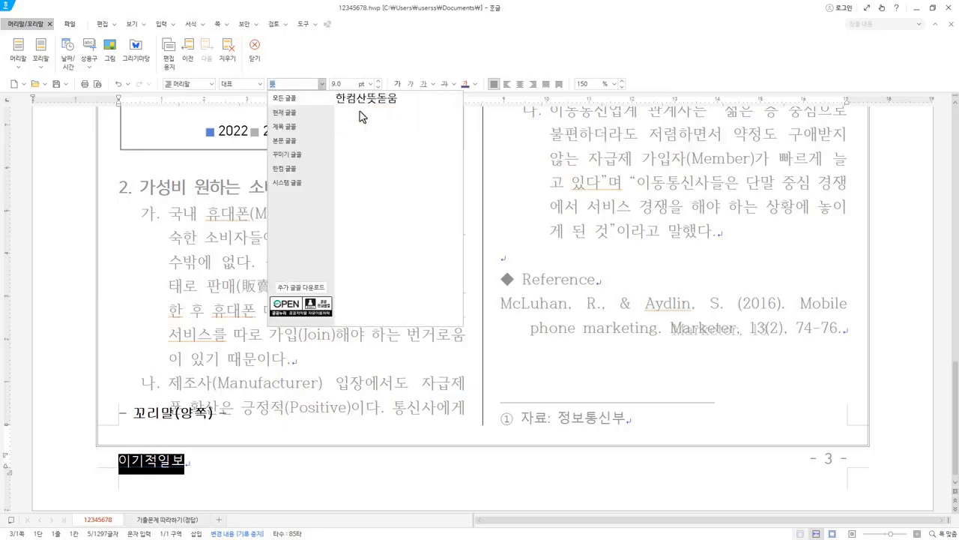
{"action": "left_click", "coordinate": [378, 100]}
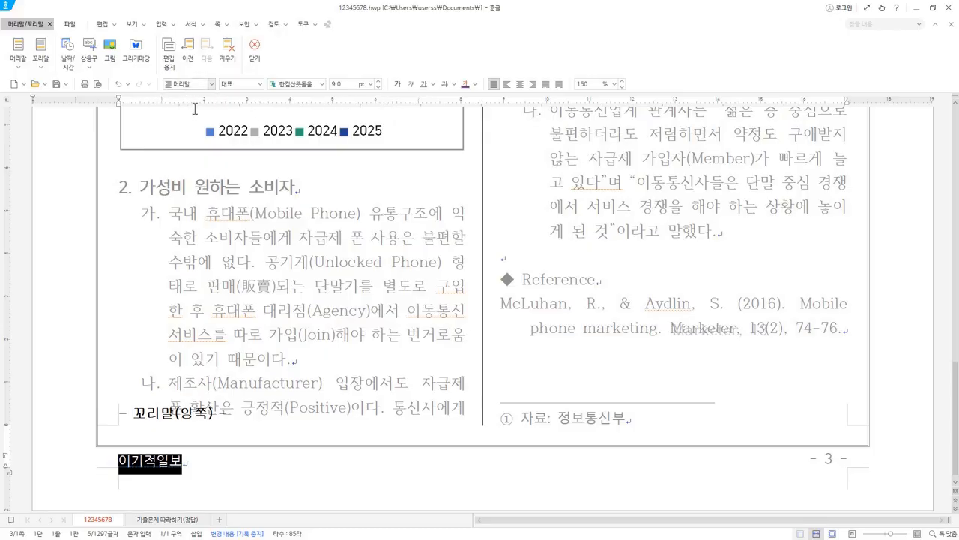
{"action": "left_click", "coordinate": [377, 80]}
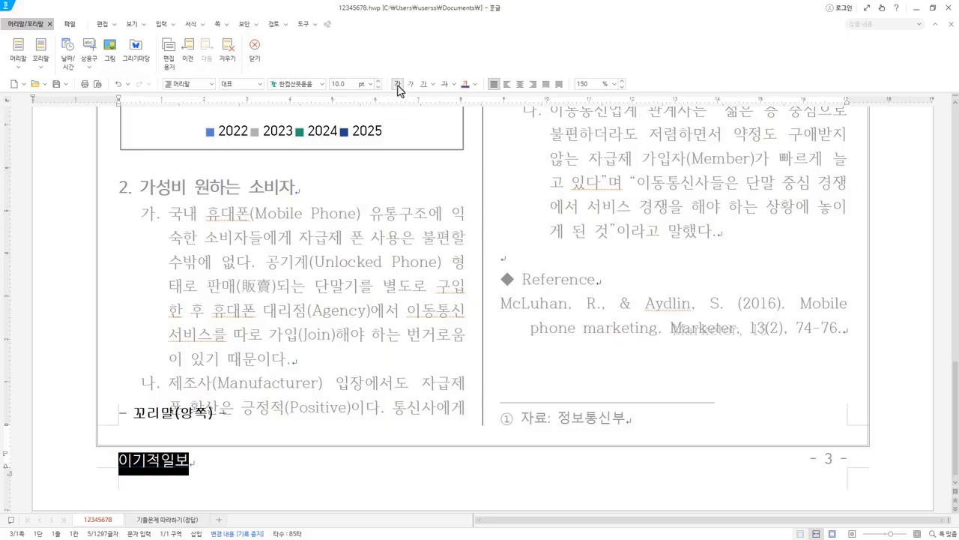
{"action": "left_click", "coordinate": [398, 85]}
Step: Color the footer text a darker shade of blue, center it, and leave footer editing
{"action": "left_click", "coordinate": [475, 84]}
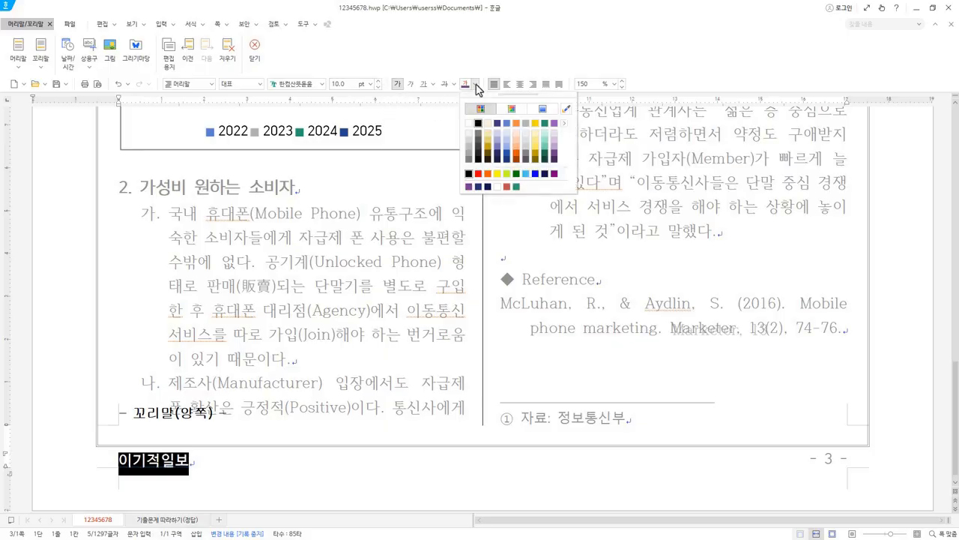
{"action": "left_click", "coordinate": [508, 153]}
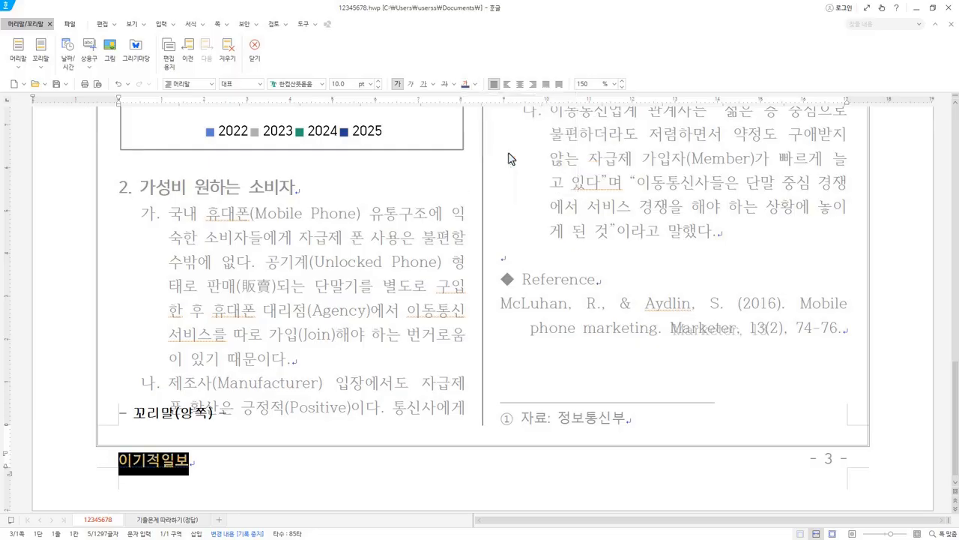
{"action": "left_click", "coordinate": [520, 85]}
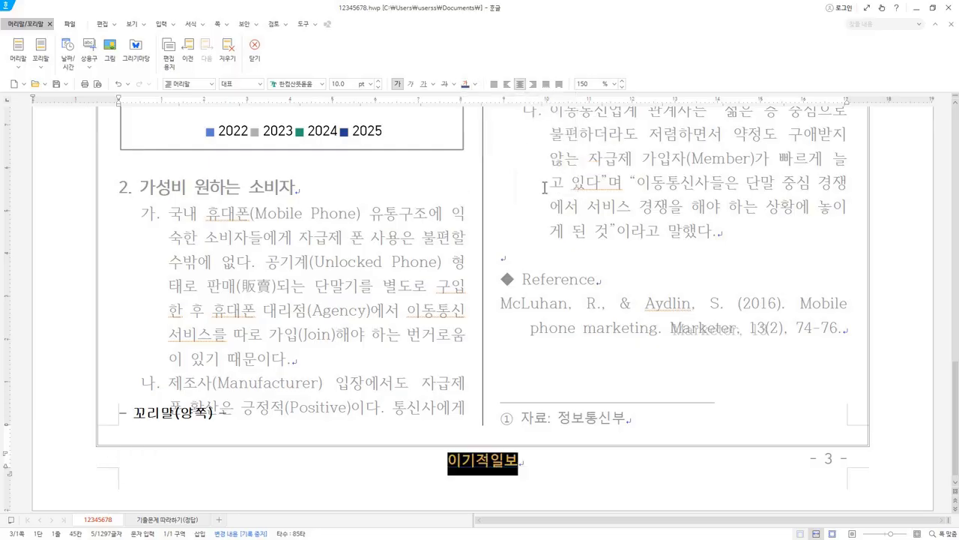
{"action": "left_click", "coordinate": [255, 47]}
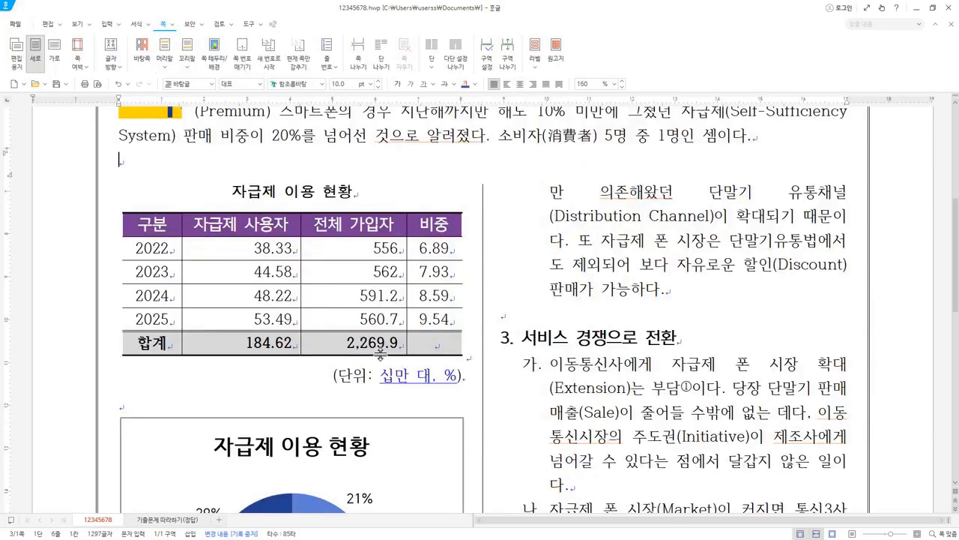
Step: Save the document 12345678 and switch to the answer document 기출문제 따라하기(정답) for comparison
{"action": "left_click", "coordinate": [56, 83]}
{"action": "left_click", "coordinate": [160, 523]}
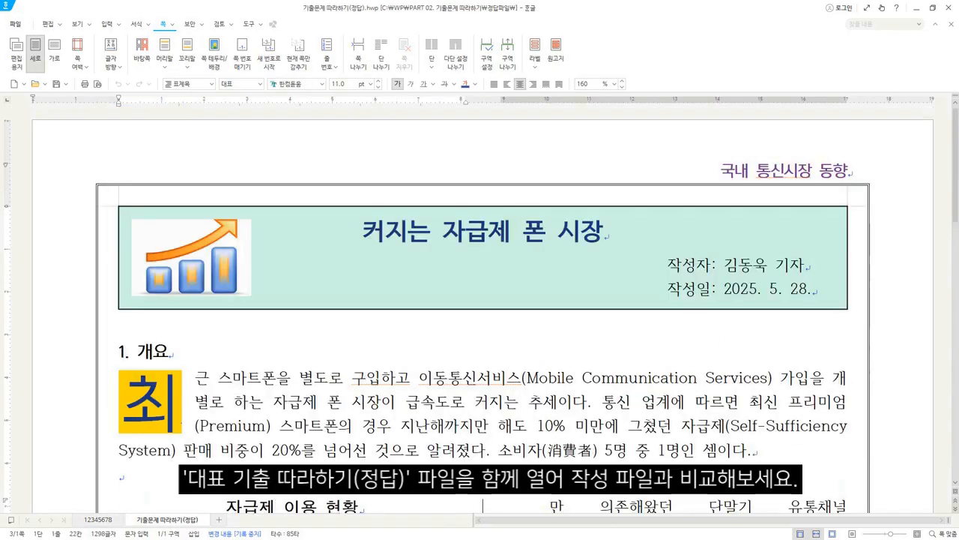
Step: Compare the header, title block and 개요 section of document 12345678 with those of the answer document 기출문제 따라하기(정답)
{"action": "scroll", "coordinate": [483, 309], "scroll_direction": "down", "scroll_amount": 1}
{"action": "scroll", "coordinate": [483, 309], "scroll_direction": "up", "scroll_amount": 1}
{"action": "left_click", "coordinate": [111, 519]}
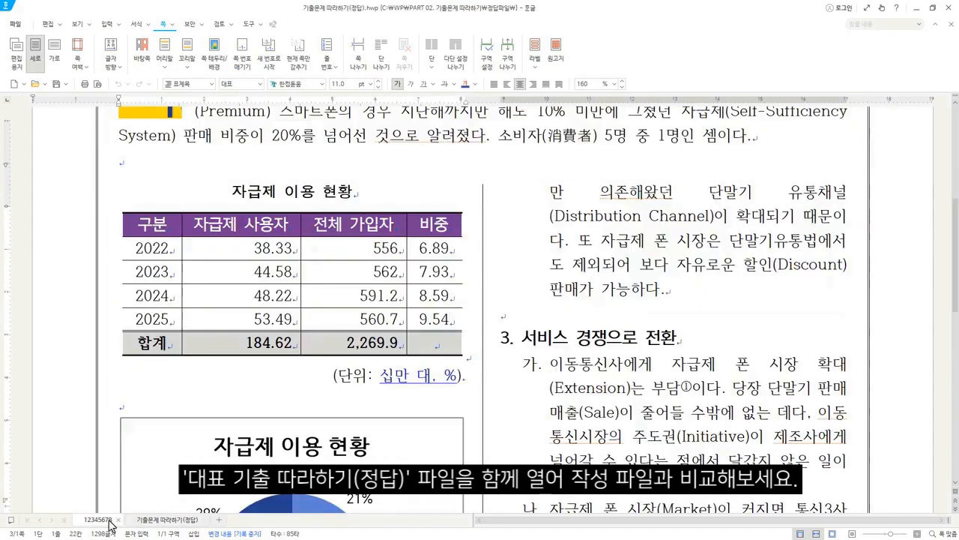
{"action": "scroll", "coordinate": [776, 382], "scroll_direction": "up", "scroll_amount": 2}
{"action": "scroll", "coordinate": [774, 364], "scroll_direction": "up", "scroll_amount": 3}
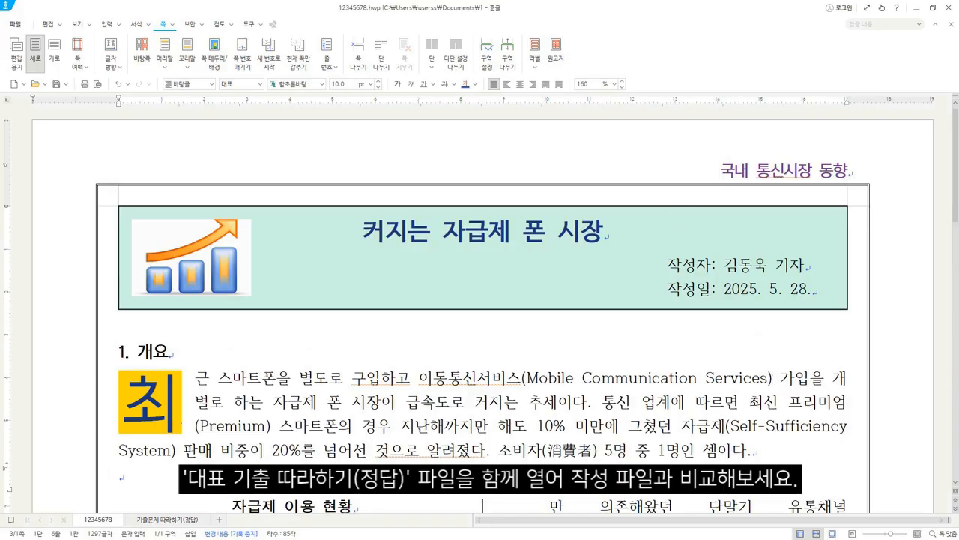
{"action": "left_click", "coordinate": [155, 522]}
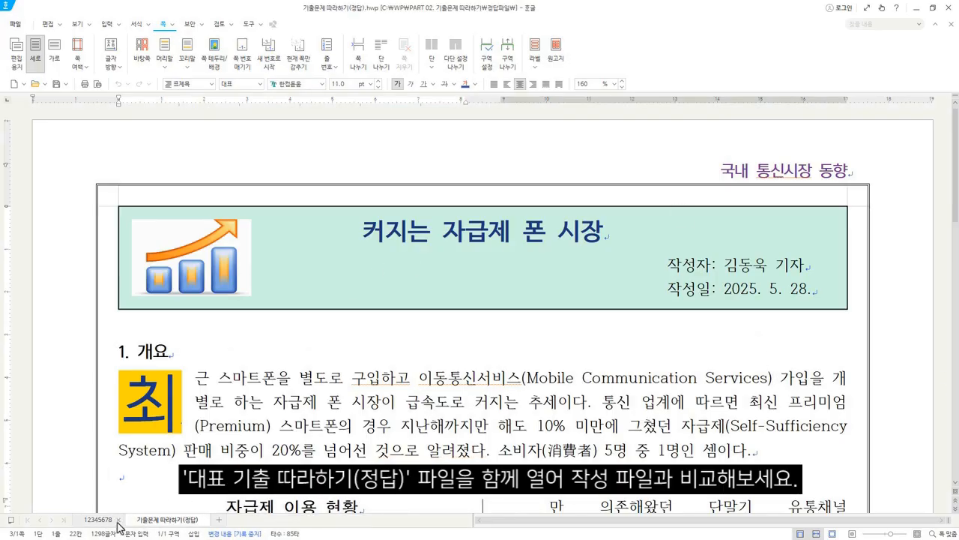
{"action": "left_click", "coordinate": [110, 522]}
{"action": "left_click", "coordinate": [157, 521]}
{"action": "left_click", "coordinate": [92, 521]}
{"action": "left_click", "coordinate": [151, 520]}
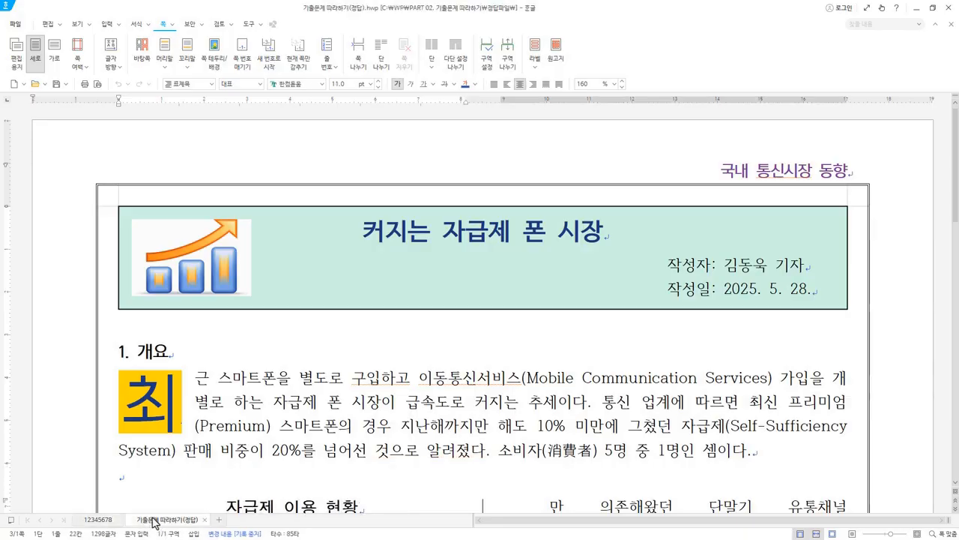
{"action": "left_click", "coordinate": [107, 521]}
{"action": "left_click", "coordinate": [161, 522]}
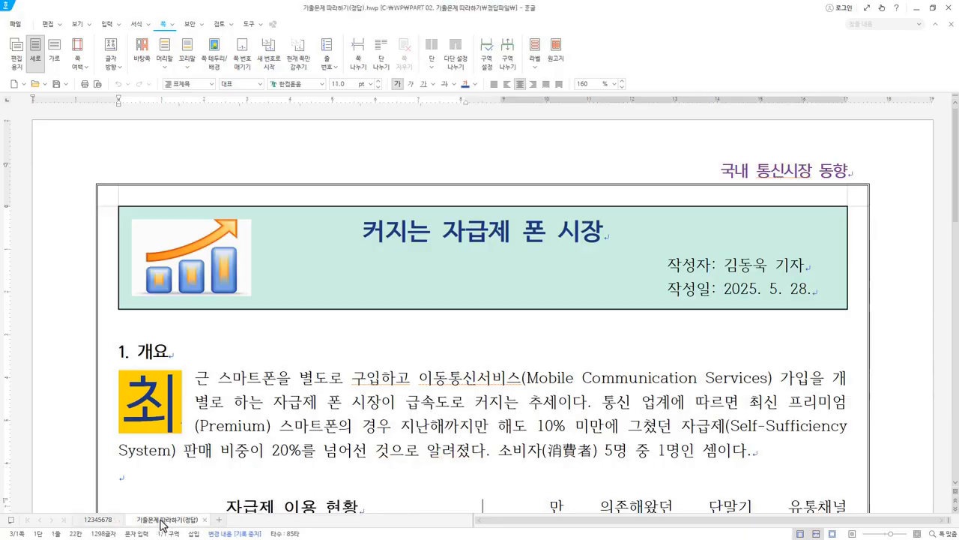
Step: Select the table title 자급제 이용 현황 in document 12345678 and in the answer document to compare its character formatting
{"action": "left_click", "coordinate": [108, 520]}
{"action": "left_click_drag", "start_coordinate": [232, 506], "coordinate": [350, 501]}
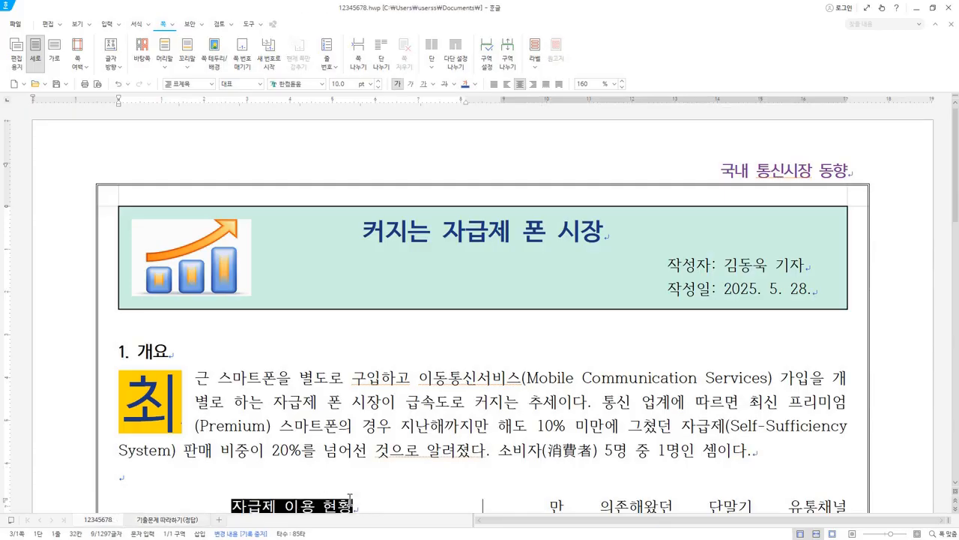
{"action": "left_click", "coordinate": [166, 519]}
{"action": "left_click_drag", "start_coordinate": [224, 505], "coordinate": [354, 501]}
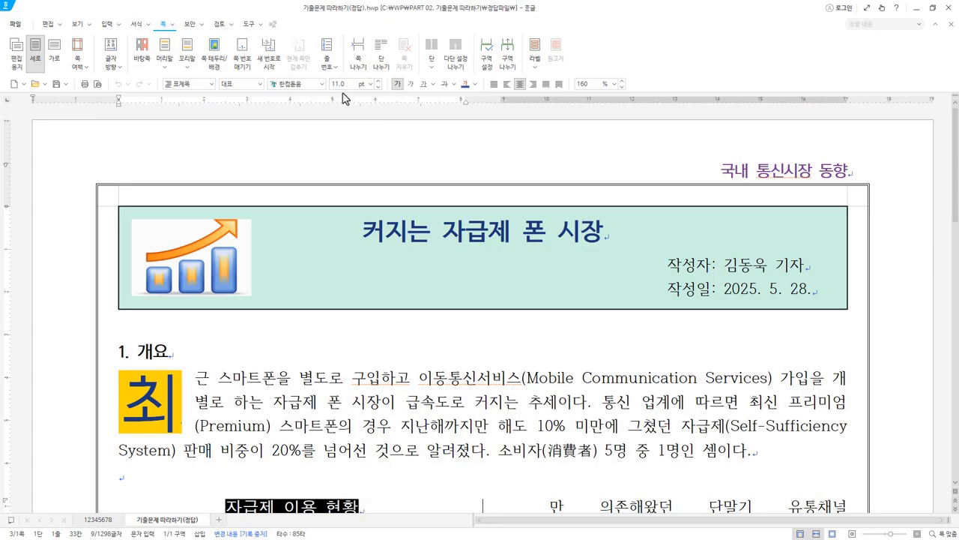
Step: Edit the 표제목 style in the answer document so that its character size is 10 pt, and apply it to the table title
{"action": "key", "text": "F6"}
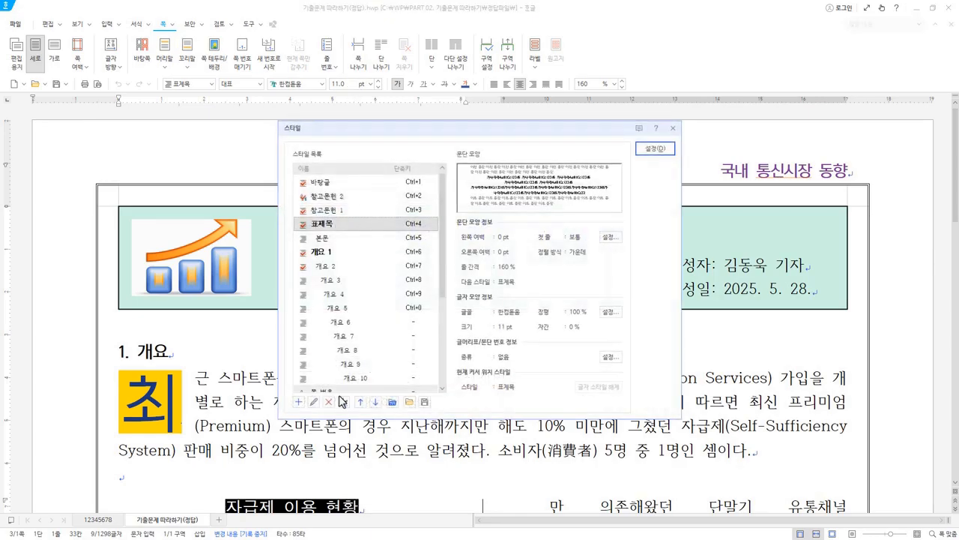
{"action": "left_click", "coordinate": [313, 402]}
{"action": "left_click", "coordinate": [408, 301]}
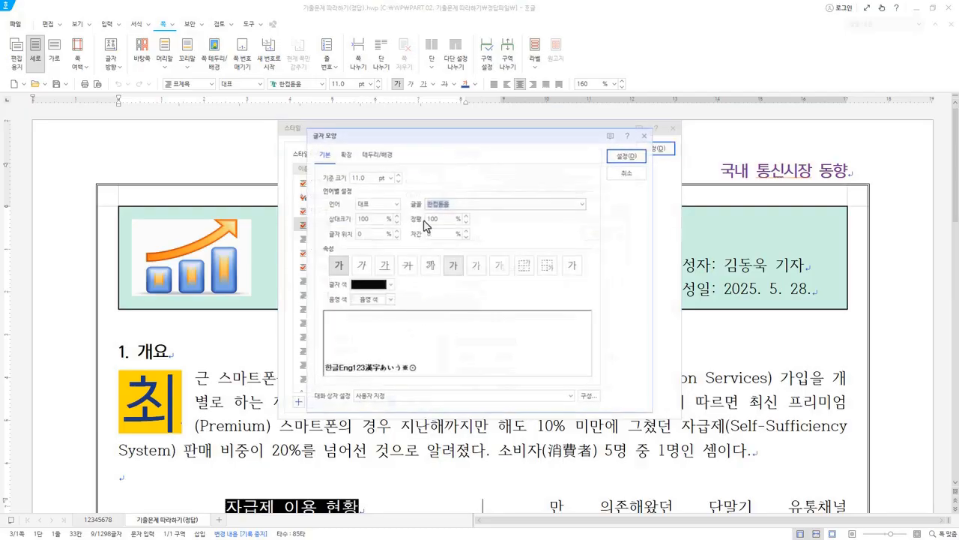
{"action": "left_click", "coordinate": [625, 155]}
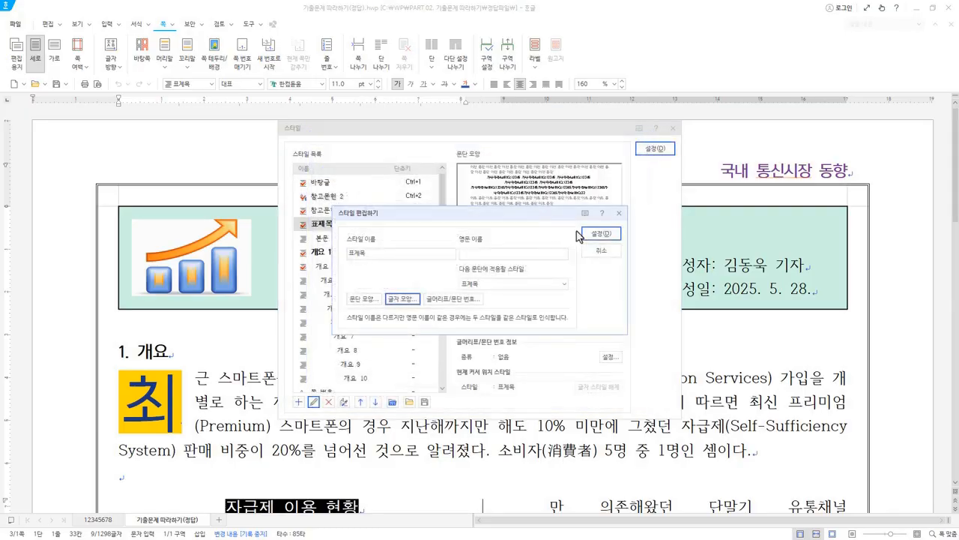
{"action": "left_click", "coordinate": [596, 233]}
{"action": "left_click", "coordinate": [655, 148]}
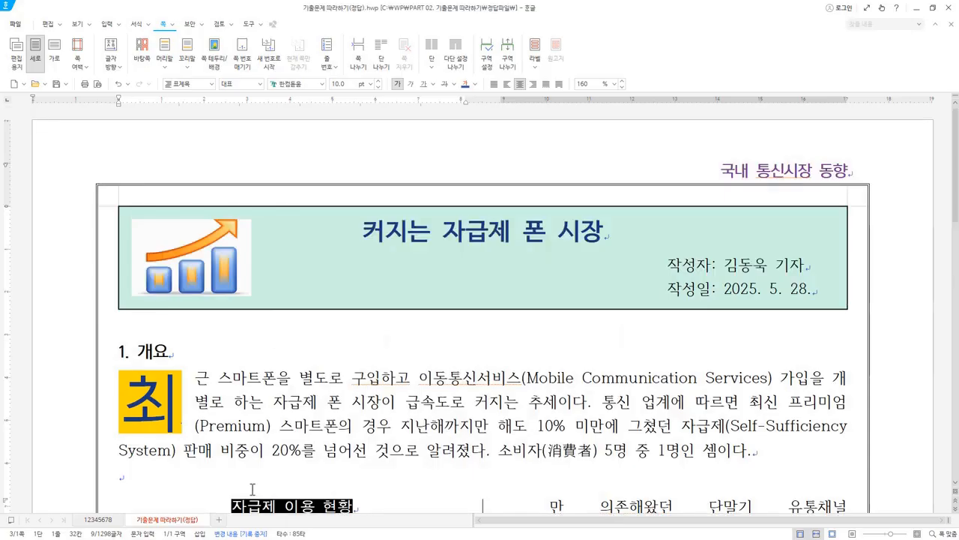
{"action": "left_click", "coordinate": [294, 484]}
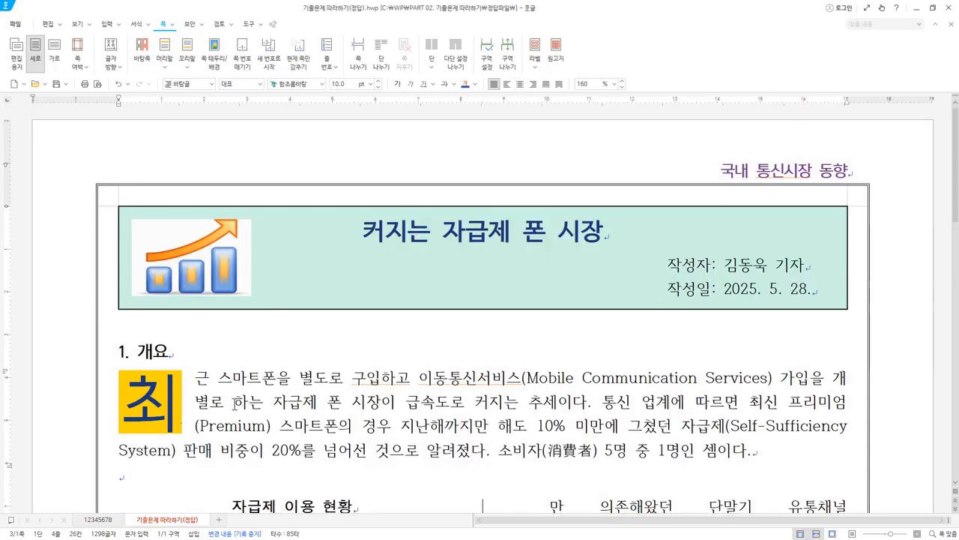
Step: Compare the table title 자급제 이용 현황 between document 12345678 and the answer document again
{"action": "left_click", "coordinate": [100, 523]}
{"action": "left_click", "coordinate": [154, 522]}
{"action": "left_click", "coordinate": [100, 523]}
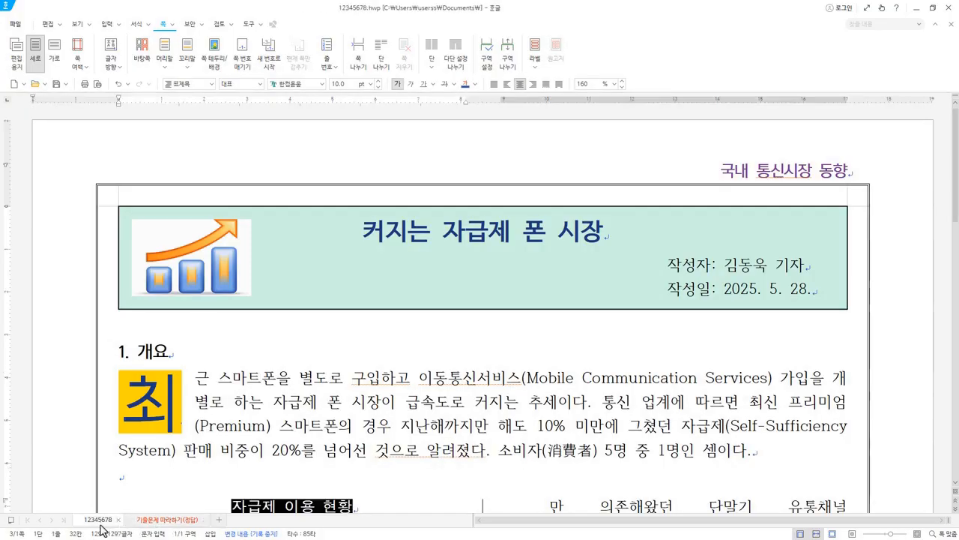
{"action": "left_click", "coordinate": [183, 488]}
{"action": "left_click", "coordinate": [154, 520]}
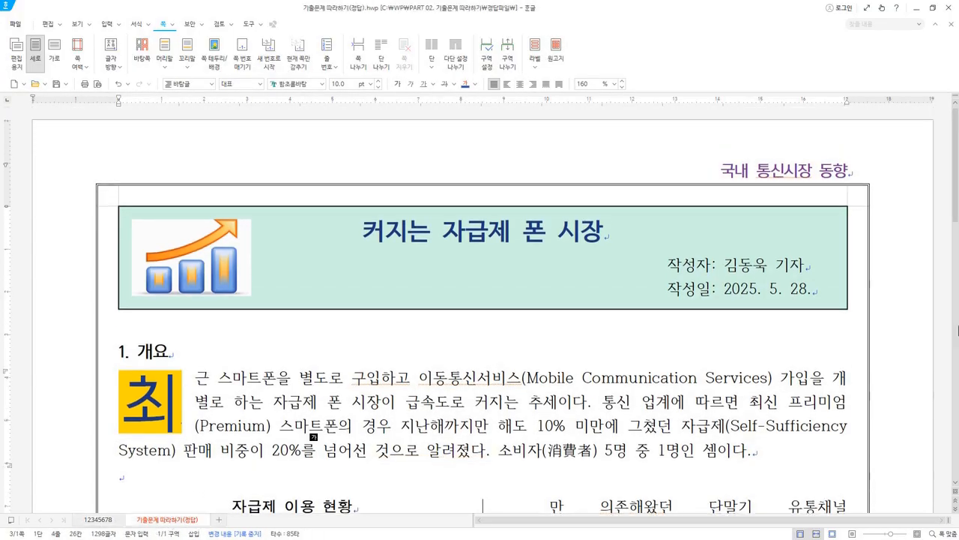
Step: Compare the 자급제 이용 현황 table, its unit line, the upper pie chart and the adjacent column text between both documents
{"action": "scroll", "coordinate": [314, 432], "scroll_direction": "down", "scroll_amount": 5}
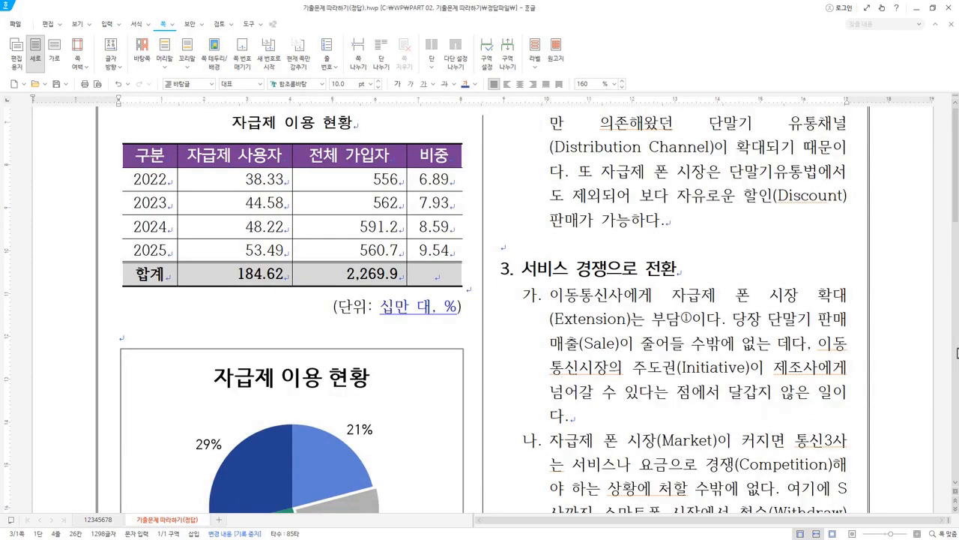
{"action": "left_click", "coordinate": [98, 520]}
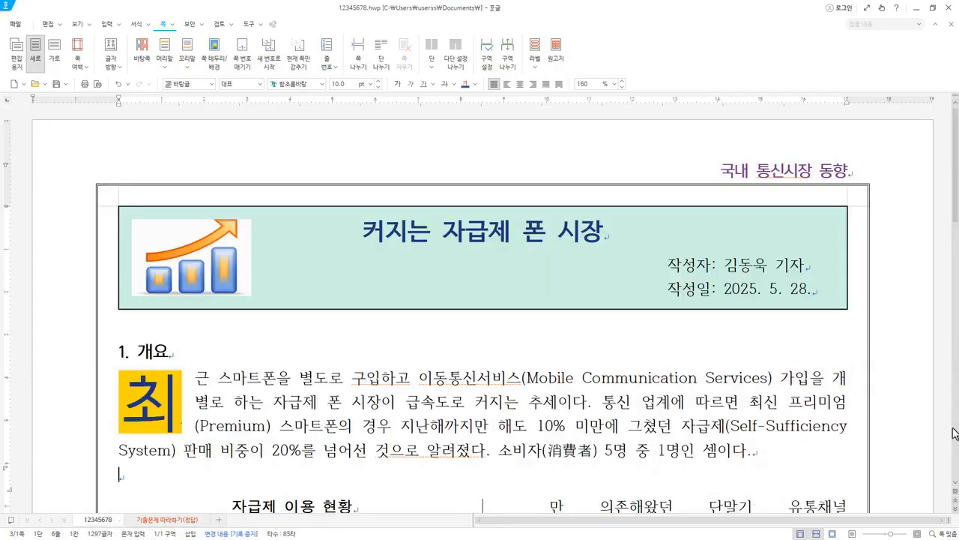
{"action": "scroll", "coordinate": [480, 299], "scroll_direction": "down", "scroll_amount": 5}
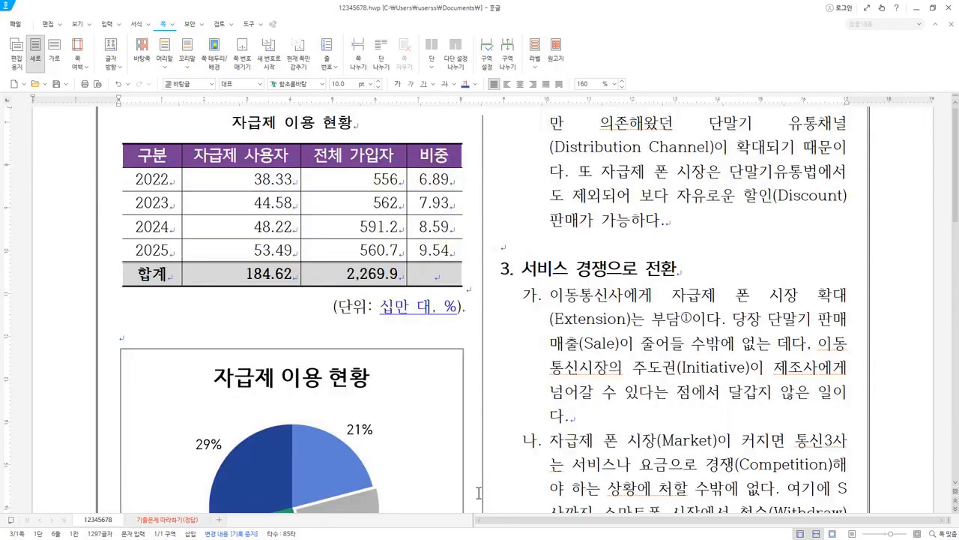
{"action": "left_click", "coordinate": [149, 524]}
{"action": "left_click", "coordinate": [105, 520]}
{"action": "left_click", "coordinate": [149, 524]}
{"action": "left_click", "coordinate": [96, 524]}
{"action": "left_click", "coordinate": [143, 524]}
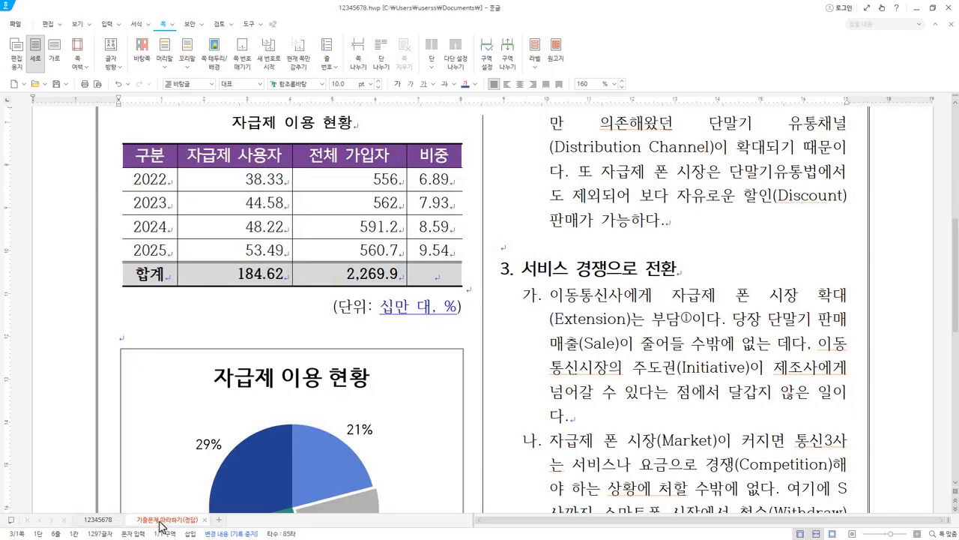
{"action": "left_click", "coordinate": [100, 525]}
{"action": "left_click", "coordinate": [159, 525]}
{"action": "left_click", "coordinate": [105, 523]}
{"action": "left_click", "coordinate": [161, 525]}
{"action": "left_click", "coordinate": [107, 521]}
{"action": "left_click", "coordinate": [152, 525]}
{"action": "left_click", "coordinate": [105, 522]}
{"action": "left_click", "coordinate": [150, 524]}
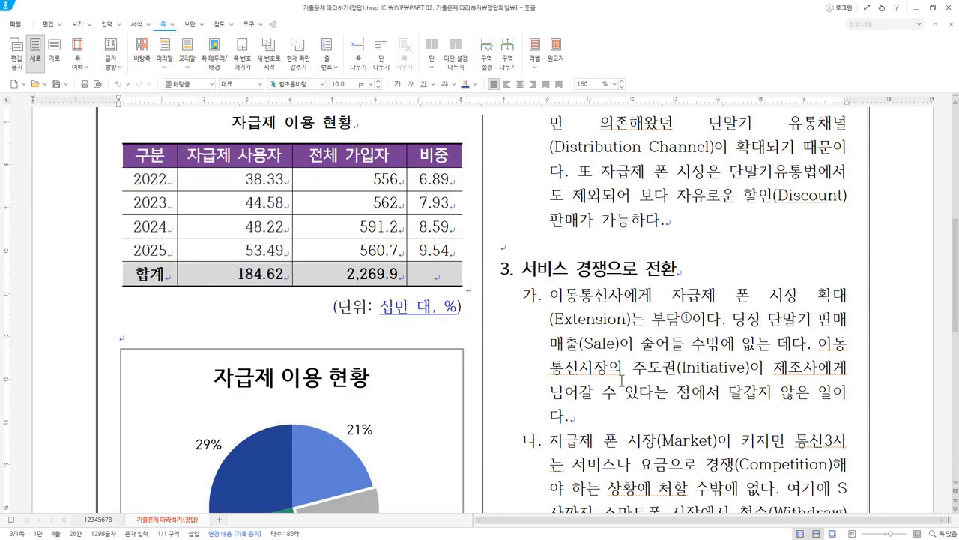
{"action": "left_click", "coordinate": [105, 523]}
{"action": "left_click", "coordinate": [159, 524]}
{"action": "left_click", "coordinate": [104, 523]}
{"action": "left_click", "coordinate": [150, 524]}
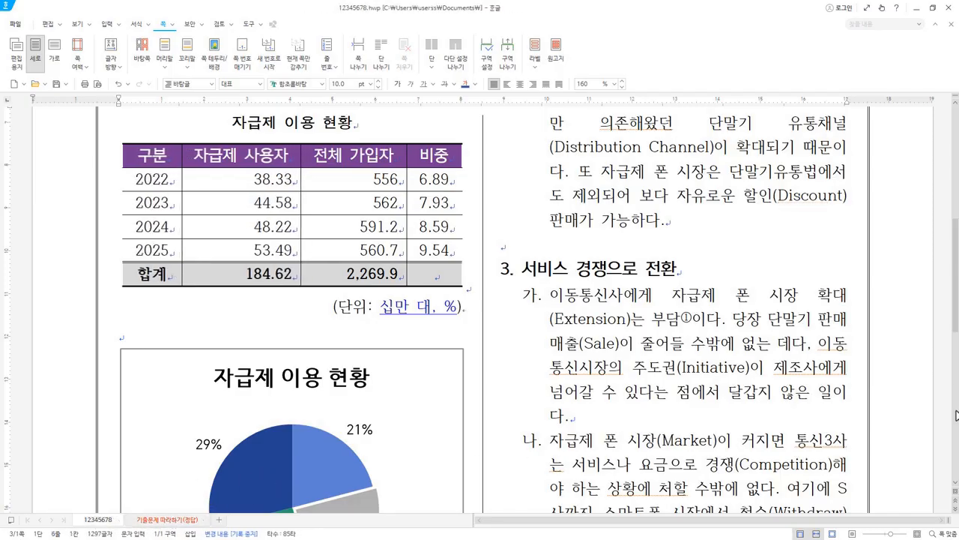
Step: Compare the lower page in both documents, including the chart legend, section 2, Reference, footnote, footer and page number
{"action": "scroll", "coordinate": [957, 416], "scroll_direction": "down", "scroll_amount": 5}
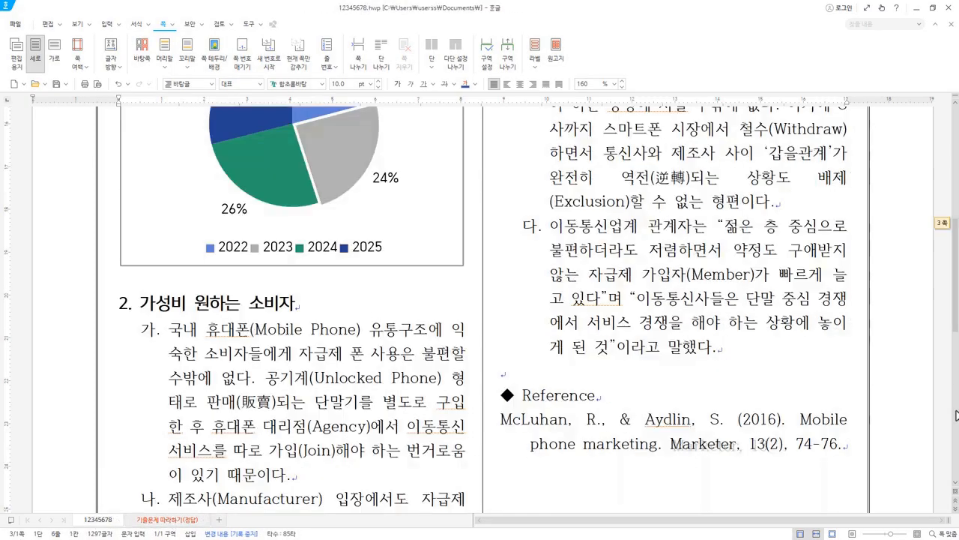
{"action": "left_click", "coordinate": [168, 521]}
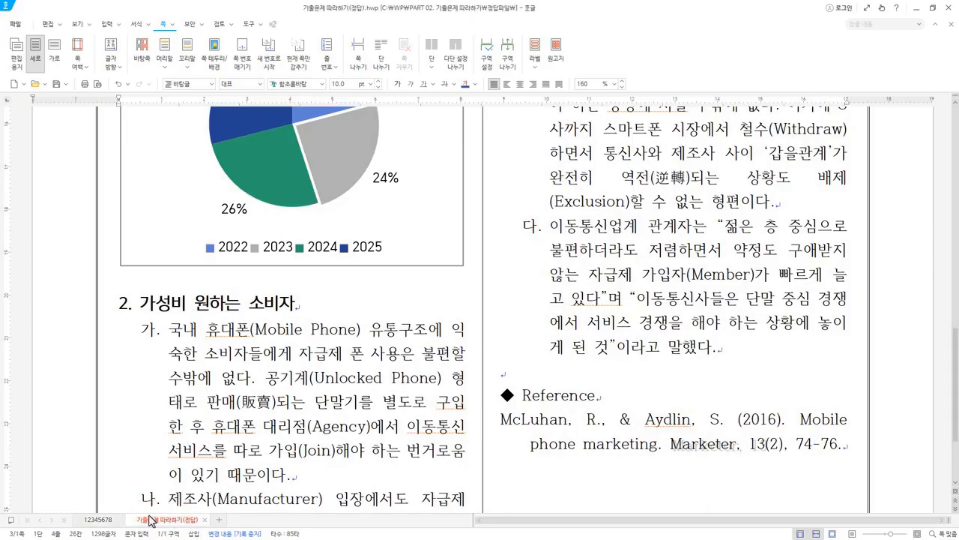
{"action": "left_click", "coordinate": [107, 521]}
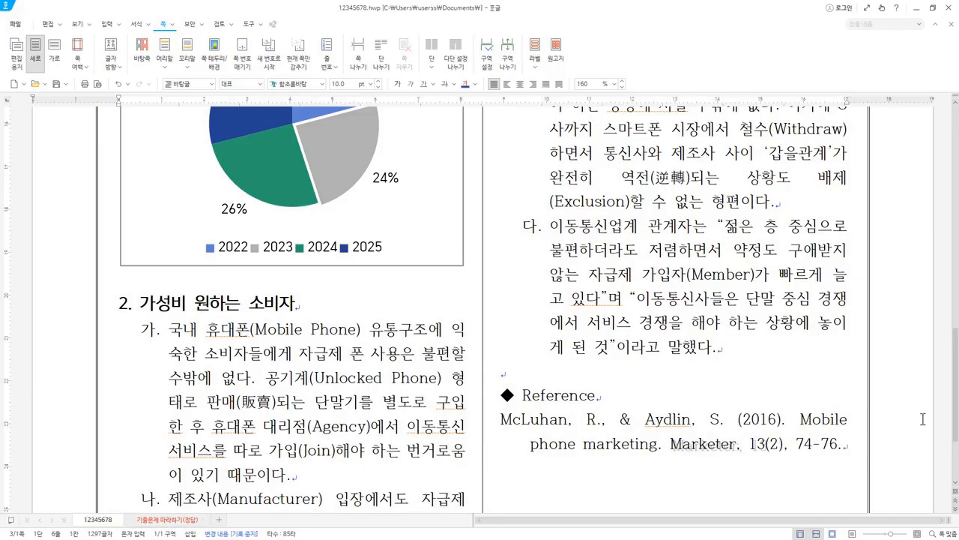
{"action": "left_click", "coordinate": [168, 521]}
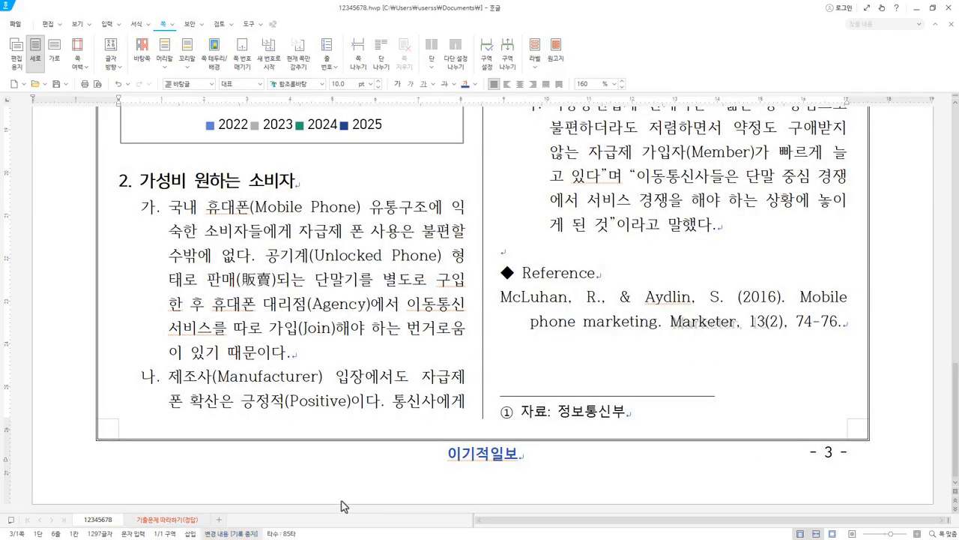
{"action": "left_click", "coordinate": [98, 521]}
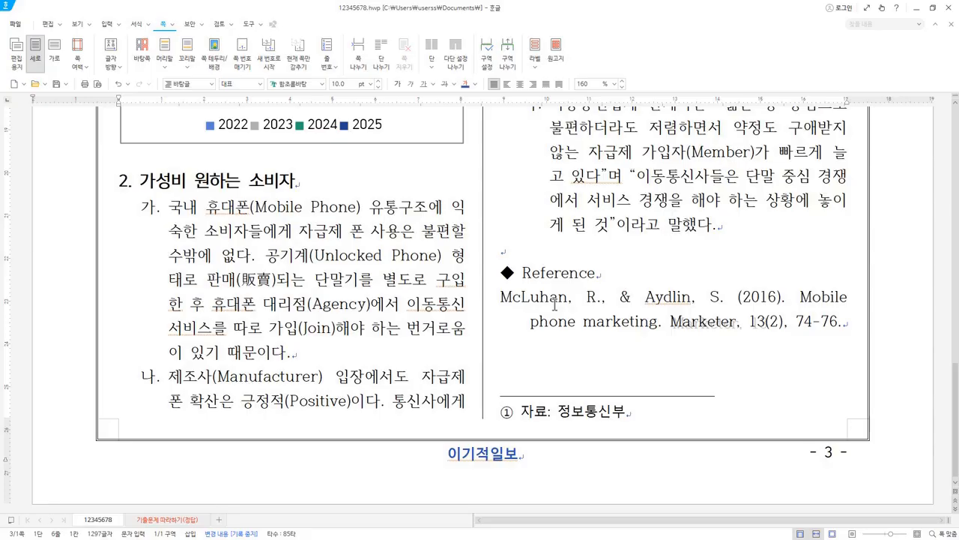
Step: Save document 12345678 and review it from the page end back up to the 개요 section
{"action": "left_click", "coordinate": [57, 85]}
{"action": "scroll", "coordinate": [370, 382], "scroll_direction": "up", "scroll_amount": 6}
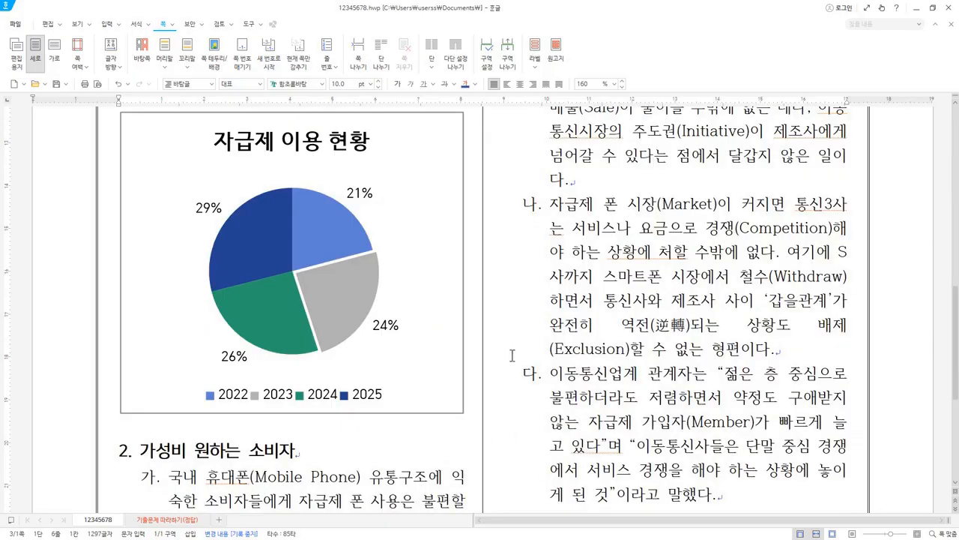
{"action": "scroll", "coordinate": [446, 417], "scroll_direction": "up", "scroll_amount": 13}
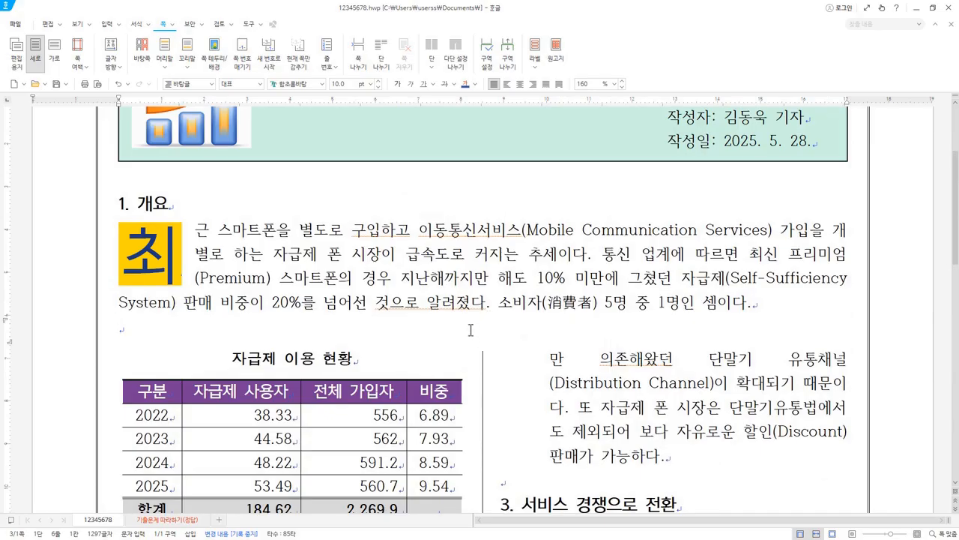
{"action": "key", "text": "Hangul"}
{"action": "key", "text": "alt+Tab"}
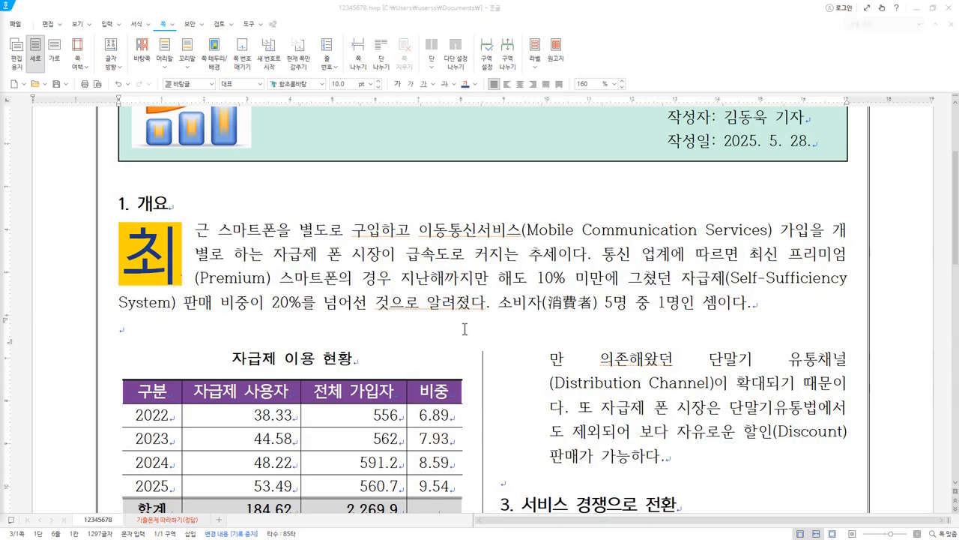